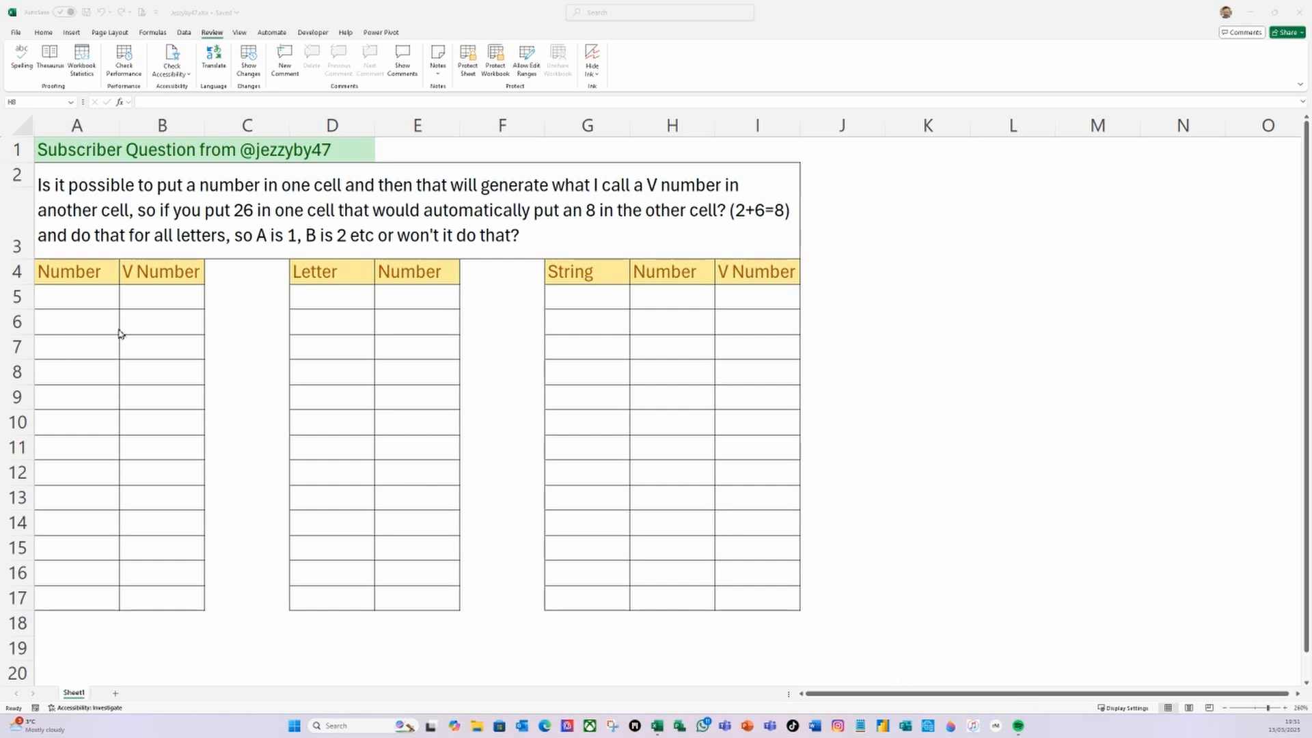
# - Enter 26 in cell A5 as the first value under the Number heading
pyautogui.click(90, 303)
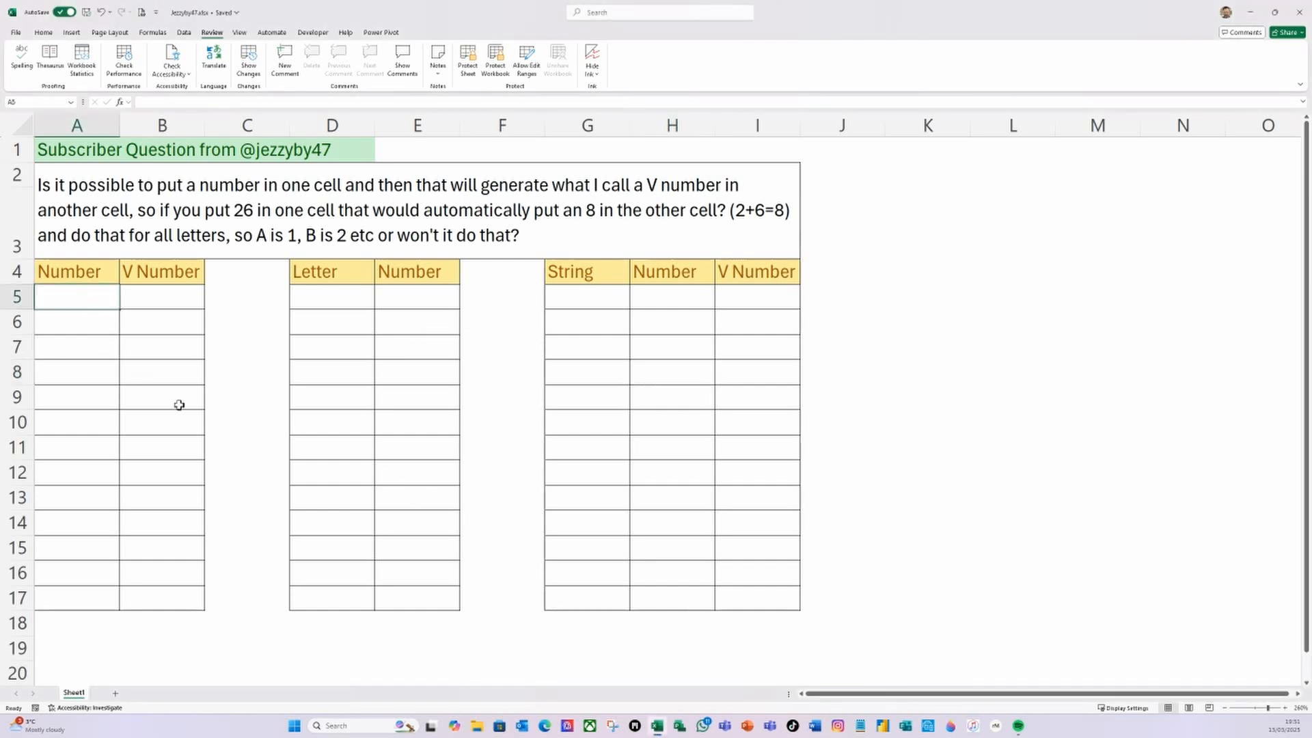
pyautogui.write('26')
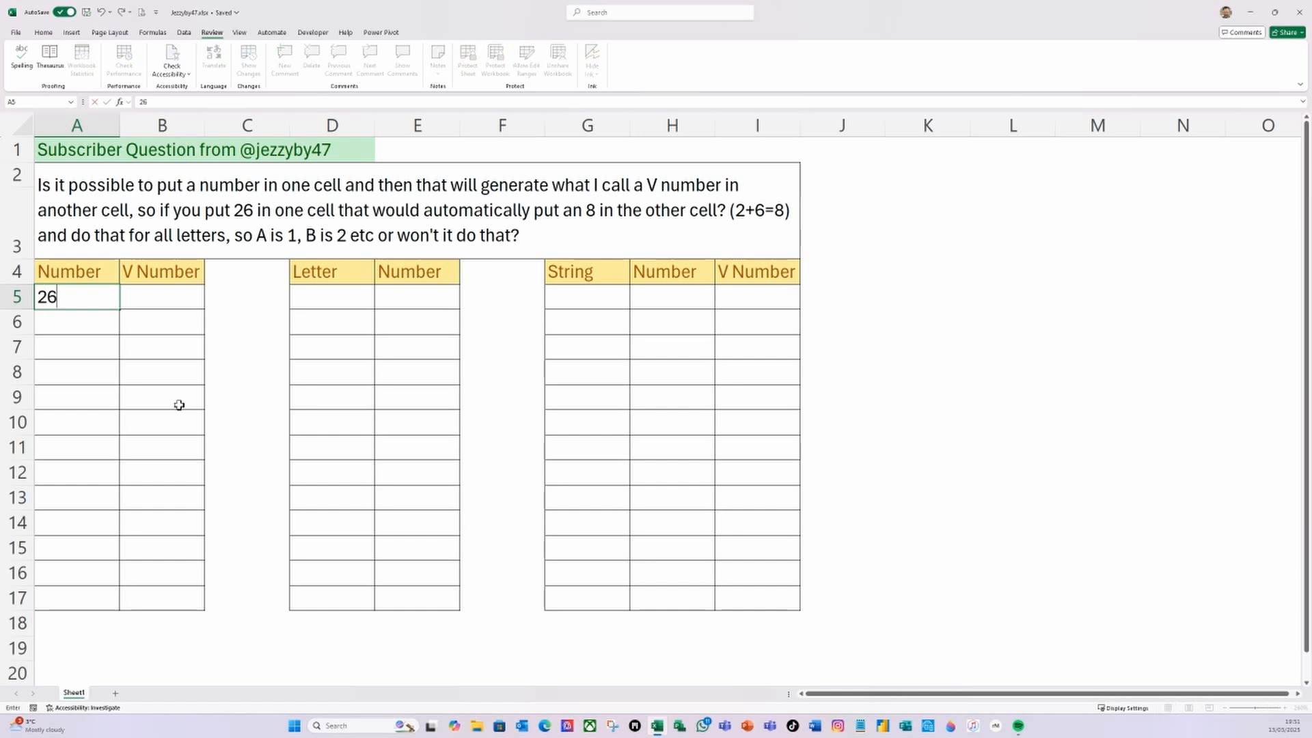
pyautogui.press('Tab')
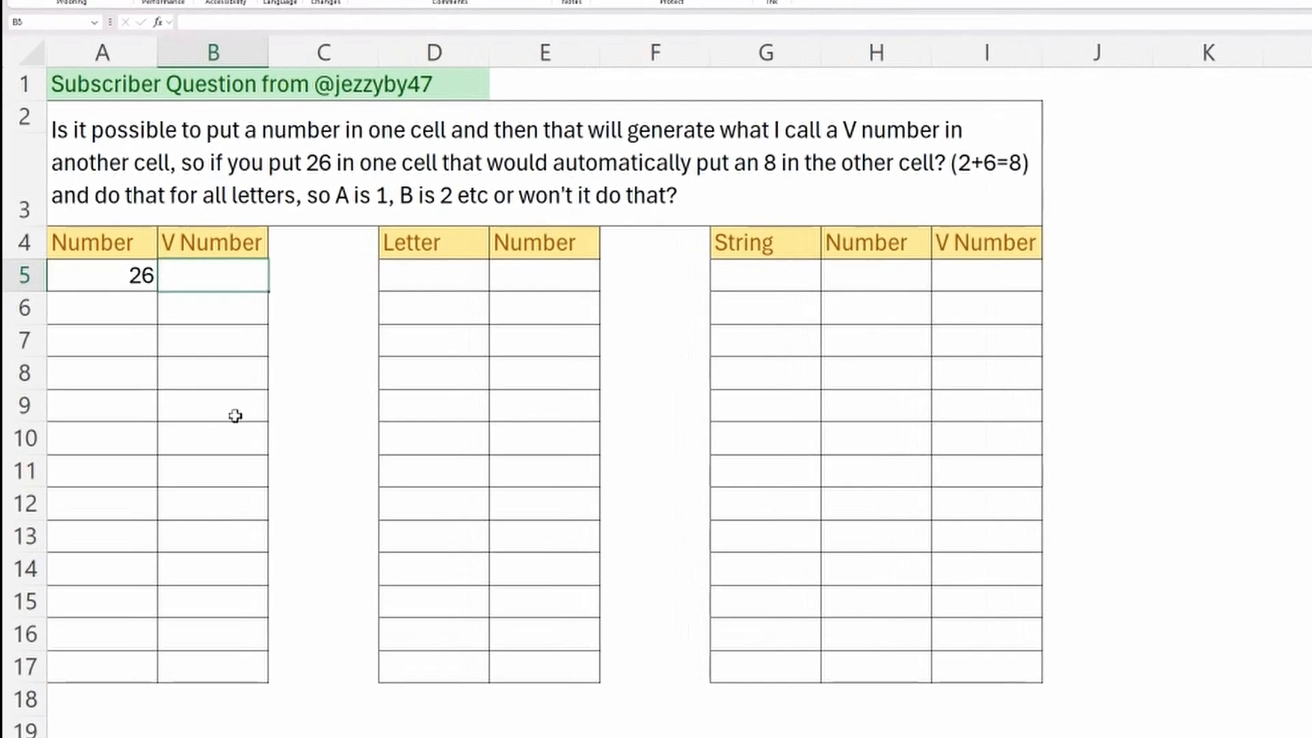
# - Enter the formula =LEFT(A5,1) in cell B6 to extract the first digit of the number in A5
pyautogui.press('Down')
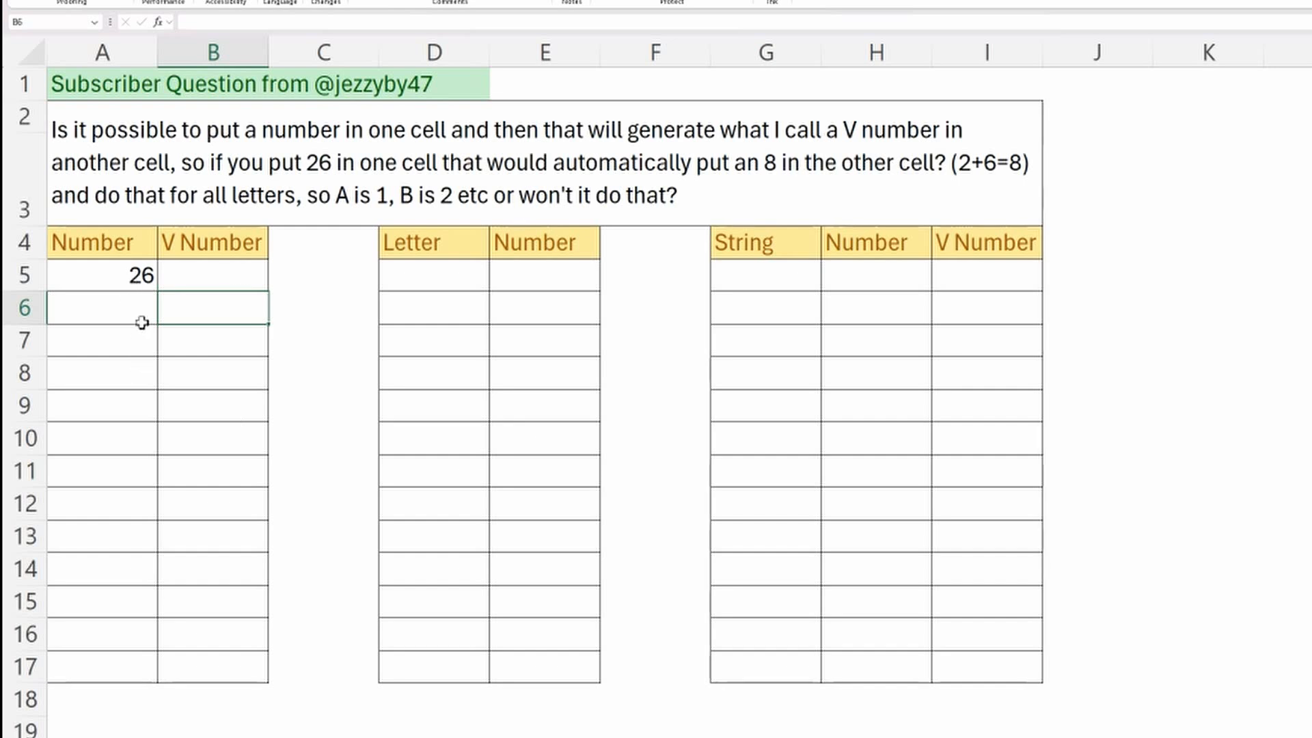
pyautogui.write('=left')
pyautogui.press('Tab')
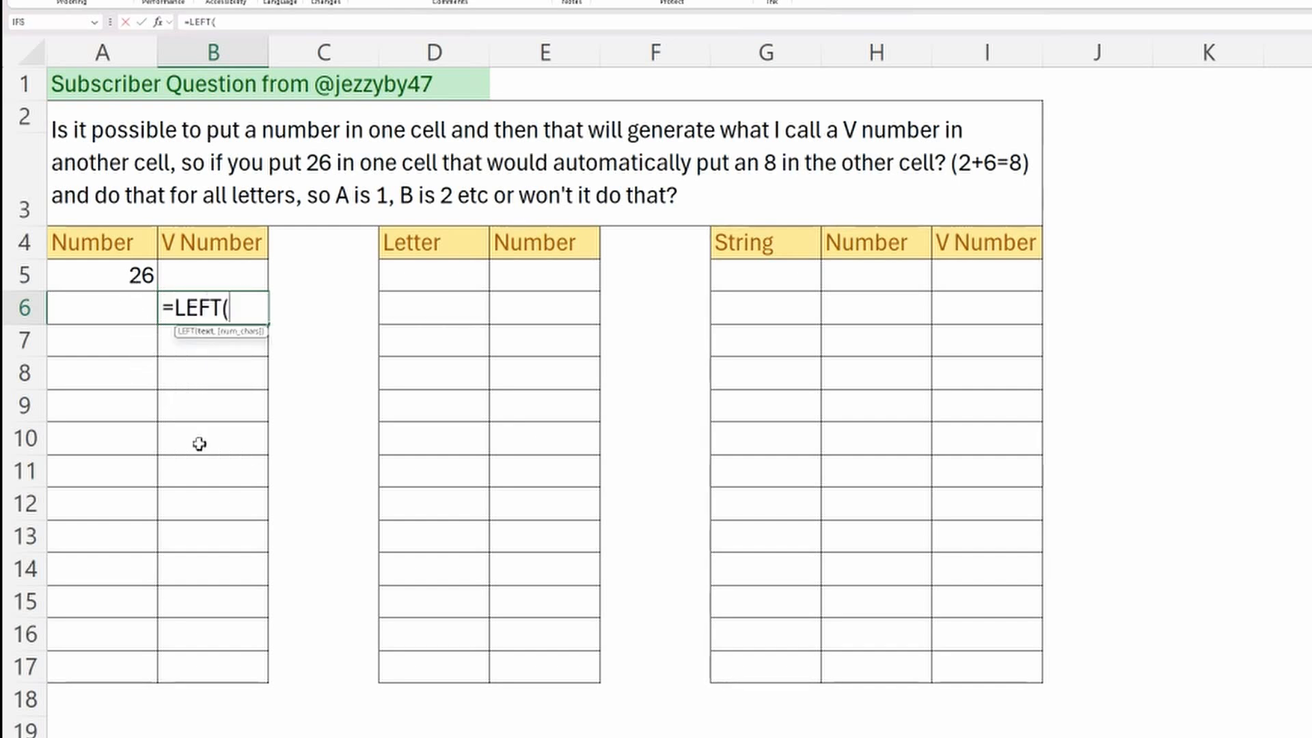
pyautogui.click(109, 279)
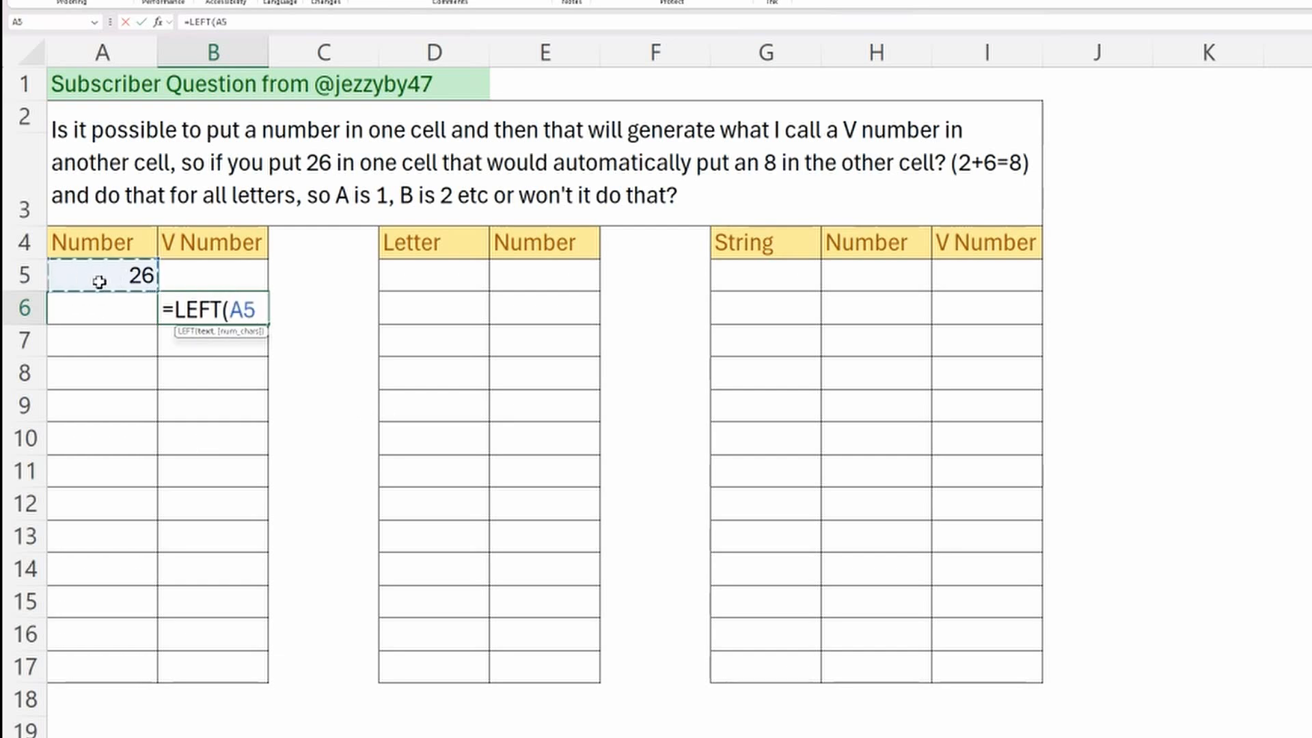
pyautogui.write(',1')
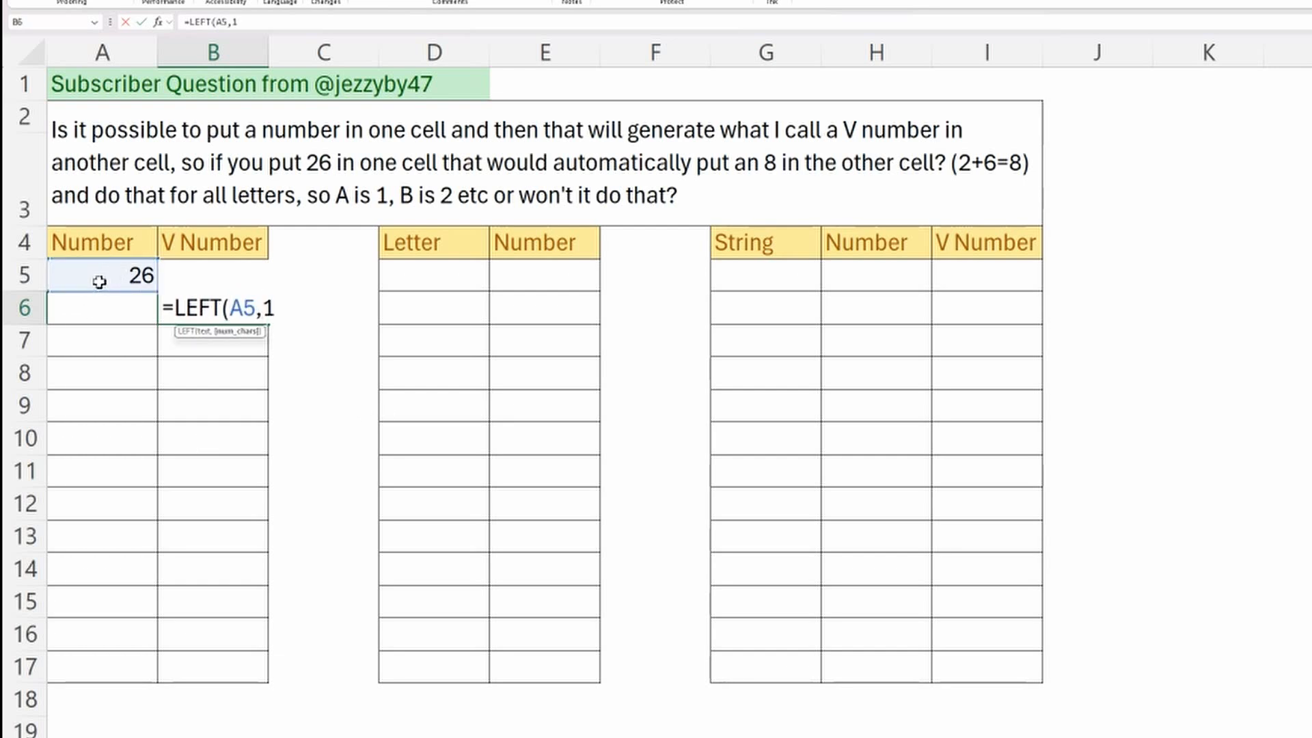
pyautogui.write(')')
pyautogui.press('Return')
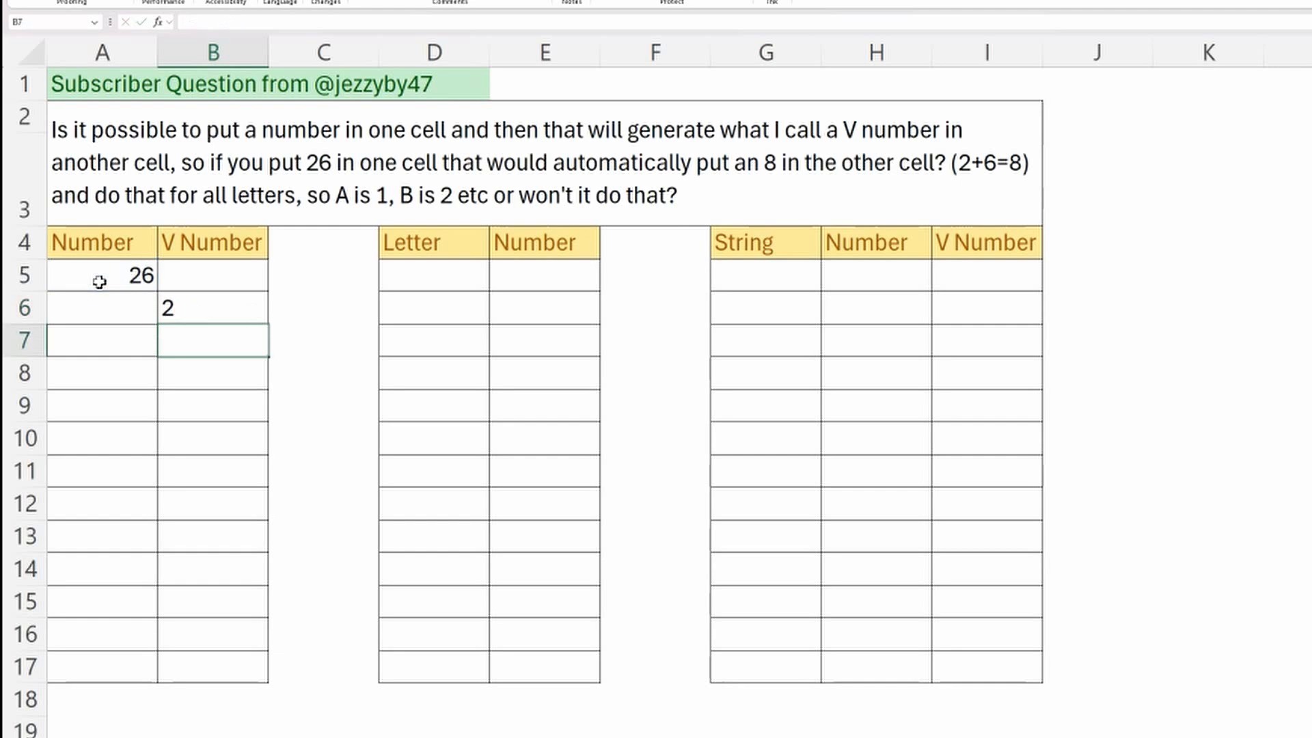
# - Enter the formula =RIGHT(A5,1) in cell B7 to extract the last digit of the number in A5
pyautogui.write('=right')
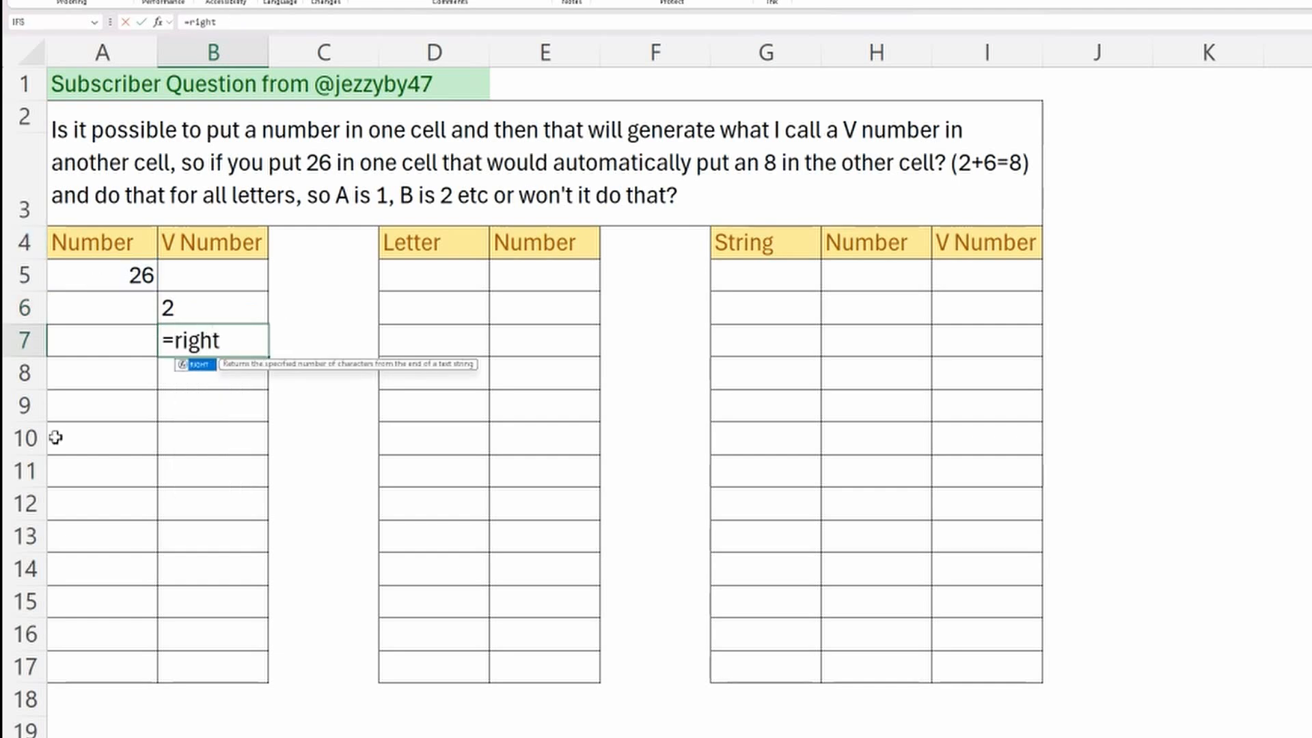
pyautogui.press('Tab')
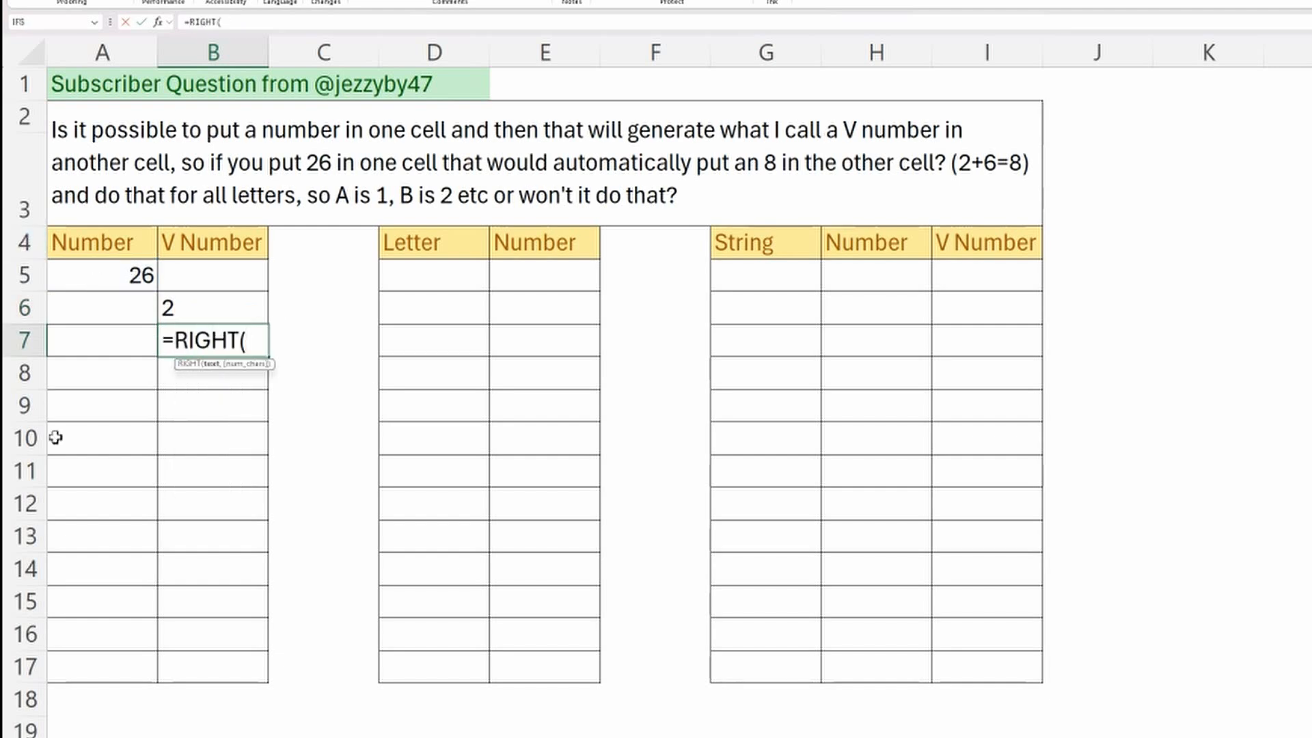
pyautogui.click(123, 279)
pyautogui.write(',1)')
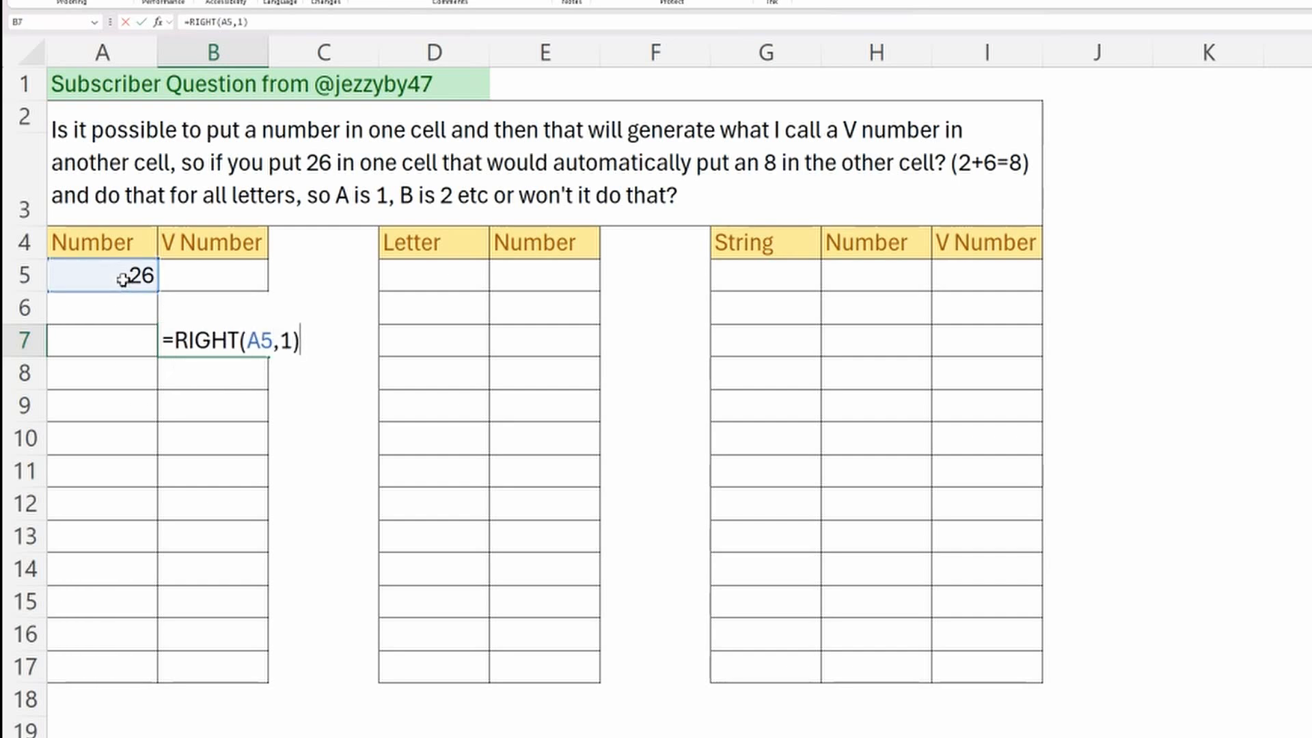
pyautogui.press('Return')
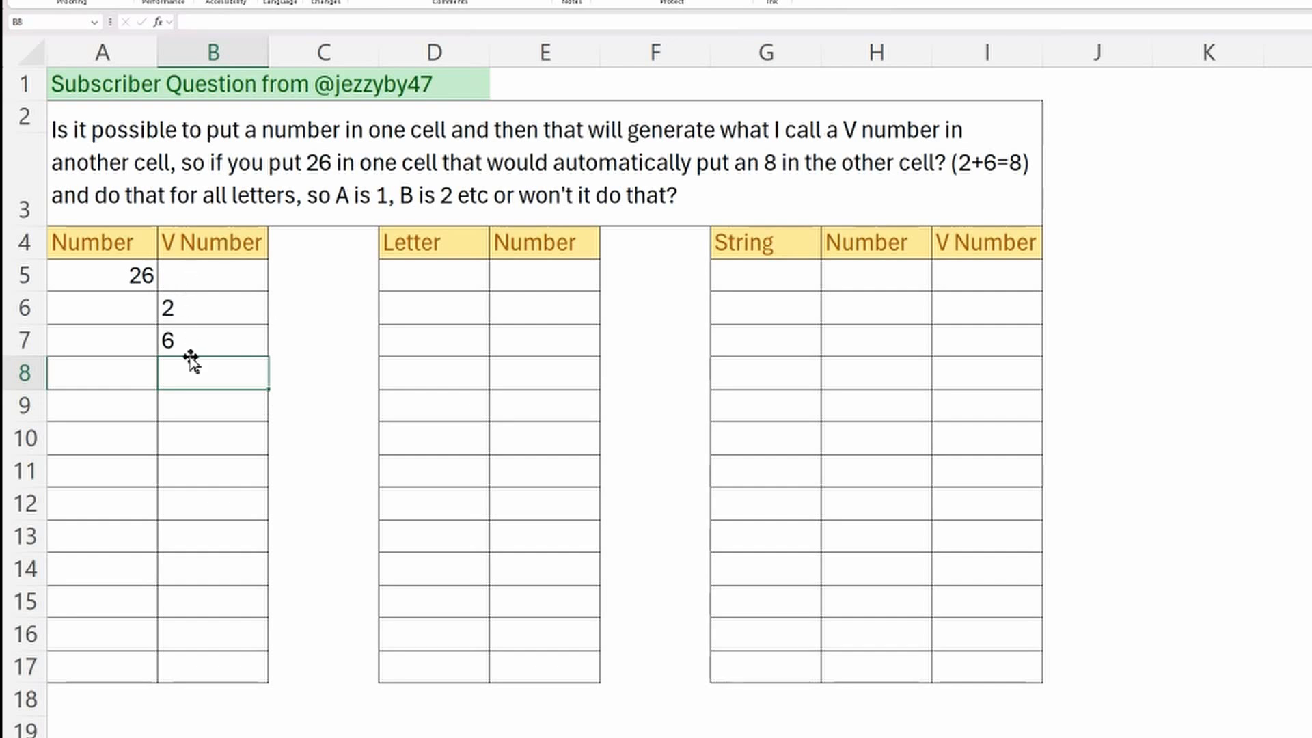
pyautogui.click(197, 315)
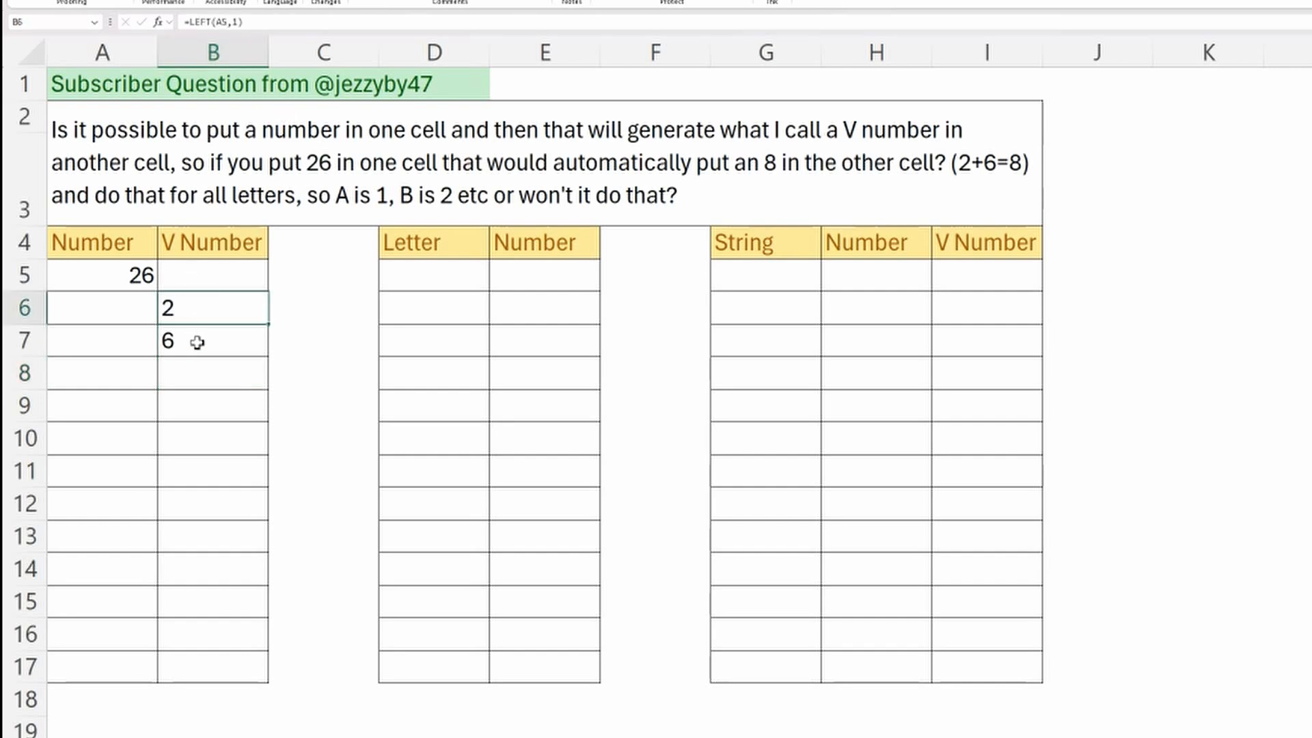
# - Start a LET formula in cell B5 and, on a new line within it, define FirstNum as left(A5,1), ending with a comma
pyautogui.click(212, 279)
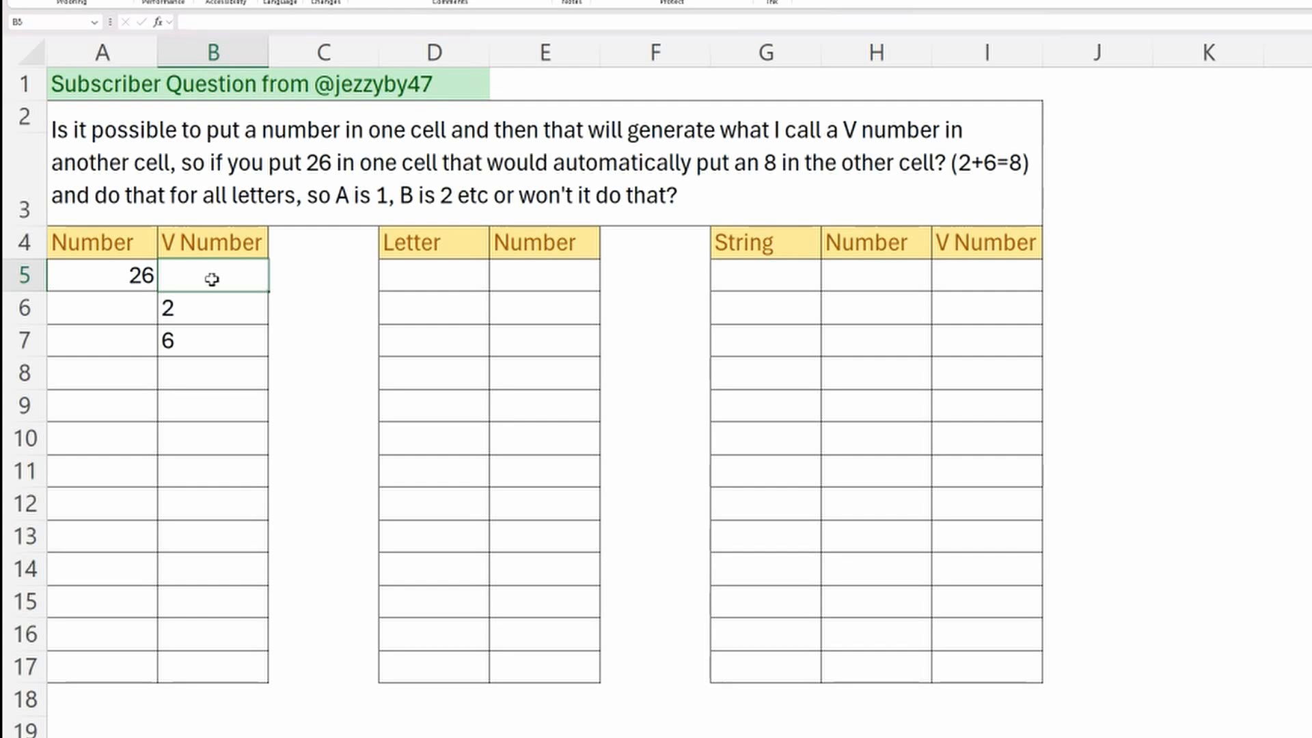
pyautogui.write('=let')
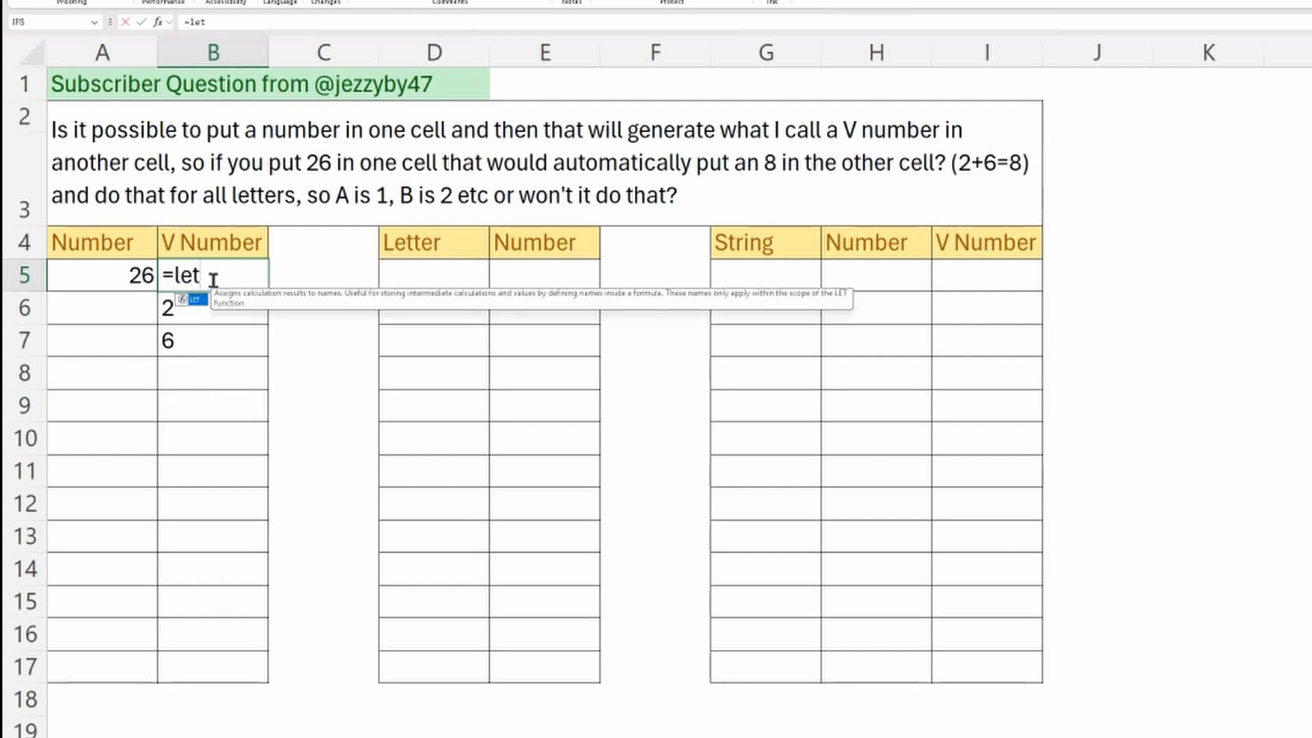
pyautogui.write('(')
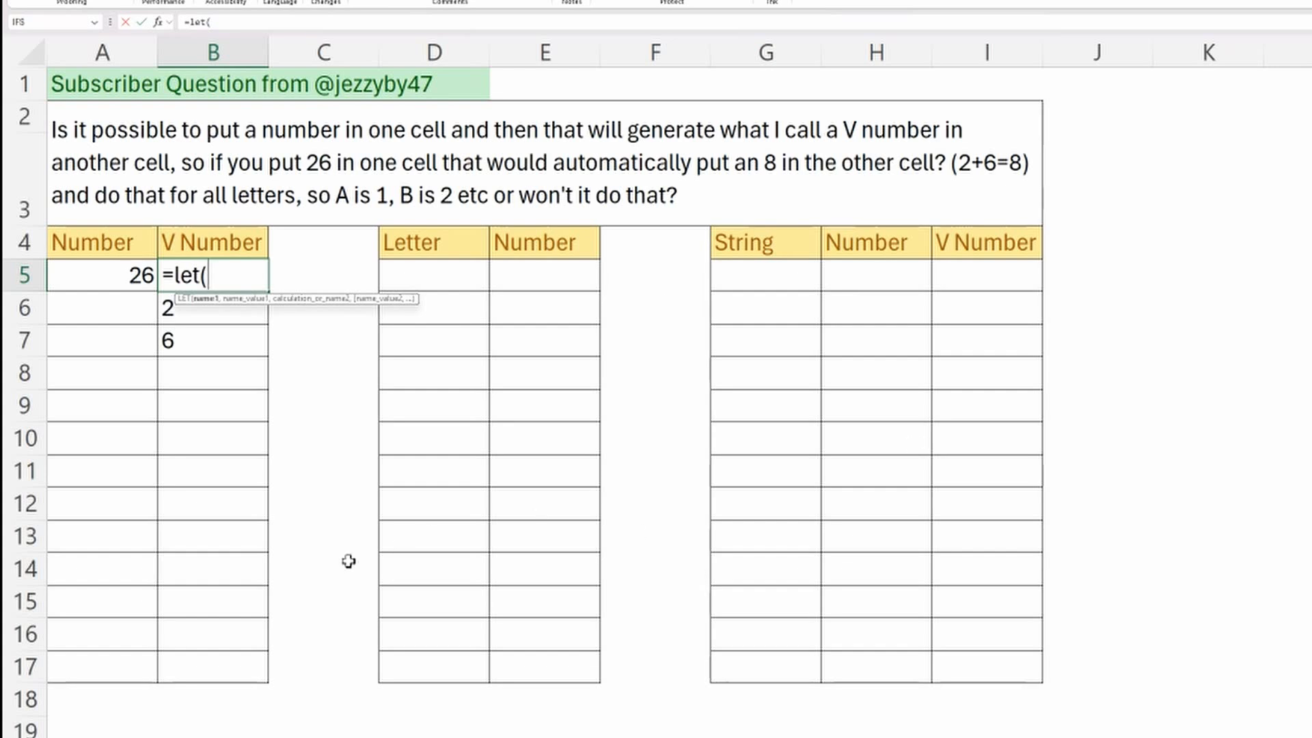
pyautogui.hotkey('alt', 'Return')
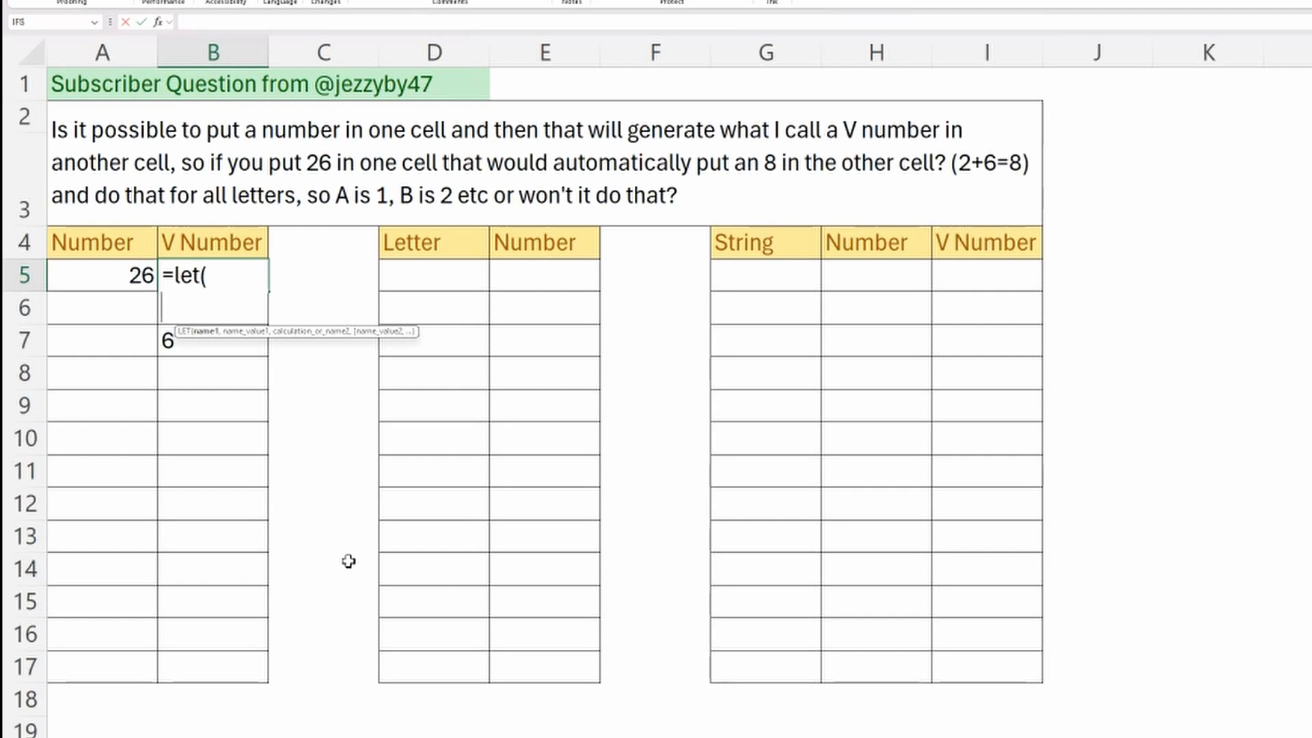
pyautogui.write('FirstNum')
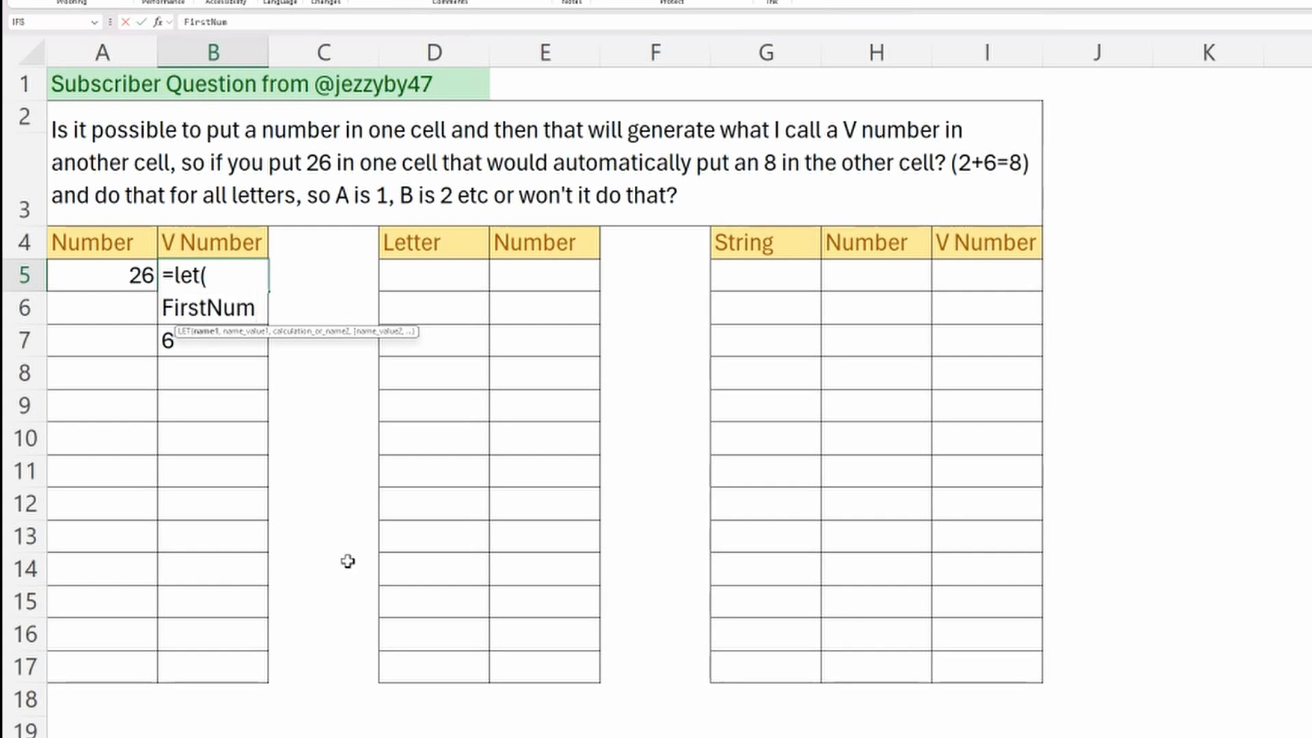
pyautogui.write(',')
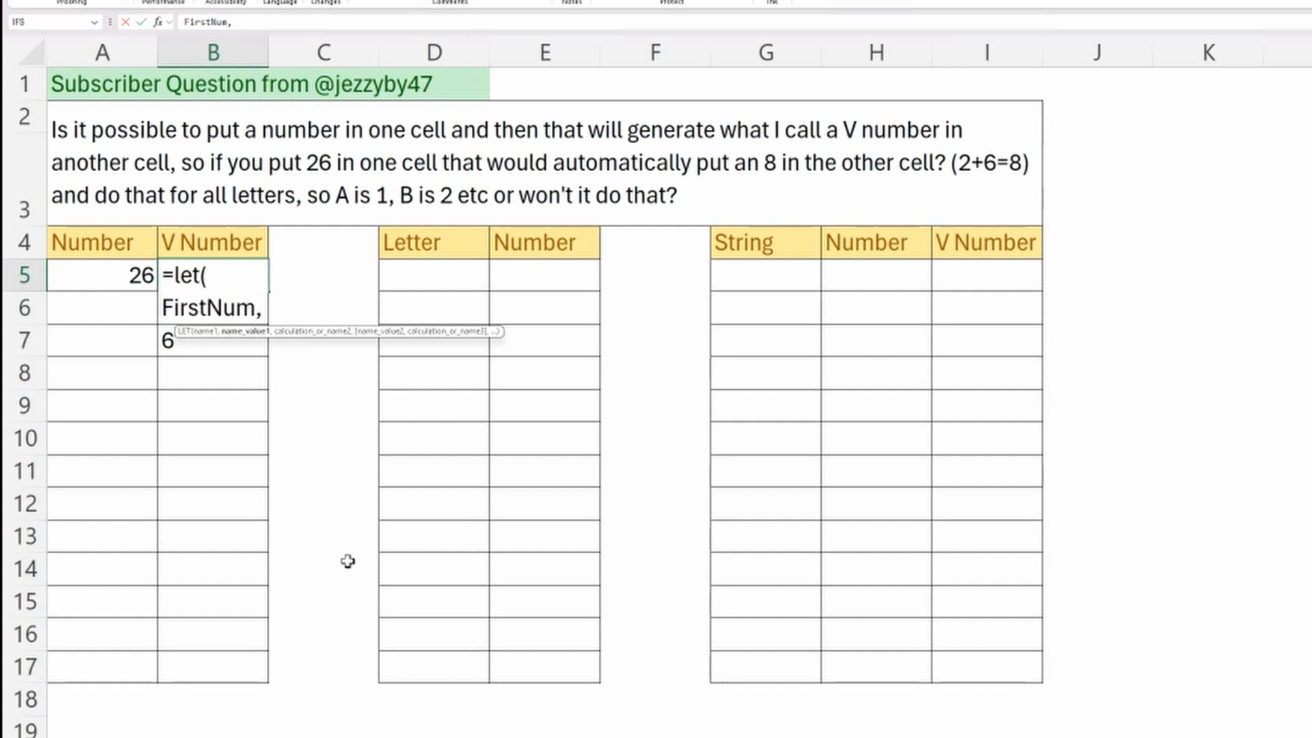
pyautogui.write('lef')
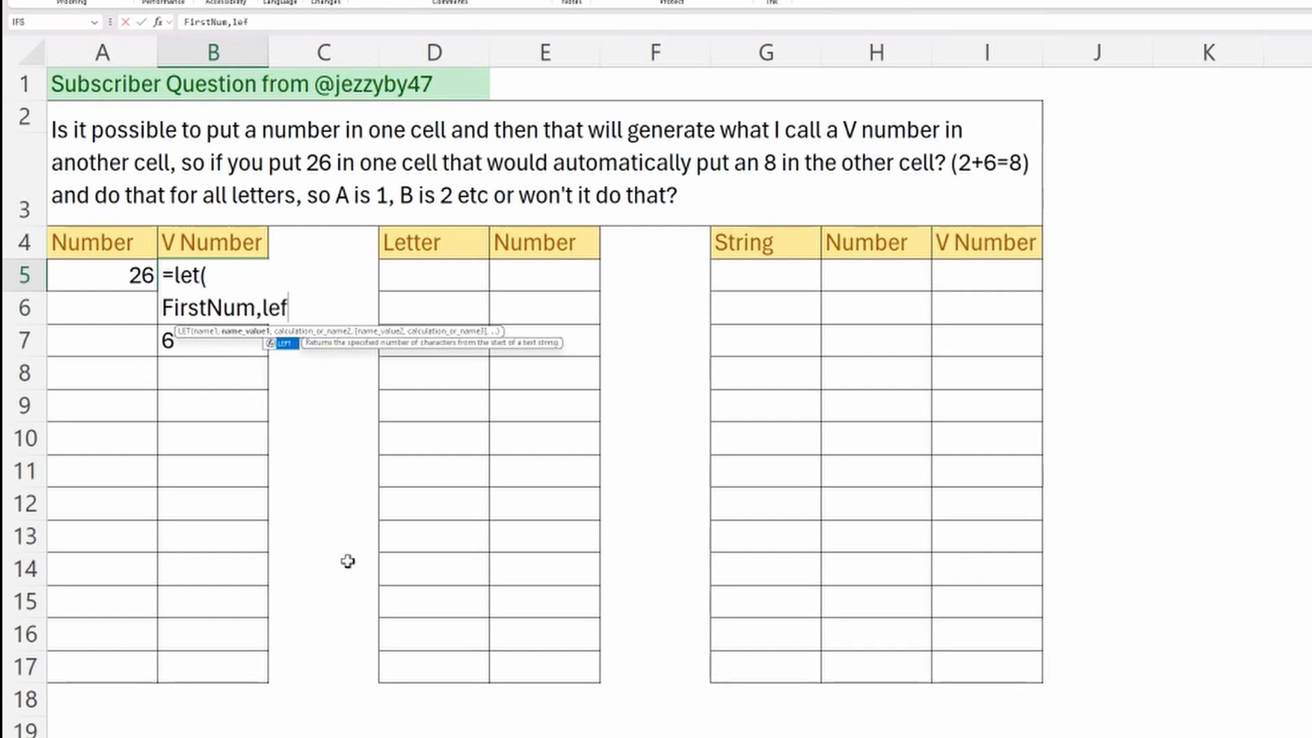
pyautogui.write('t(')
pyautogui.click(128, 274)
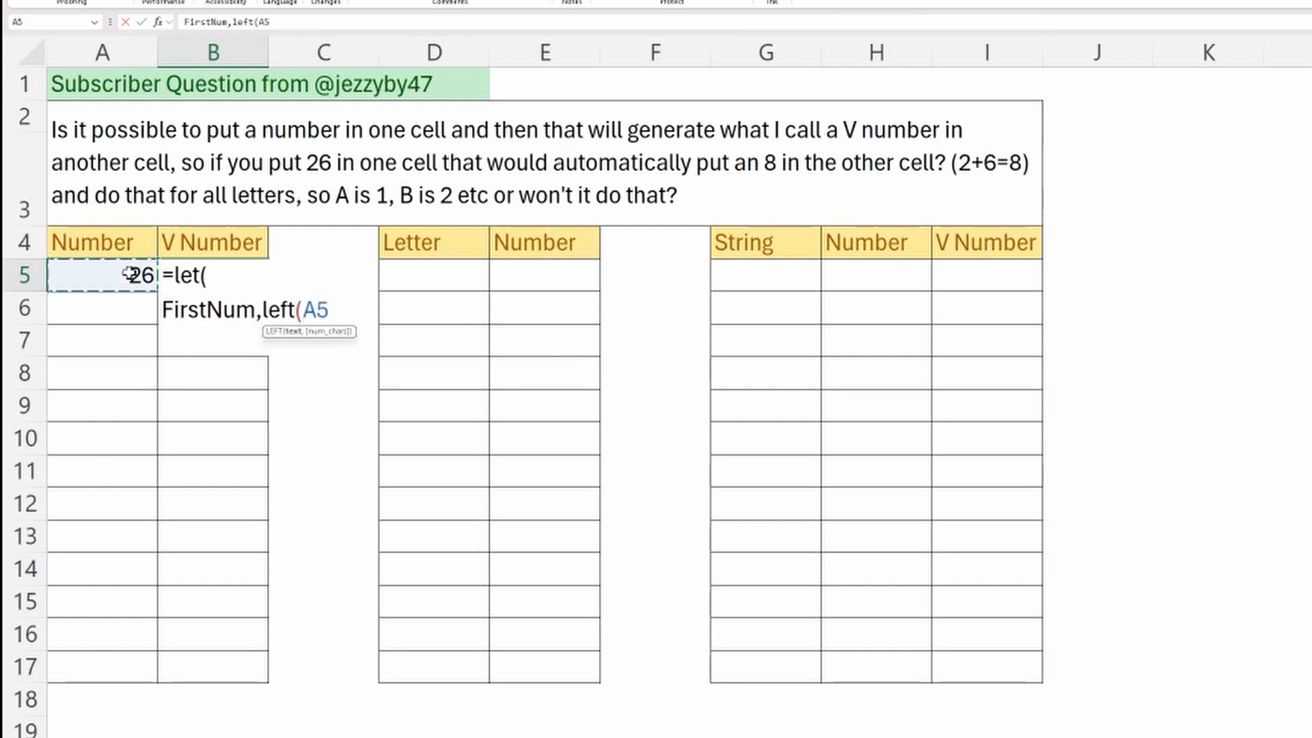
pyautogui.write(',1)')
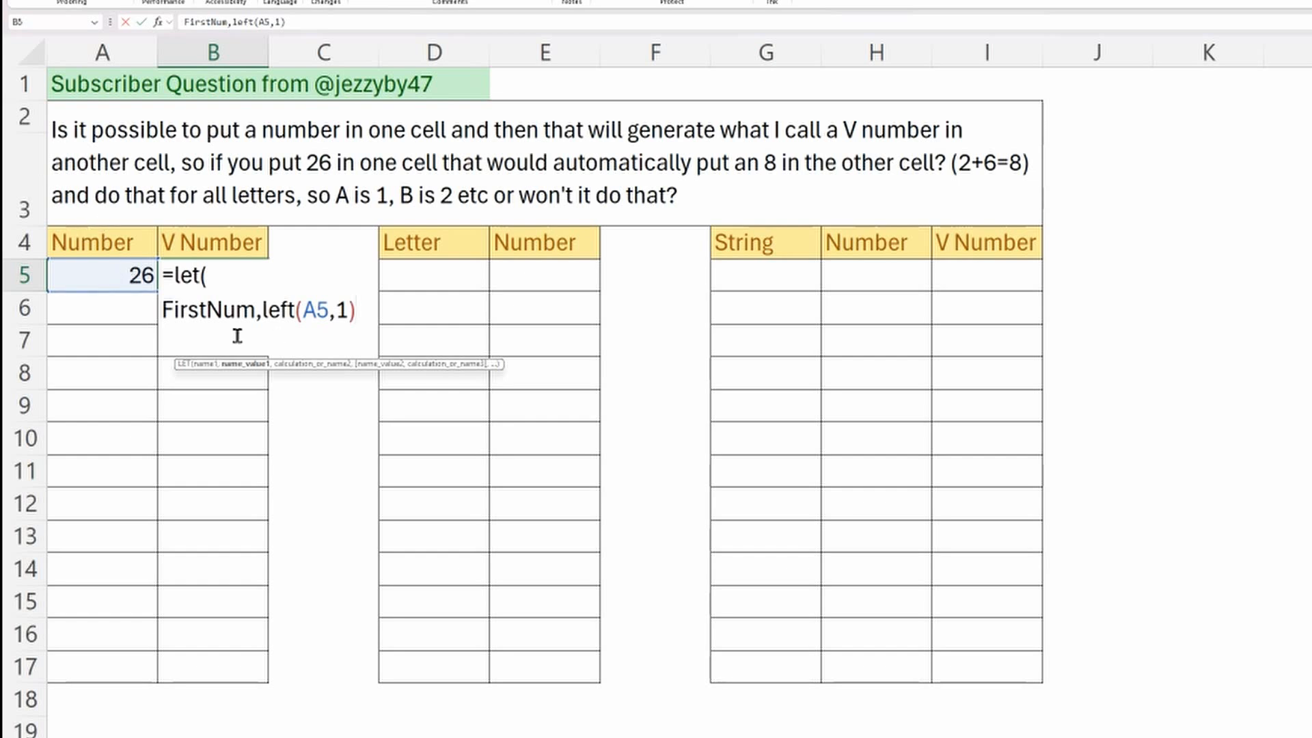
pyautogui.write(',')
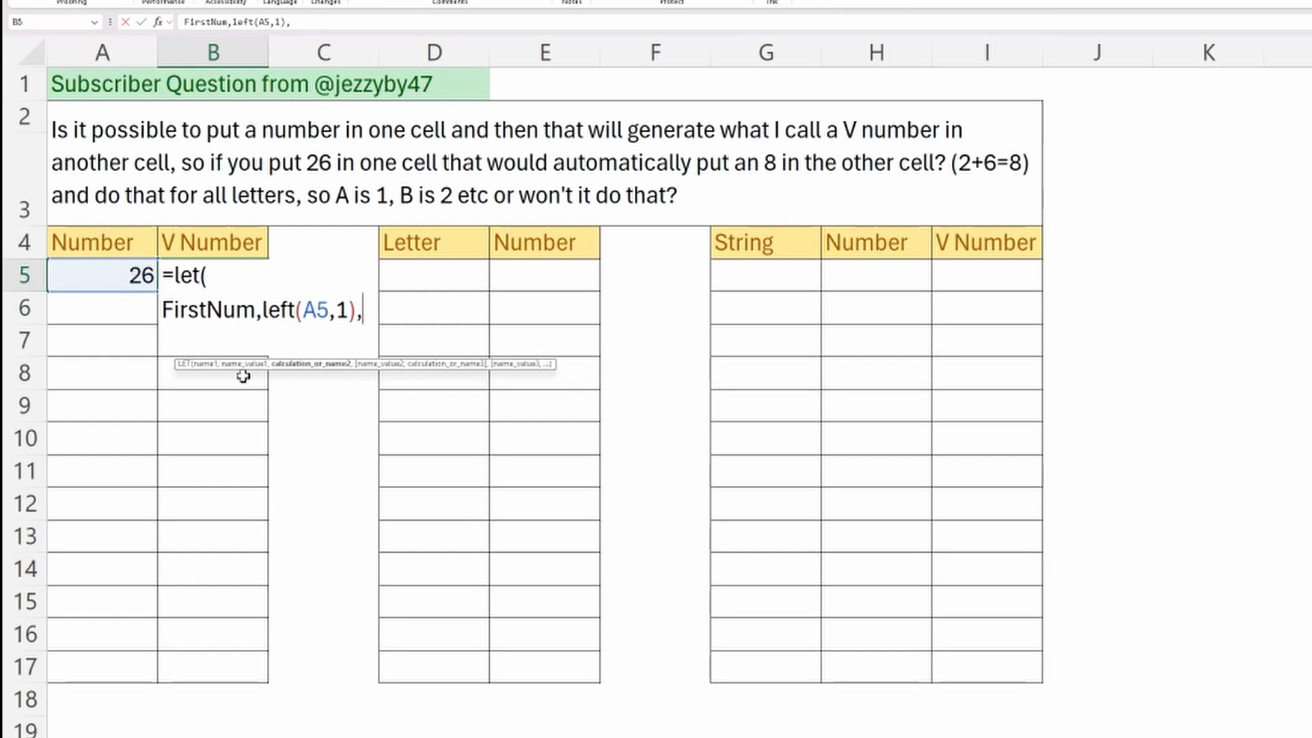
# - Add a new line to the LET formula in B5 defining SecondNum as right(A5,1), ending with a comma
pyautogui.hotkey('alt', 'Return')
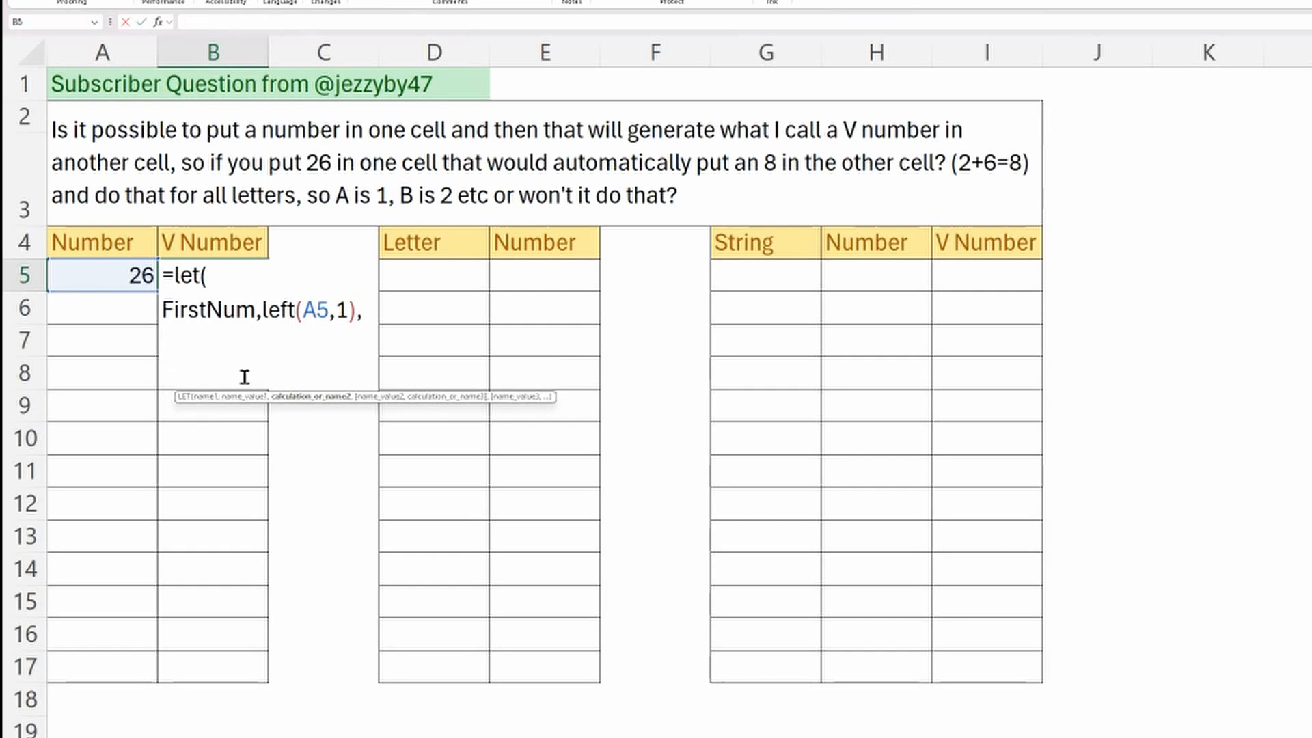
pyautogui.write('Se')
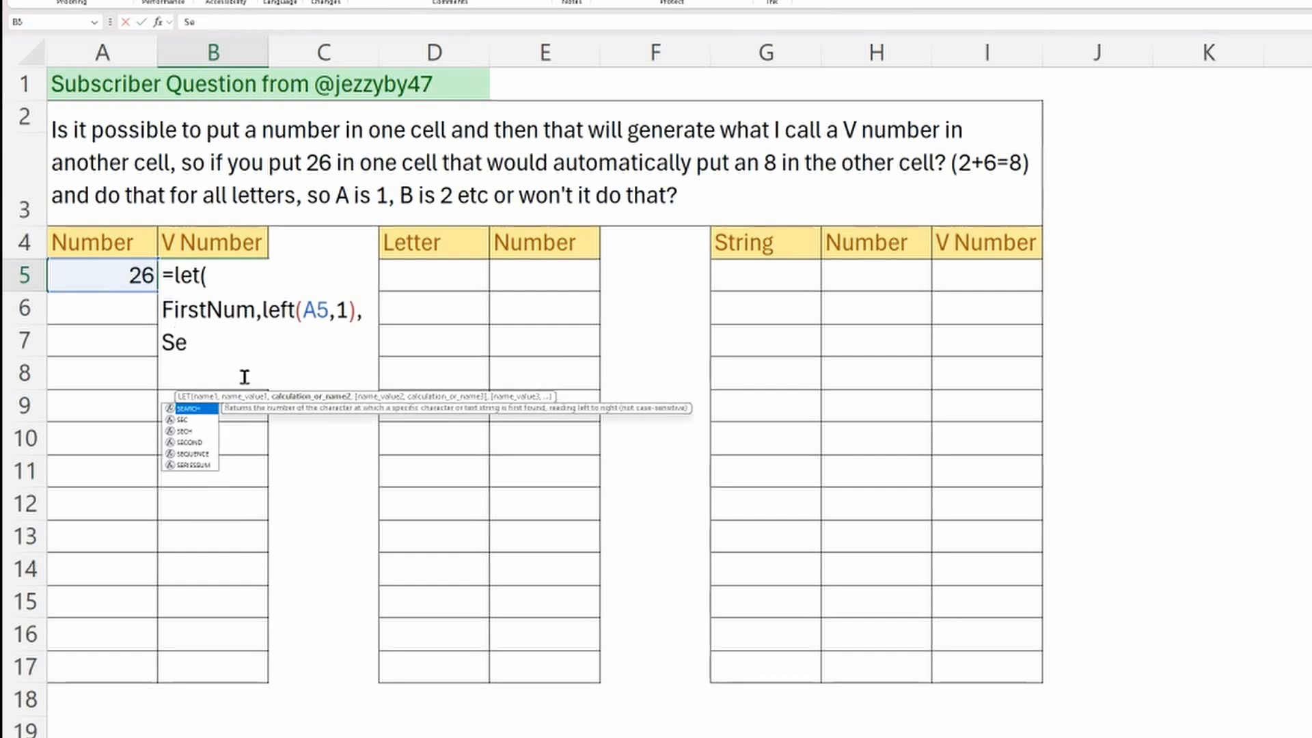
pyautogui.write('cond')
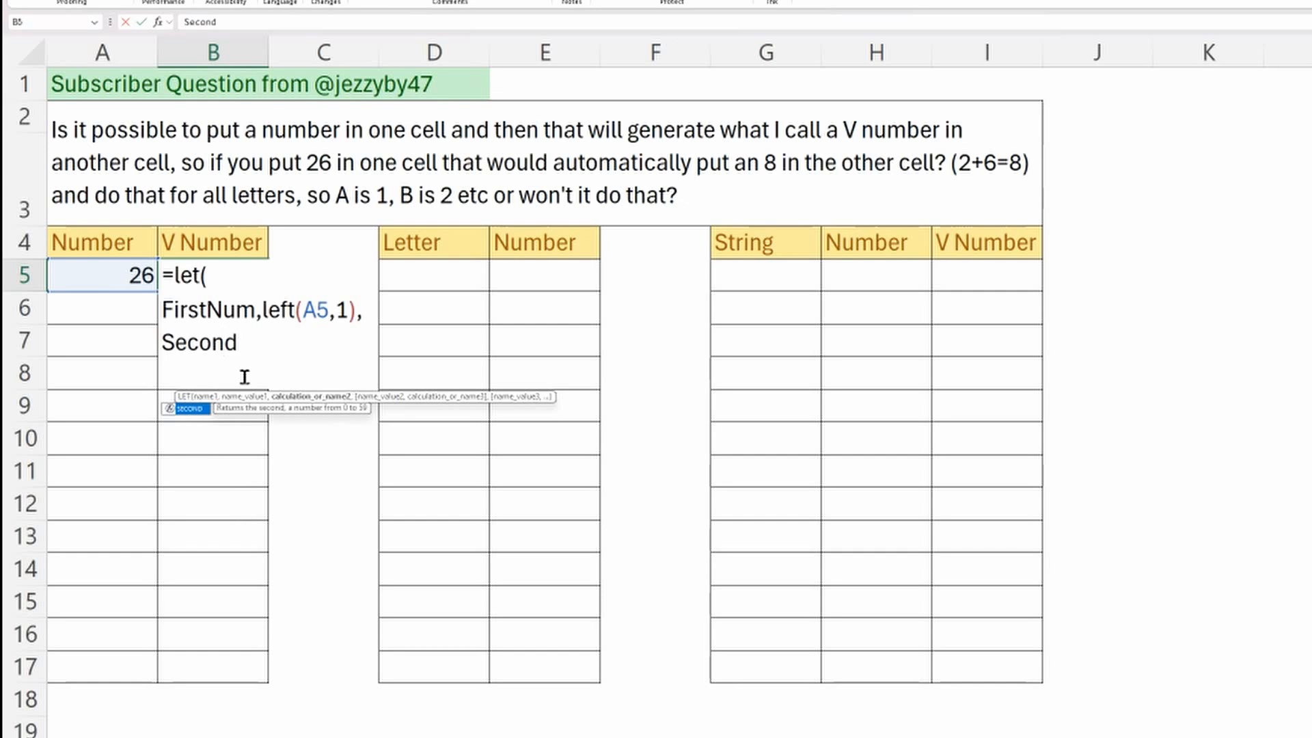
pyautogui.write('Num')
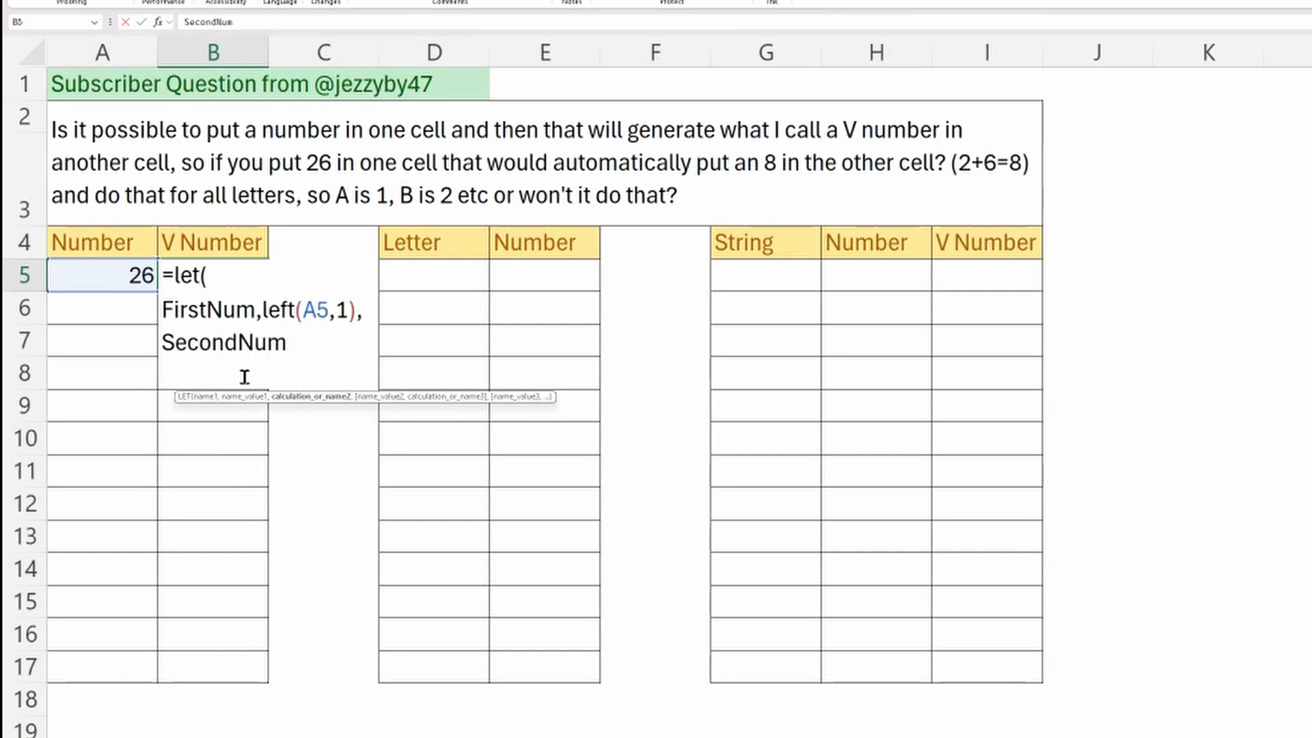
pyautogui.write(',')
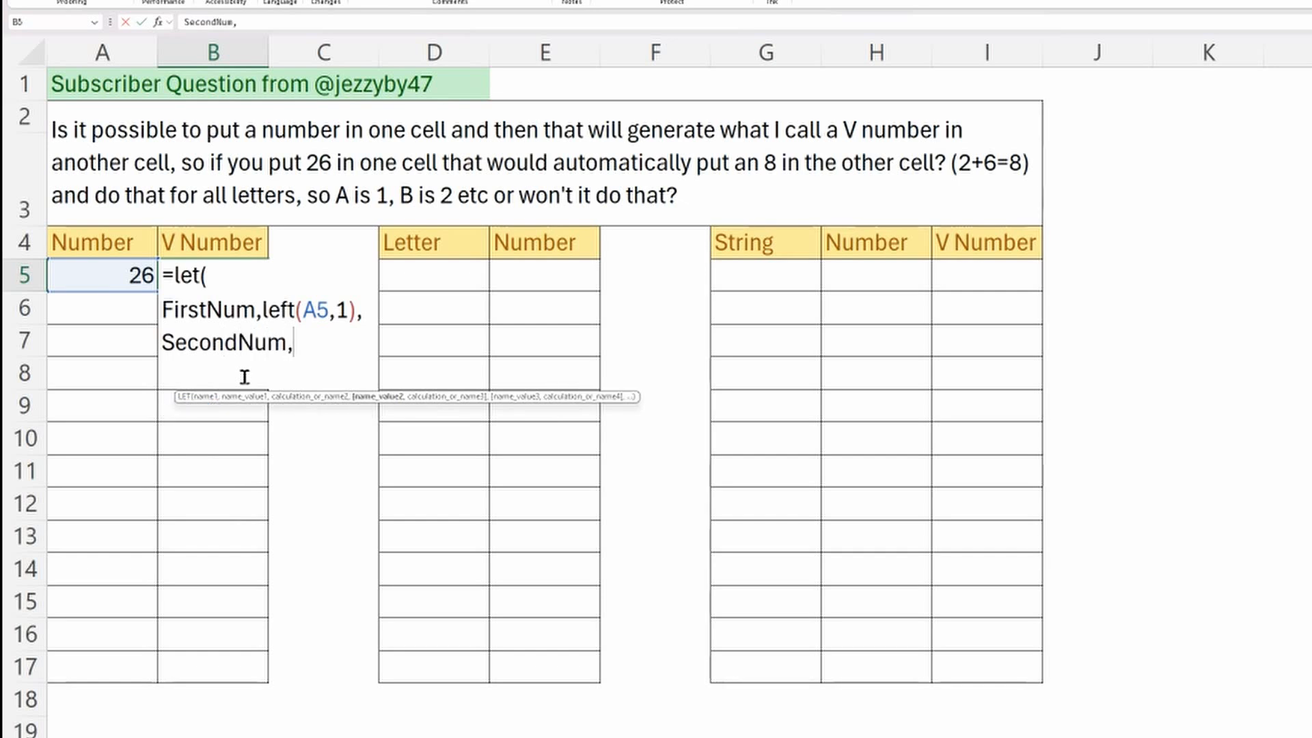
pyautogui.write('right')
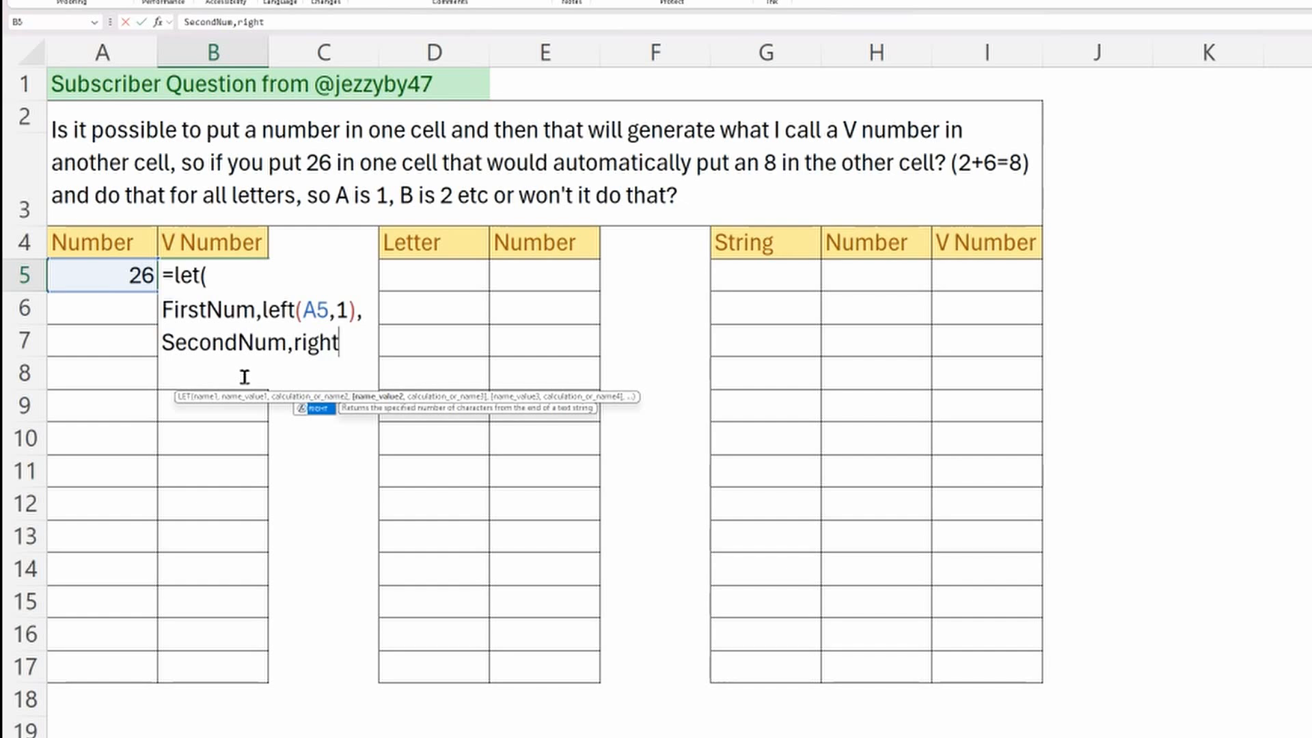
pyautogui.write('*')
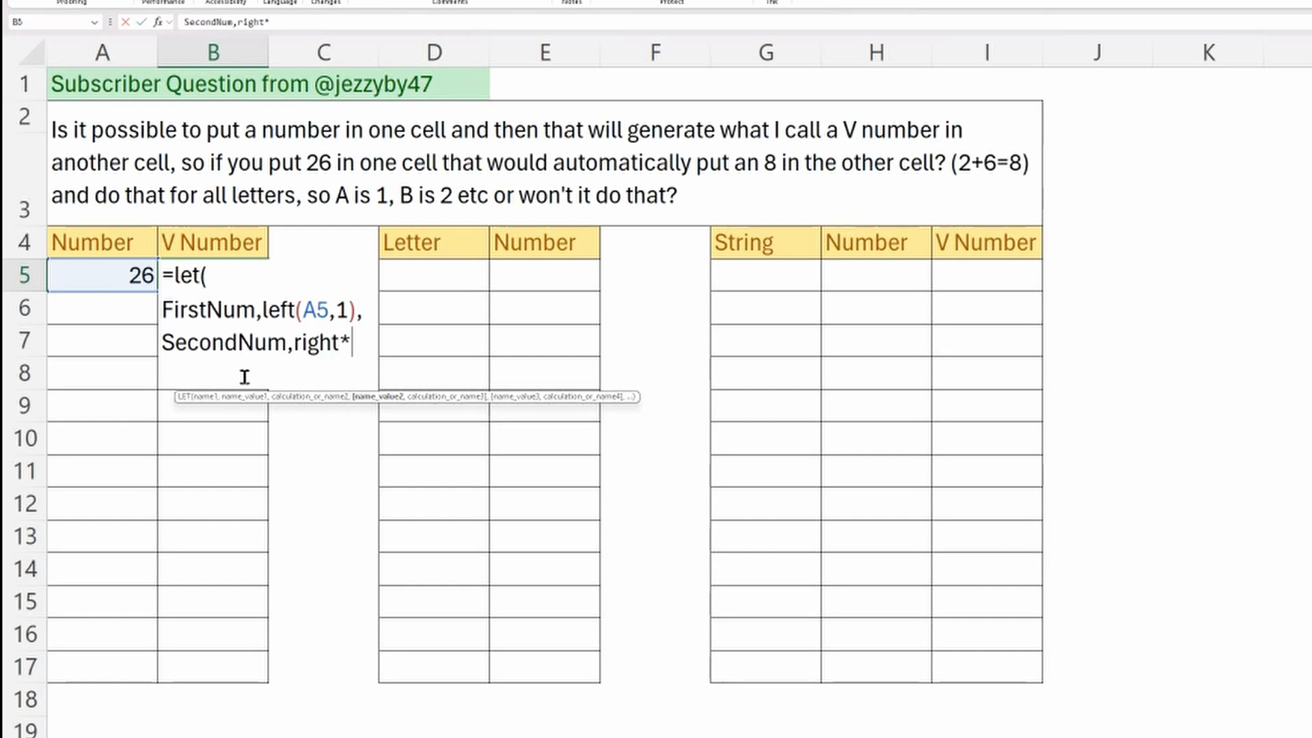
pyautogui.press('BackSpace')
pyautogui.write('(')
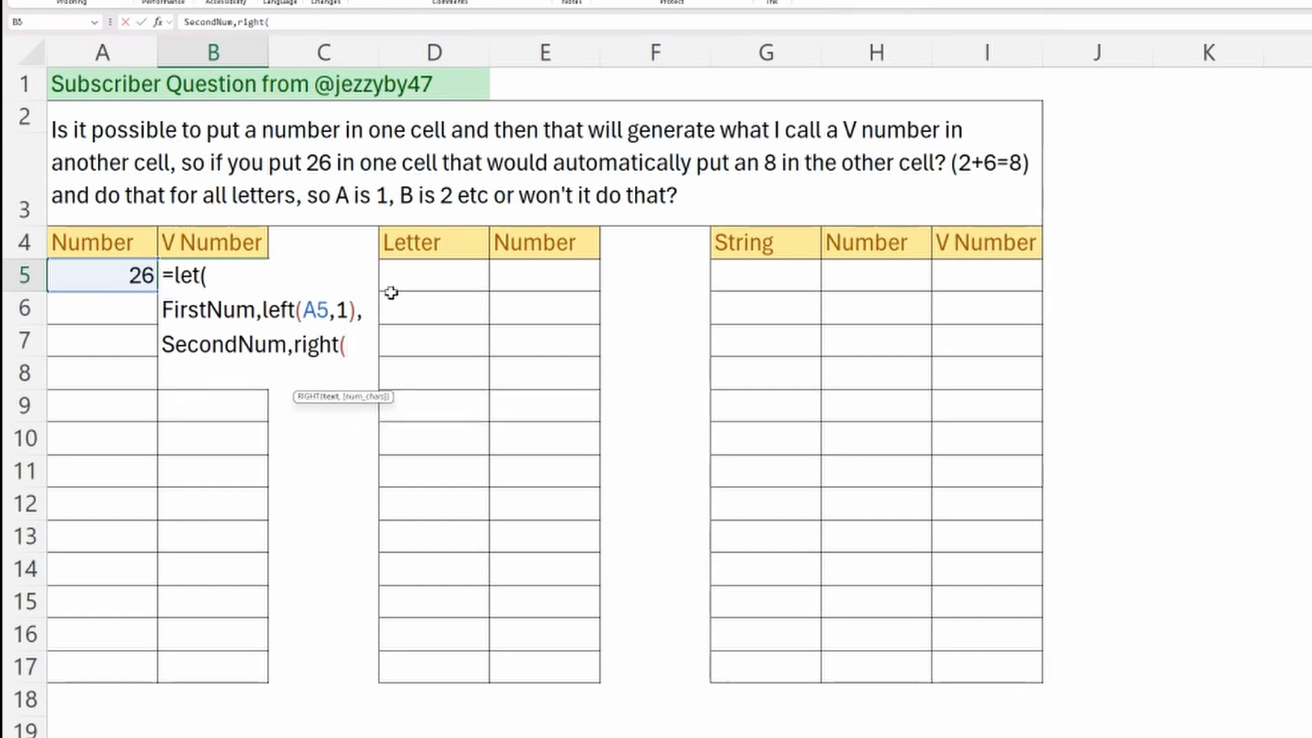
pyautogui.click(120, 273)
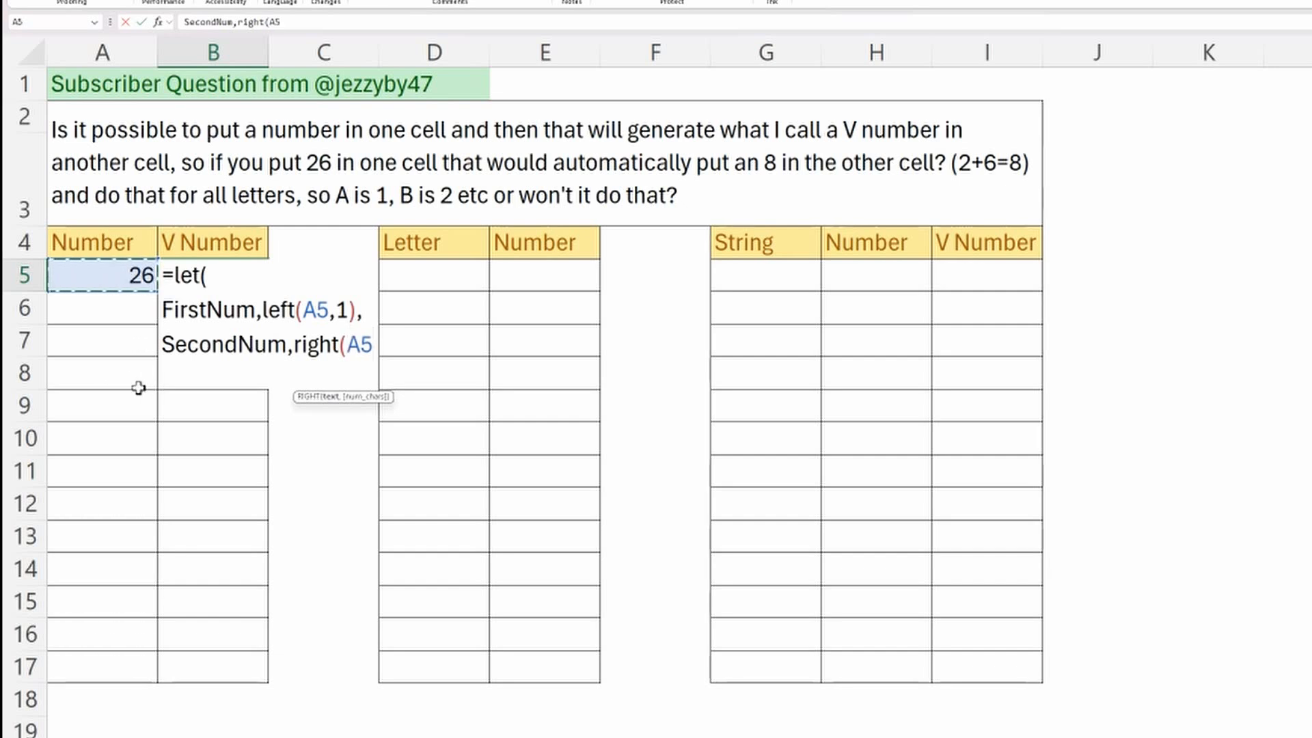
pyautogui.write(',1')
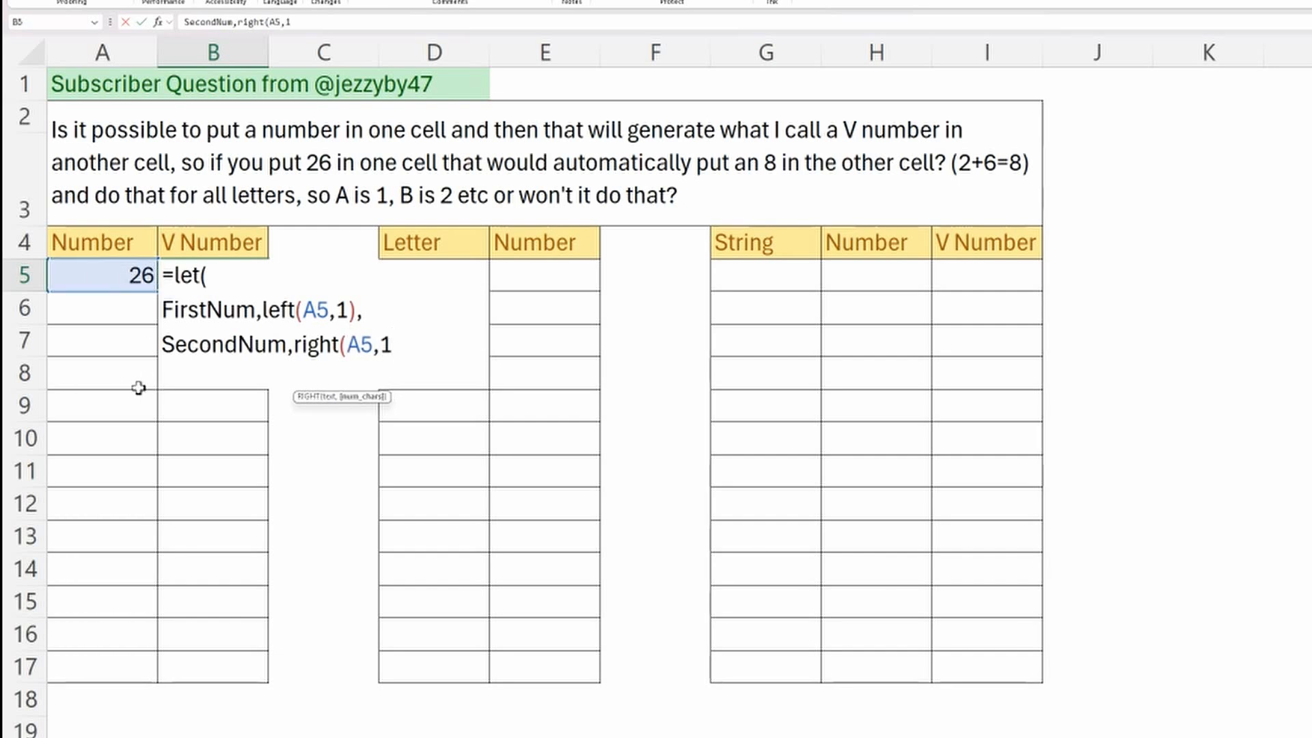
pyautogui.write(')')
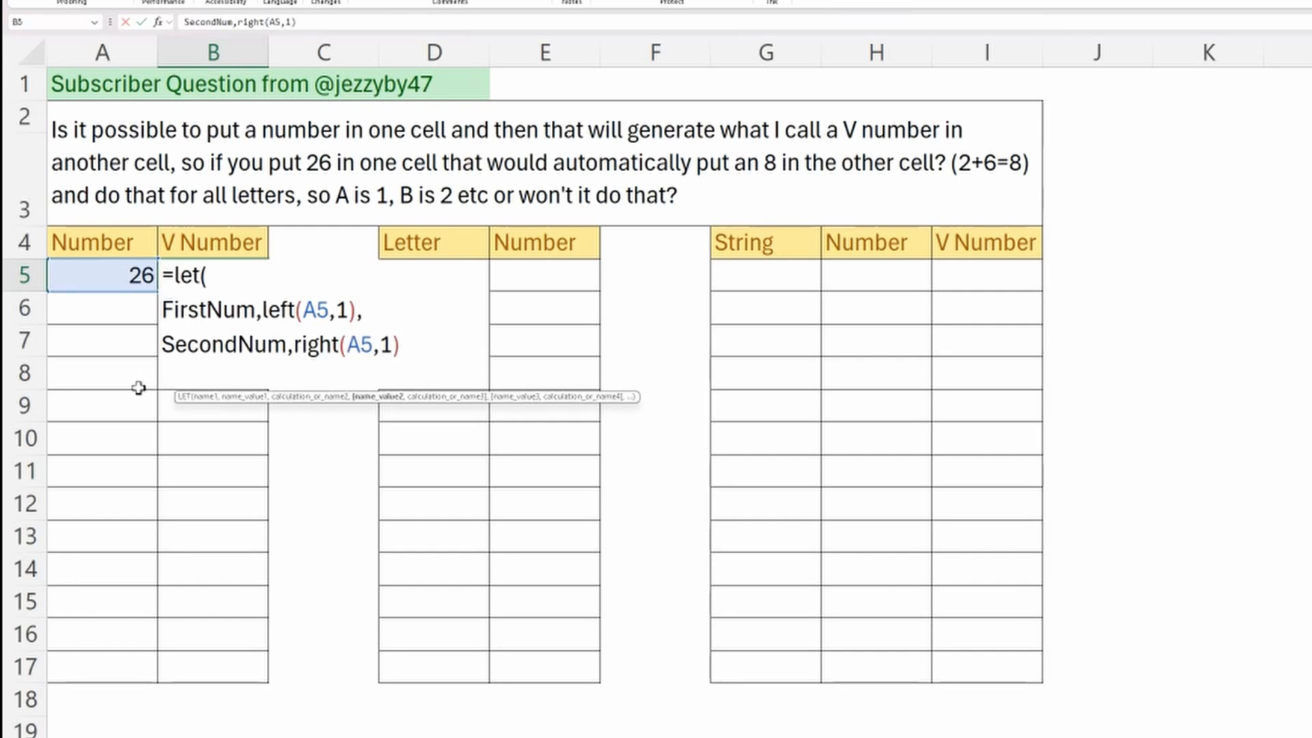
pyautogui.write(',')
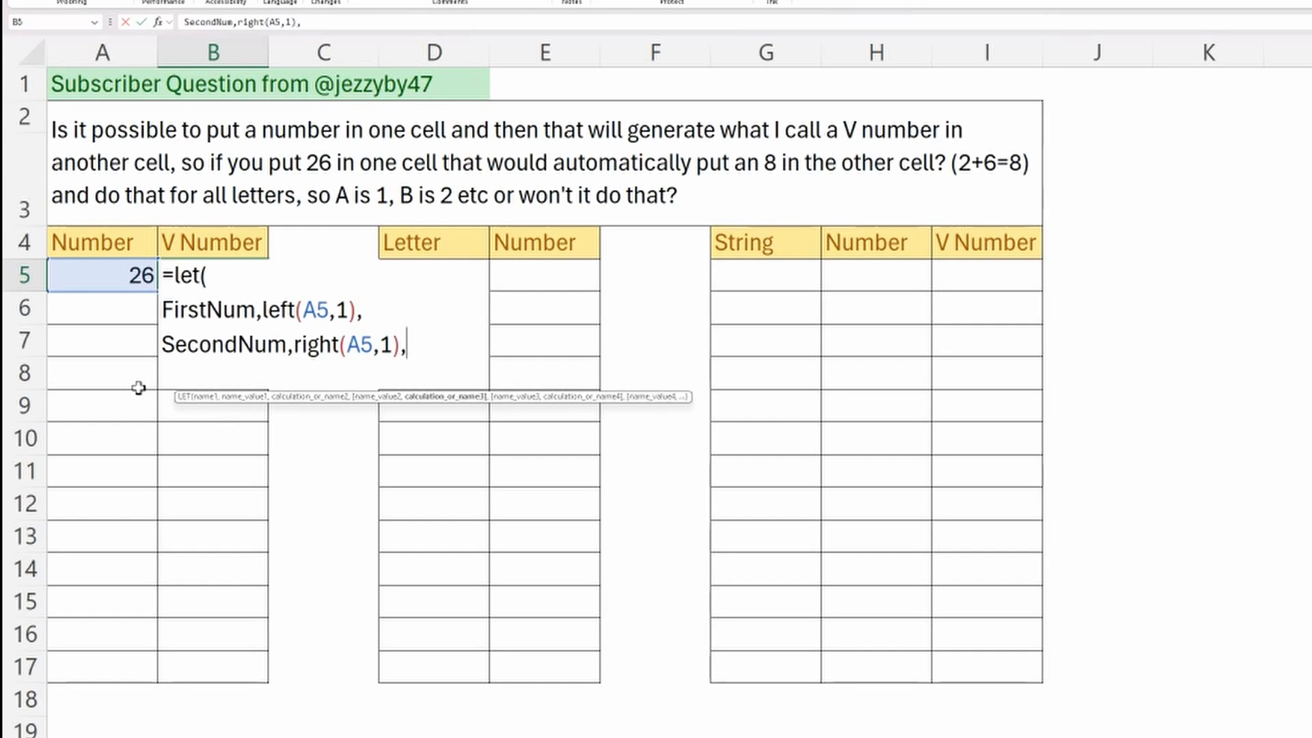
# - Add the calculation FirstNum+SecondNum on a new line of the LET formula in B5
pyautogui.hotkey('alt', 'Return')
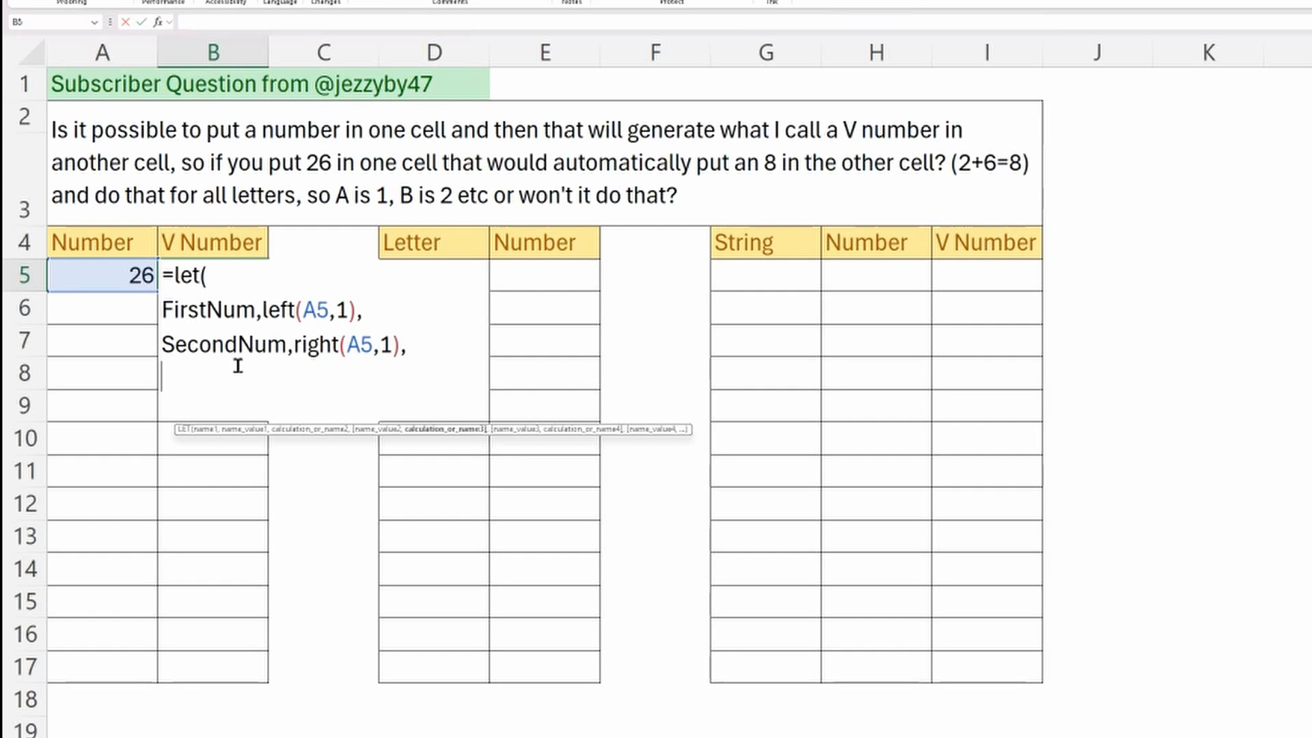
pyautogui.write('Fir')
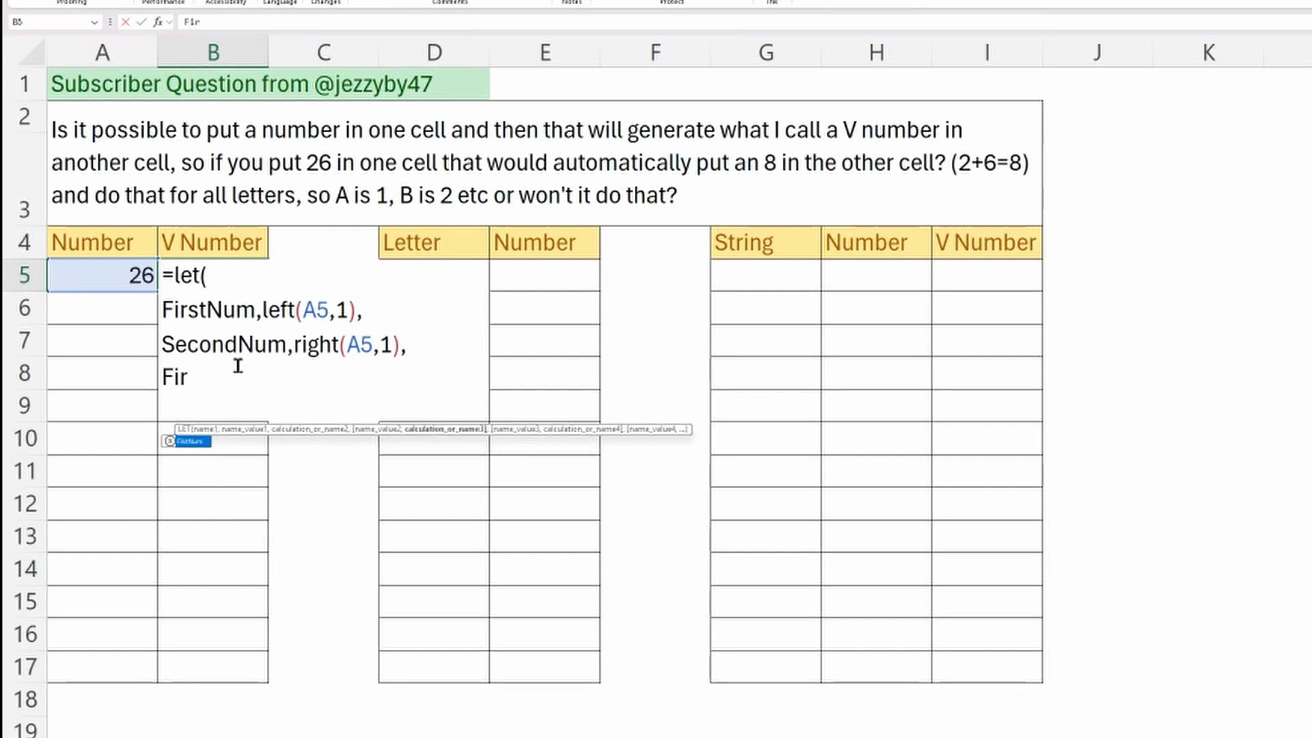
pyautogui.doubleClick(194, 441)
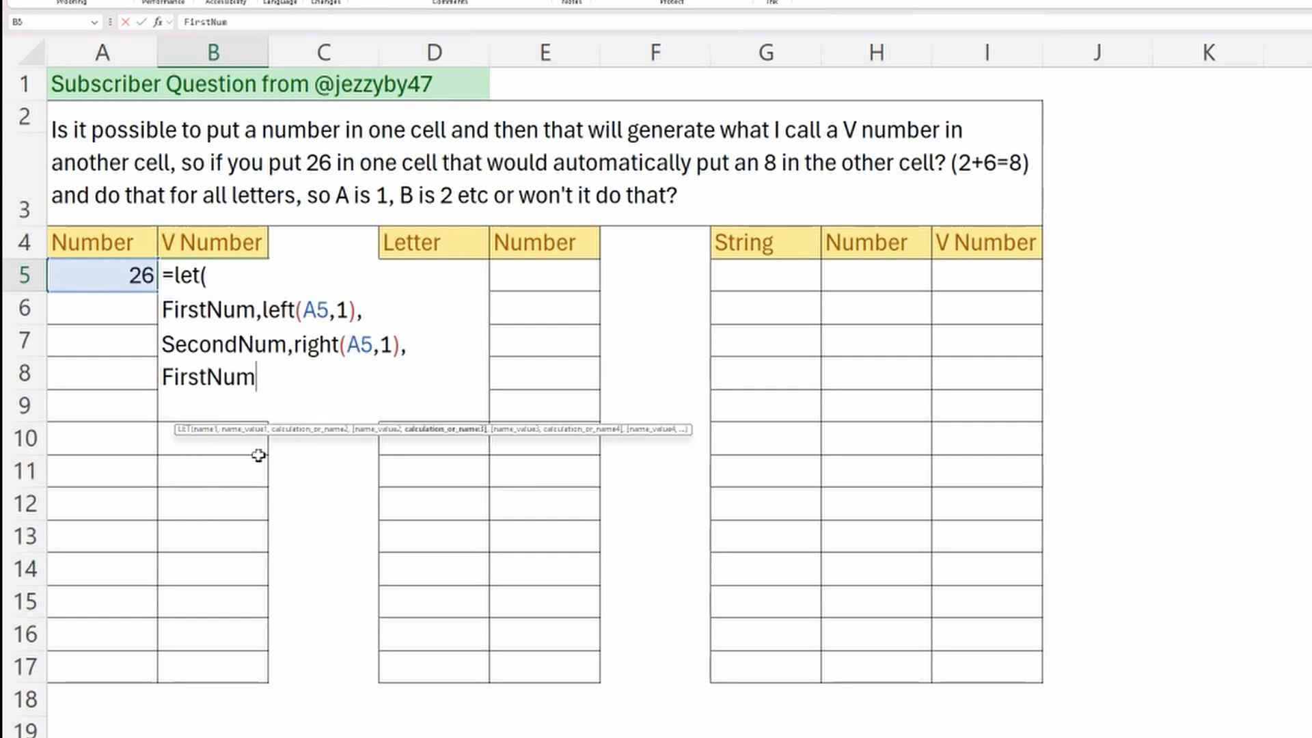
pyautogui.write('+secoi')
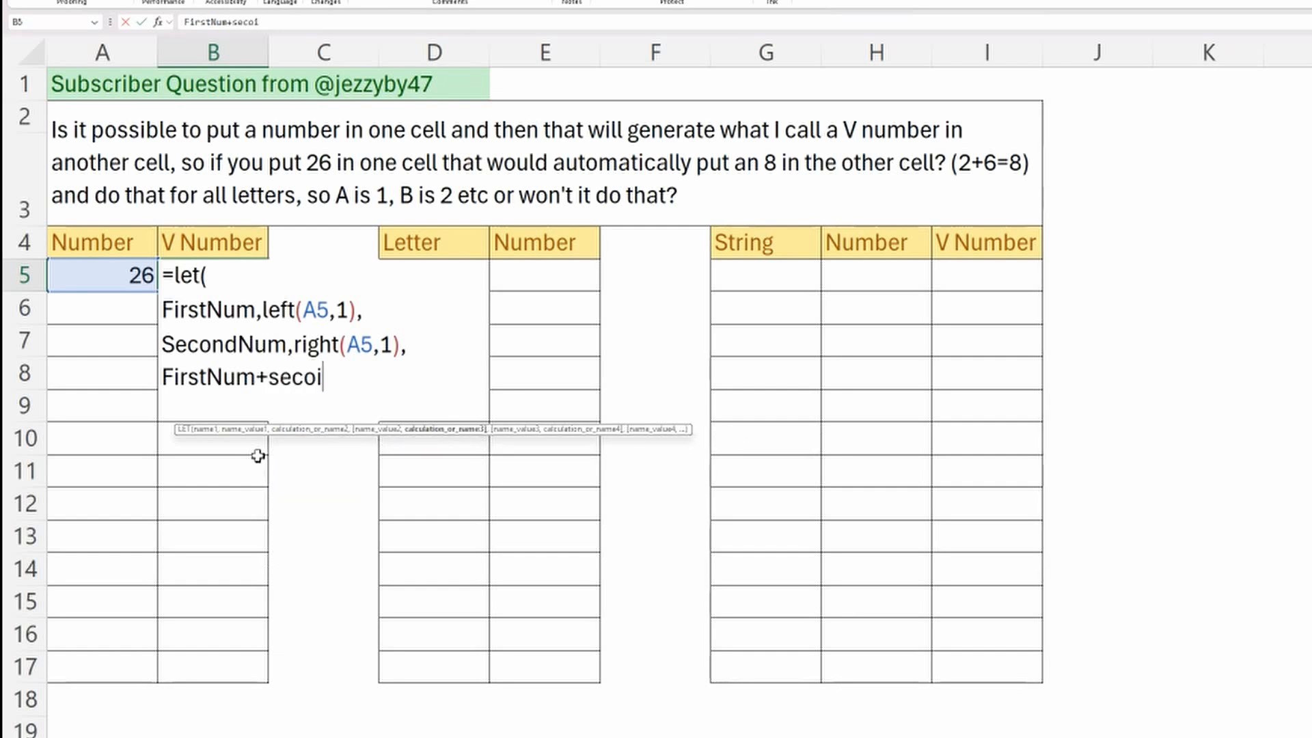
pyautogui.press('BackSpace')
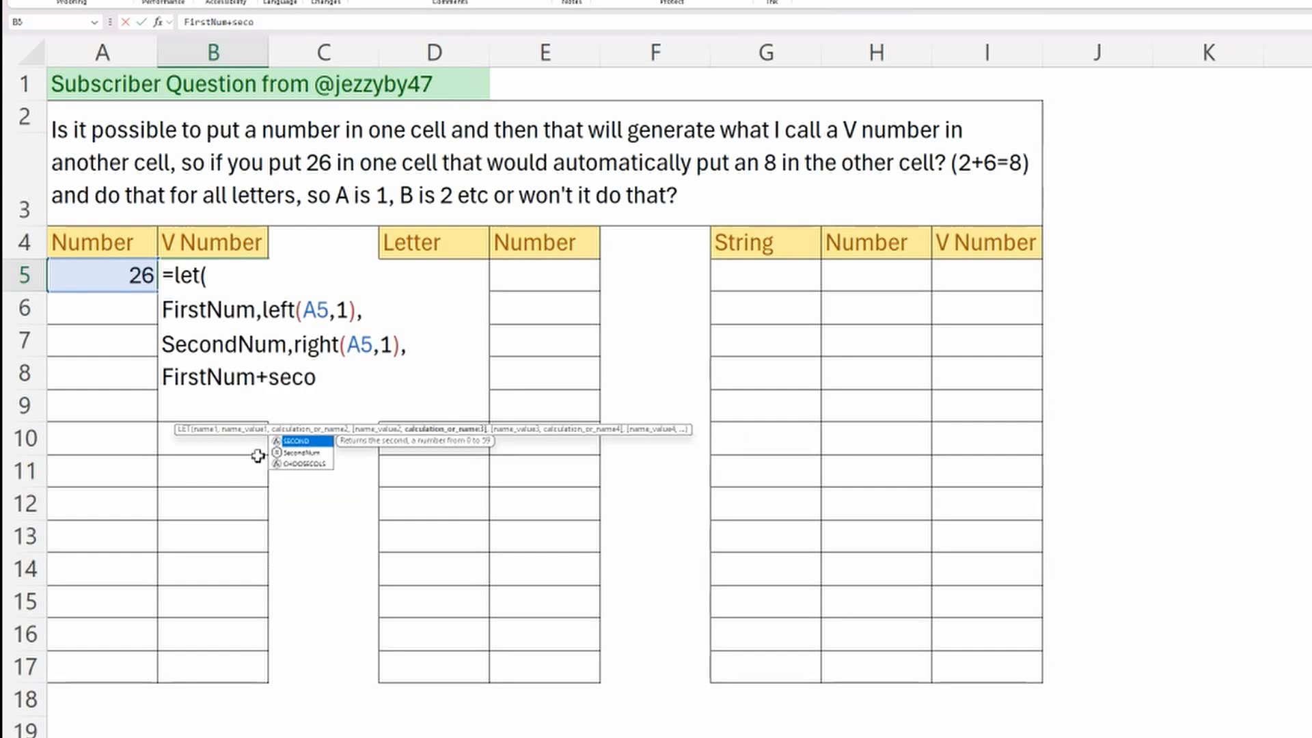
pyautogui.doubleClick(318, 453)
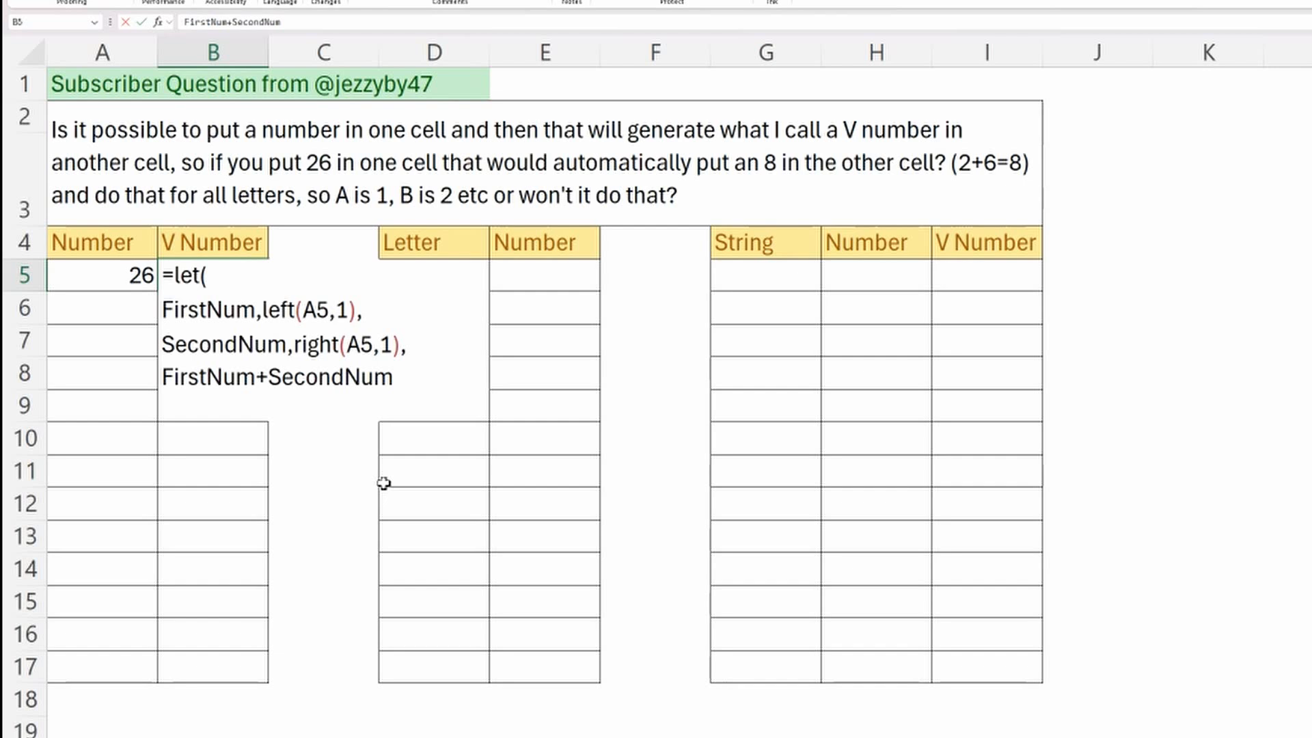
# - Close the LET formula in B5 with a parenthesis on its own line and enter it
pyautogui.click(200, 410)
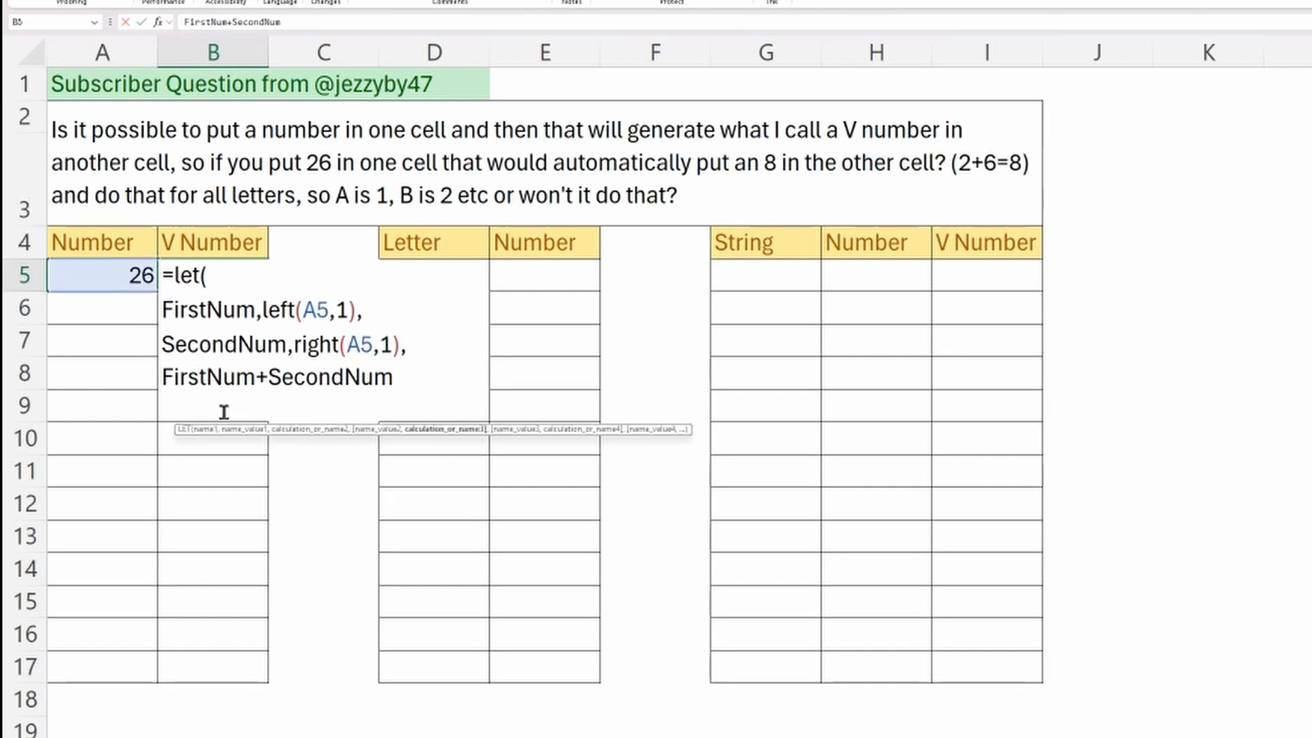
pyautogui.click(401, 381)
pyautogui.hotkey('alt', 'Return')
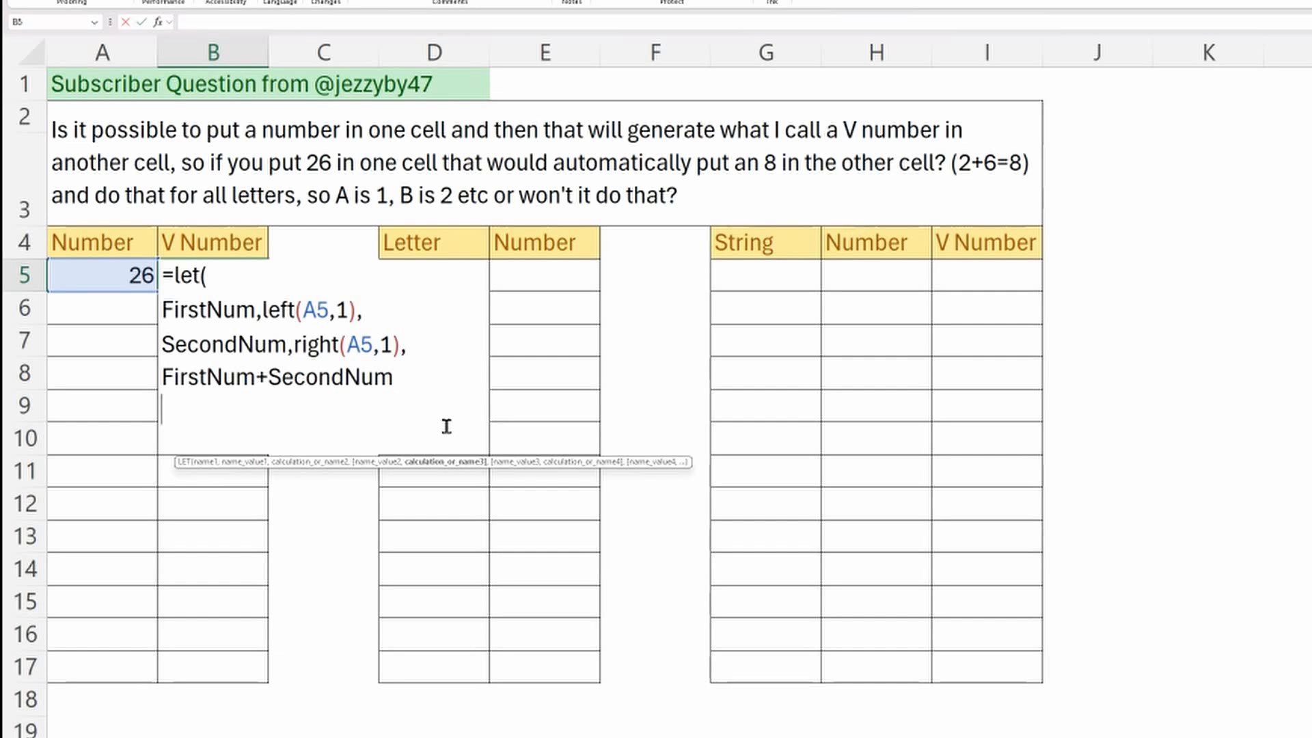
pyautogui.write(')')
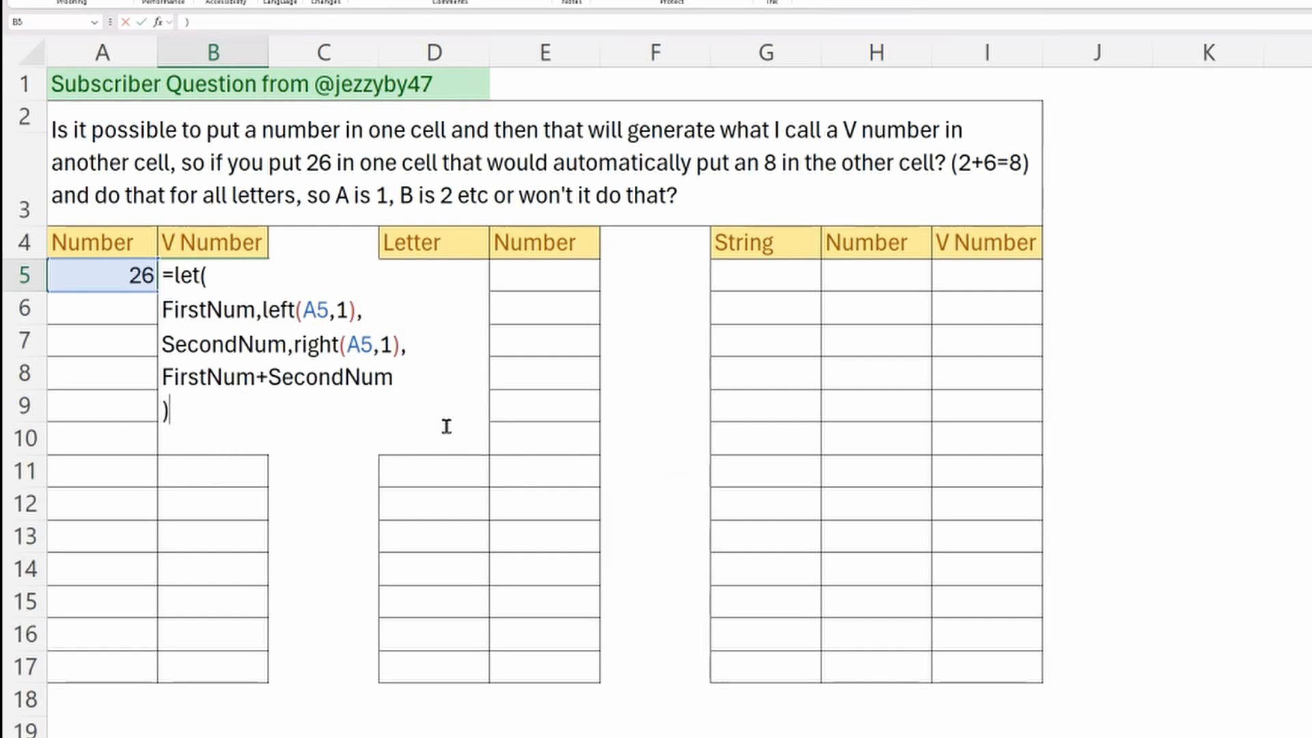
pyautogui.press('Return')
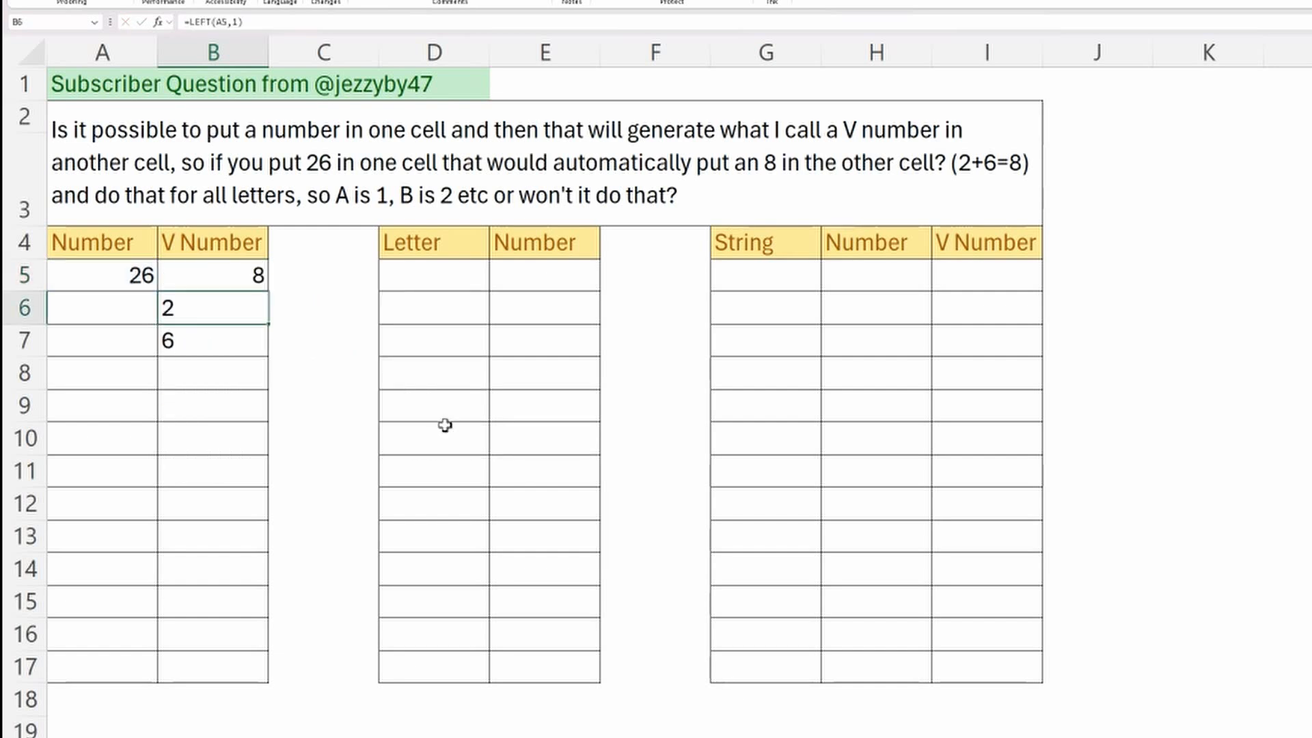
# - Clear the two helper formulas from cells B6 and B7
pyautogui.click(231, 276)
pyautogui.moveTo(205, 303); pyautogui.dragTo(205, 341)
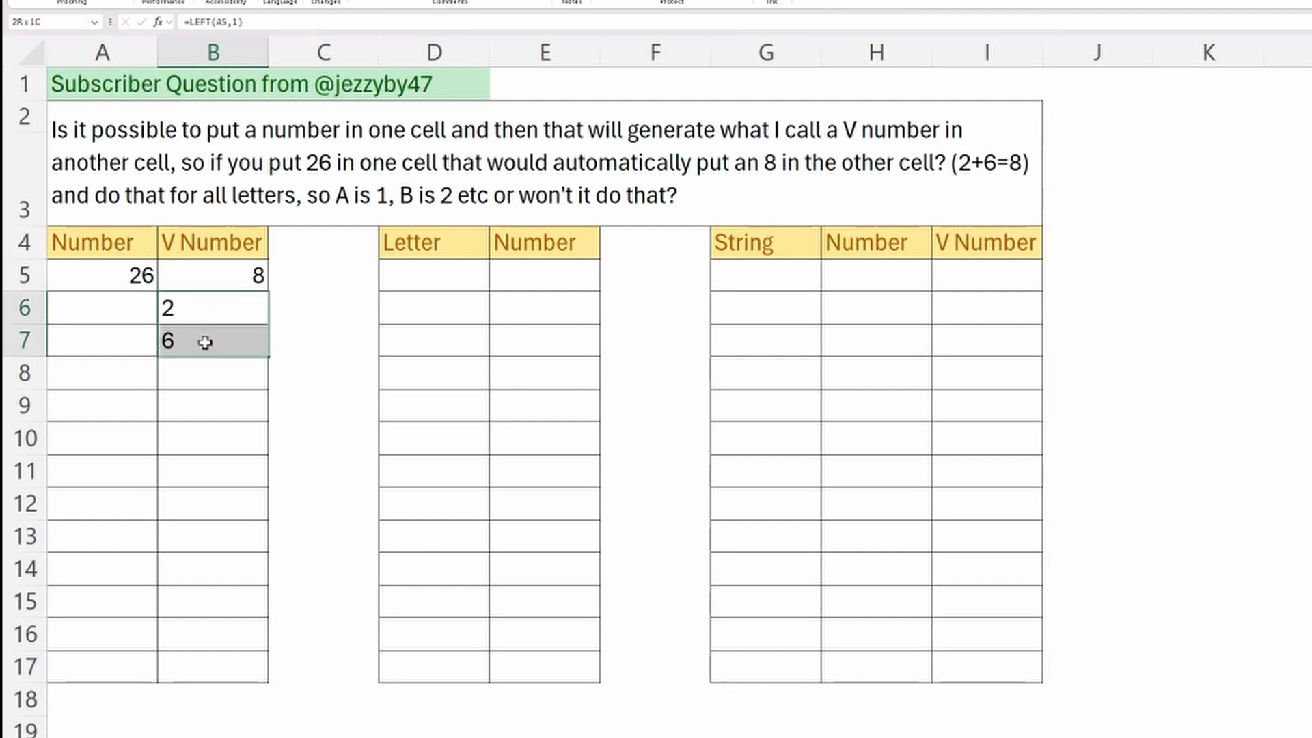
pyautogui.press('Delete')
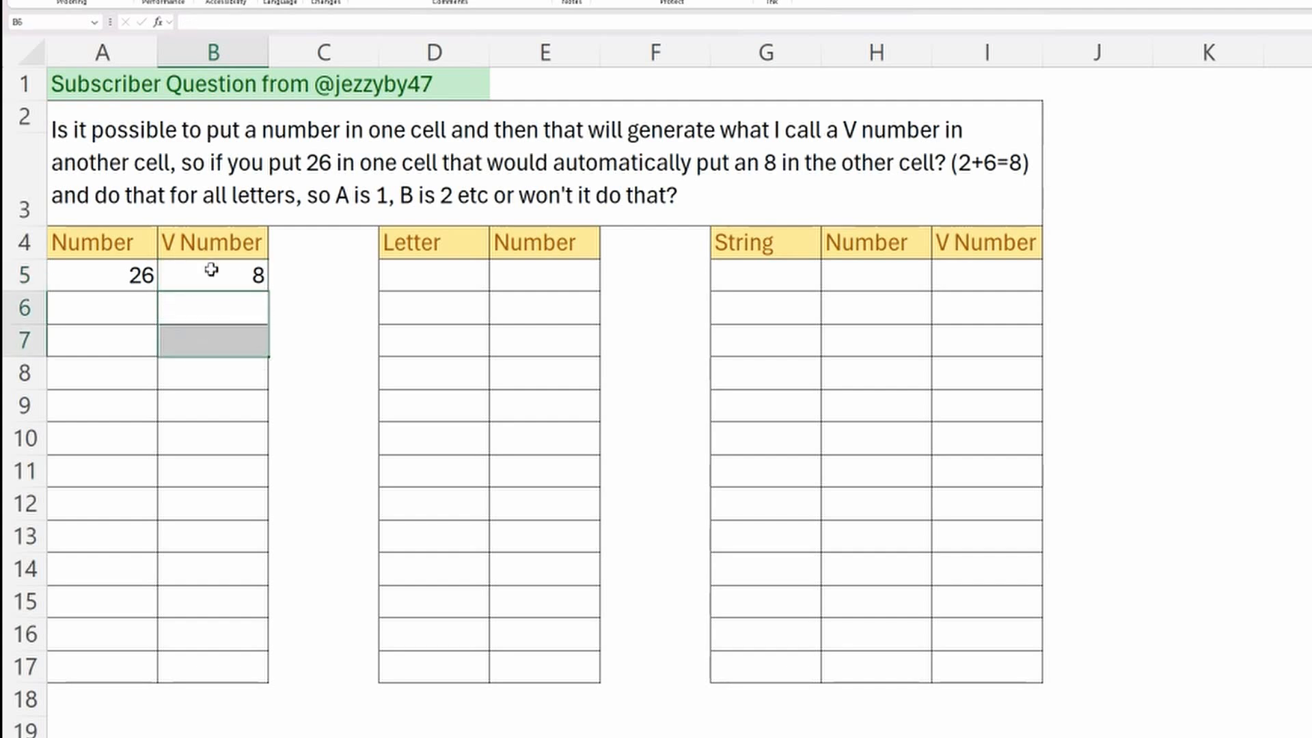
# - Try filling the LET formula from B5 down to B6, and clear the copy from B6
pyautogui.click(242, 281)
pyautogui.moveTo(267, 291); pyautogui.dragTo(265, 316)
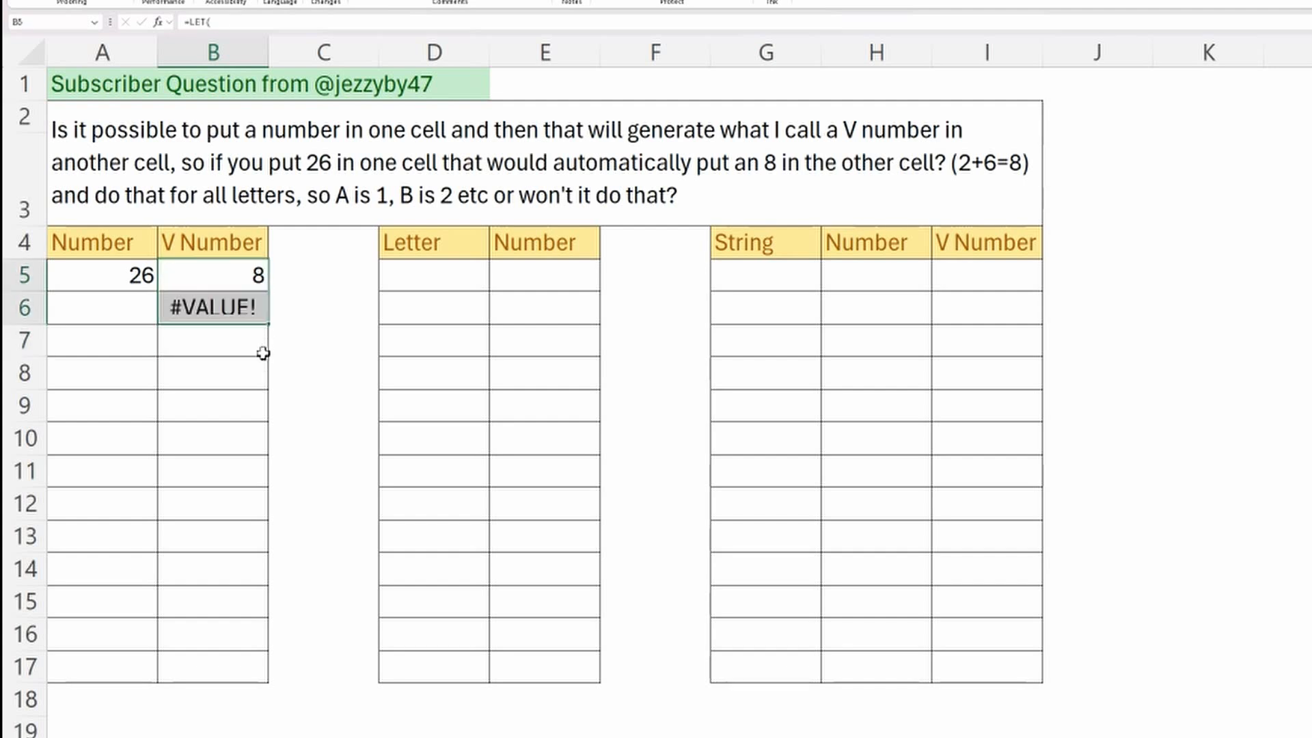
pyautogui.click(242, 311)
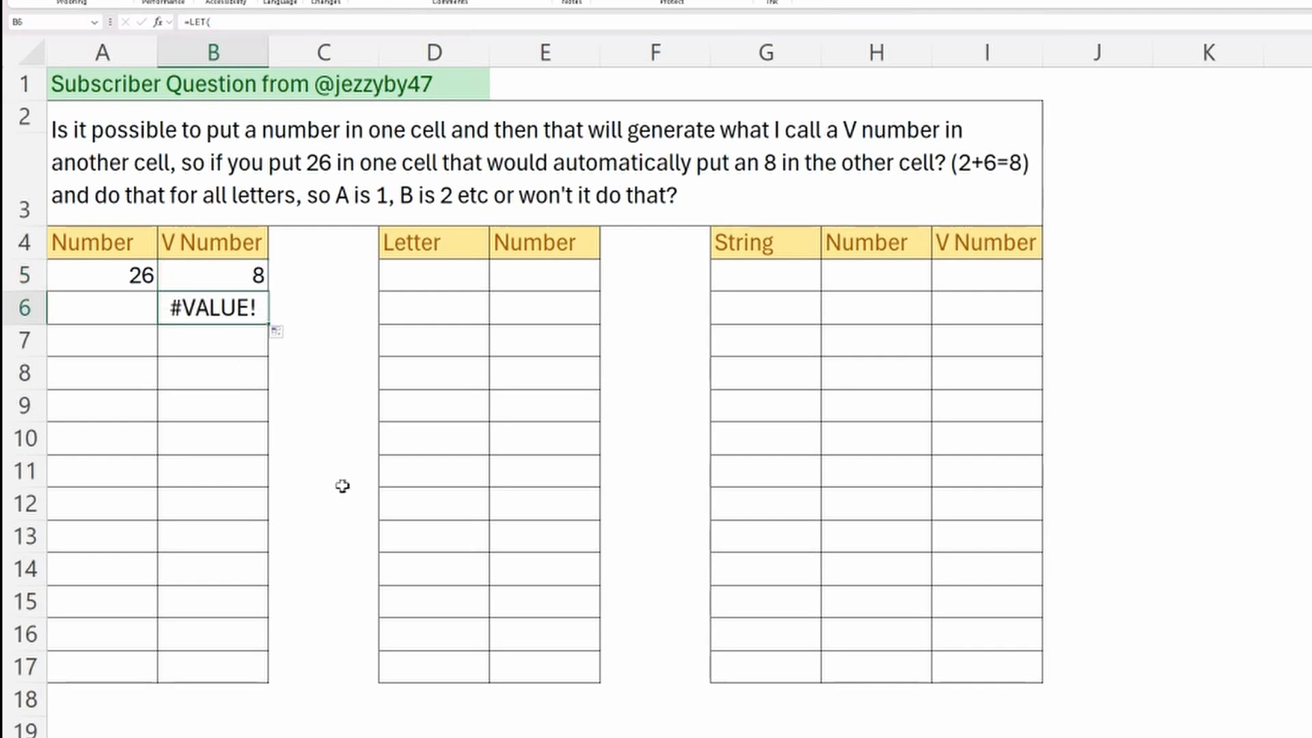
pyautogui.press('Delete')
# - Wrap FirstNum+SecondNum in B5's LET formula in IFERROR with "" as the error value, and fill the formula down to B17
pyautogui.click(229, 279)
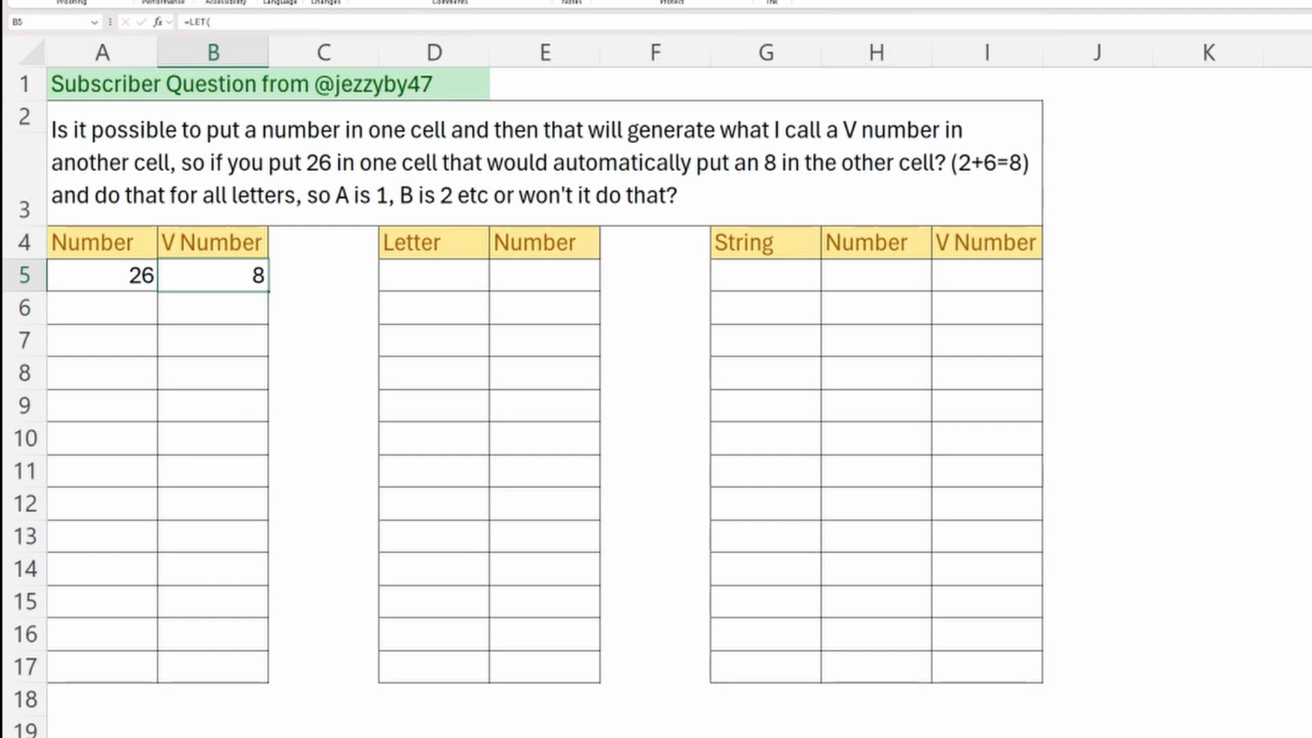
pyautogui.press('F2')
pyautogui.press('Up')
pyautogui.press('Home')
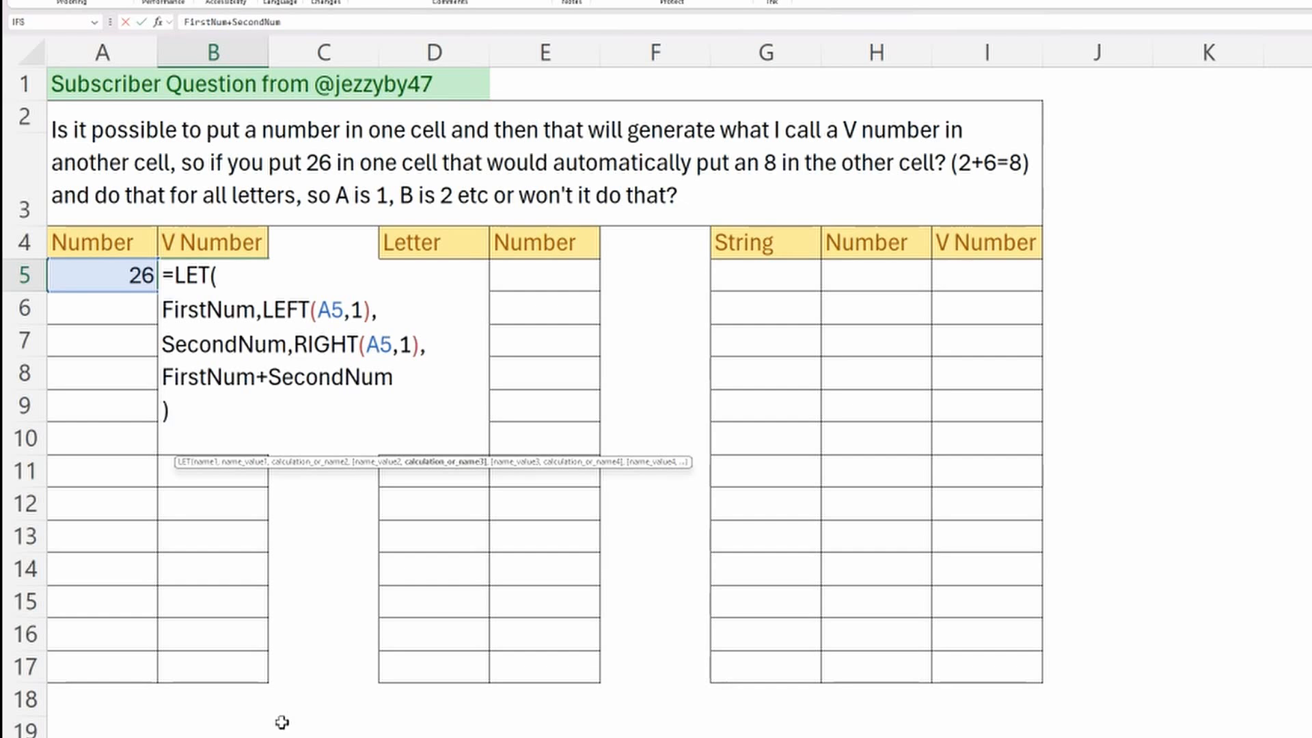
pyautogui.write('ifer')
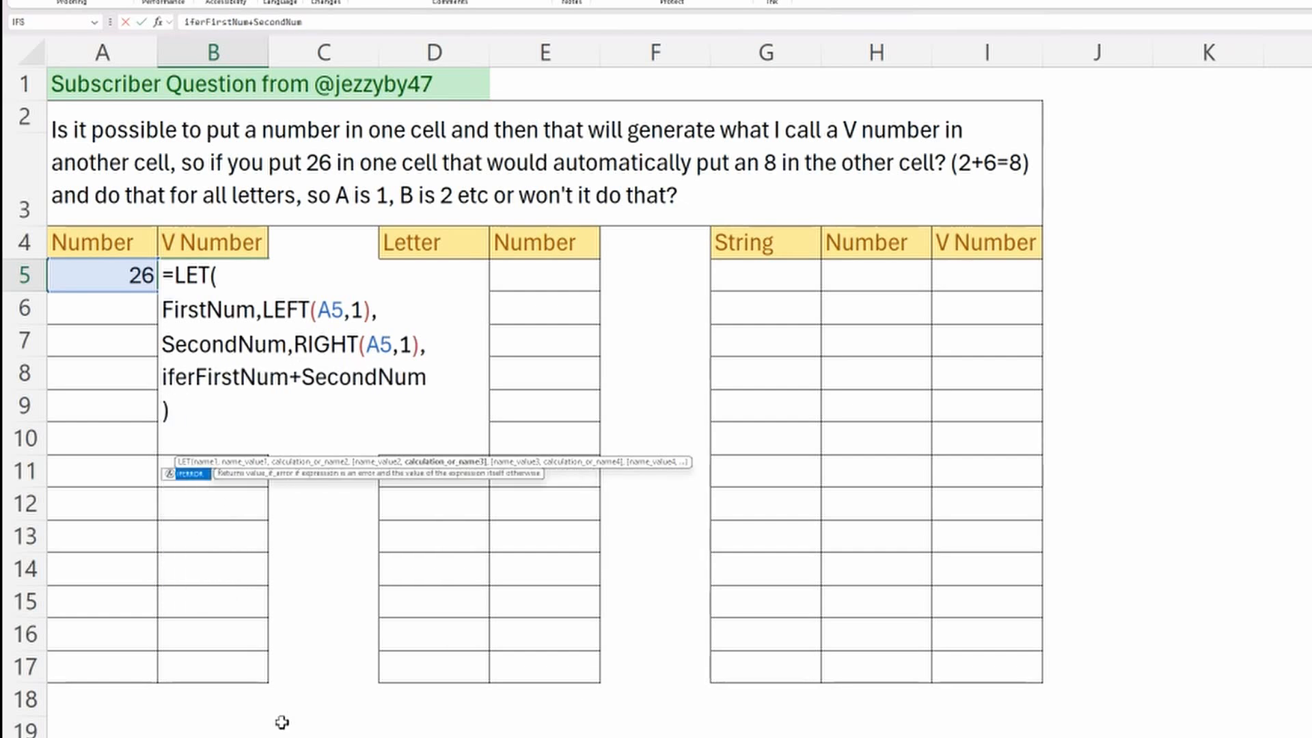
pyautogui.press('Tab')
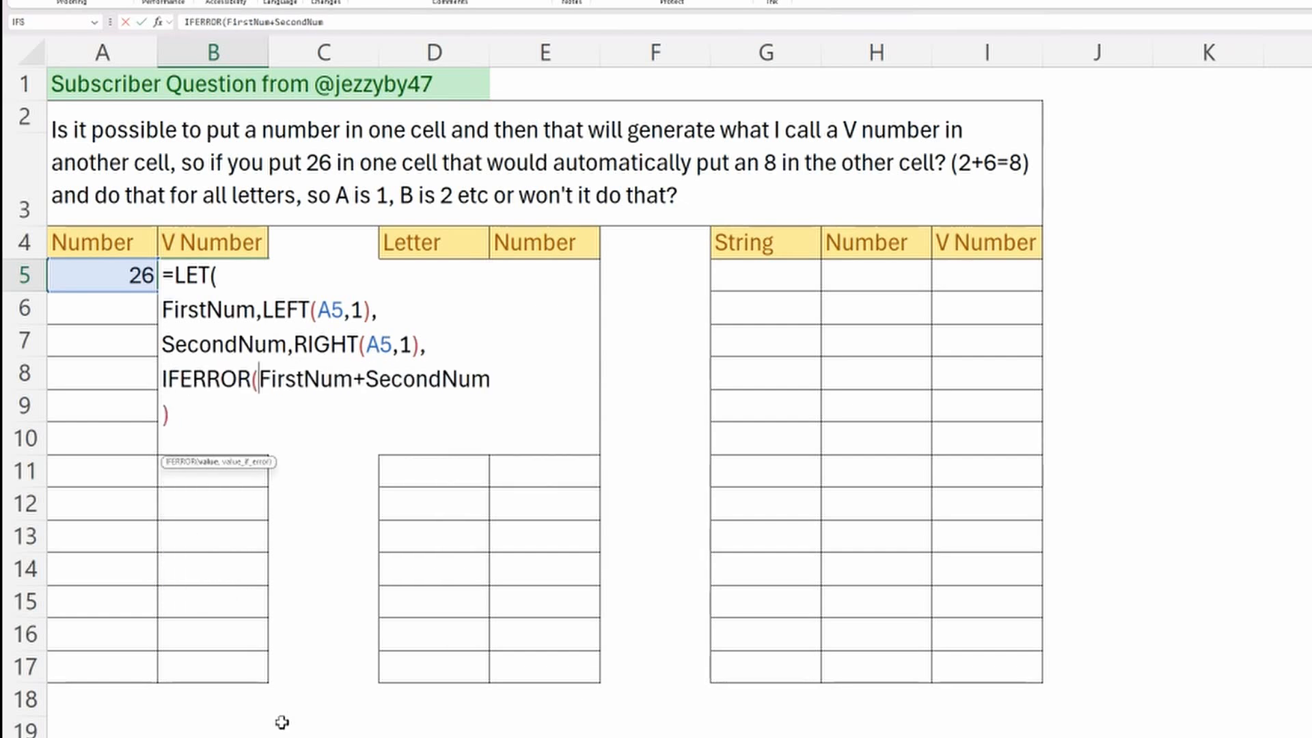
pyautogui.click(499, 378)
pyautogui.write(',""')
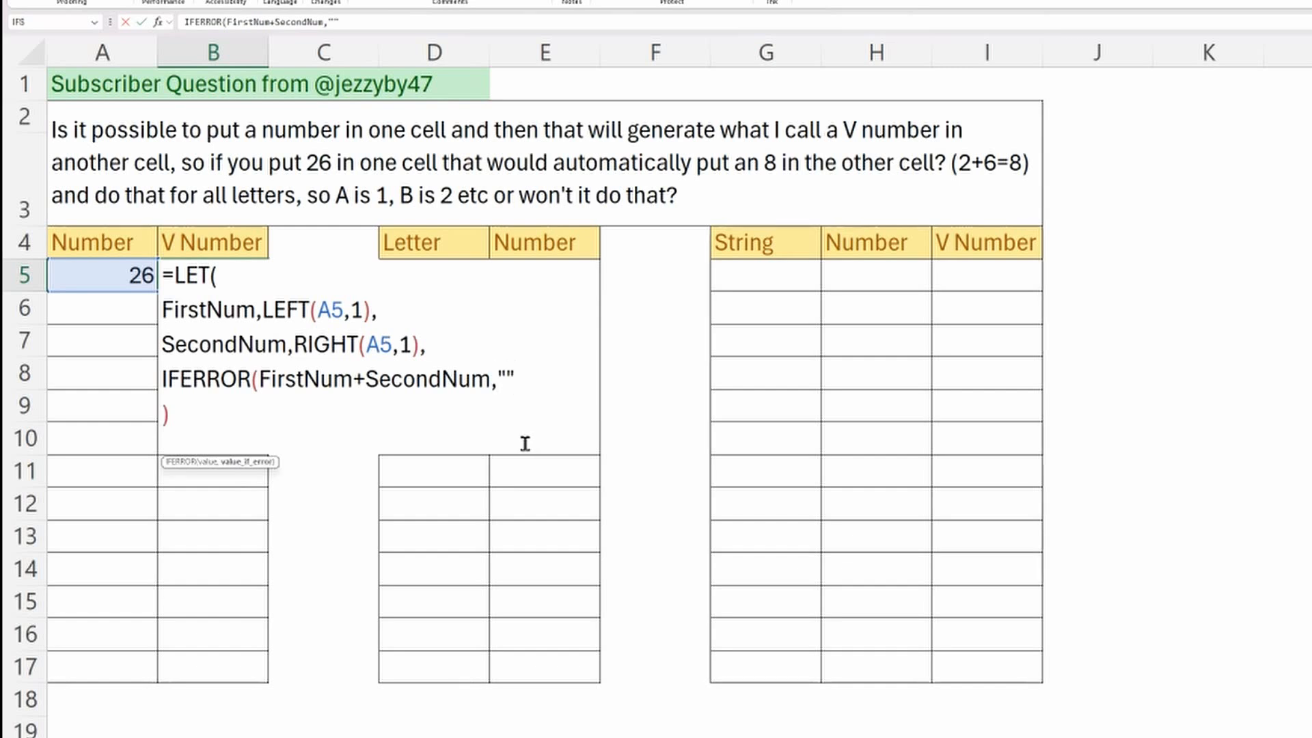
pyautogui.write(')')
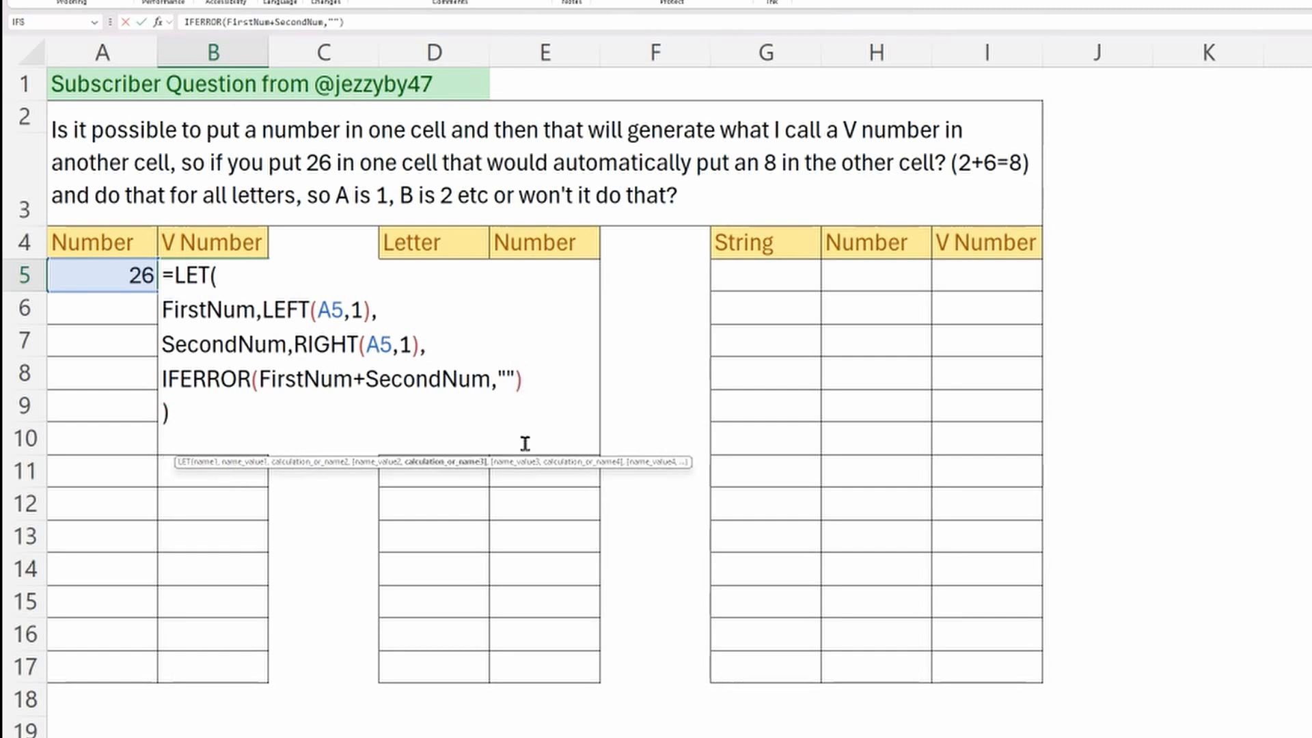
pyautogui.hotkey('ctrl', 'Return')
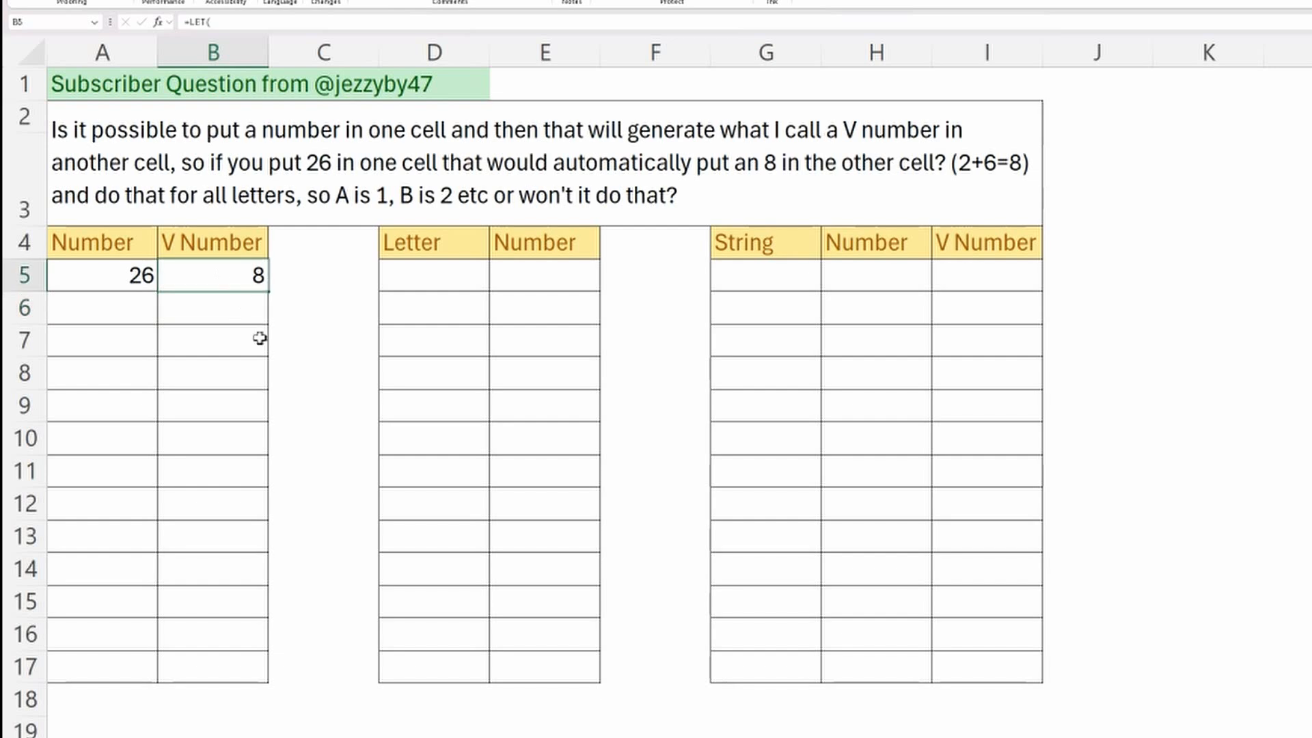
pyautogui.moveTo(269, 292); pyautogui.dragTo(269, 679)
# - Enter the test numbers 33, 47 and 67 in cells A6 to A8
pyautogui.click(117, 312)
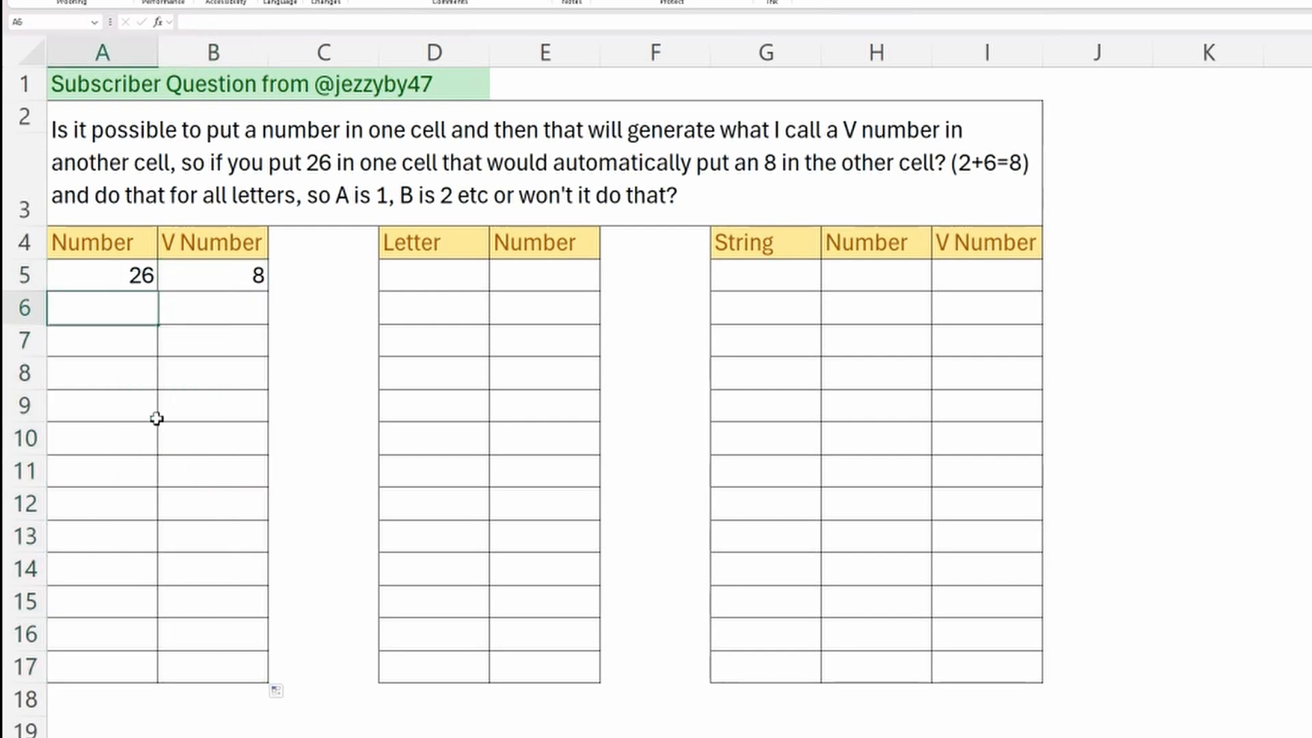
pyautogui.write('33')
pyautogui.press('Return')
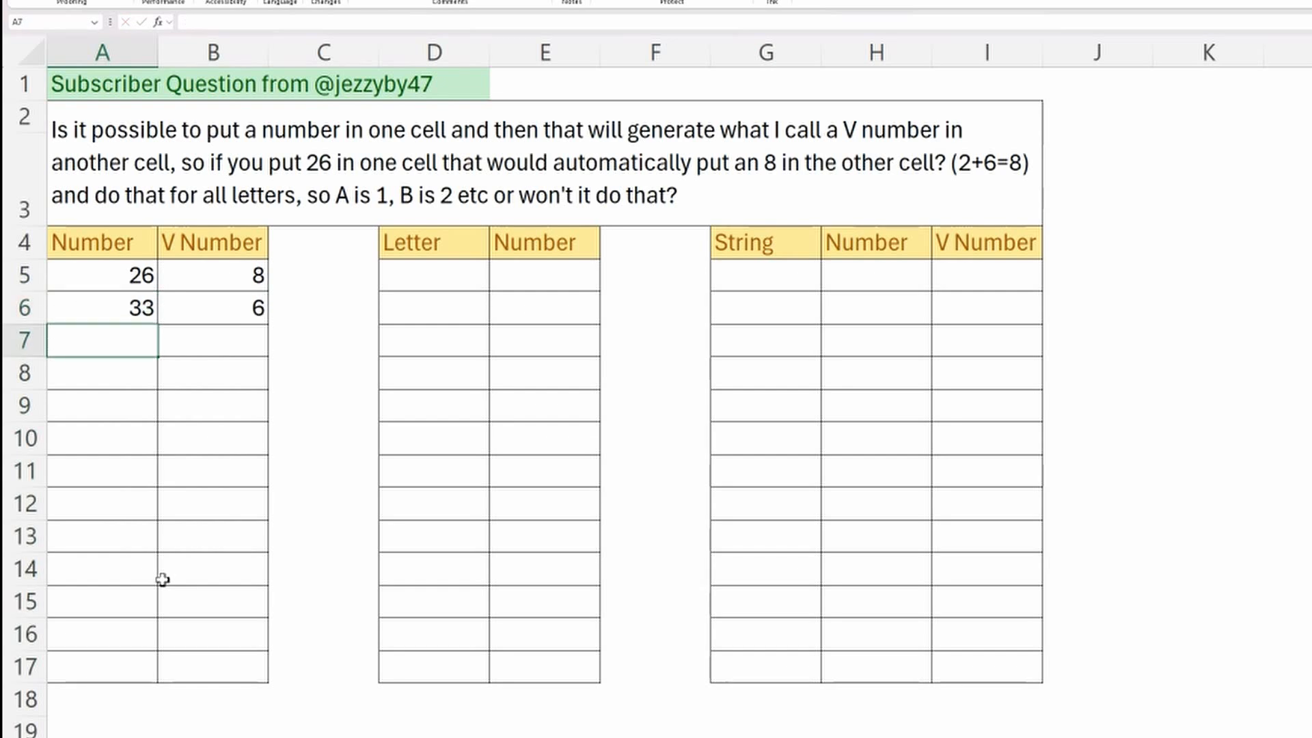
pyautogui.write('47')
pyautogui.press('Return')
pyautogui.write('67')
pyautogui.press('Return')
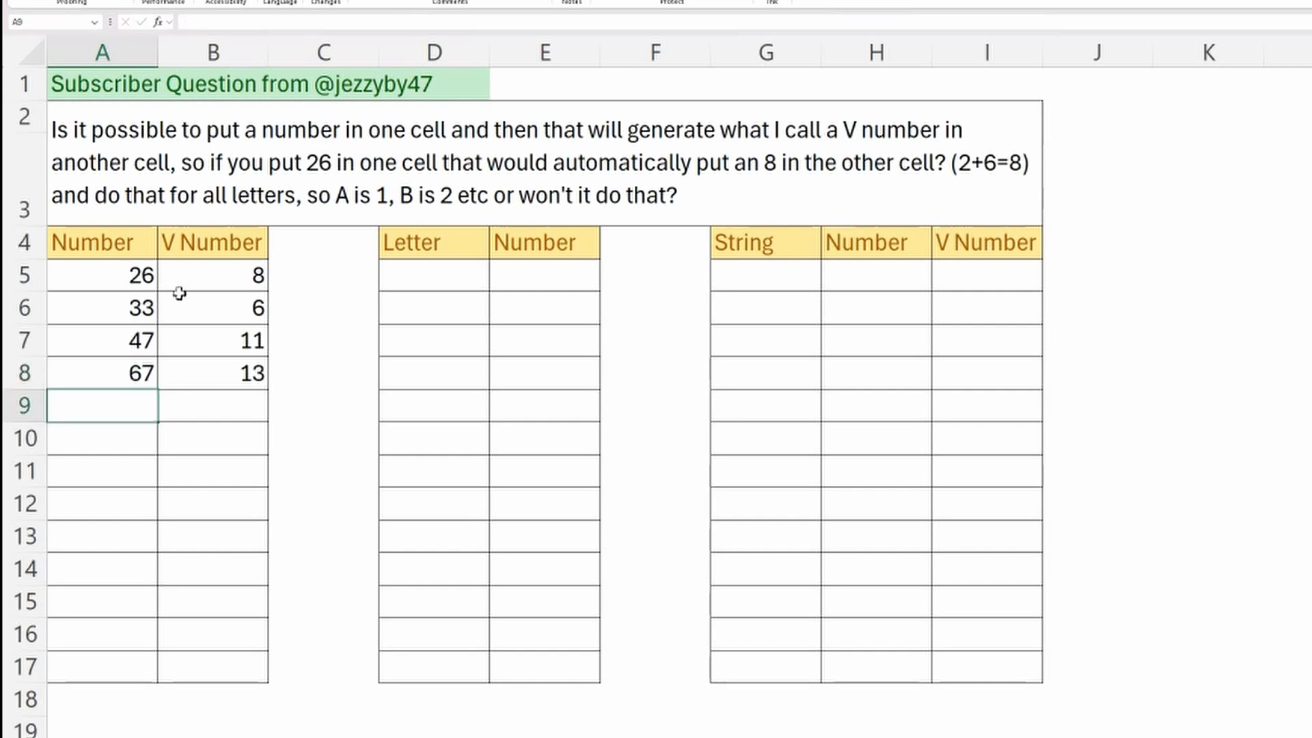
pyautogui.click(141, 257)
pyautogui.click(134, 274)
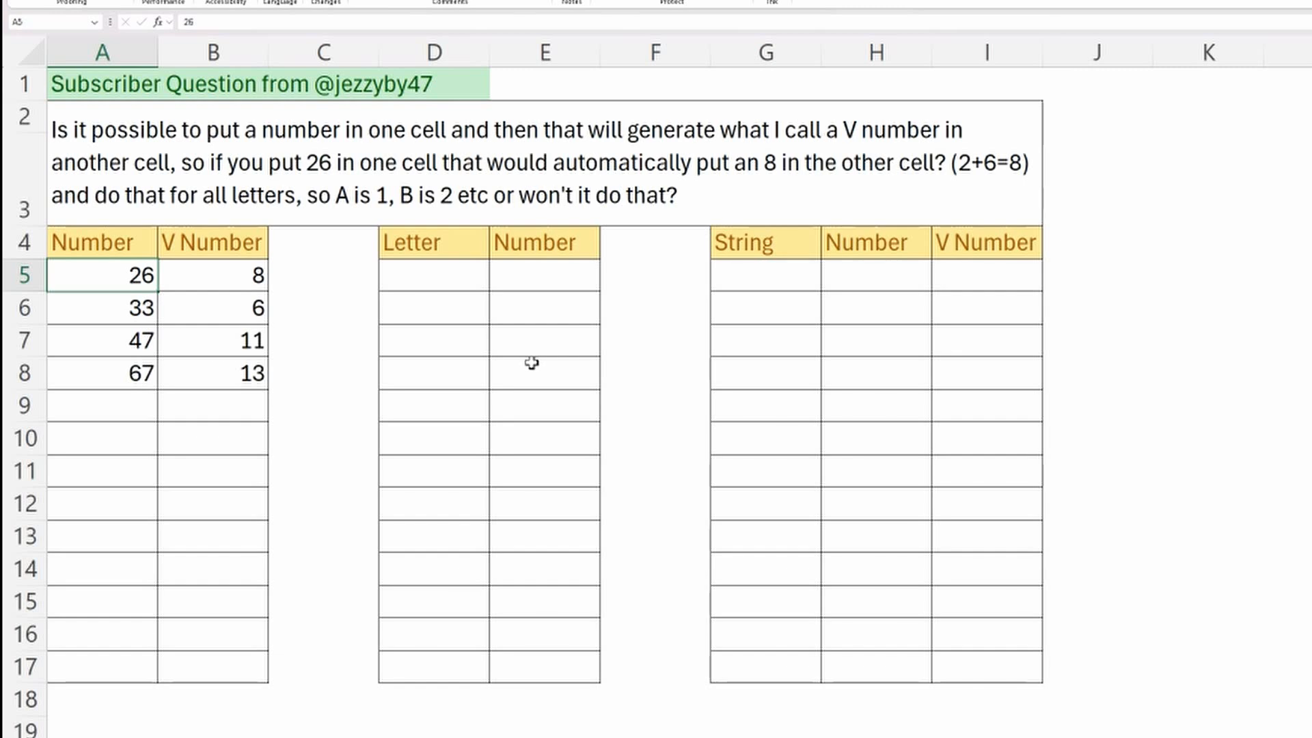
# - Enter the letters A, B, c and d in cells D5 to D8 of the Letter column
pyautogui.click(414, 275)
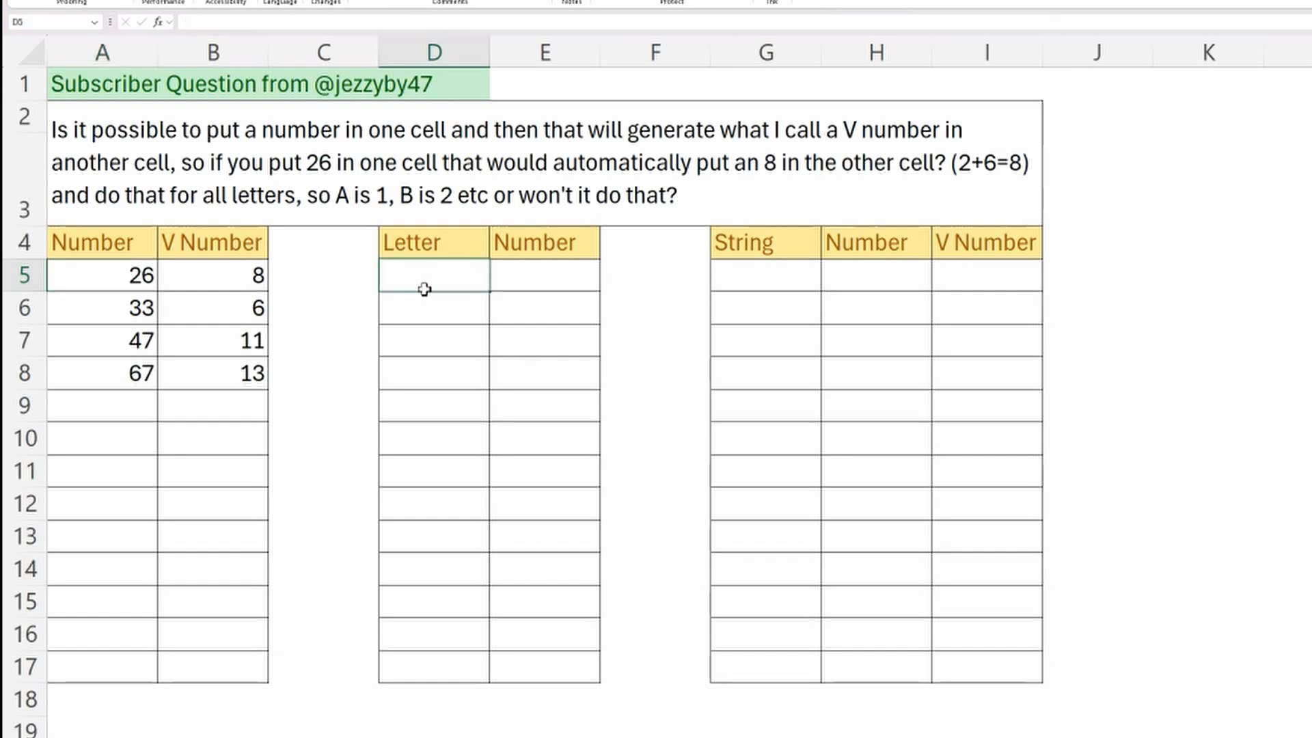
pyautogui.write('A')
pyautogui.press('Return')
pyautogui.write('B')
pyautogui.press('Return')
pyautogui.press('Return')
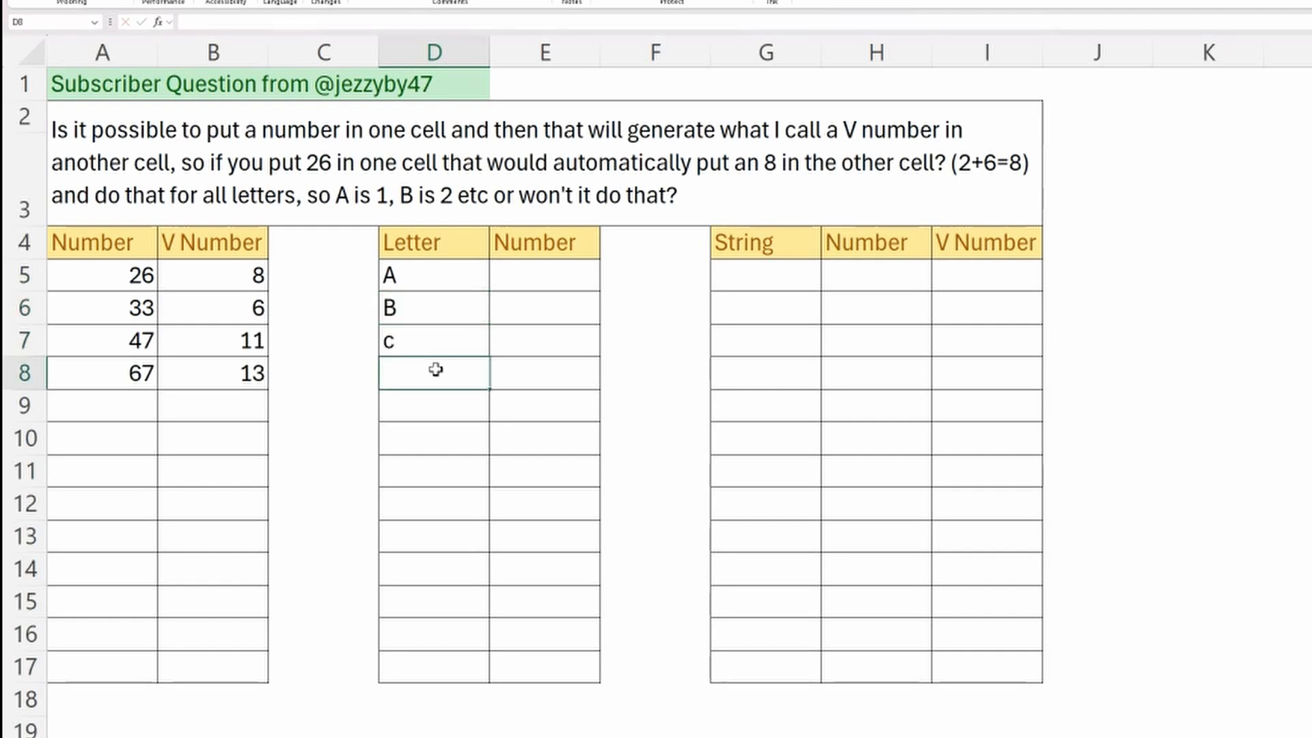
pyautogui.write('d')
pyautogui.press('Return')
# - Enter the formula =code(D5) in cell E5 and fill it down to E8
pyautogui.click(527, 279)
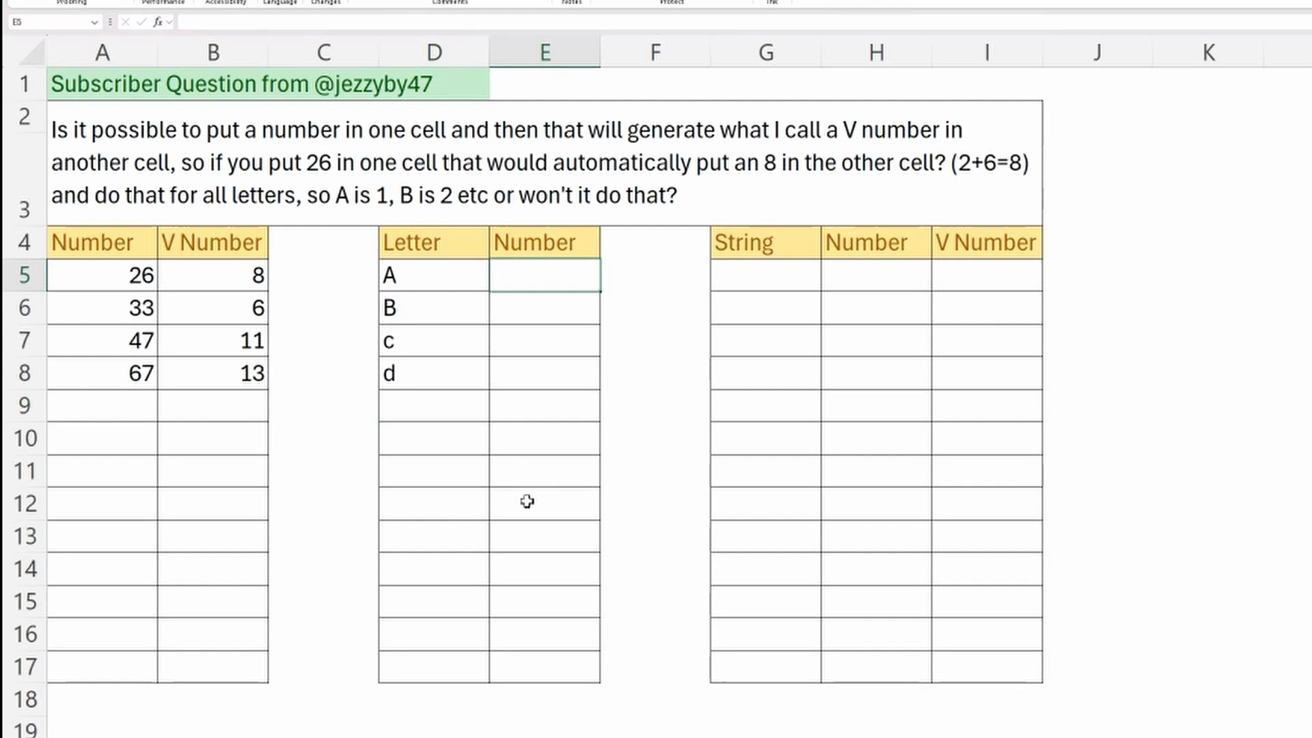
pyautogui.write('=code')
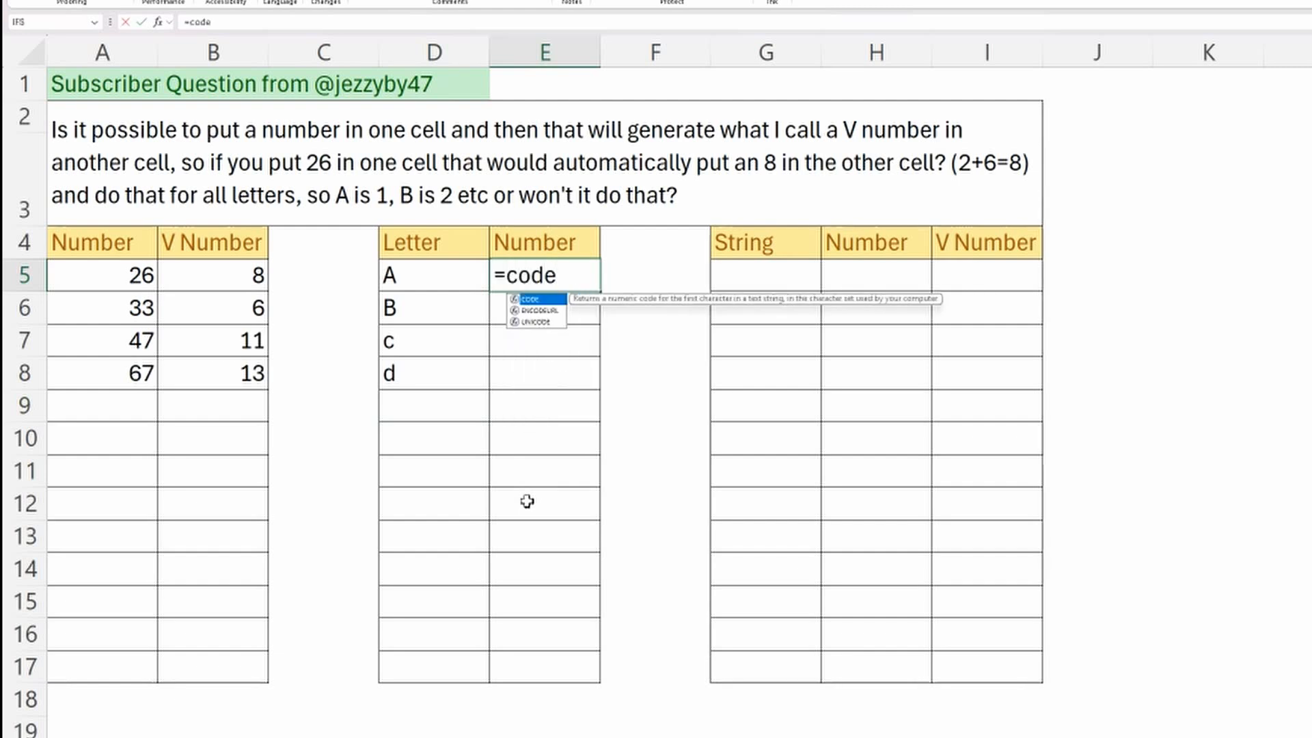
pyautogui.write('(')
pyautogui.click(410, 277)
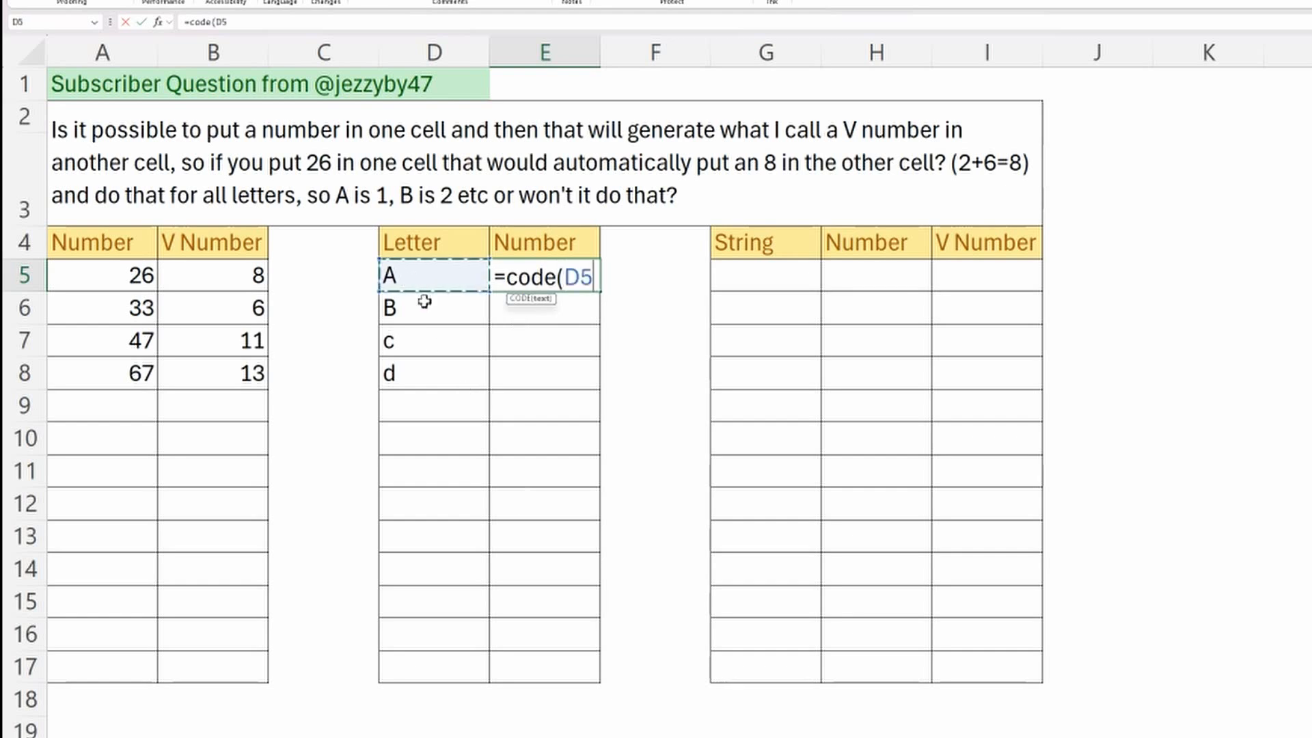
pyautogui.write(')')
pyautogui.press('Return')
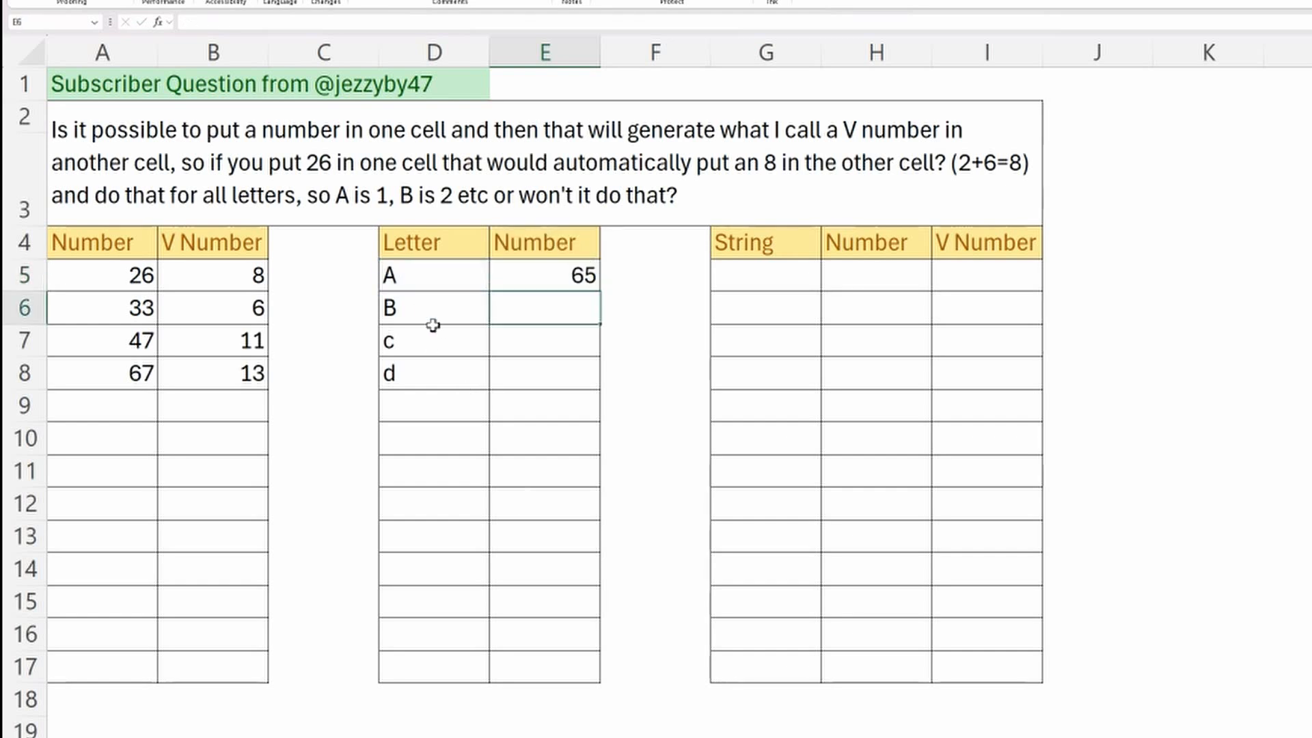
pyautogui.click(551, 285)
pyautogui.moveTo(600, 292); pyautogui.dragTo(602, 376)
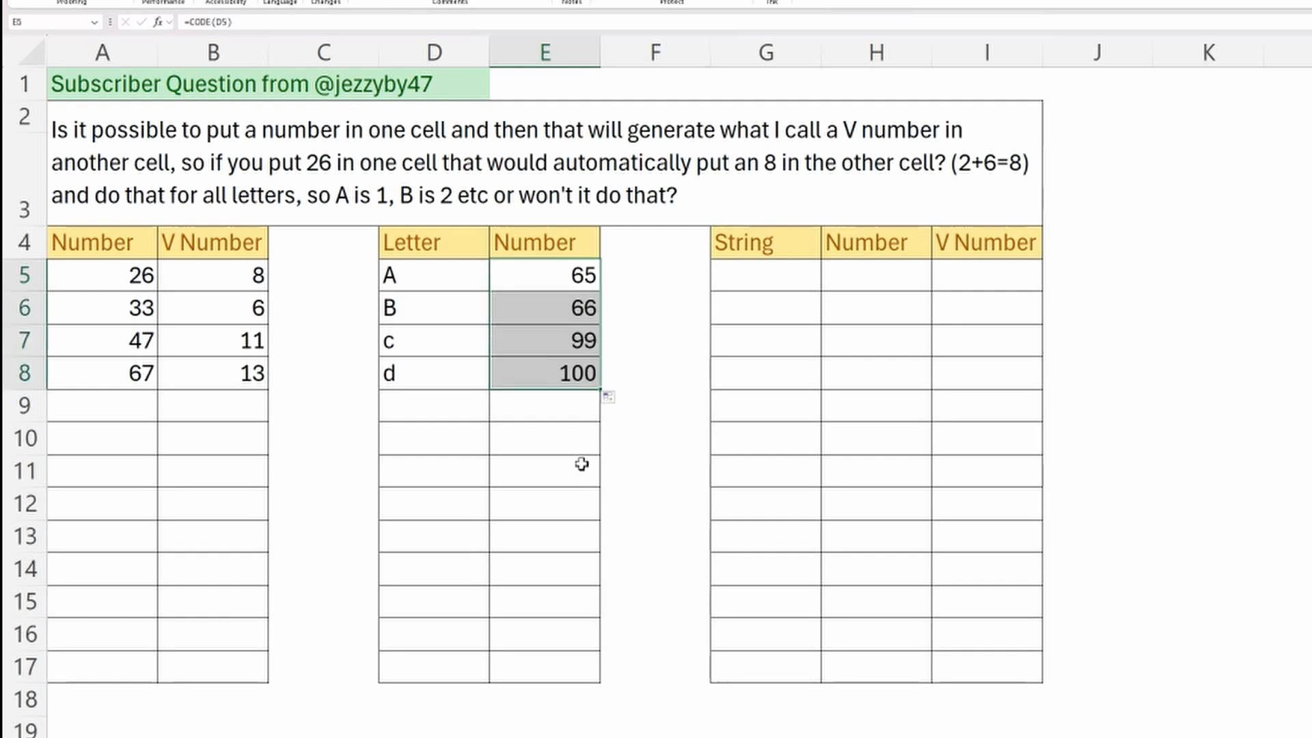
# - Replace the letter in D6 with a lowercase b and select its CODE formula in E6
pyautogui.click(435, 314)
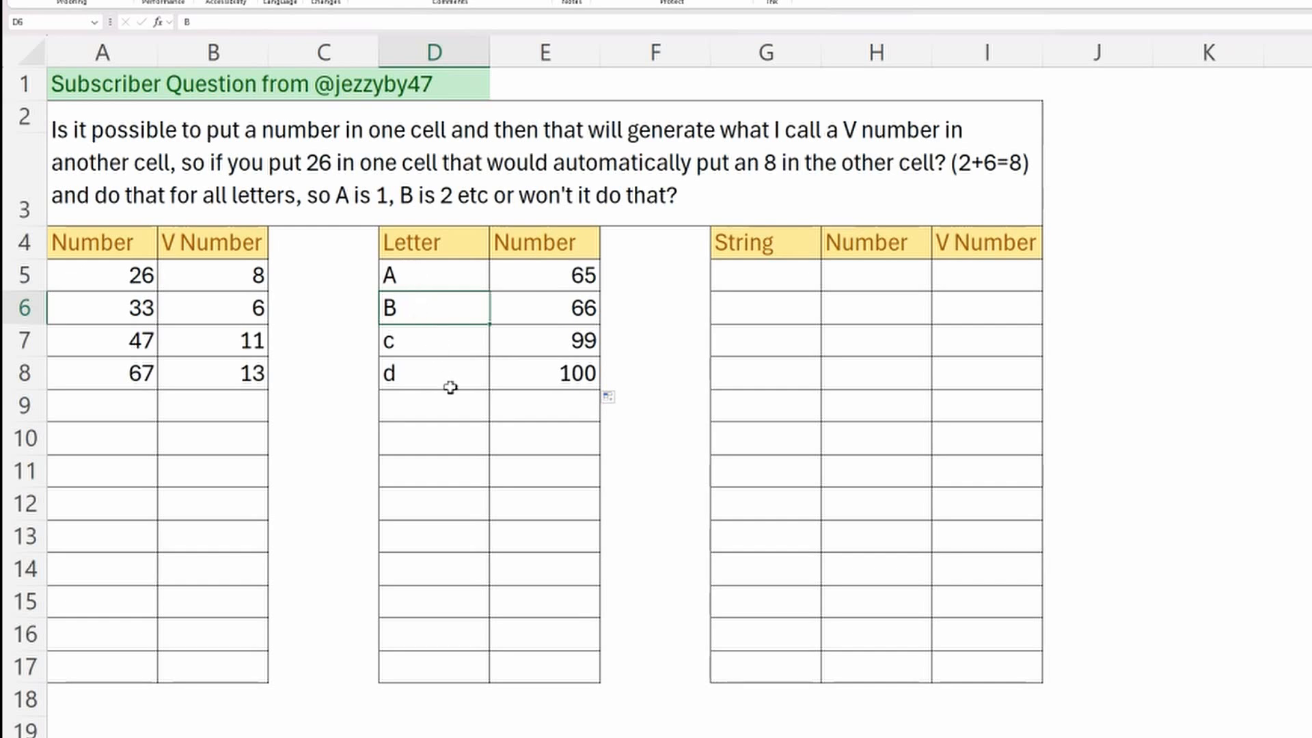
pyautogui.write('b')
pyautogui.press('Return')
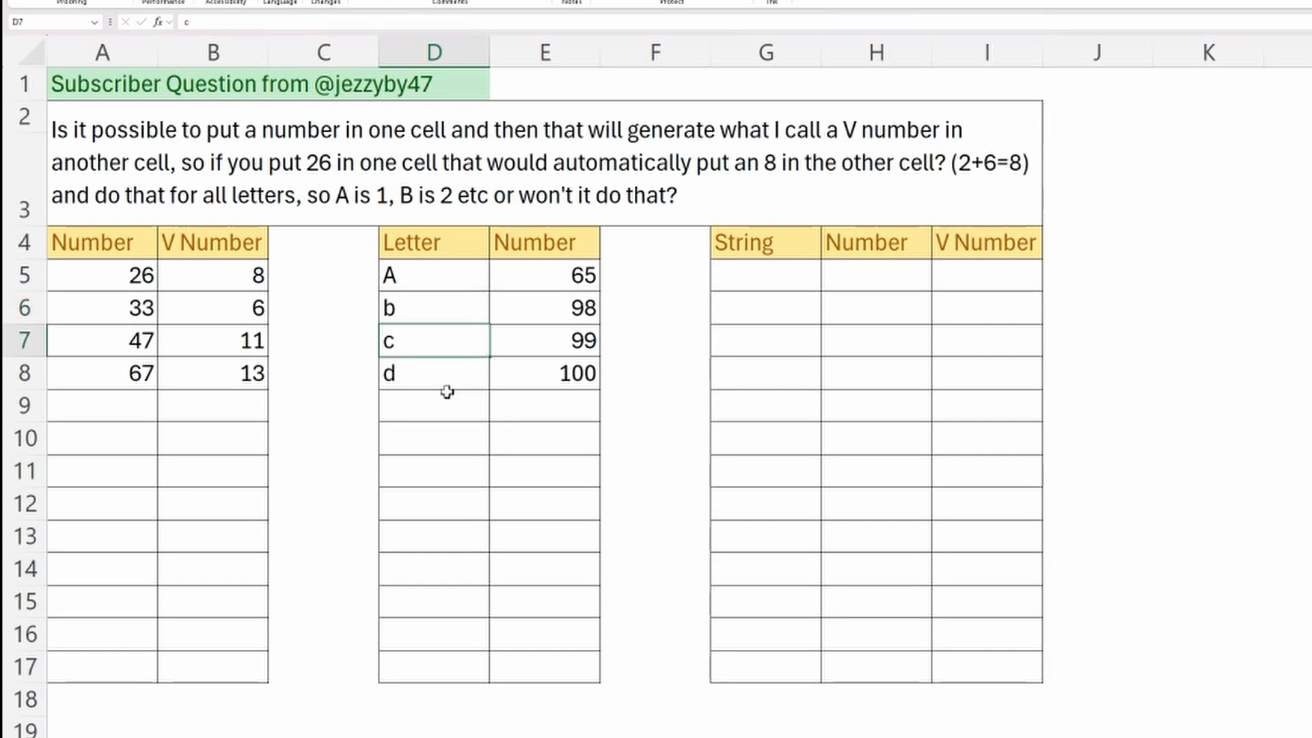
pyautogui.click(535, 309)
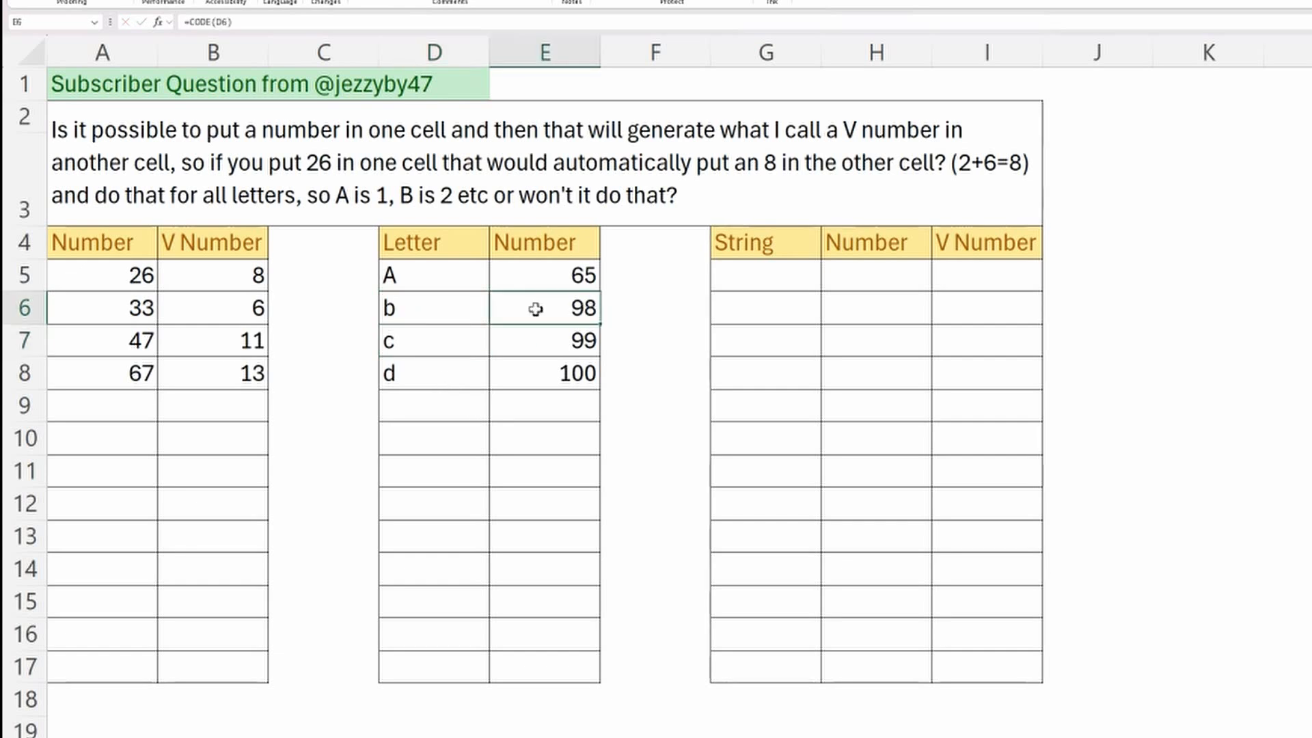
# - Replace the letter in cell D6 with an uppercase B
pyautogui.click(435, 281)
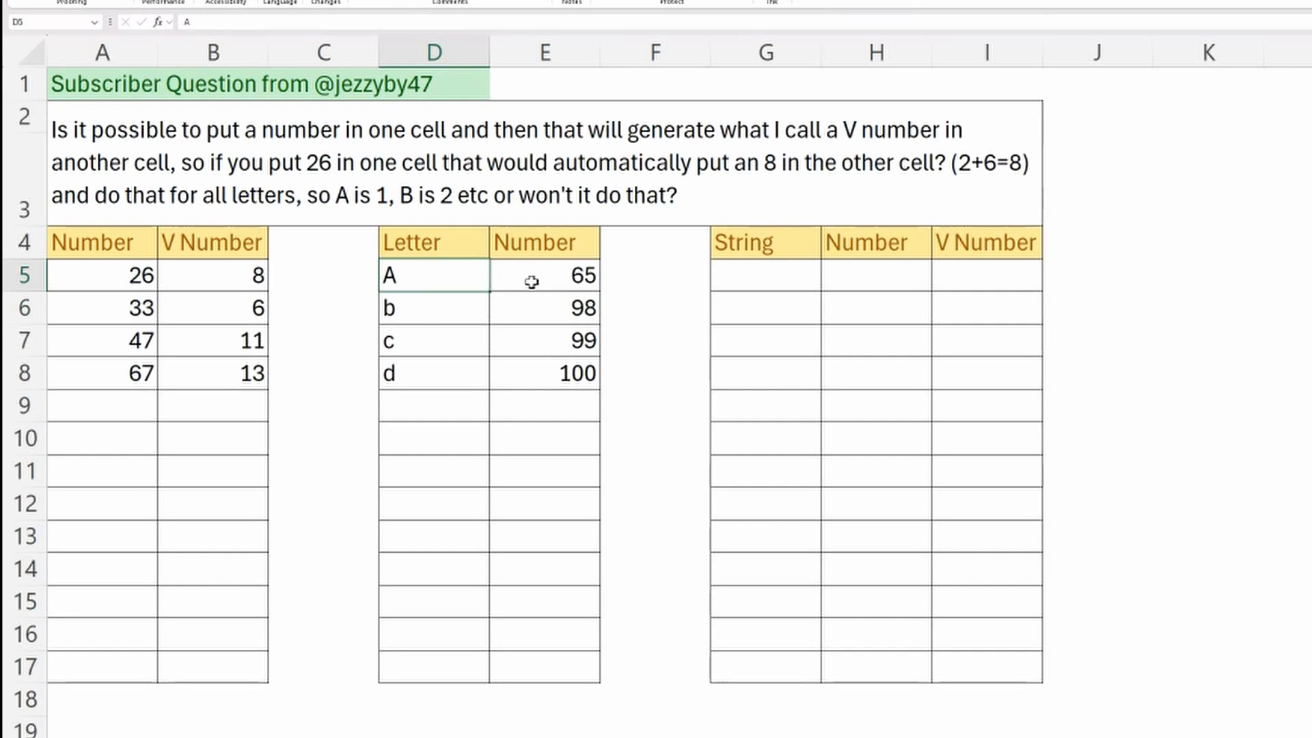
pyautogui.click(459, 309)
pyautogui.write('B')
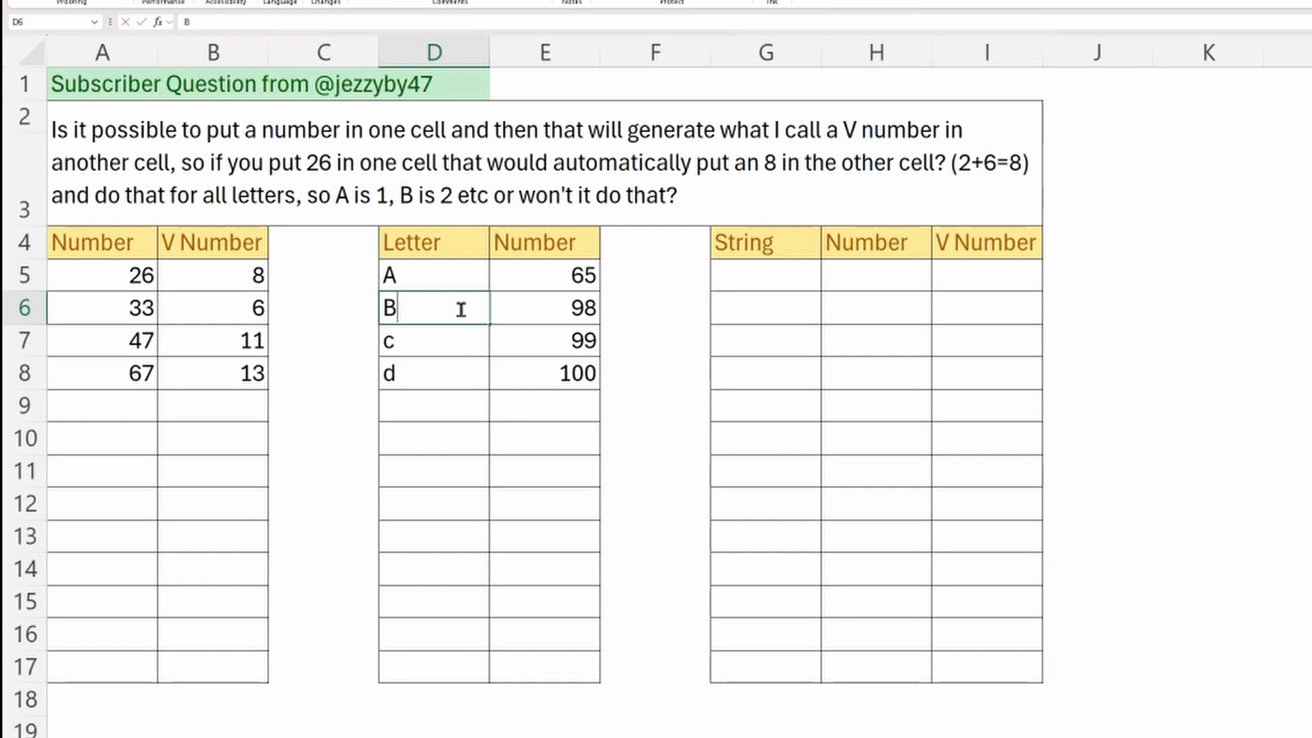
pyautogui.press('Return')
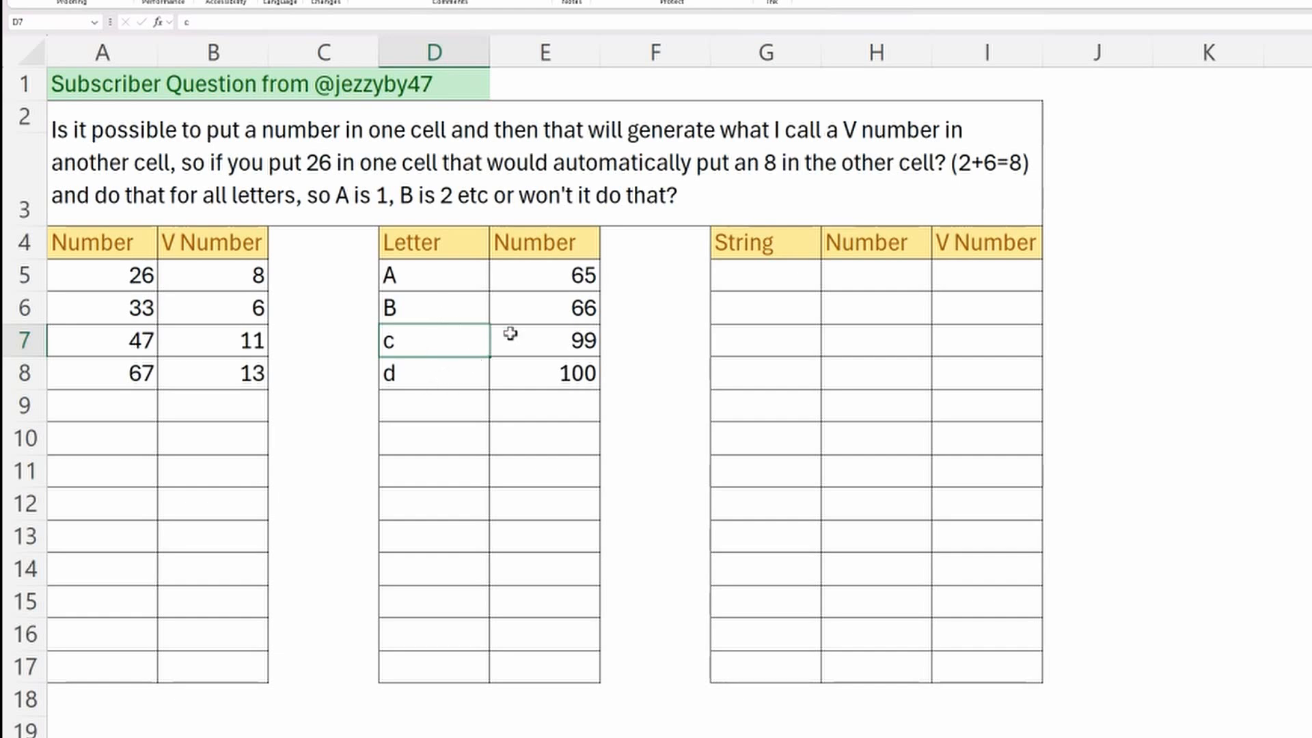
# - Change the formula in cell E5 to =CODE(UPPER(D5))-64
pyautogui.click(546, 290)
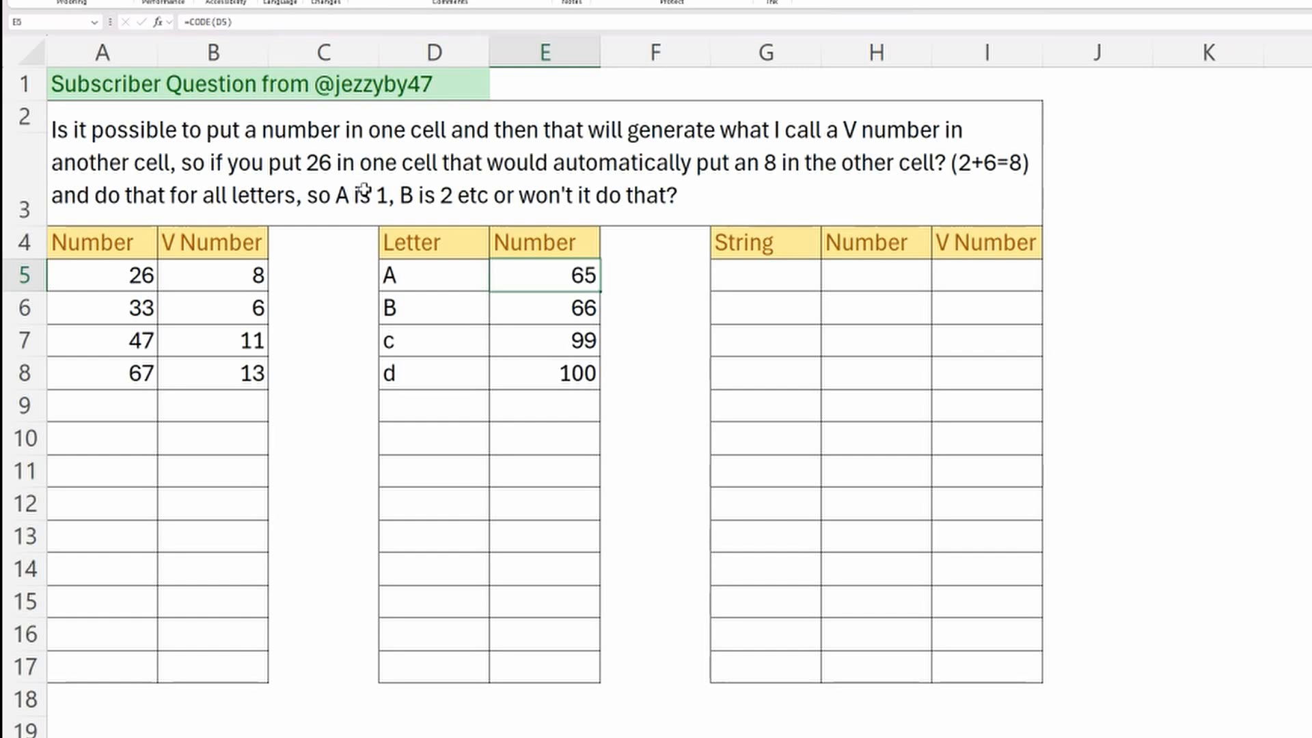
pyautogui.press('F2')
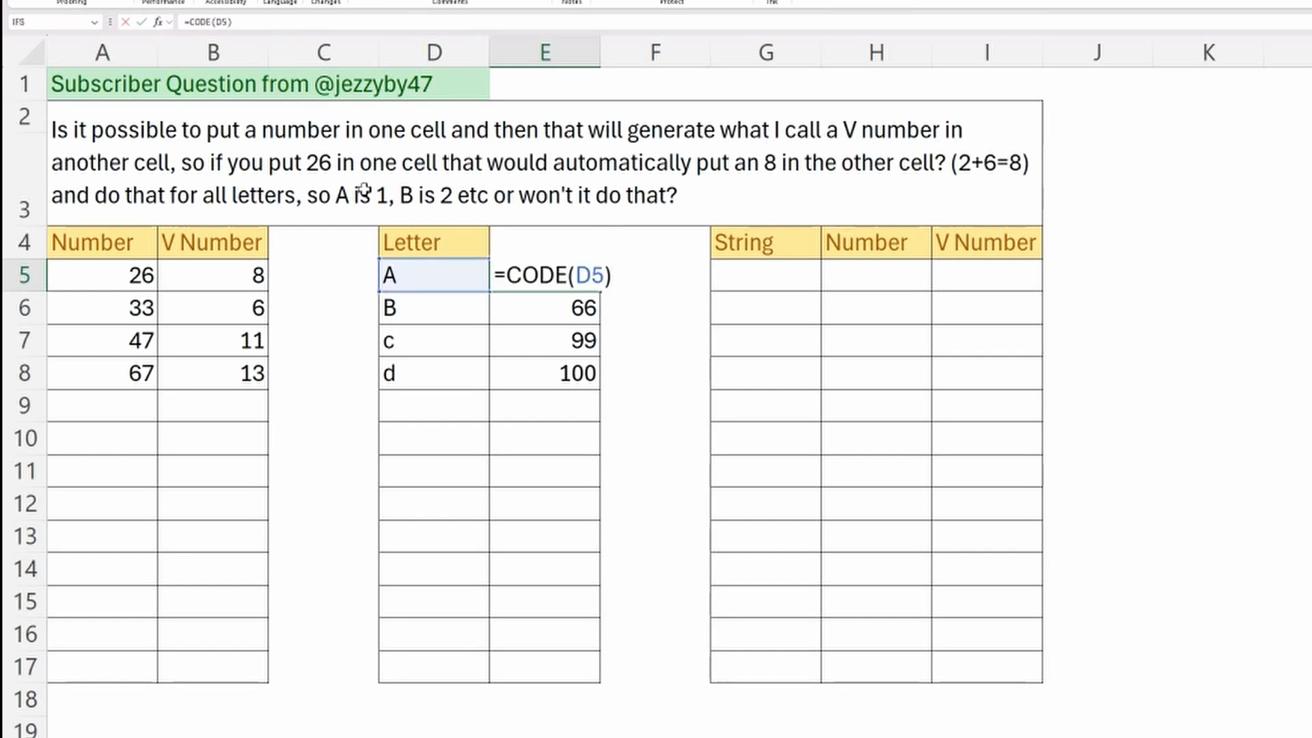
pyautogui.click(582, 279)
pyautogui.write('uppe')
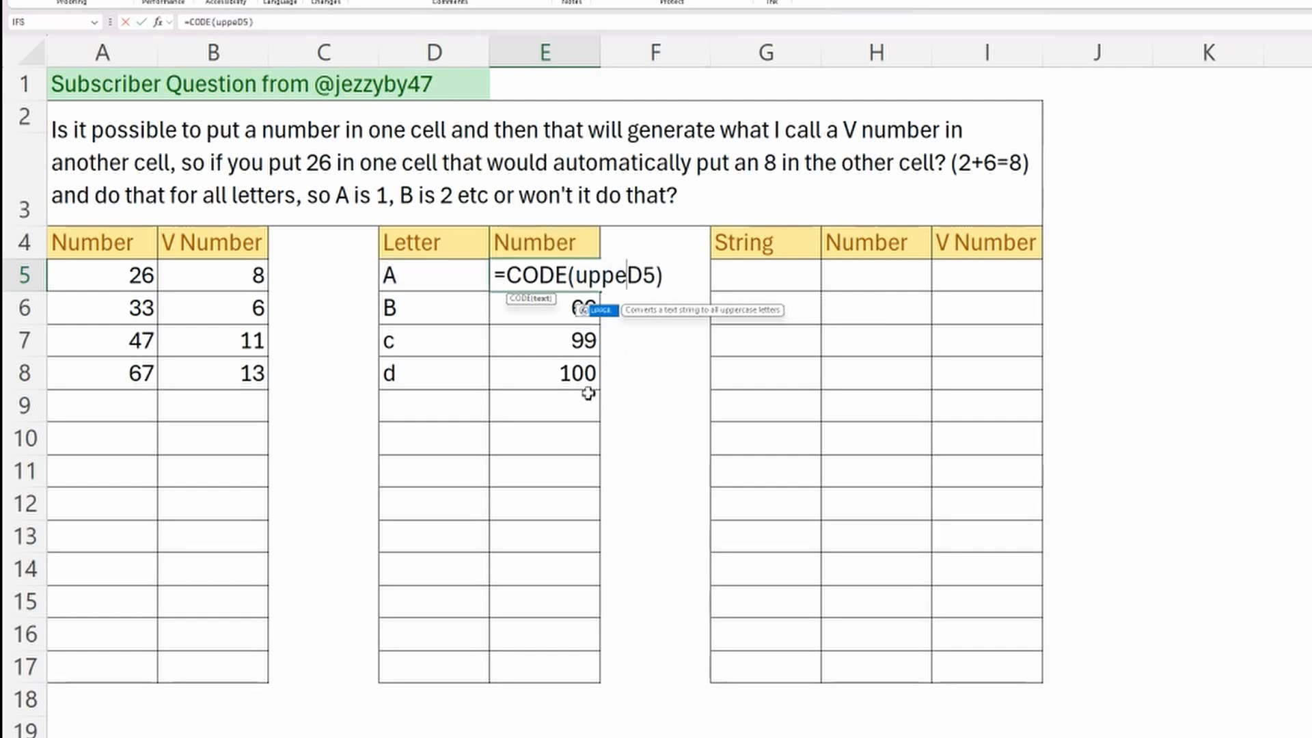
pyautogui.write('r(')
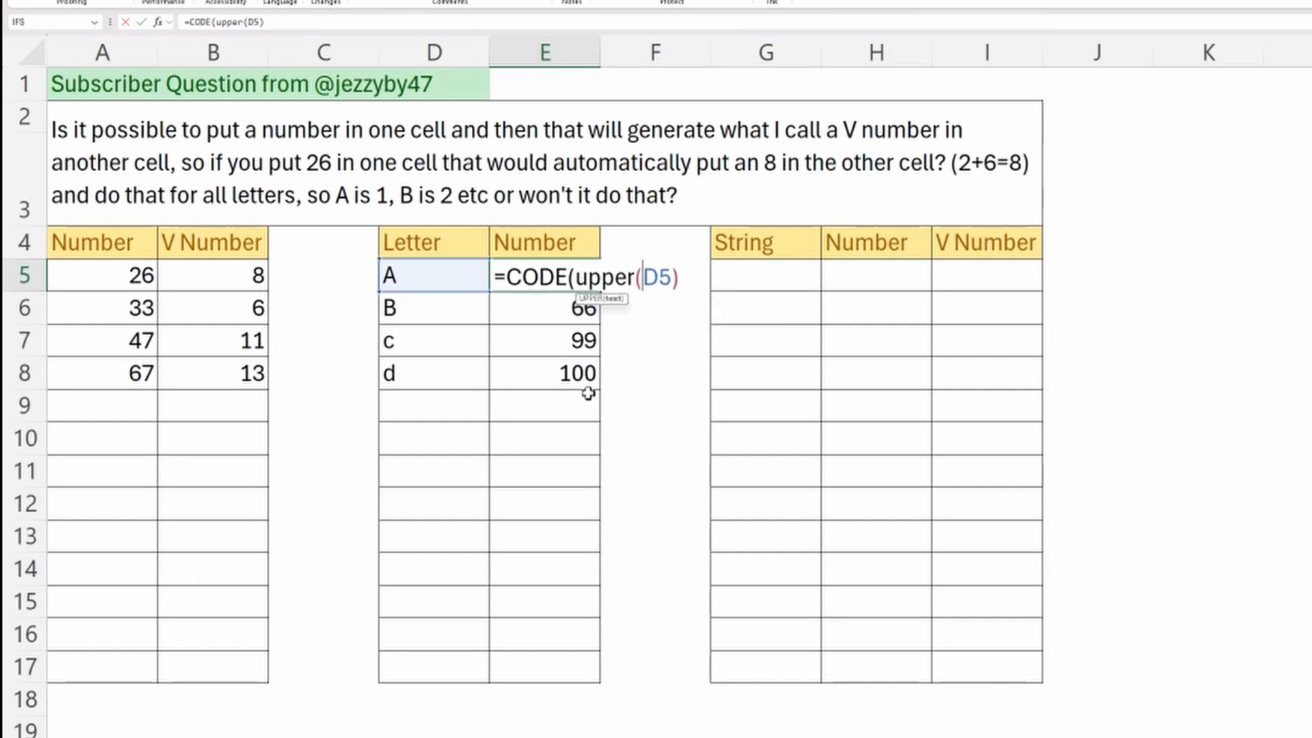
pyautogui.click(685, 280)
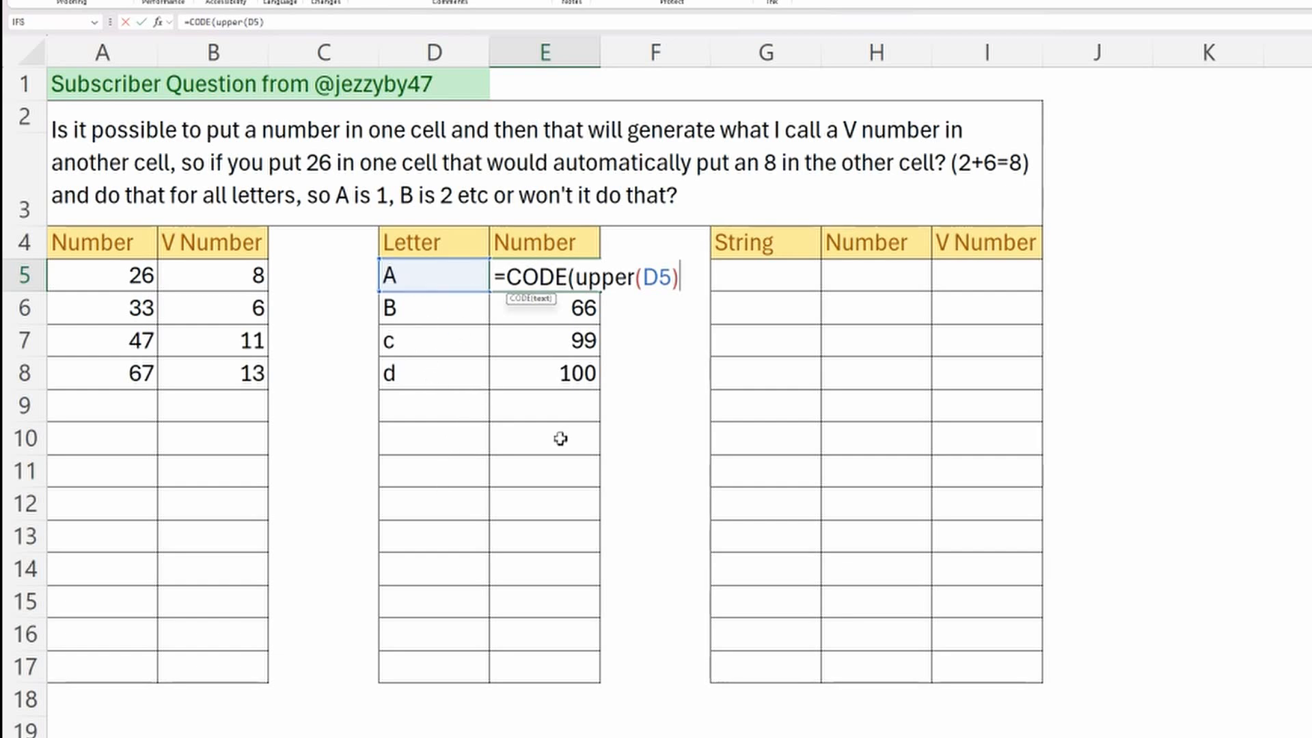
pyautogui.write(')-64')
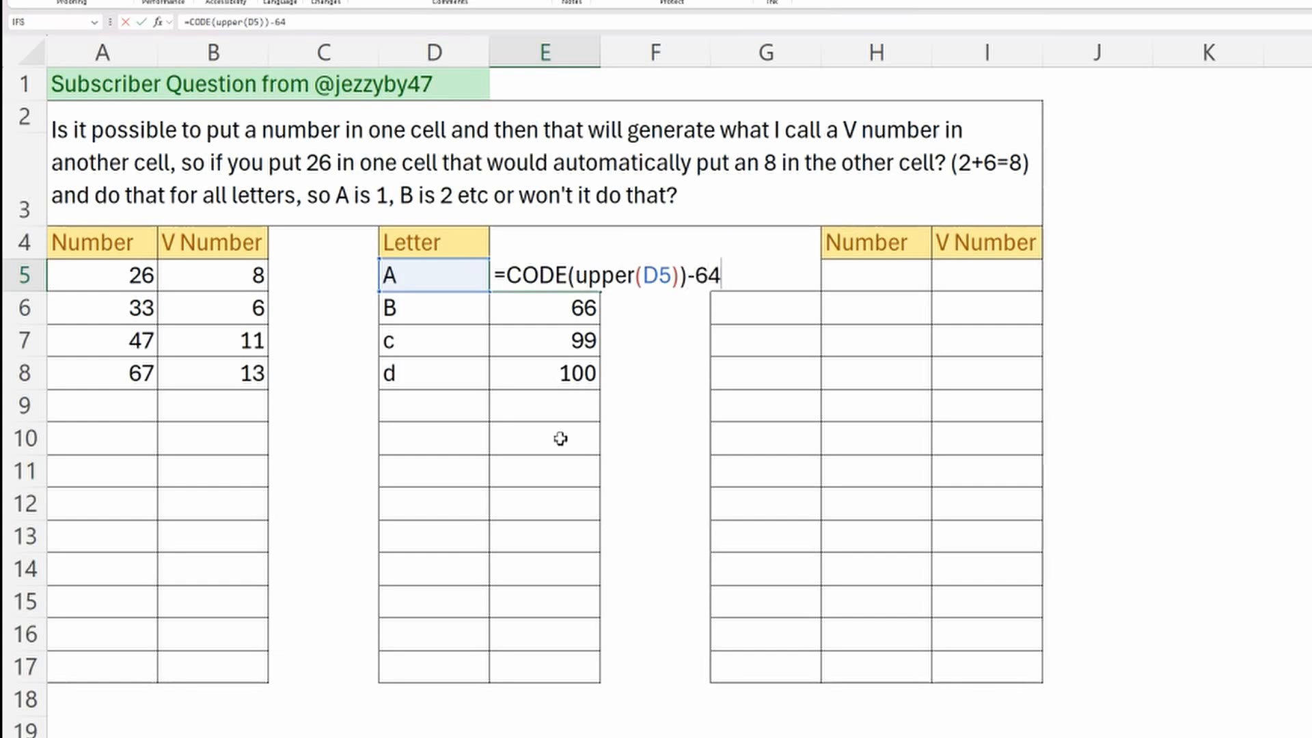
pyautogui.press('Return')
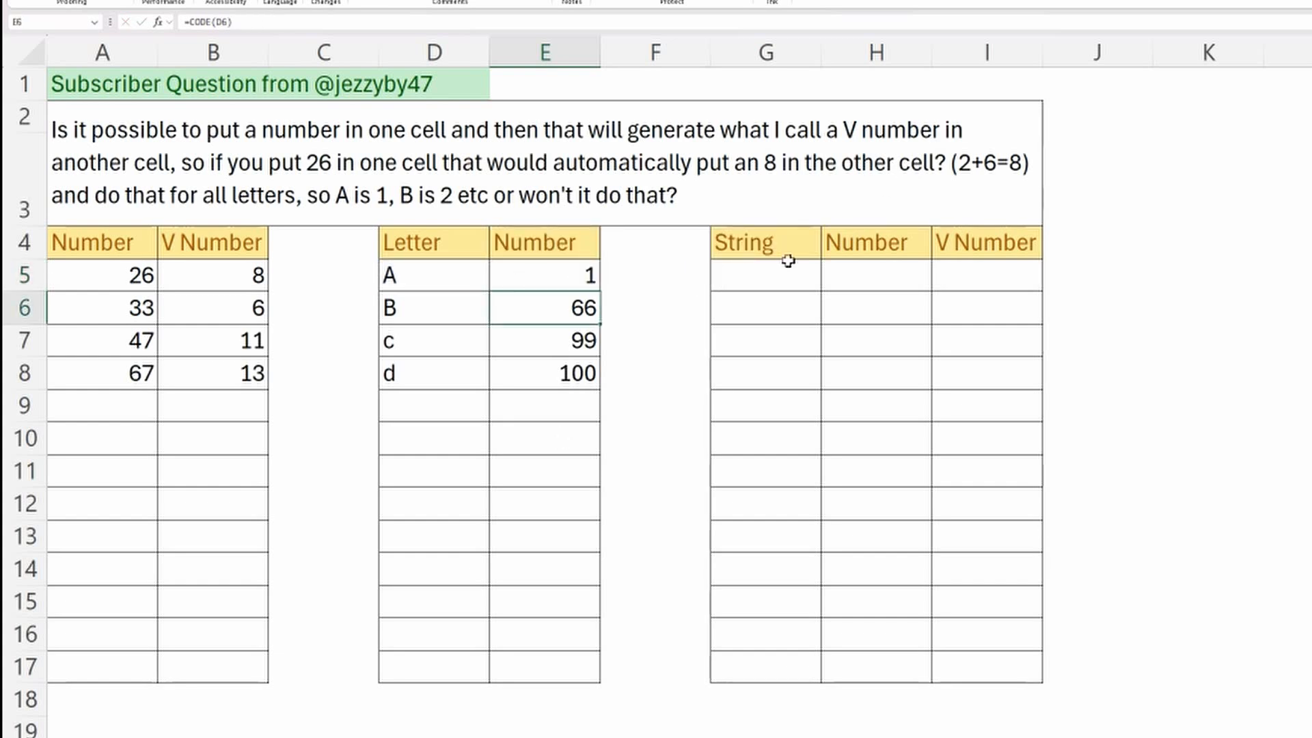
# - Fill the revised E5 formula down to E8 and check the copied formulas in E7 and E8
pyautogui.click(592, 279)
pyautogui.moveTo(599, 294); pyautogui.dragTo(595, 380)
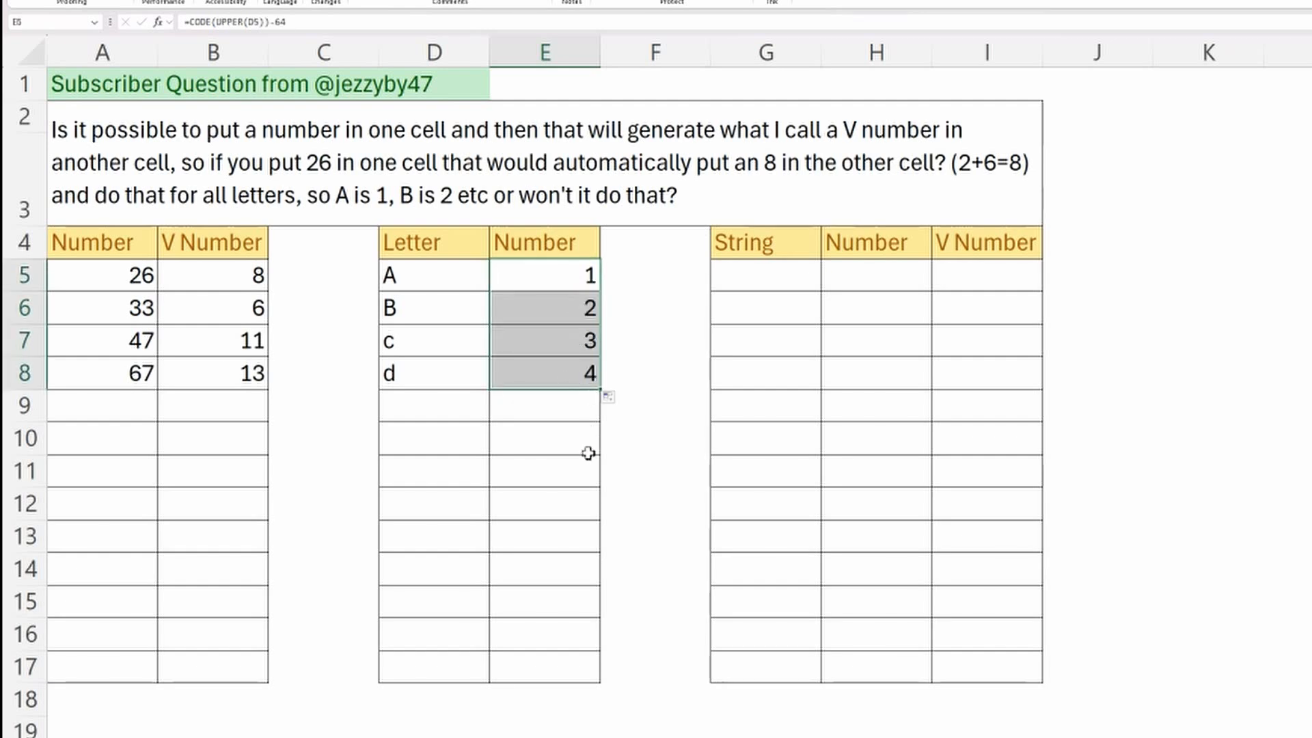
pyautogui.click(580, 335)
pyautogui.click(586, 374)
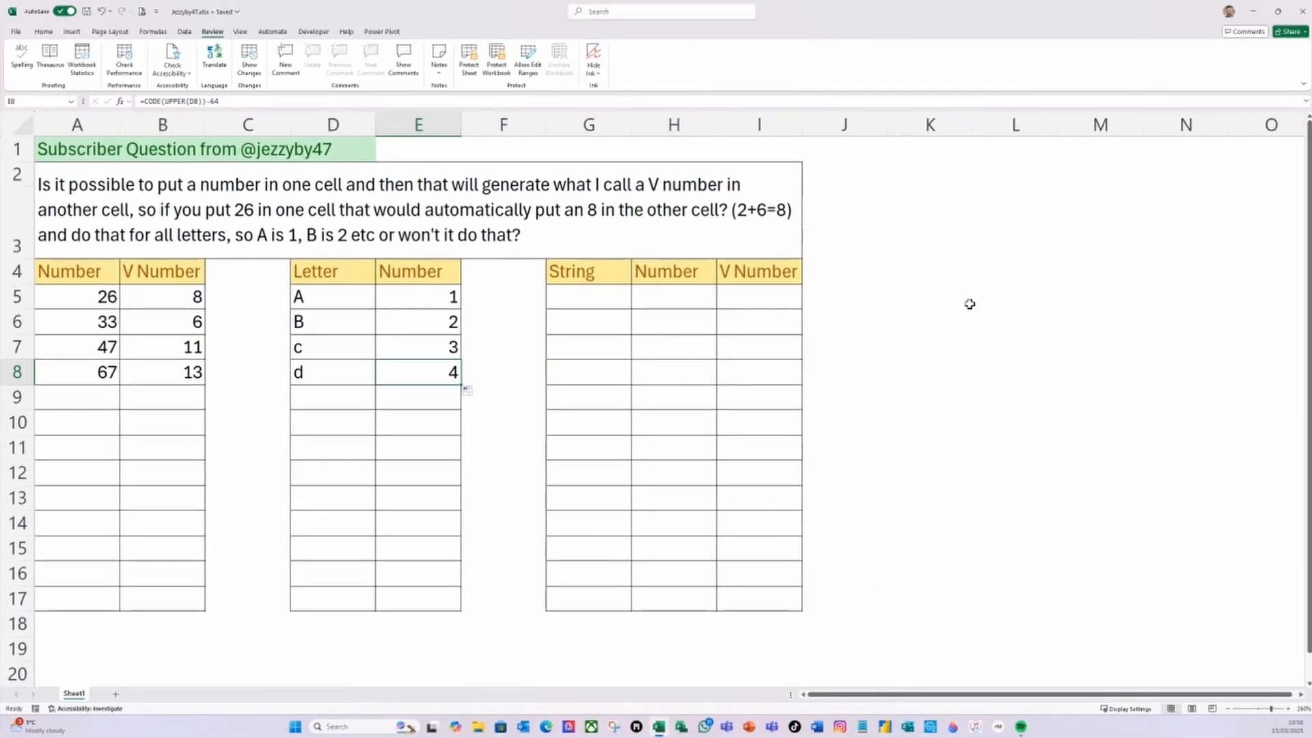
# - Show the V Number formula as text by entering =FORMULATEXT(B5) in cell K2
pyautogui.click(989, 280)
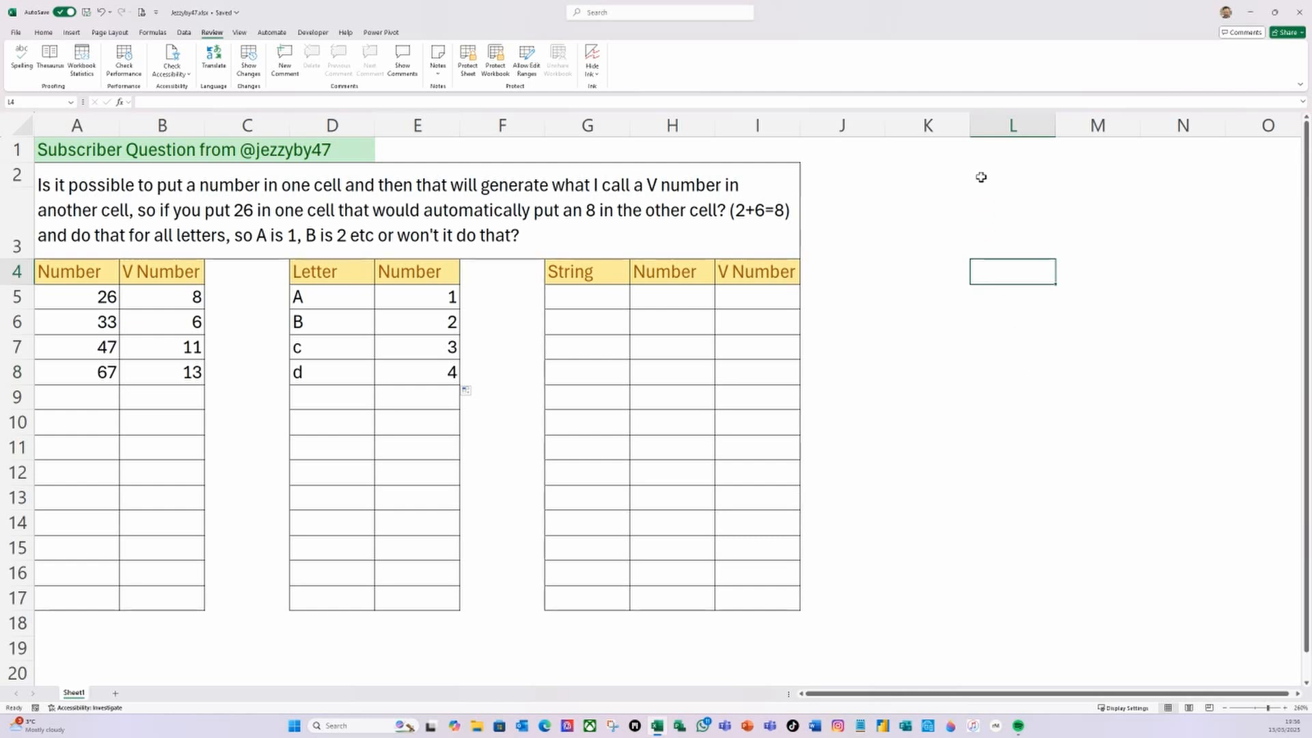
pyautogui.click(914, 174)
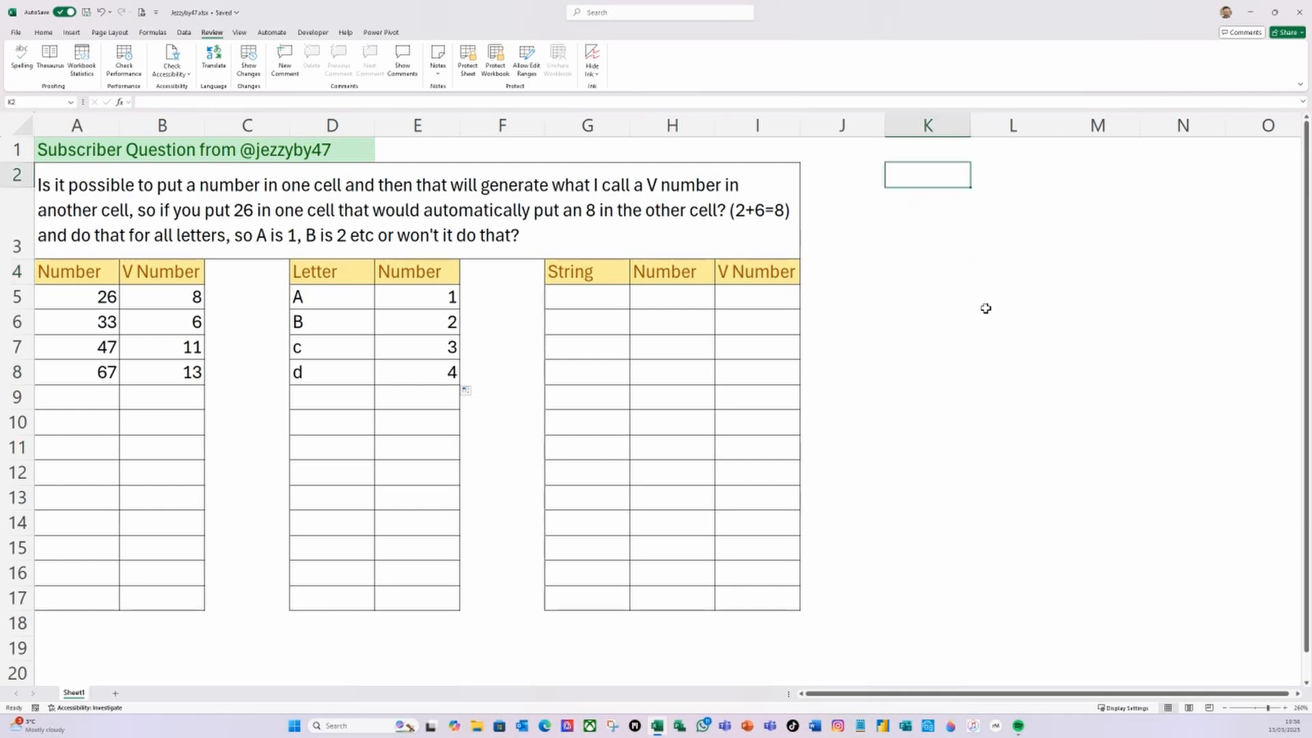
pyautogui.write('=')
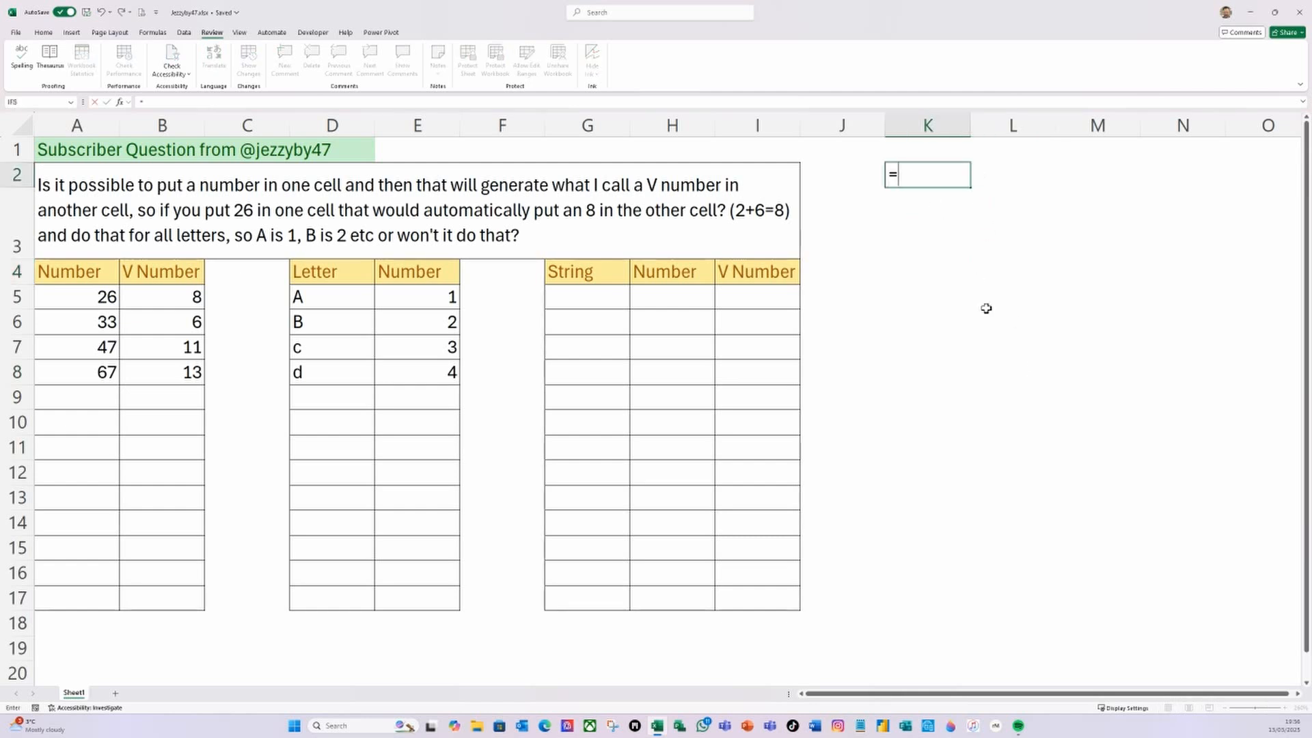
pyautogui.write('for')
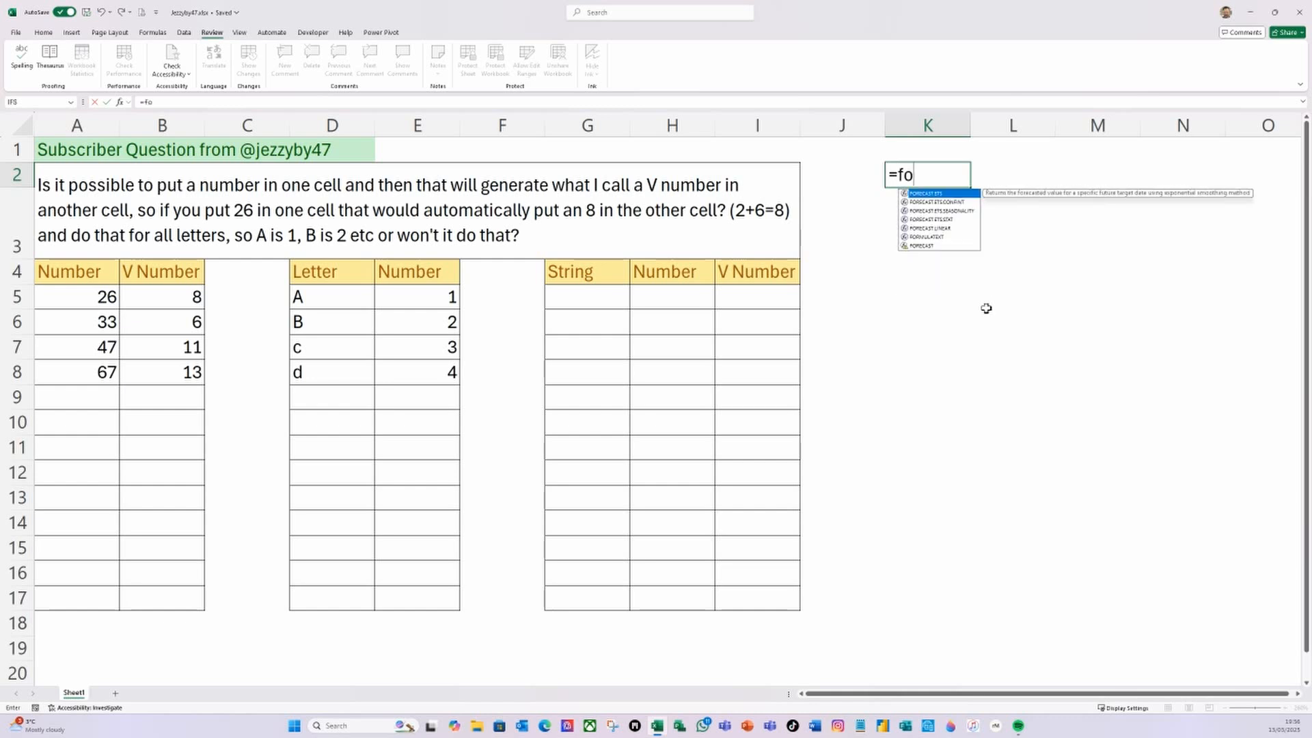
pyautogui.doubleClick(944, 237)
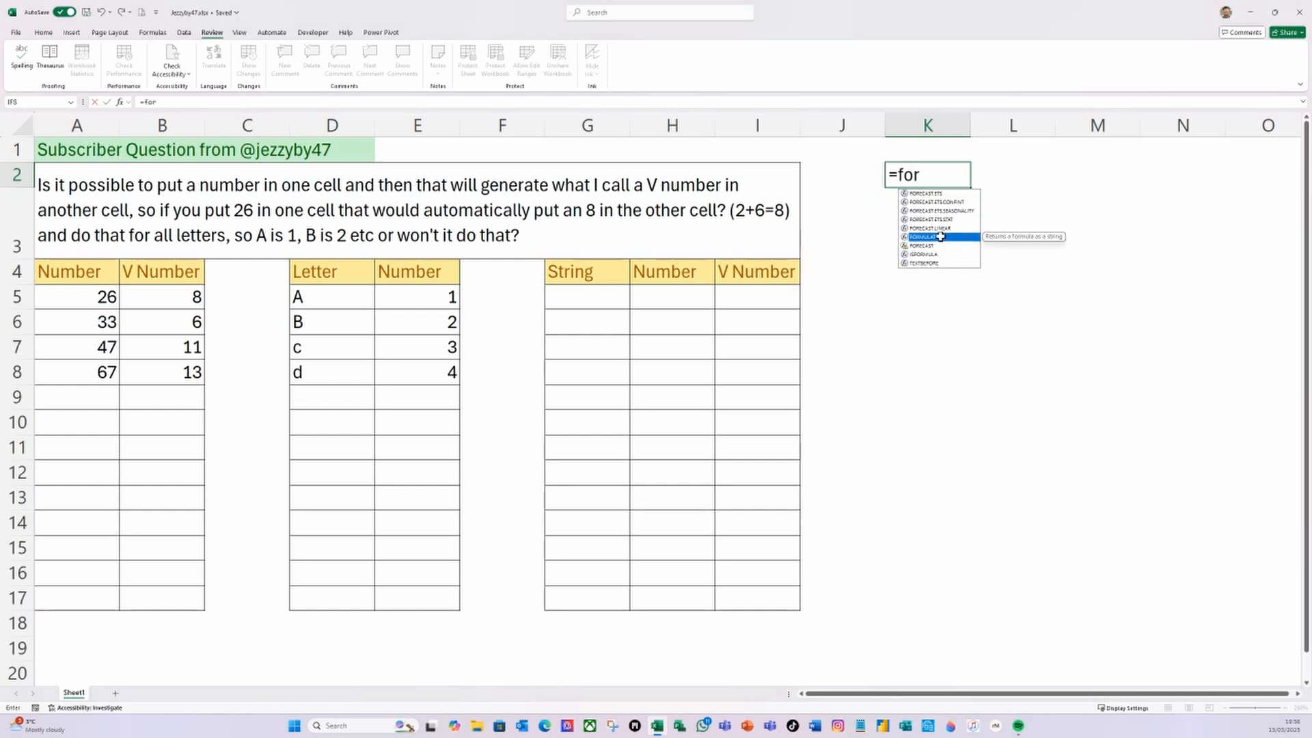
pyautogui.click(168, 303)
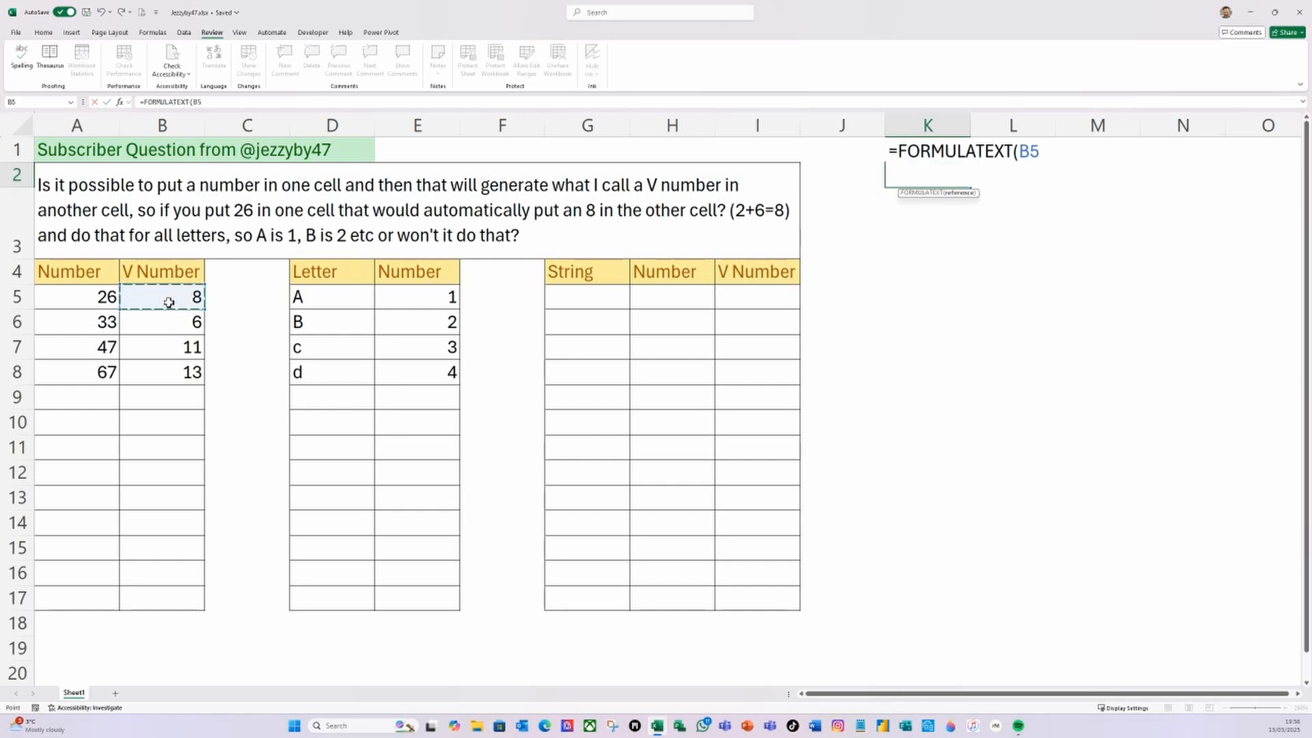
pyautogui.write(')')
pyautogui.press('Return')
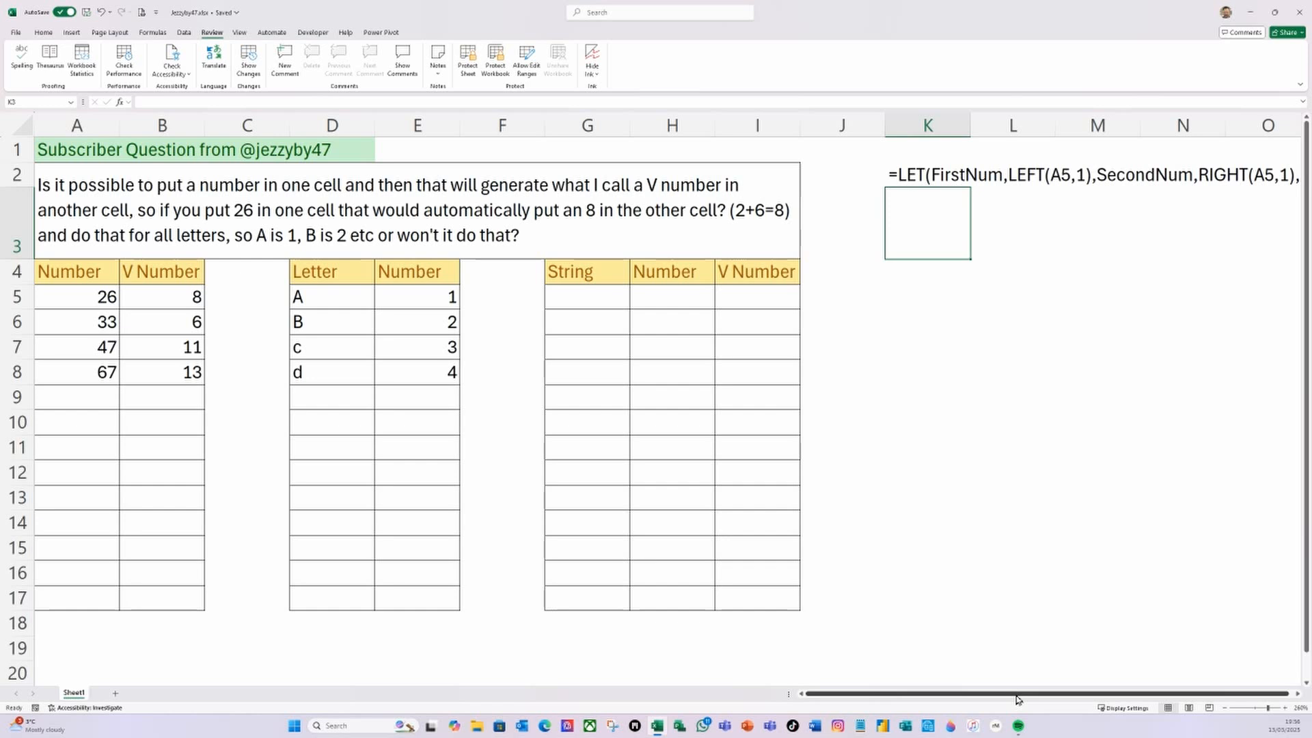
# - Widen column K to over four times its width and merge and centre cells K2:K3
pyautogui.hscroll(1, 1094, 701)
pyautogui.hscroll(5, 1296, 697)
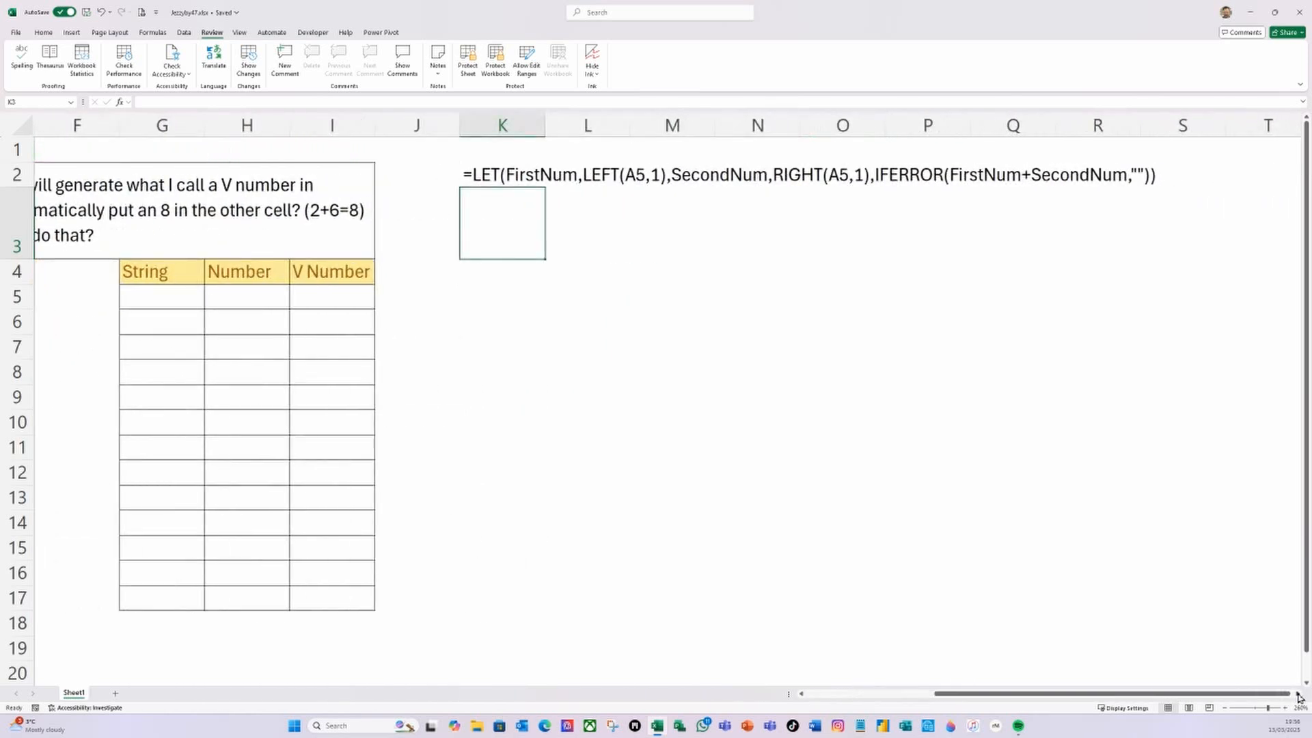
pyautogui.moveTo(1243, 700); pyautogui.dragTo(1115, 700)
pyautogui.moveTo(971, 135); pyautogui.dragTo(1277, 140)
pyautogui.moveTo(951, 172); pyautogui.dragTo(948, 202)
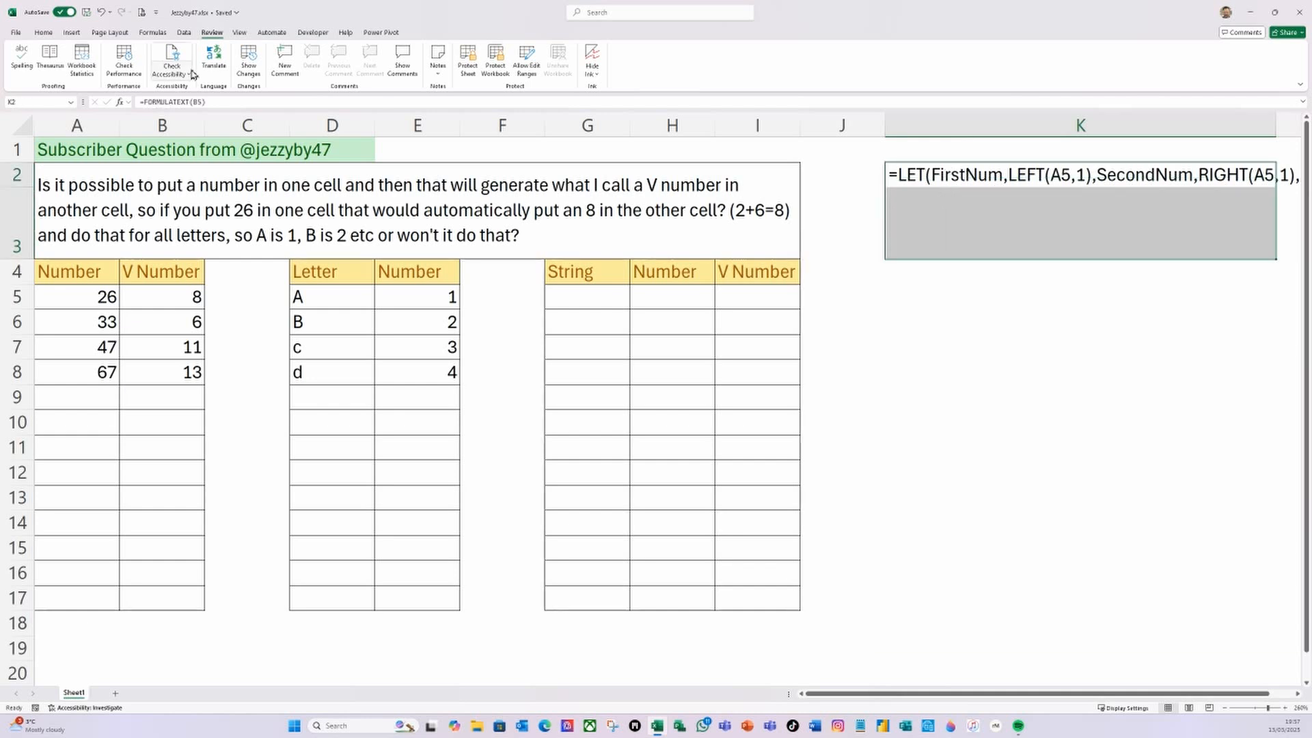
pyautogui.click(45, 33)
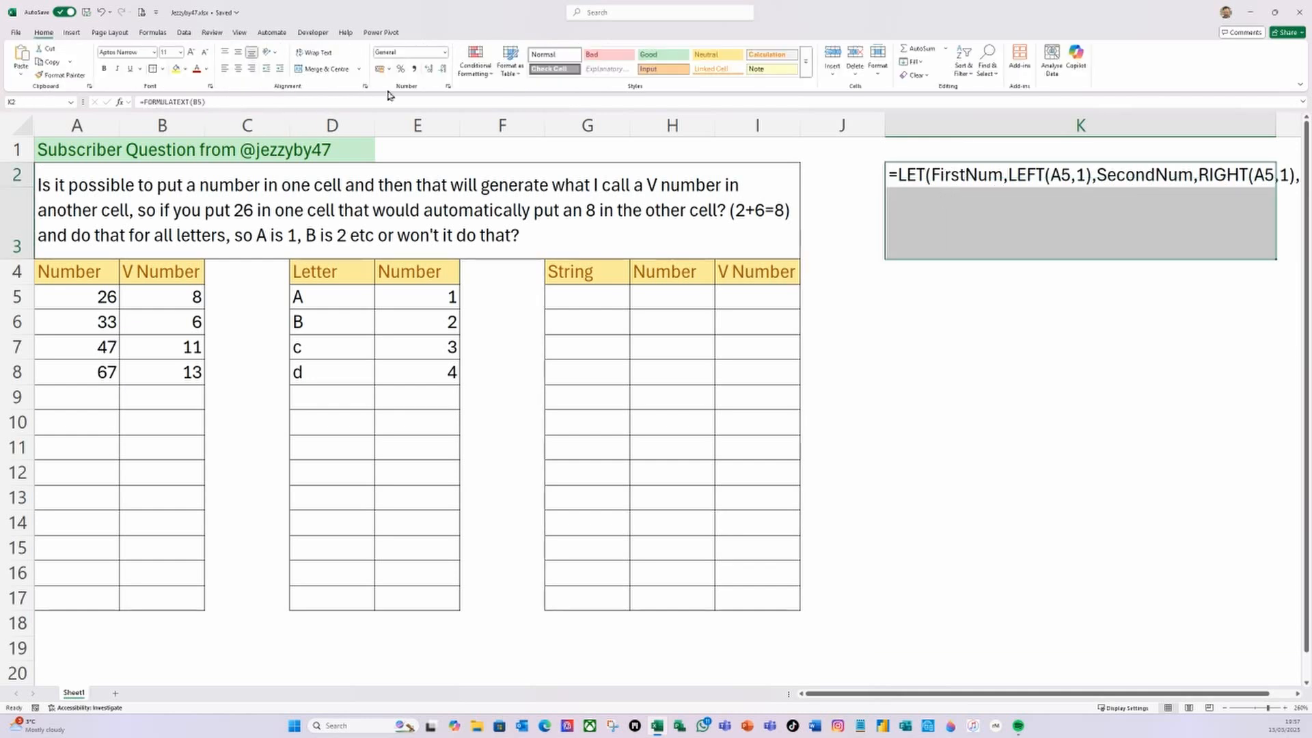
pyautogui.click(316, 70)
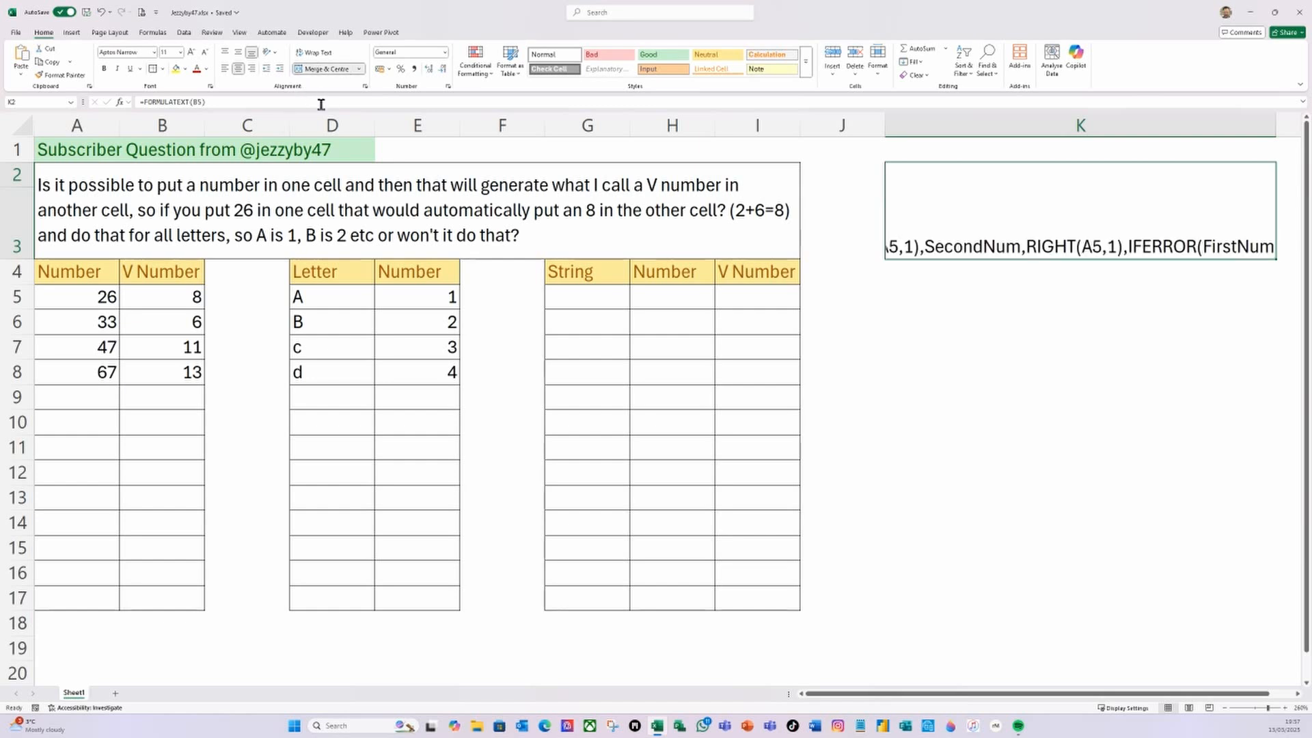
# - Wrap the formula text in the merged K2:K3 cell and align it to the left and top
pyautogui.click(312, 54)
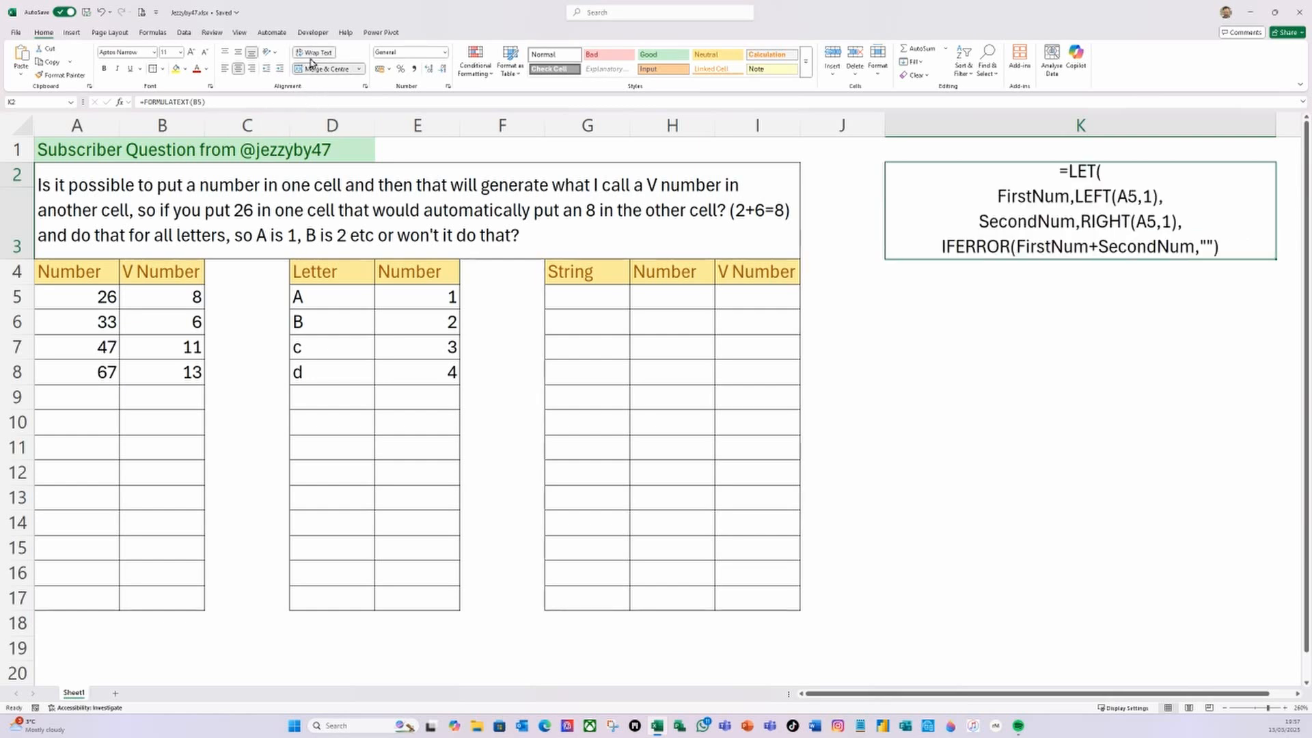
pyautogui.click(226, 69)
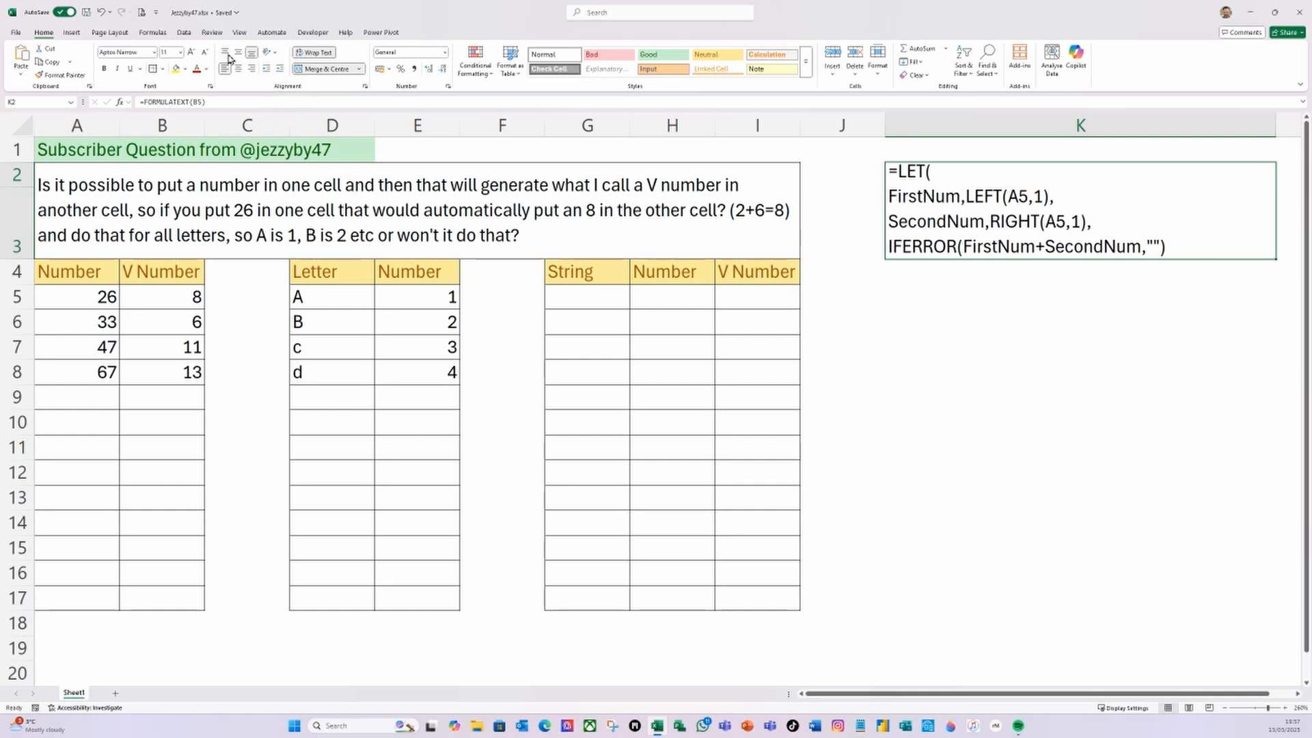
pyautogui.click(228, 56)
pyautogui.click(1016, 387)
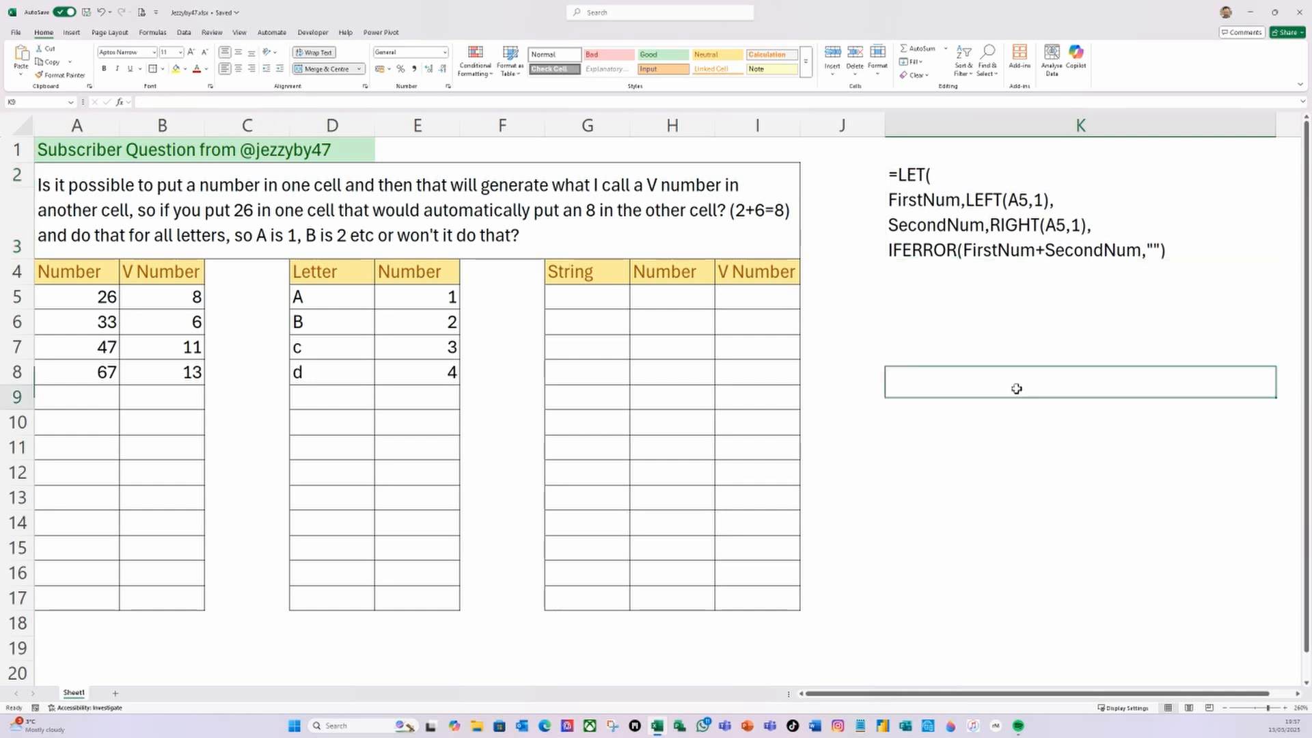
# - Show the letter conversion formula as text by entering =FORMULATEXT(E5) in cell K5
pyautogui.click(975, 230)
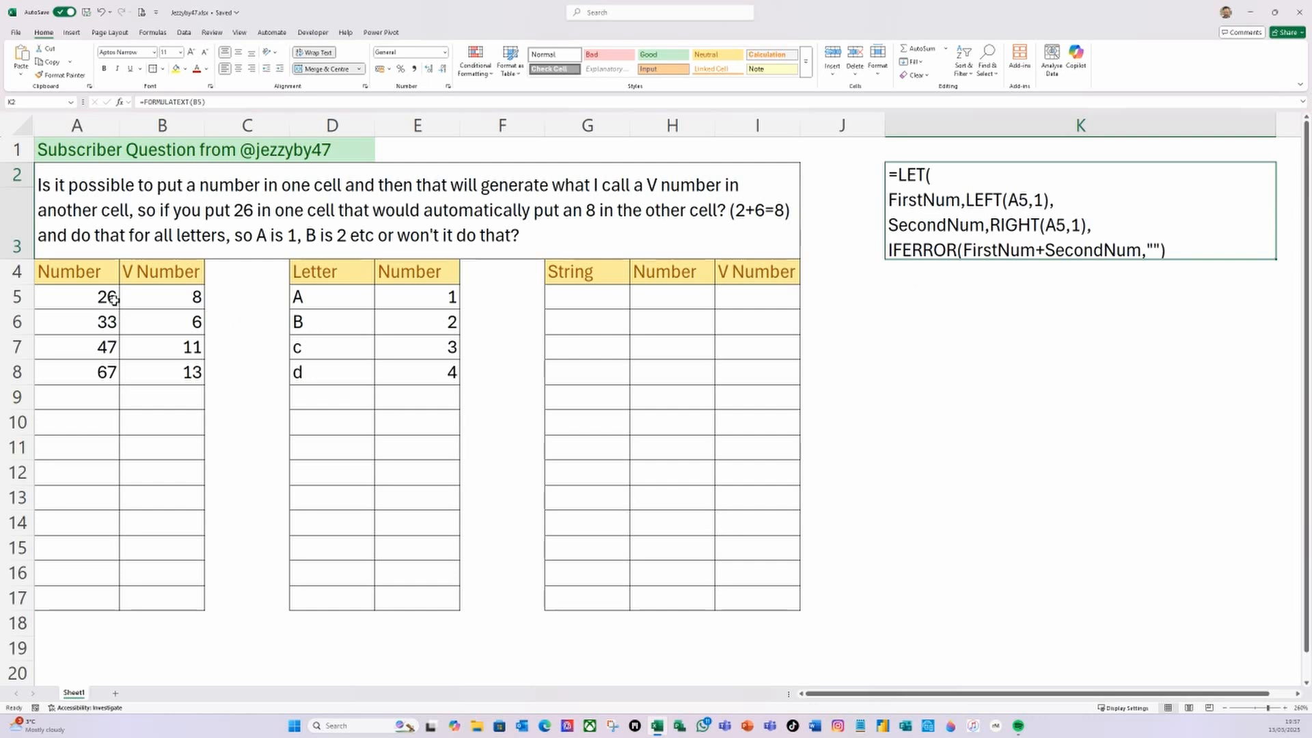
pyautogui.click(427, 296)
pyautogui.click(923, 288)
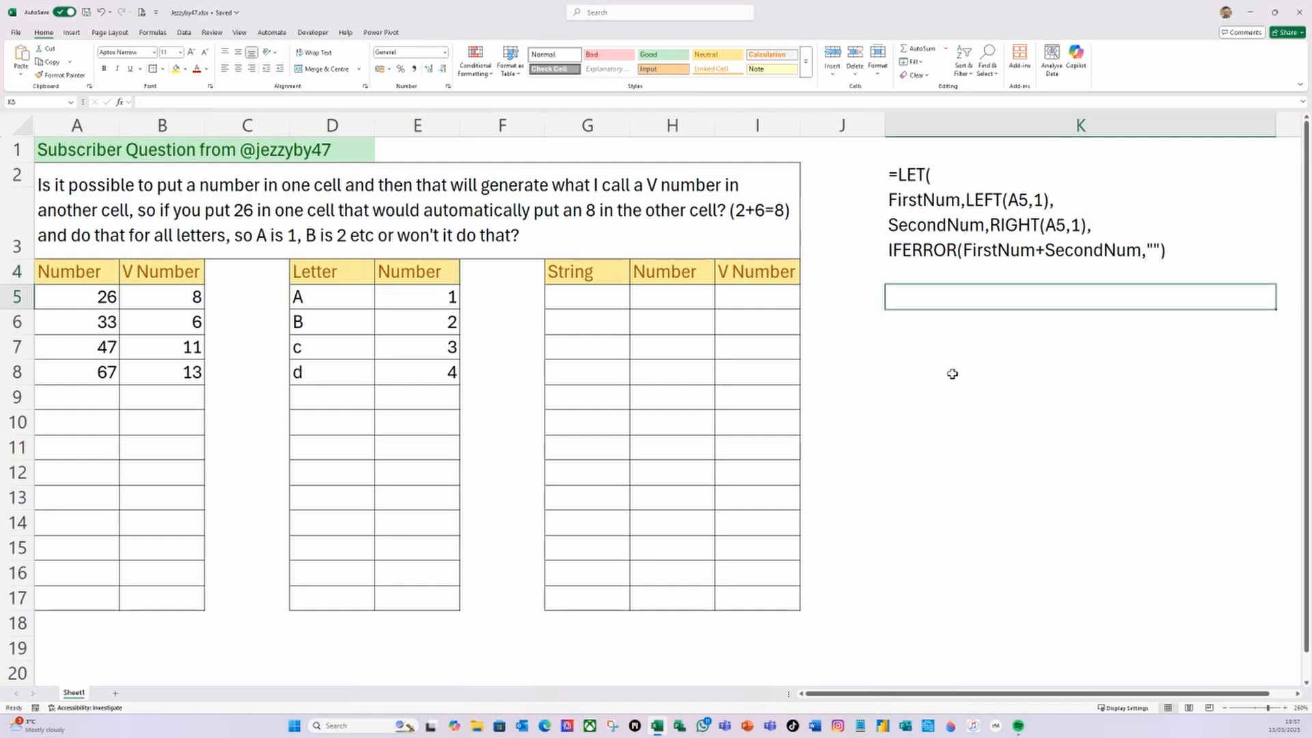
pyautogui.write('=for')
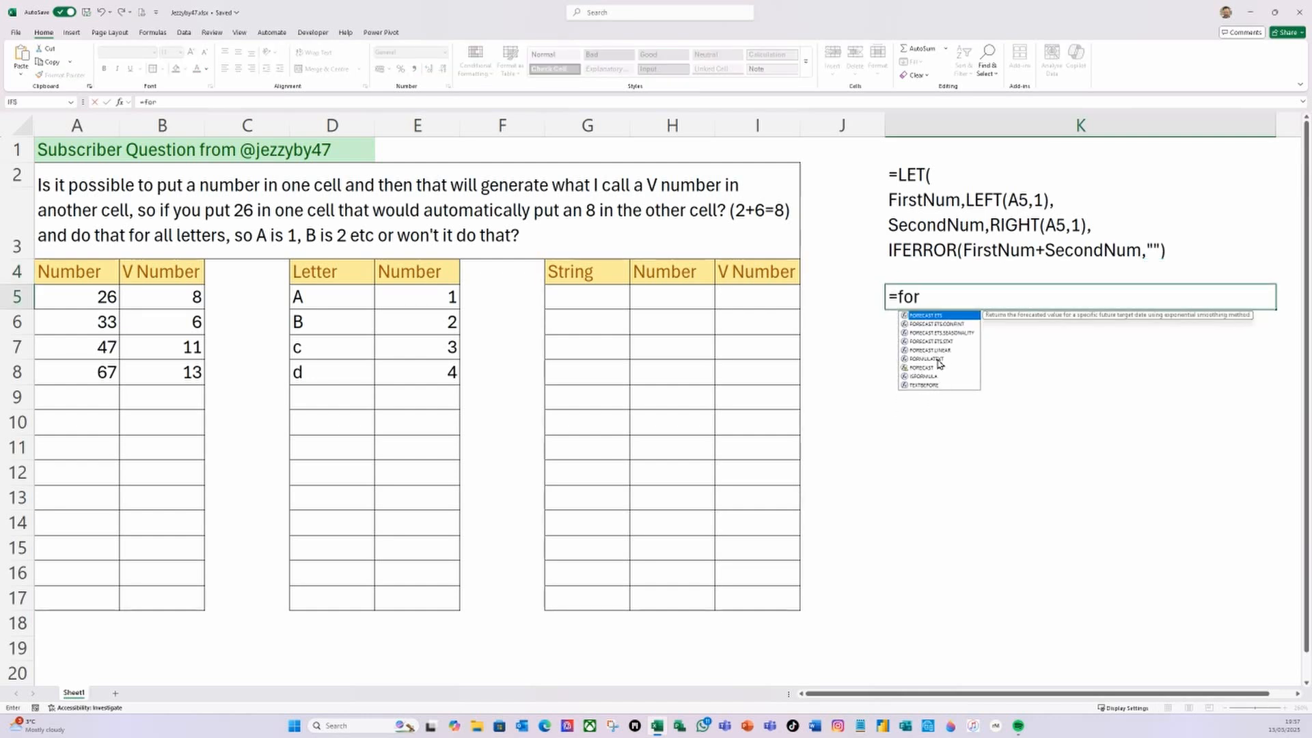
pyautogui.doubleClick(940, 360)
pyautogui.click(423, 298)
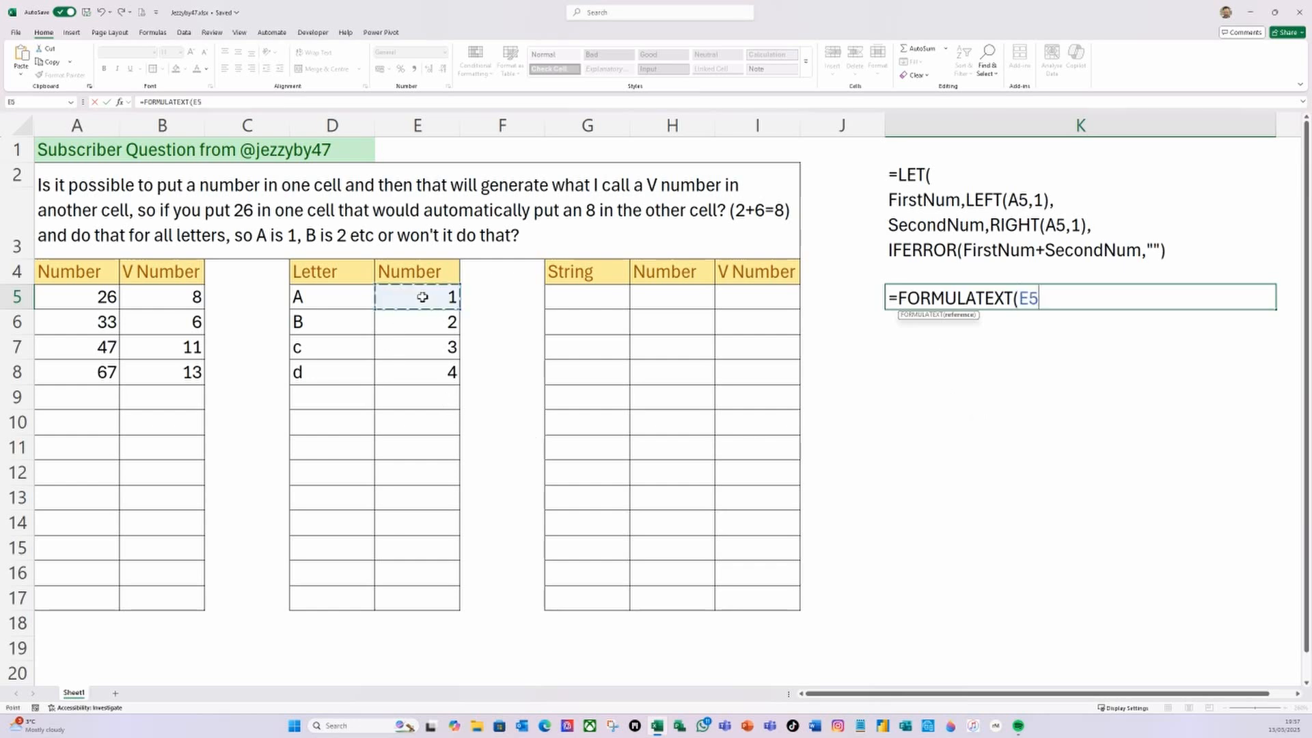
pyautogui.write(')')
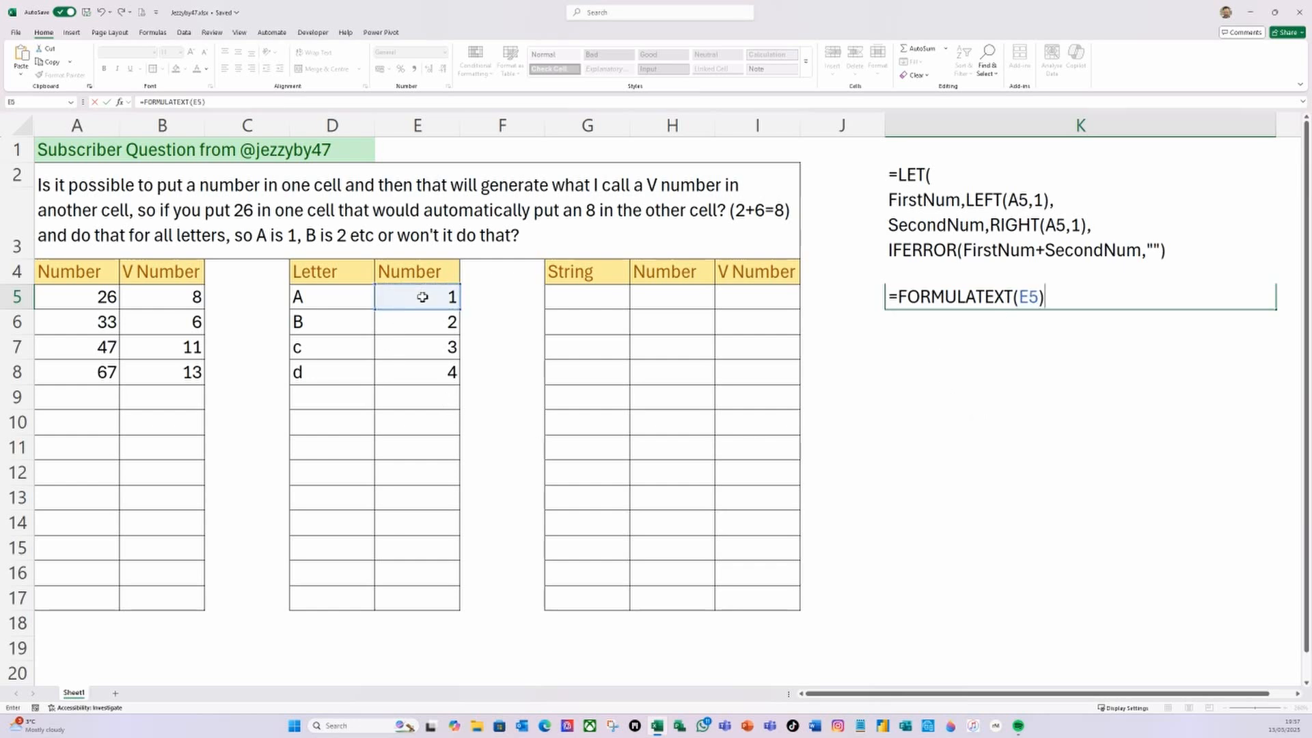
pyautogui.press('Return')
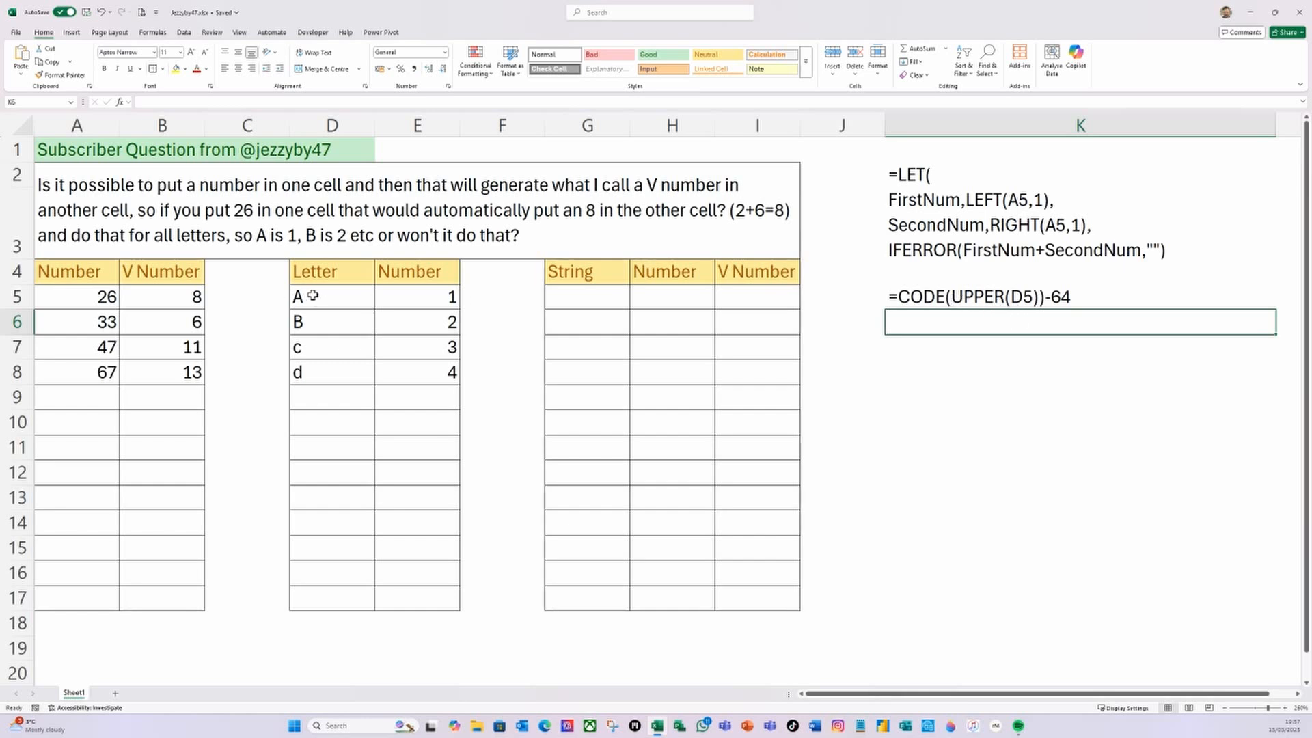
pyautogui.click(315, 299)
pyautogui.click(320, 318)
pyautogui.click(315, 350)
pyautogui.click(316, 374)
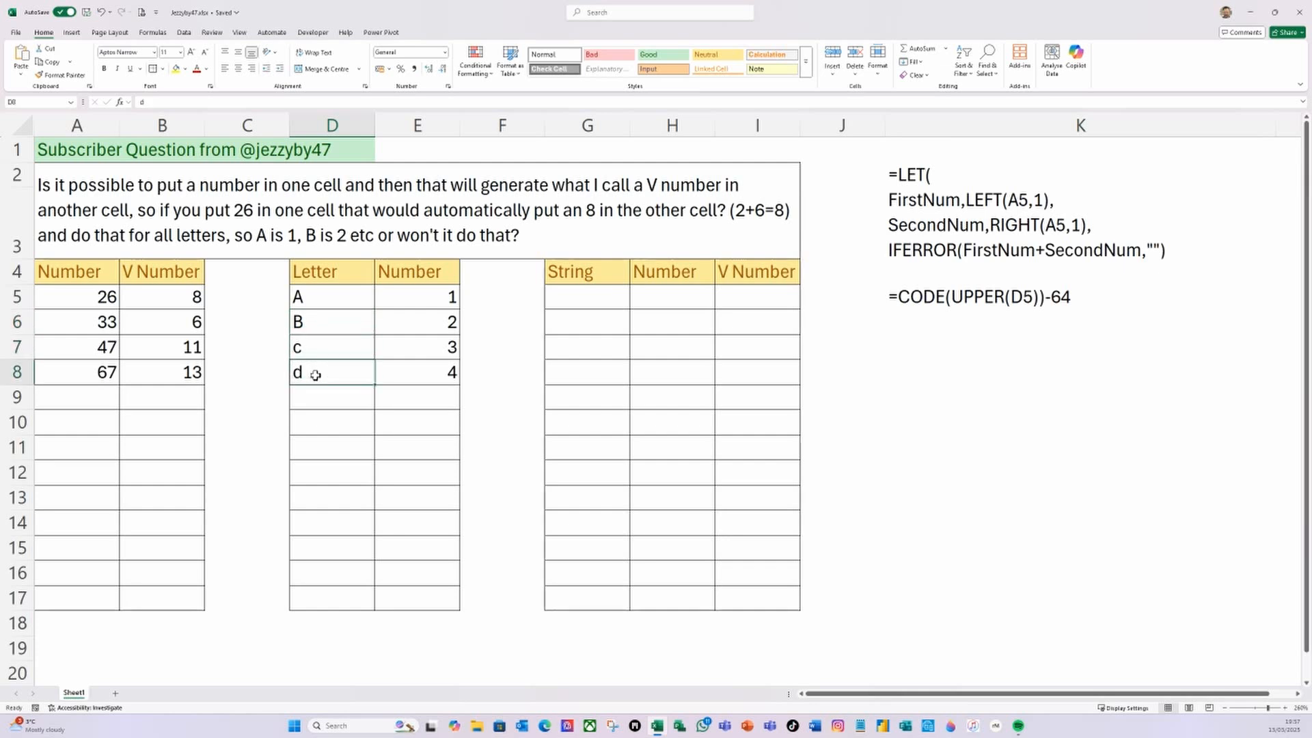
# - Enter the sample string Abcd in cell G5 of the String column
pyautogui.click(557, 299)
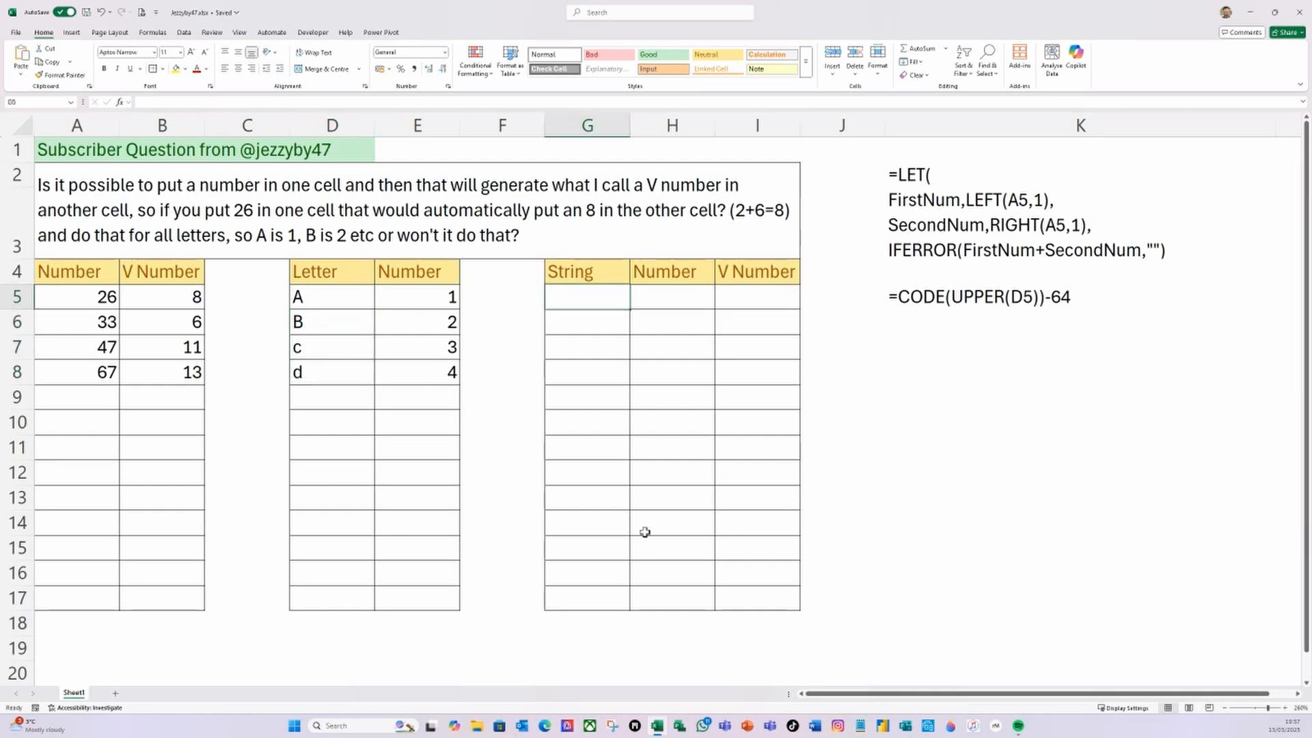
pyautogui.write('AB')
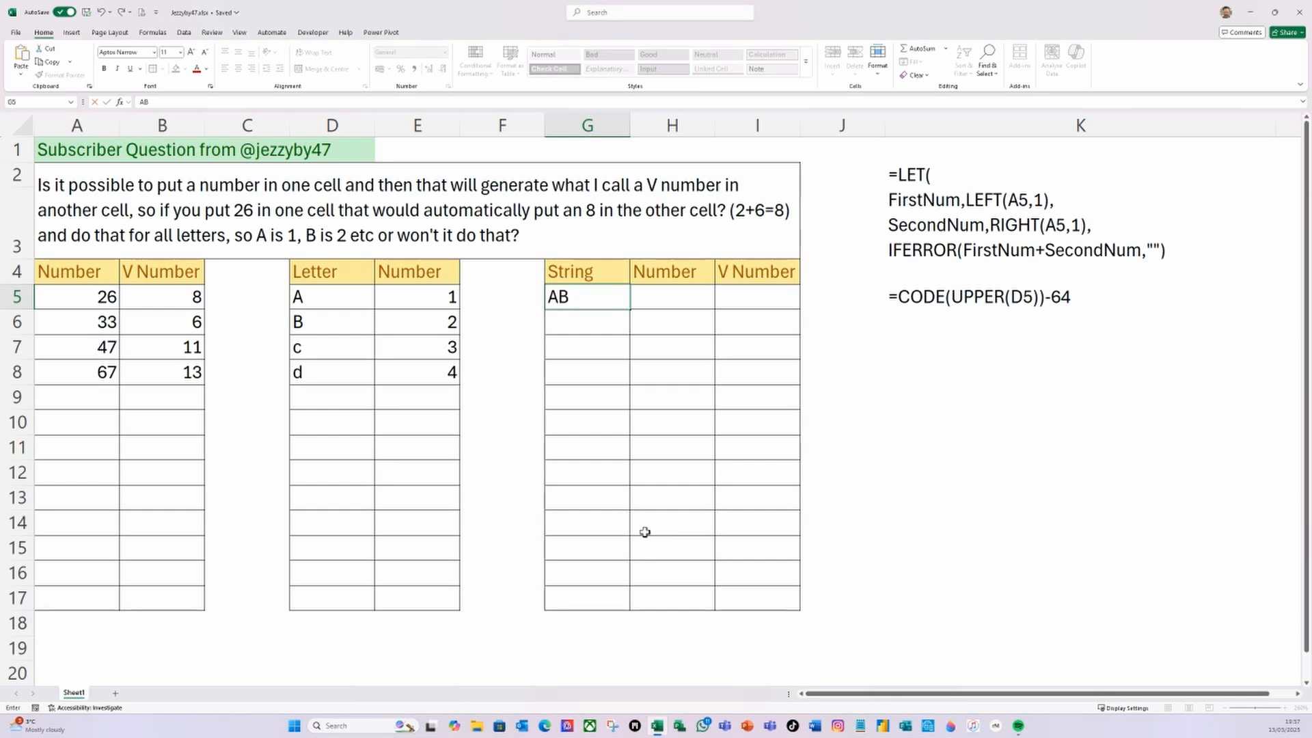
pyautogui.write('cd')
pyautogui.press('Return')
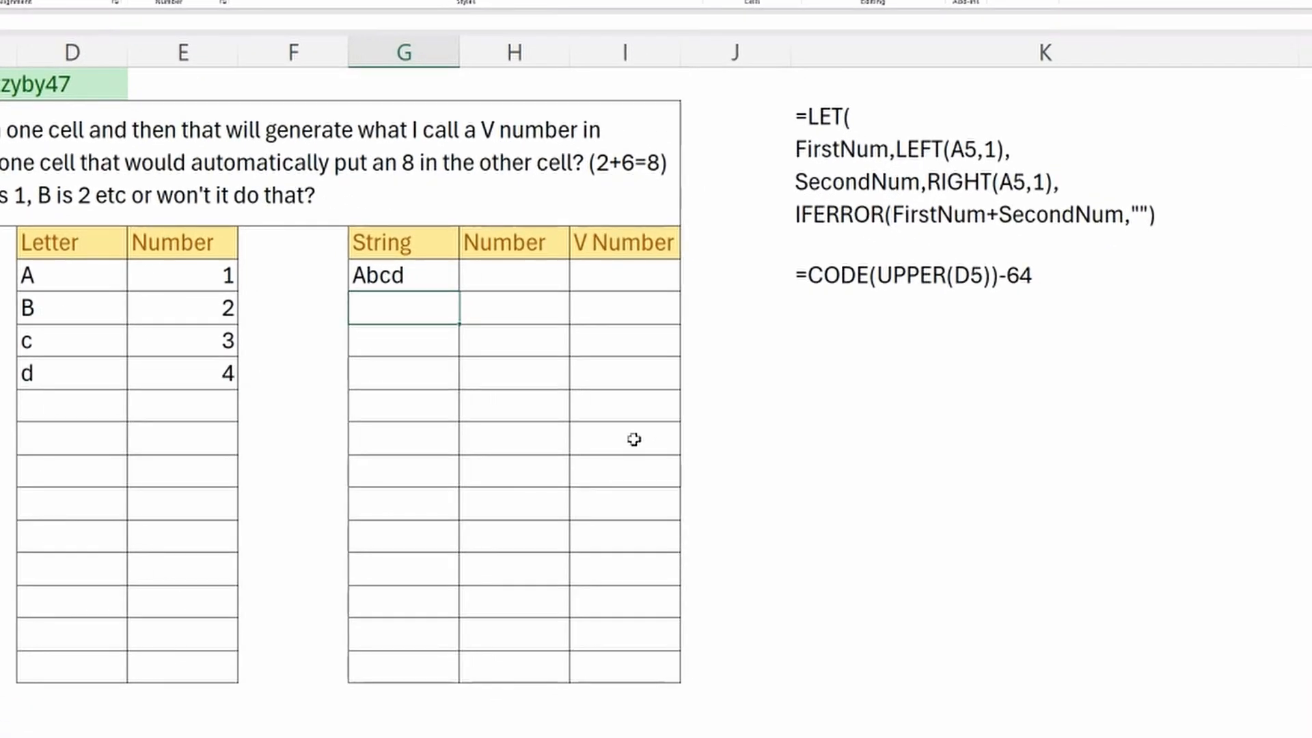
pyautogui.click(406, 281)
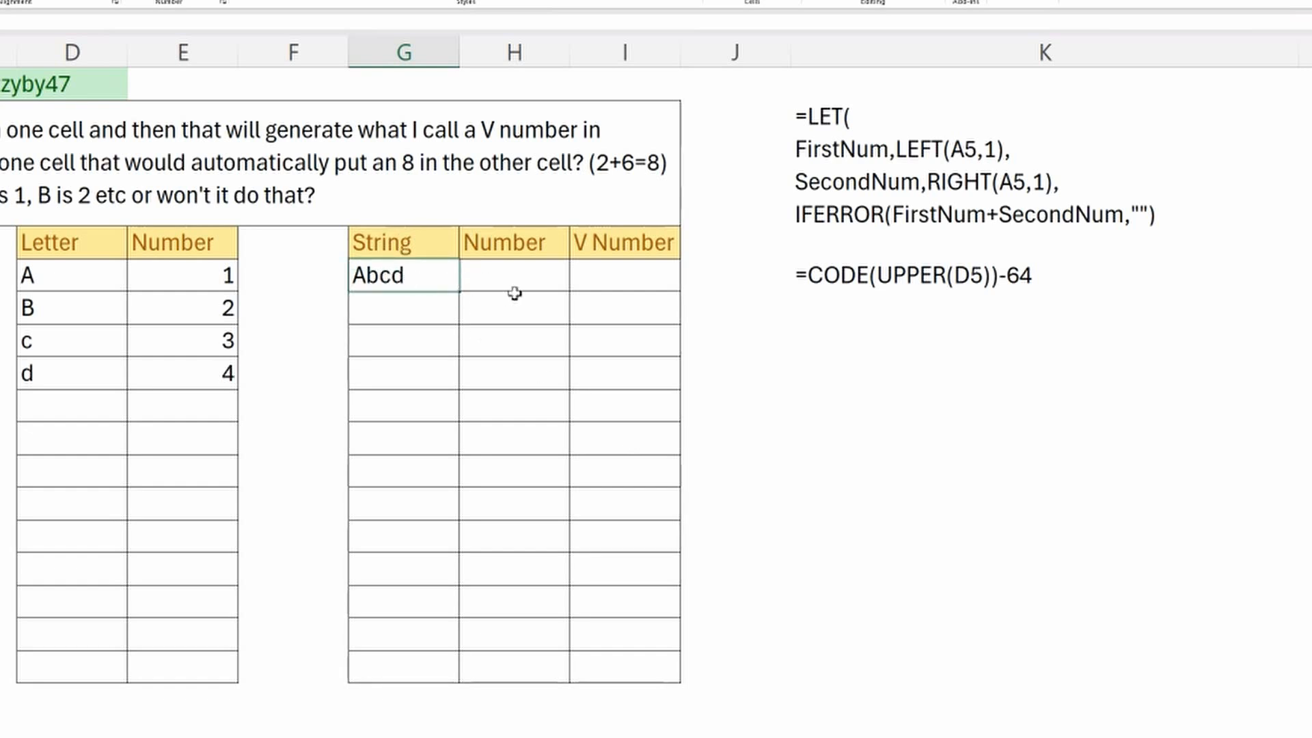
pyautogui.click(793, 363)
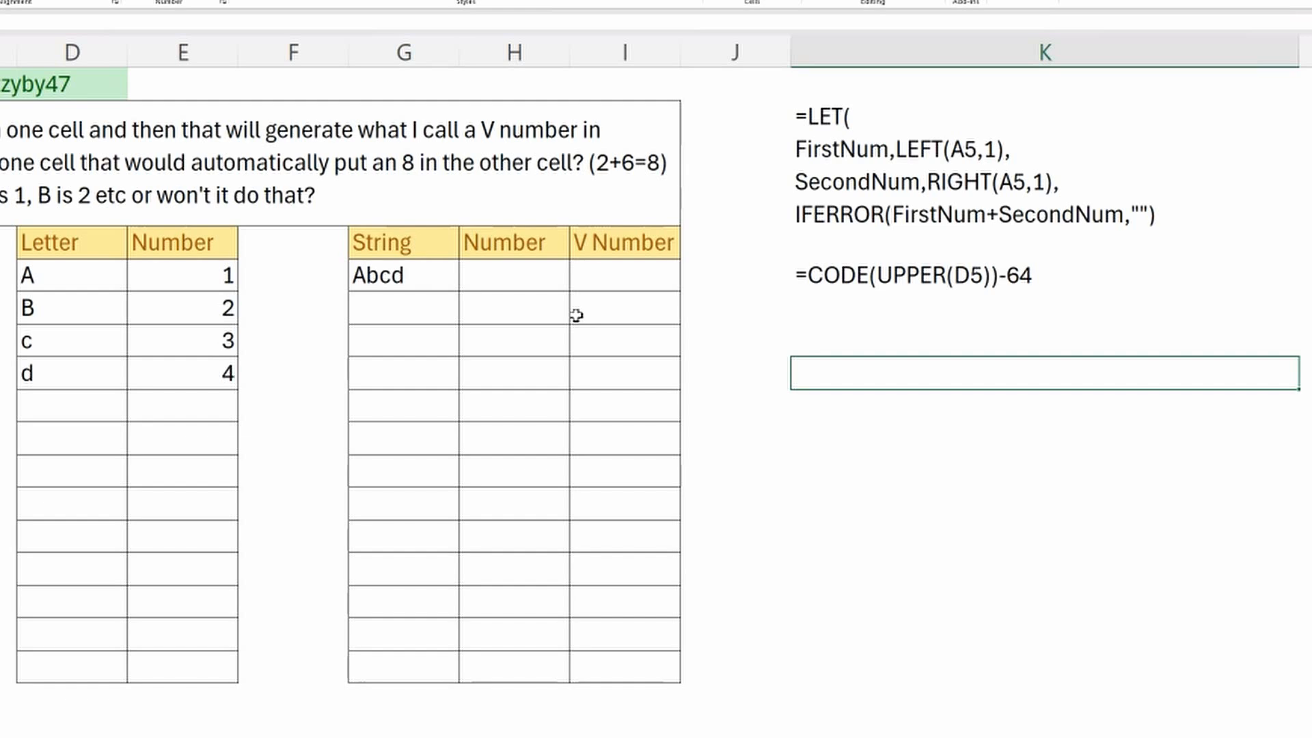
pyautogui.click(812, 336)
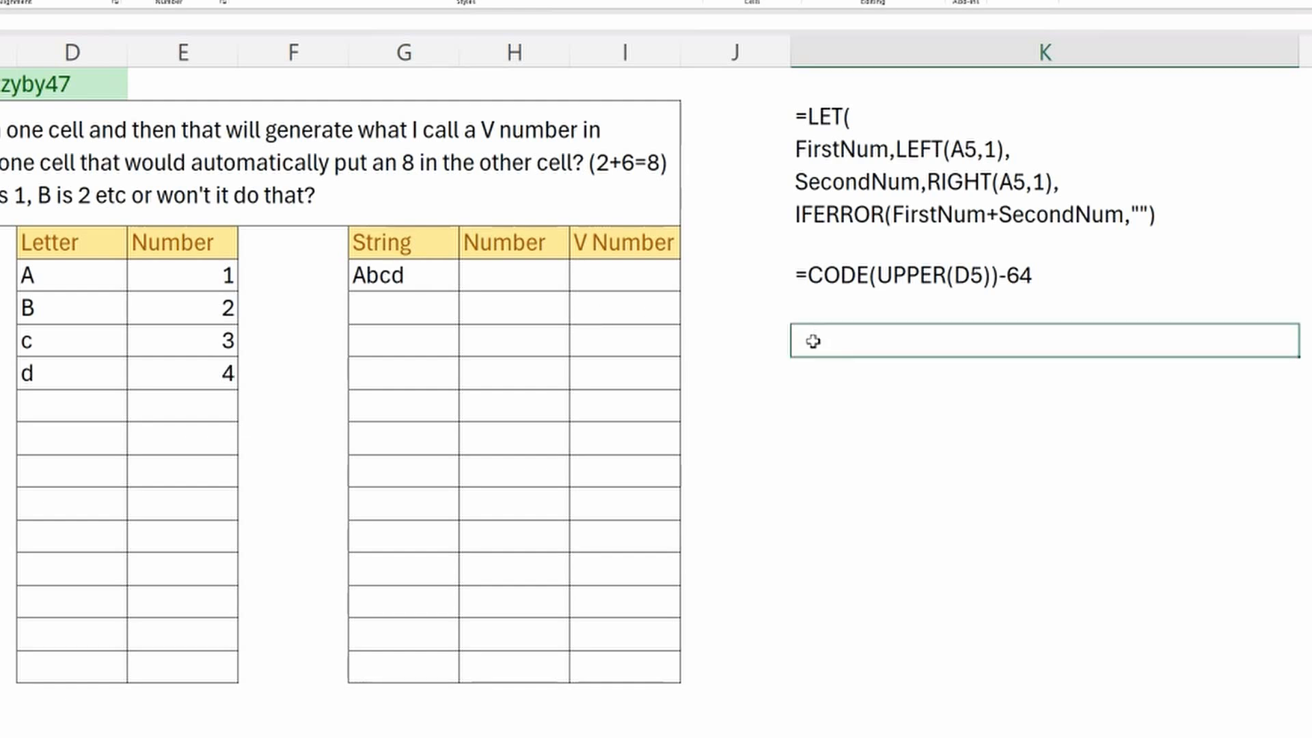
# - Start a REGEXEXTRACT formula in cell H6 that takes G5 as its text and "[a-z]" as its pattern
pyautogui.click(517, 311)
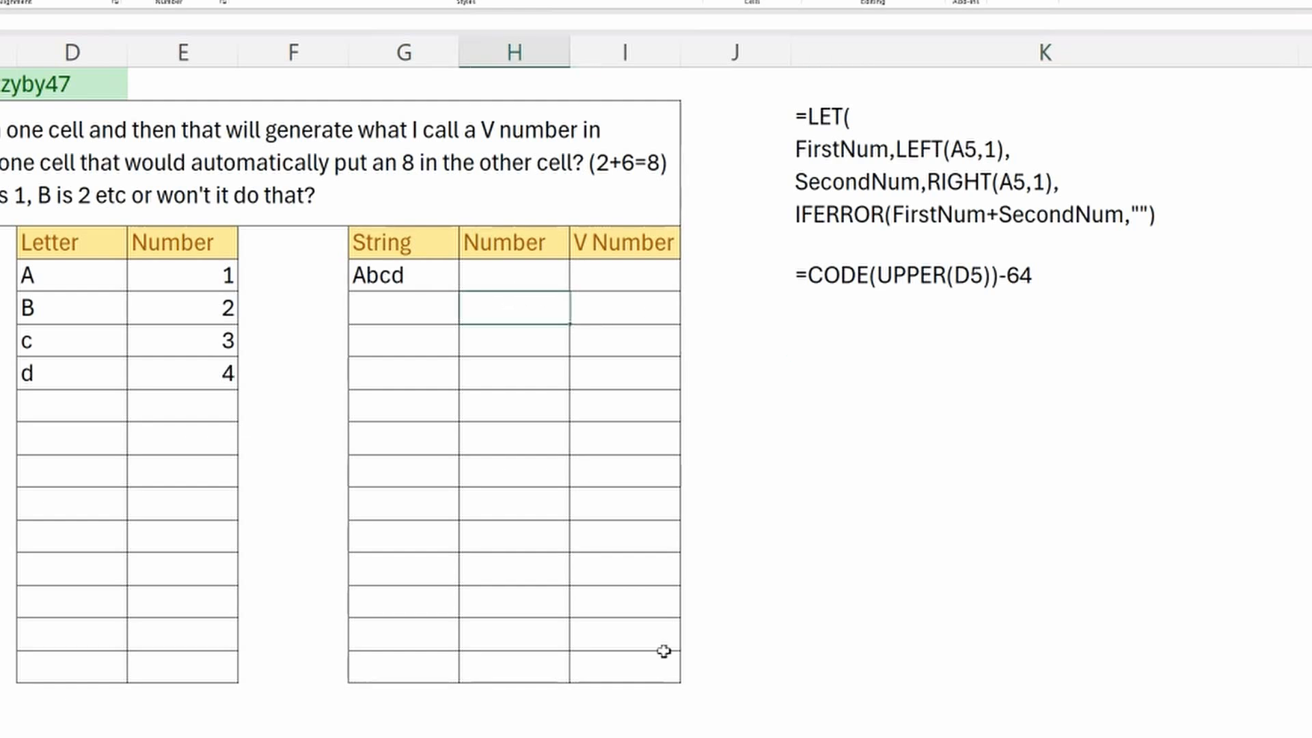
pyautogui.write('=reg')
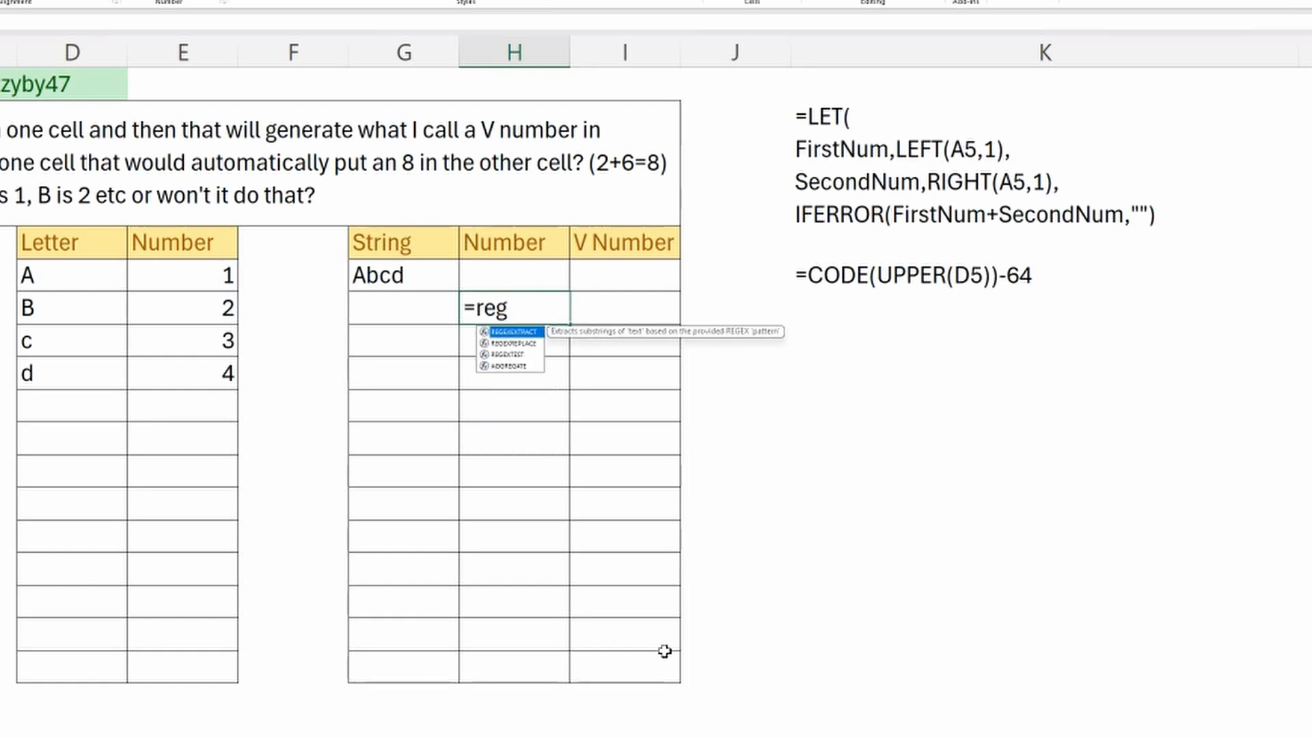
pyautogui.doubleClick(521, 334)
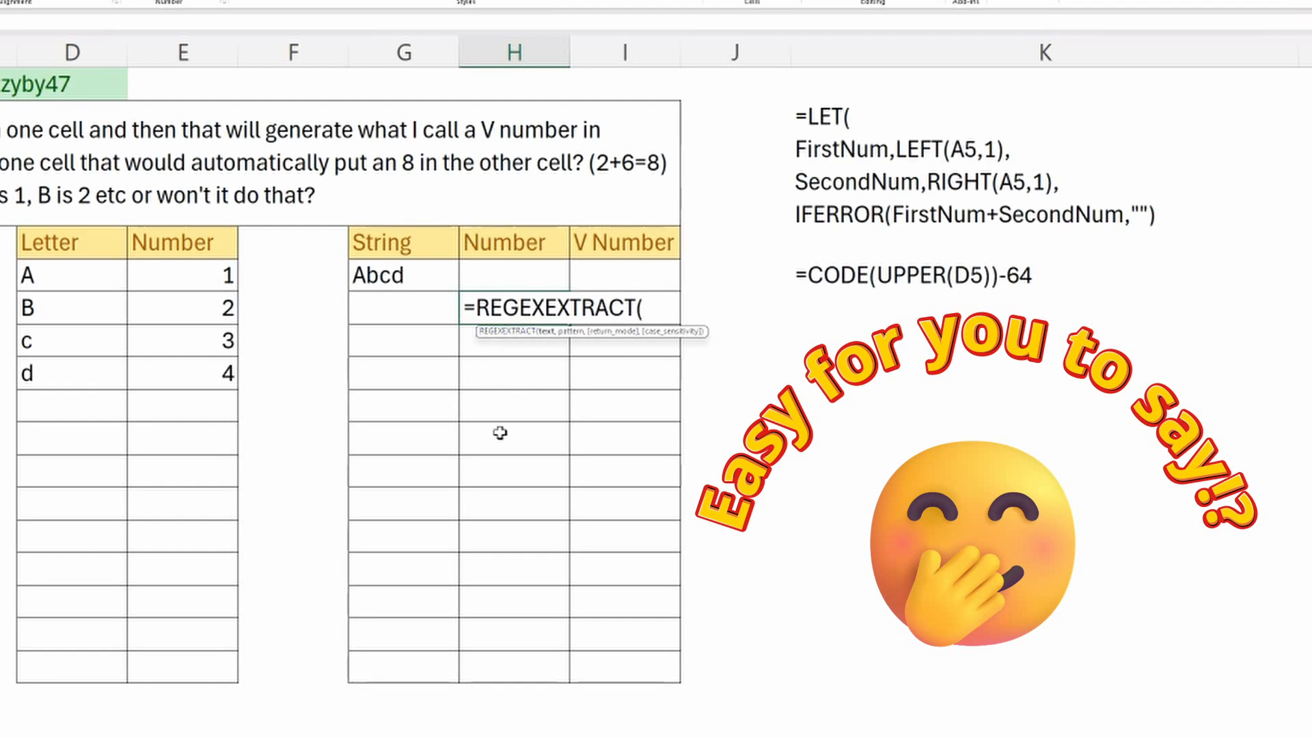
pyautogui.click(416, 276)
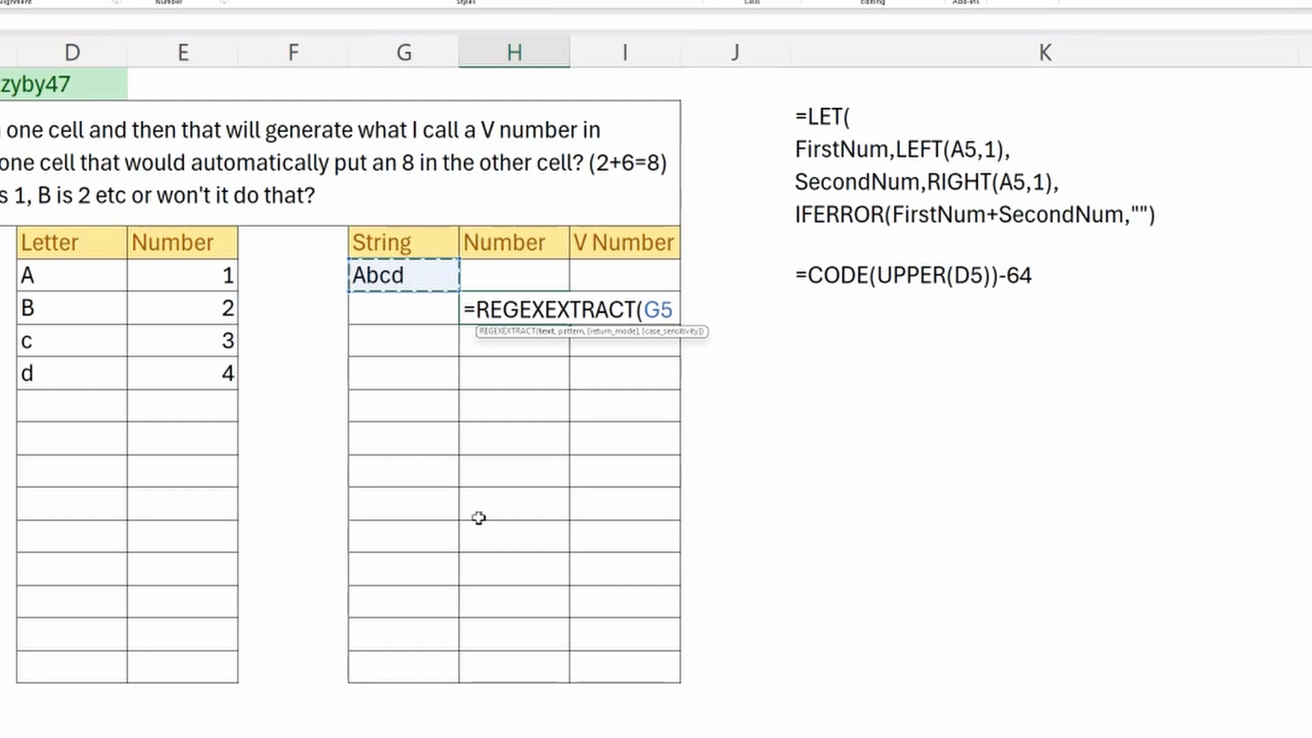
pyautogui.write(',')
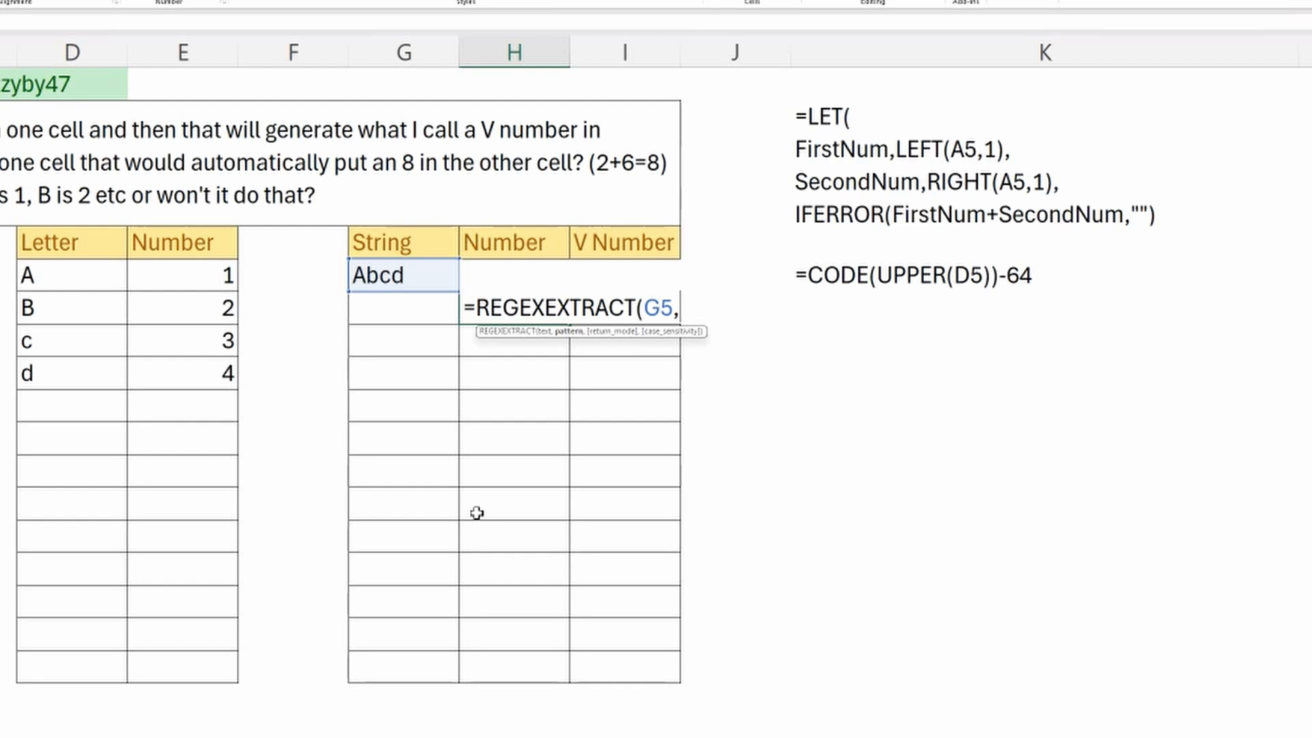
pyautogui.write('"[a-z]')
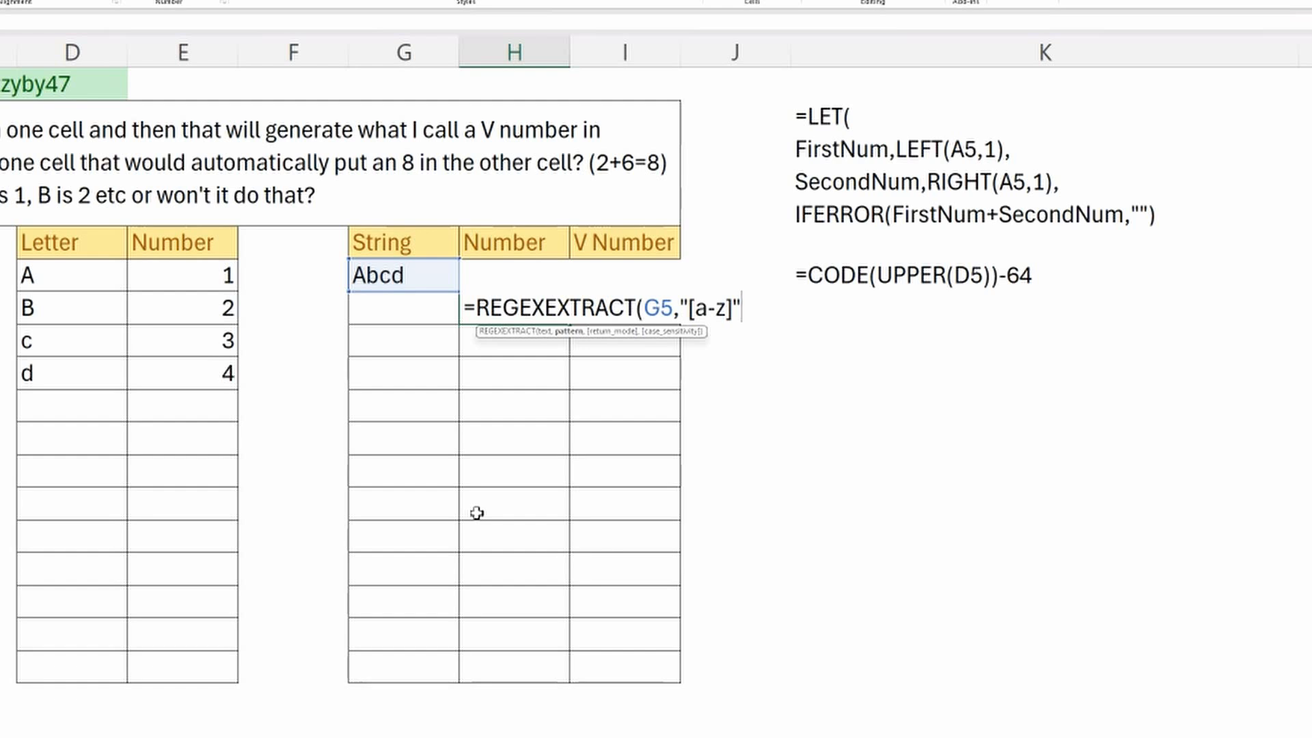
# - Complete the REGEXEXTRACT formula with return mode 1 (all matches) and case sensitivity 1 (case-insensitive), and check the cells it fills
pyautogui.write(',')
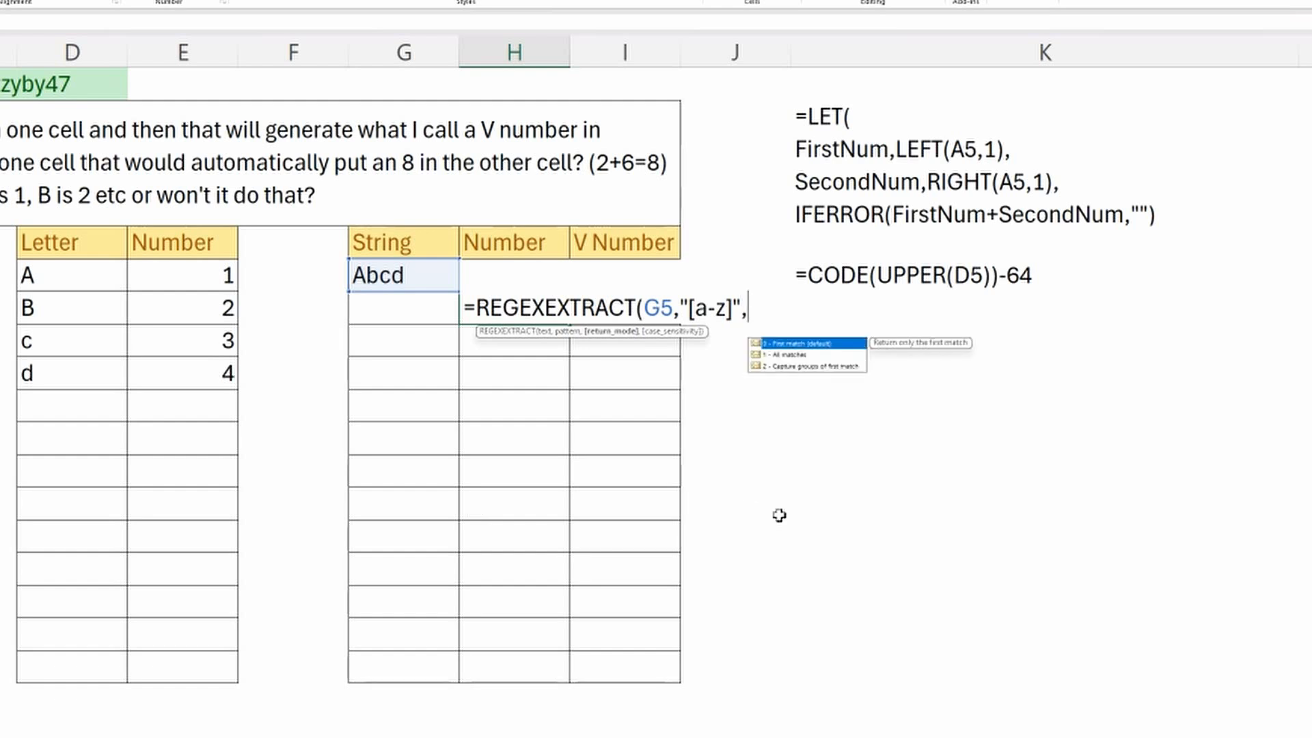
pyautogui.doubleClick(793, 356)
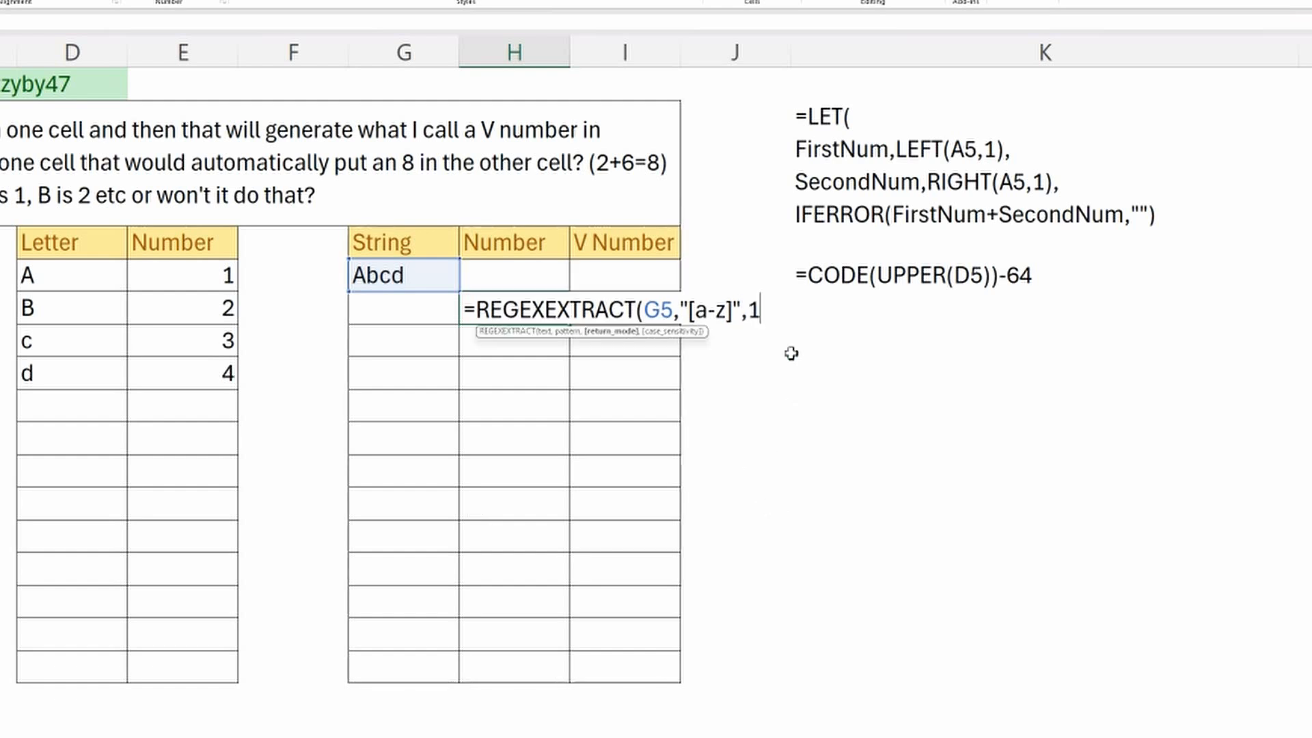
pyautogui.write(',')
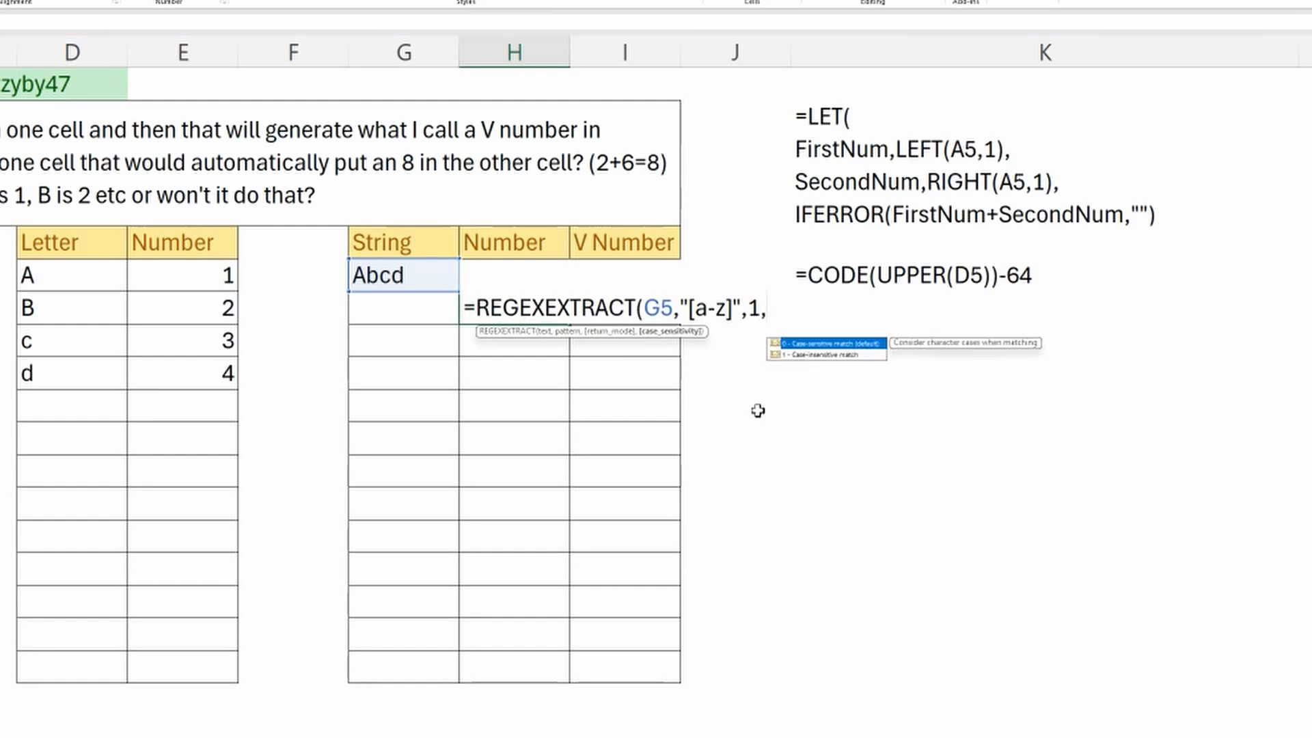
pyautogui.doubleClick(807, 356)
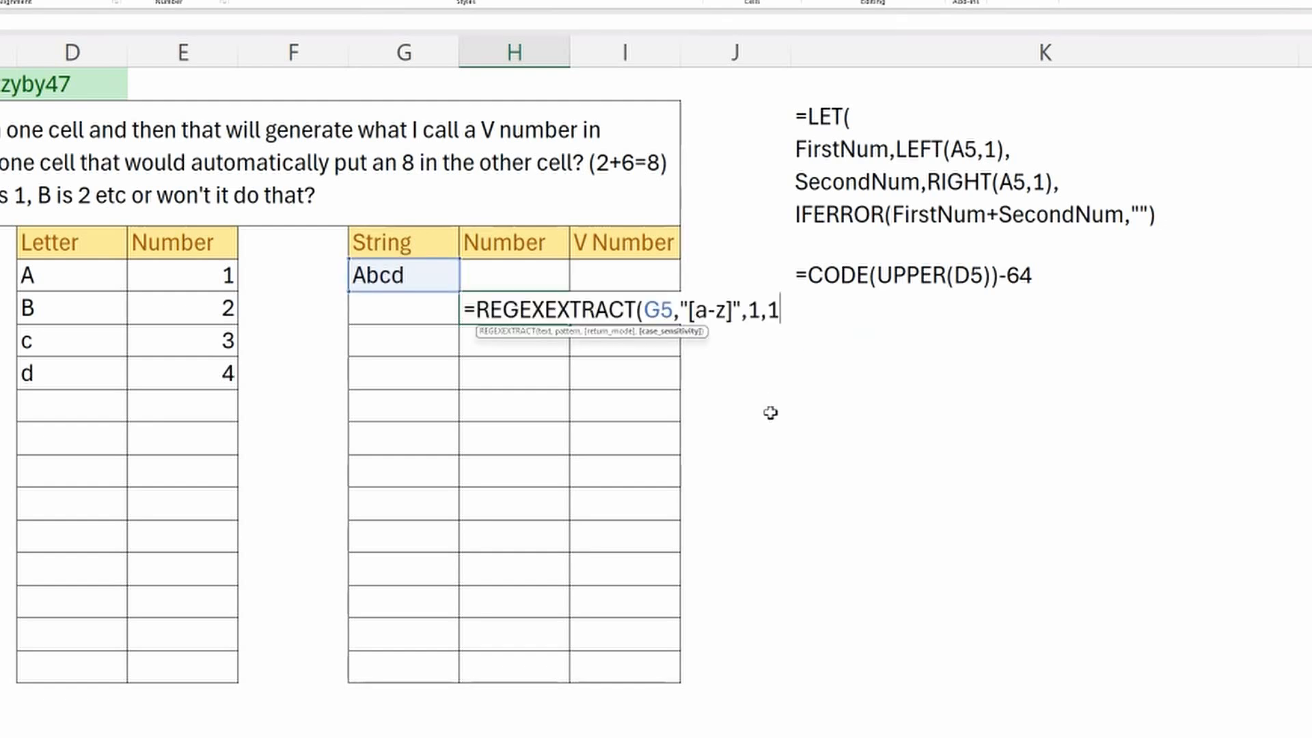
pyautogui.write(')')
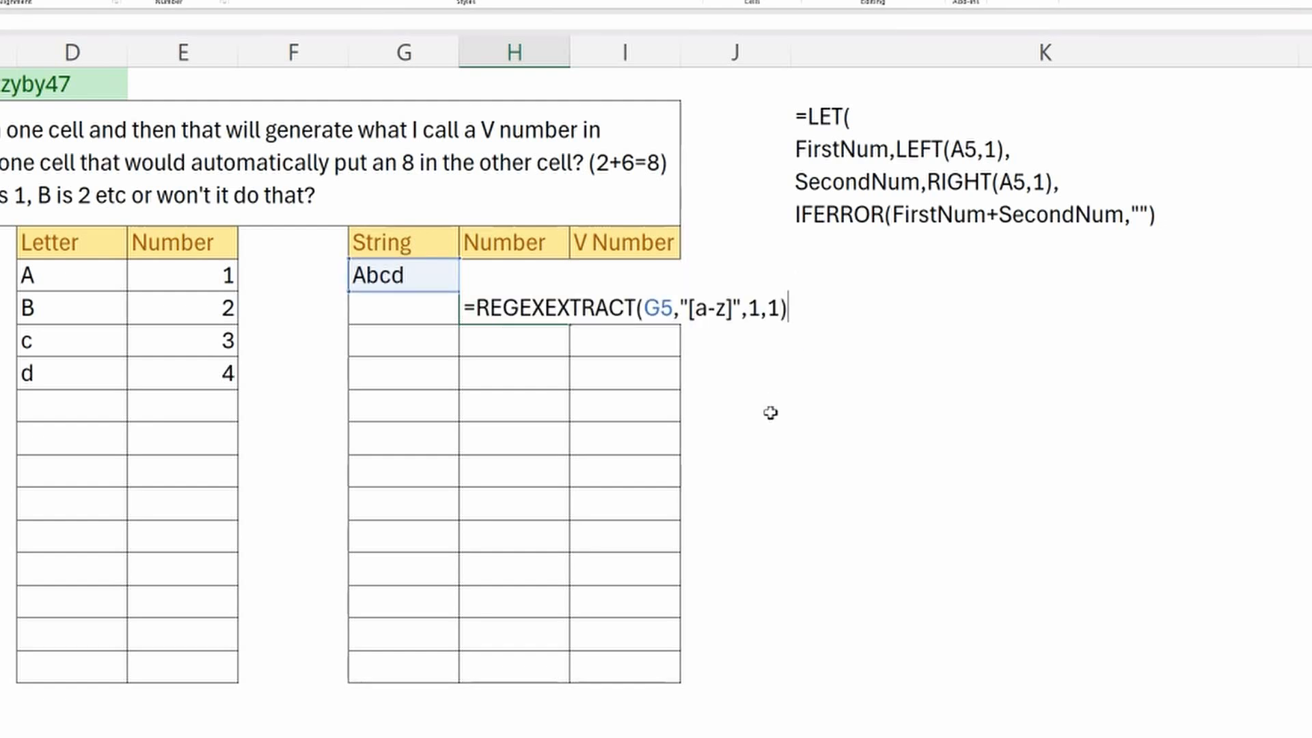
pyautogui.press('Return')
pyautogui.click(469, 311)
pyautogui.click(614, 313)
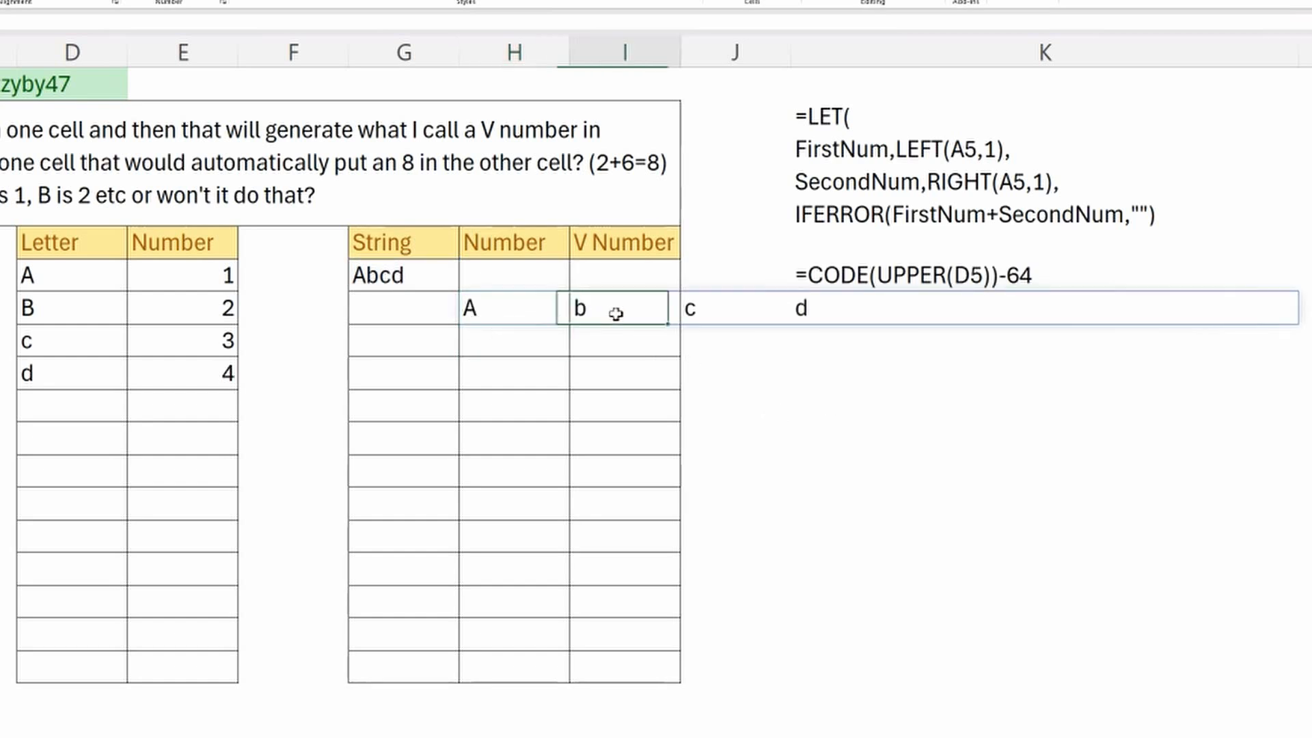
pyautogui.click(779, 321)
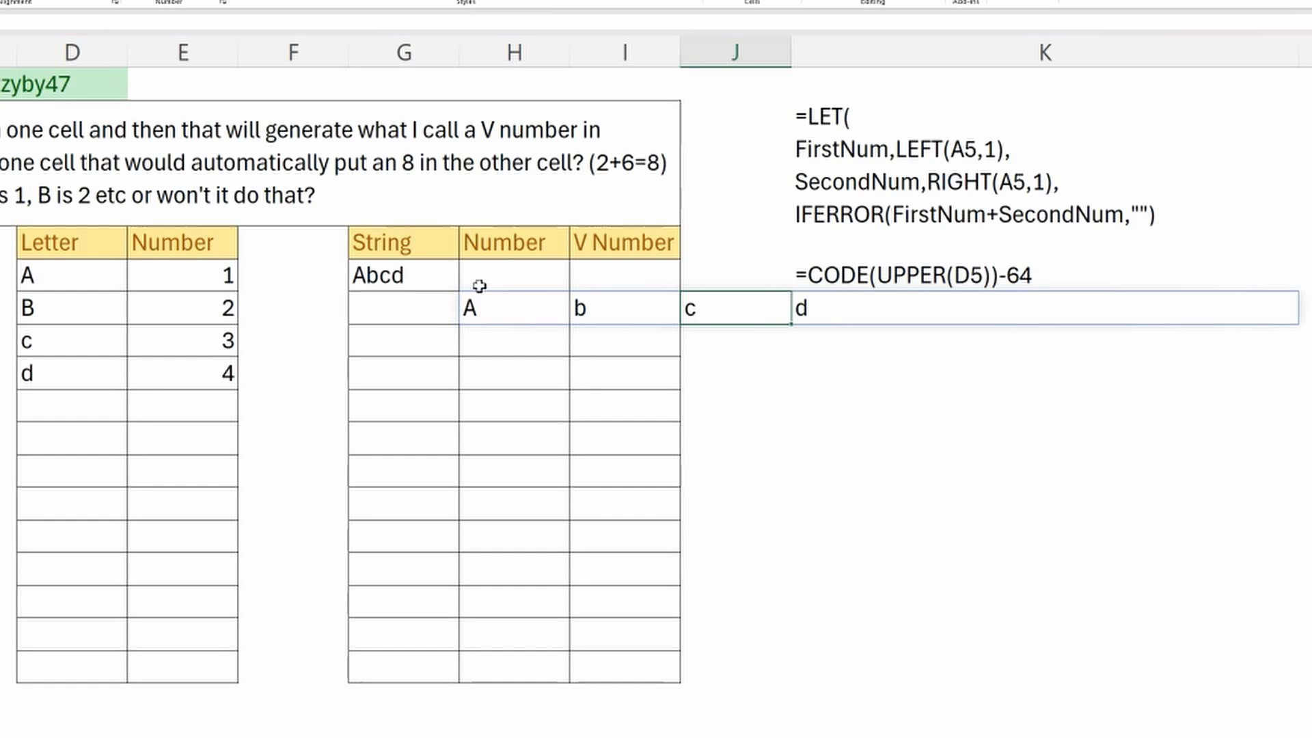
# - Edit the formula in H6 to place REGEXEXTRACT inside BYCOL as its array argument
pyautogui.click(495, 305)
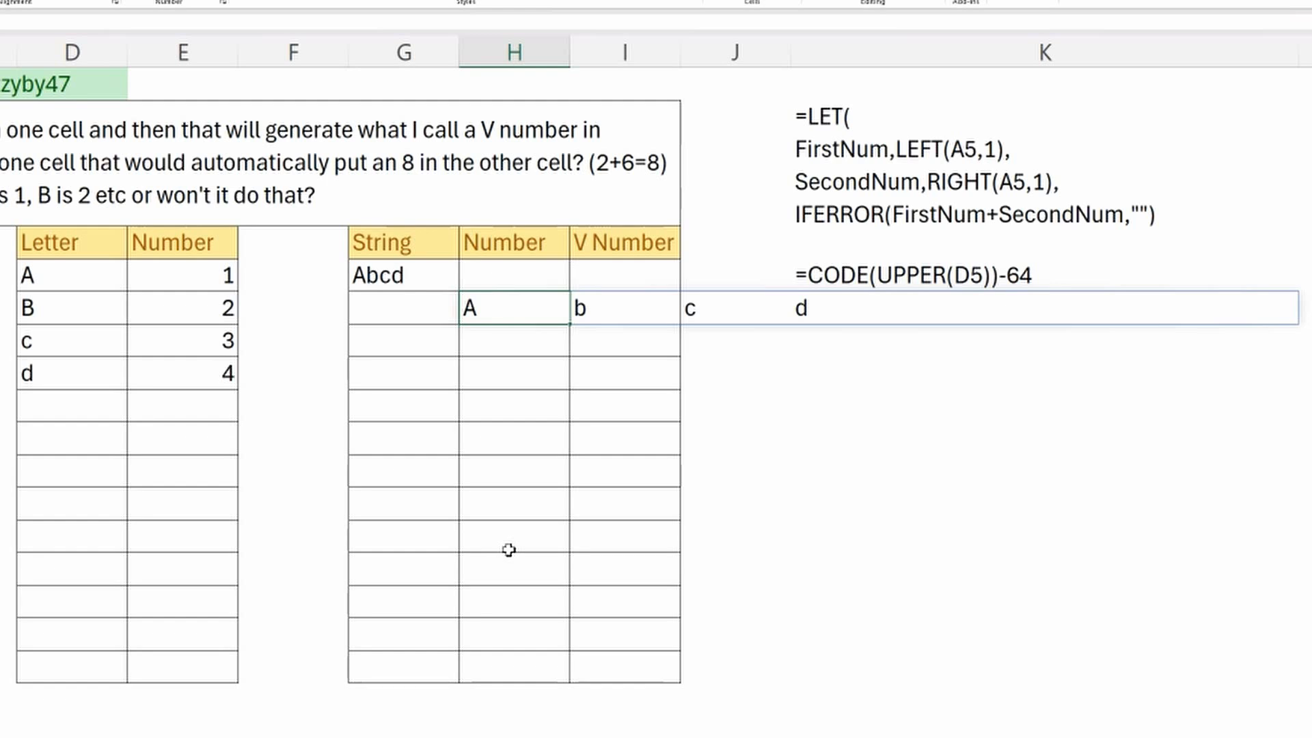
pyautogui.press('F2')
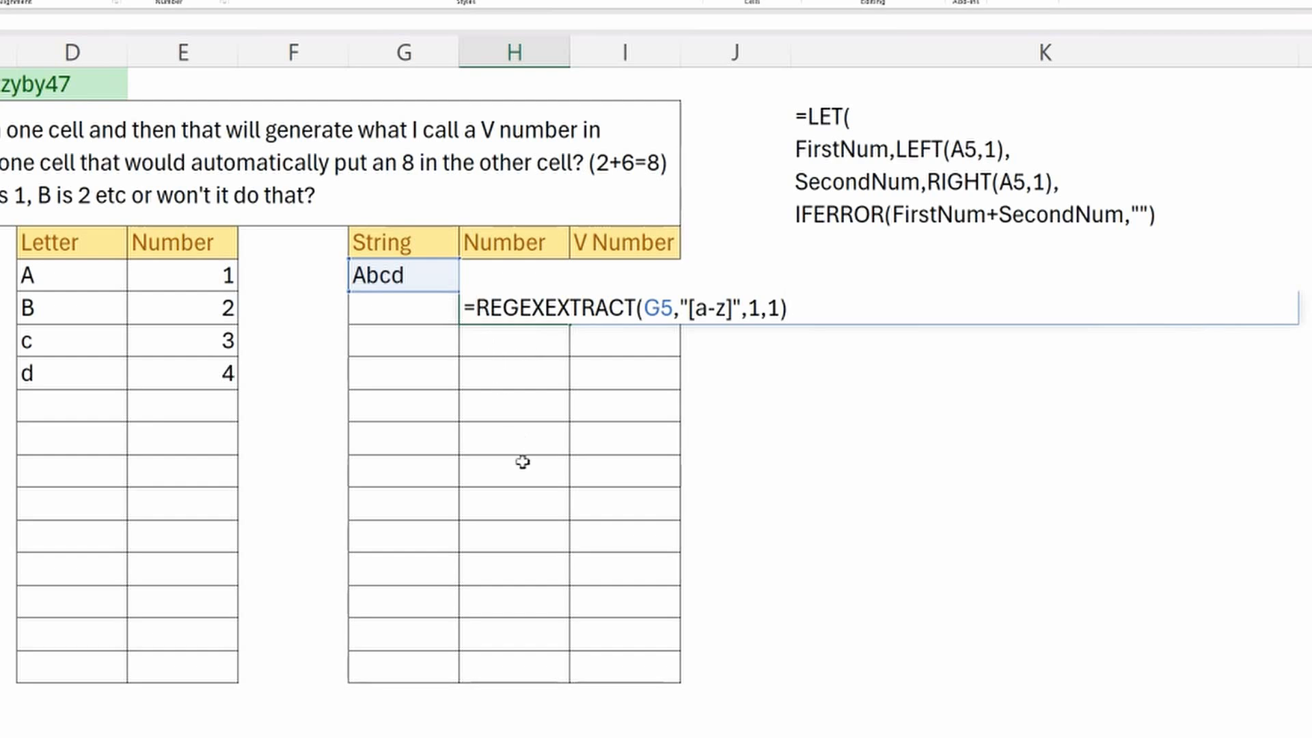
pyautogui.write('by')
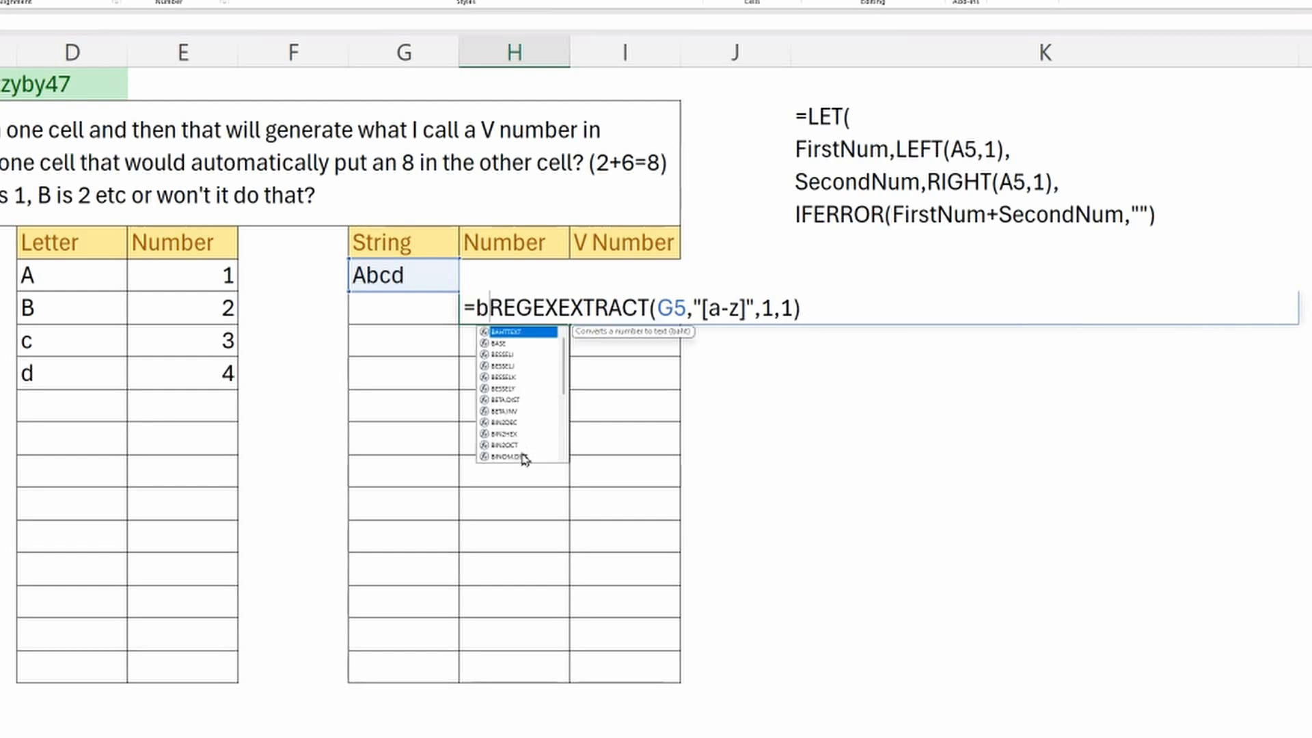
pyautogui.write('col')
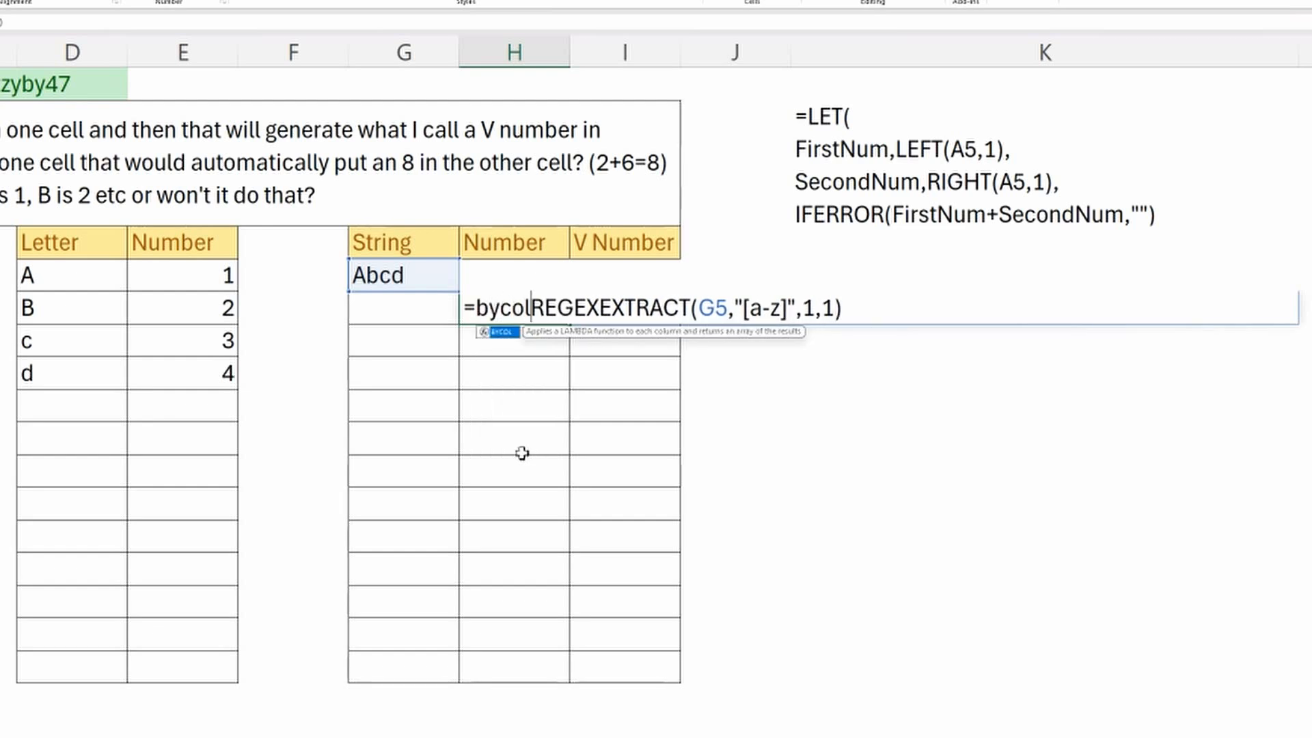
pyautogui.press('Tab')
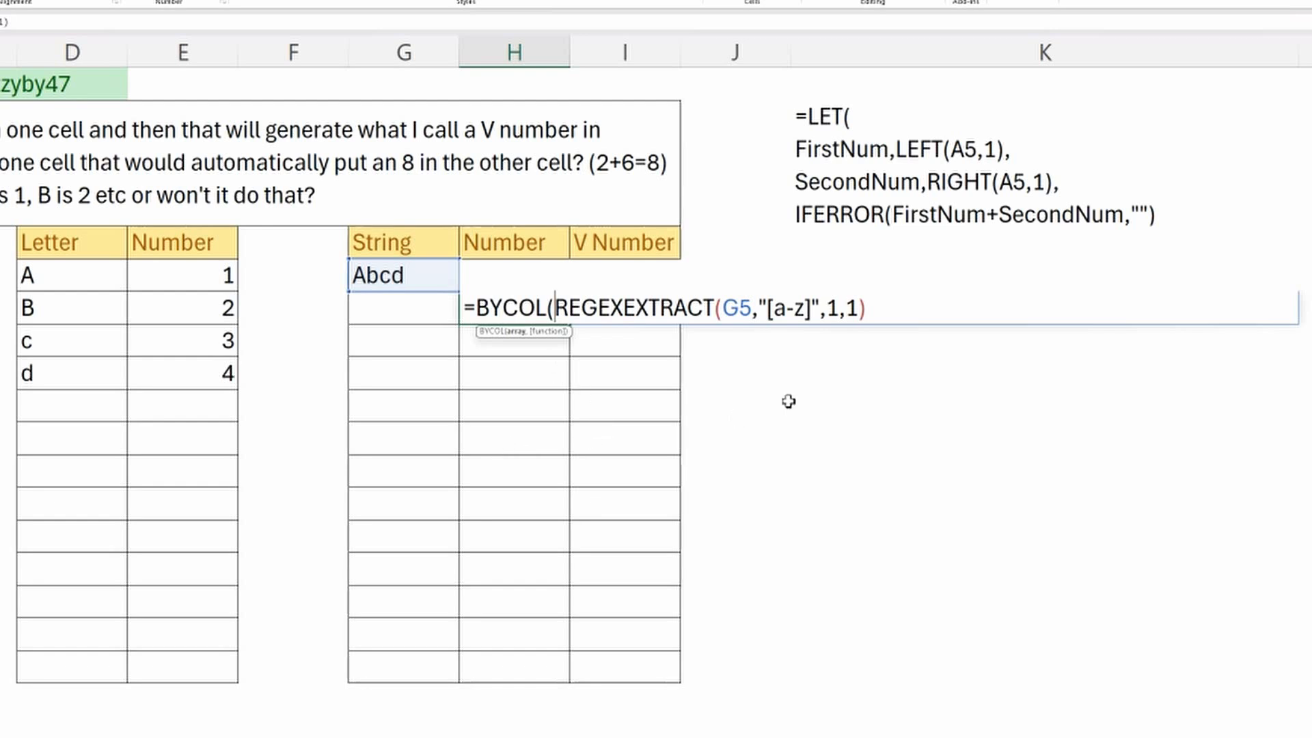
pyautogui.click(873, 308)
pyautogui.write(',')
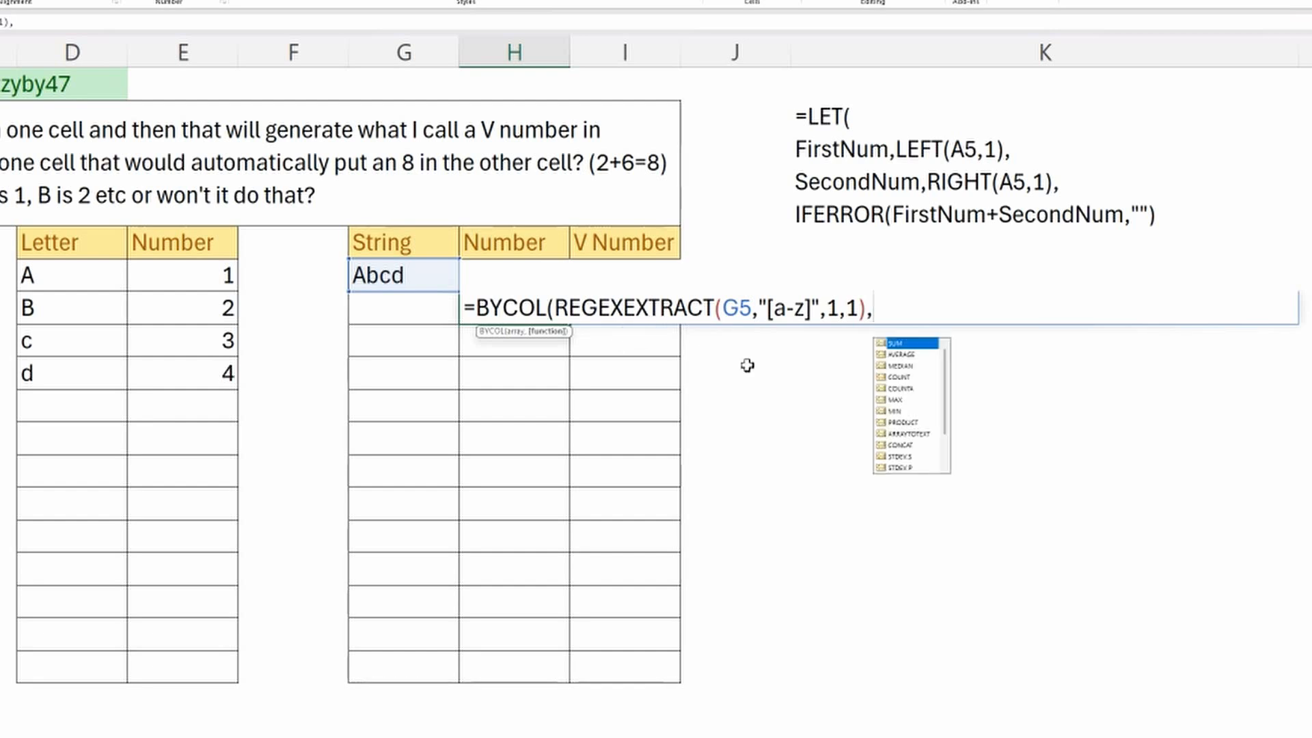
# - Add a LAMBDA as the BYCOL function argument, with a parameter named mycol
pyautogui.write('la')
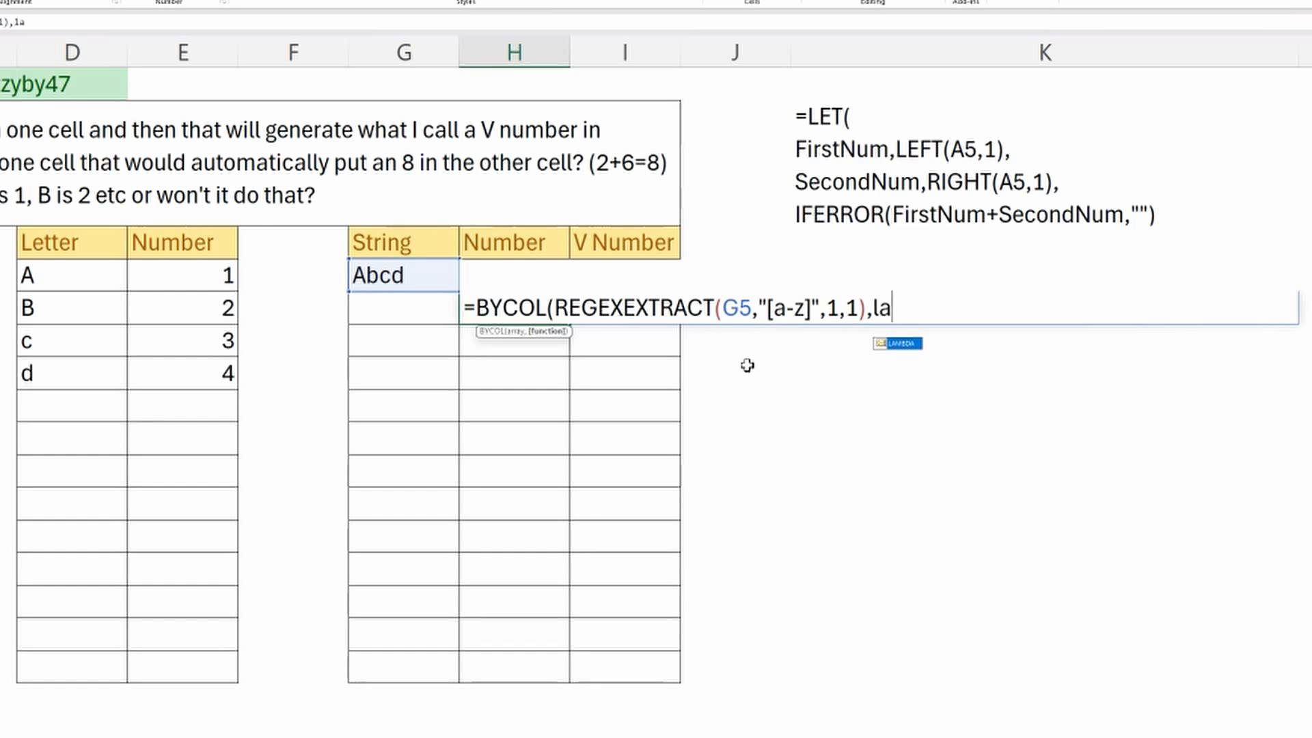
pyautogui.press('Tab')
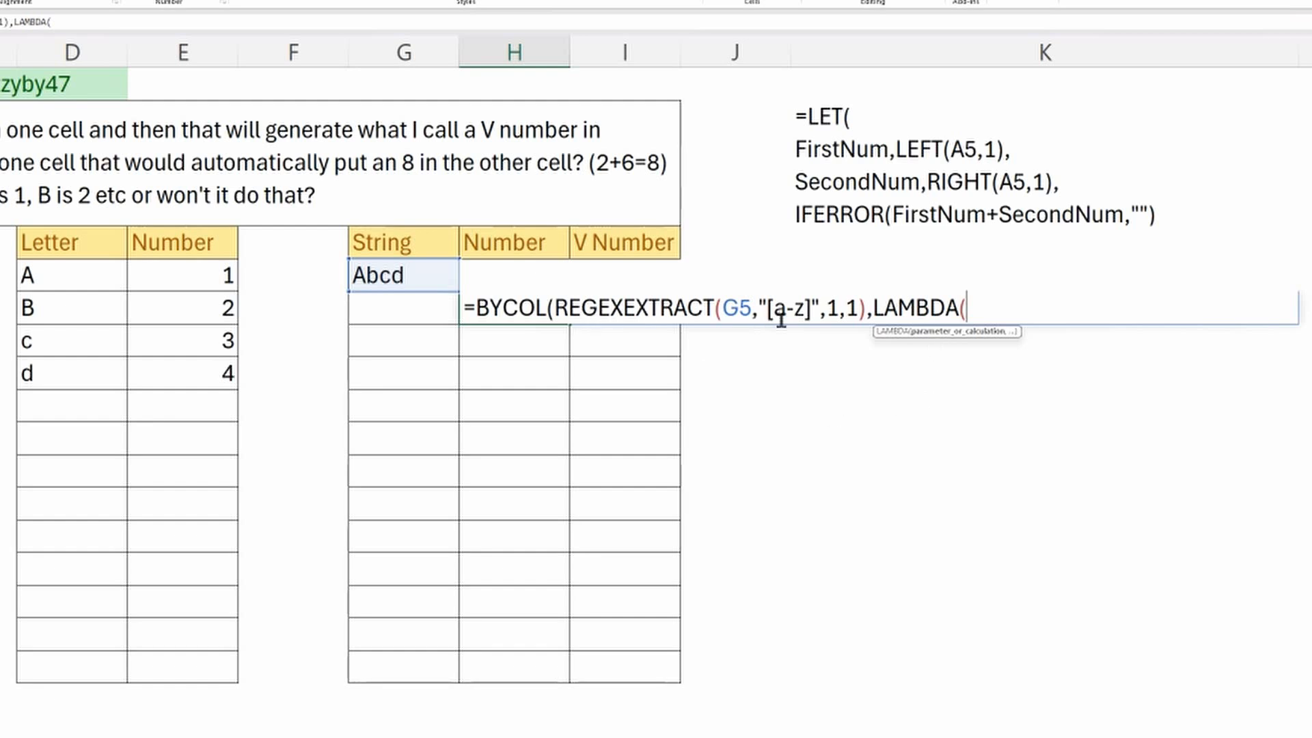
pyautogui.write('my')
pyautogui.write('col')
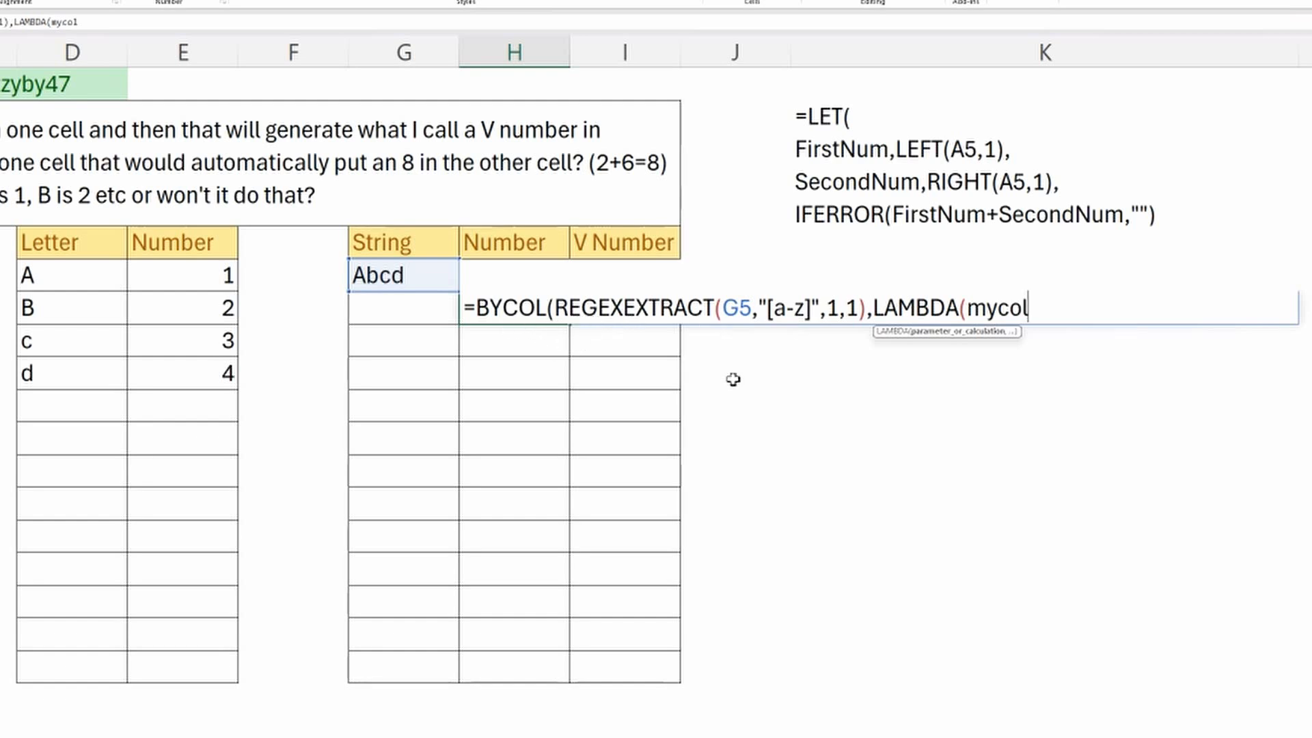
pyautogui.write(',')
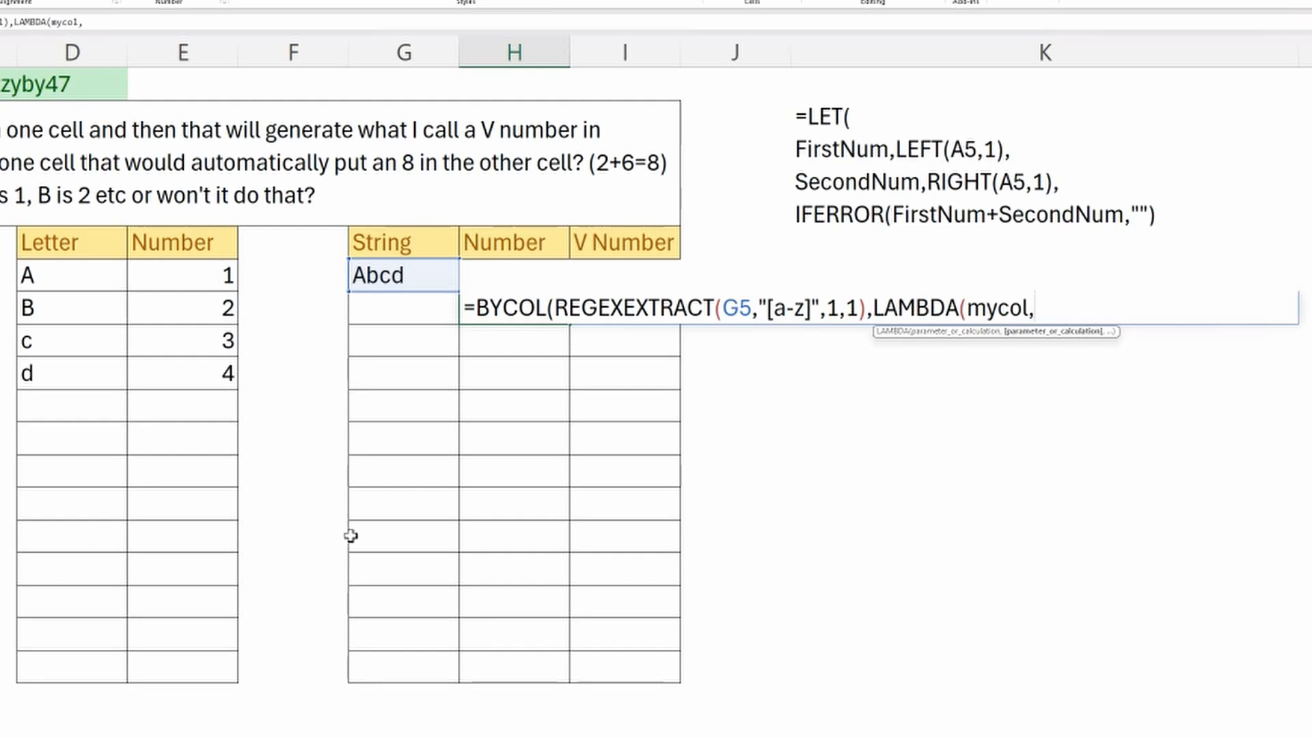
# - Complete the LAMBDA in H6 with the calculation CODE(UPPER(mycol))-64 and enter the BYCOL formula
pyautogui.write('code')
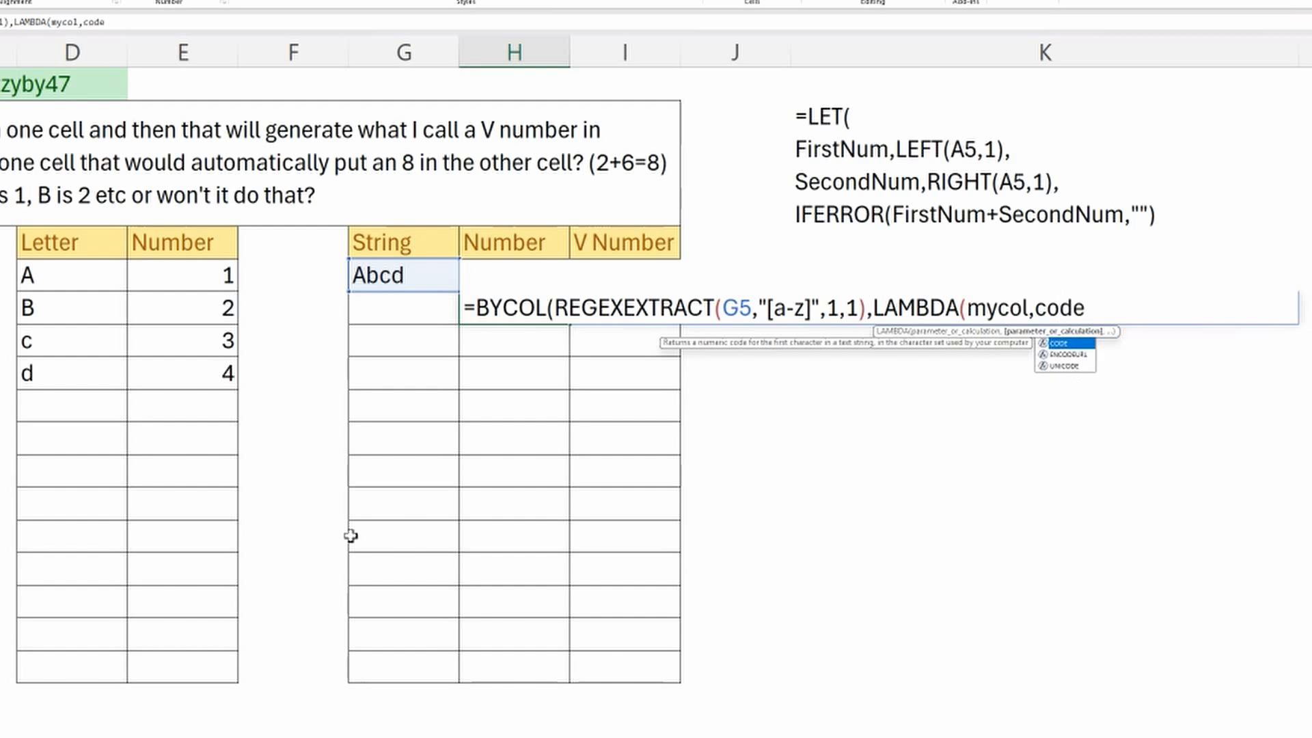
pyautogui.write('(')
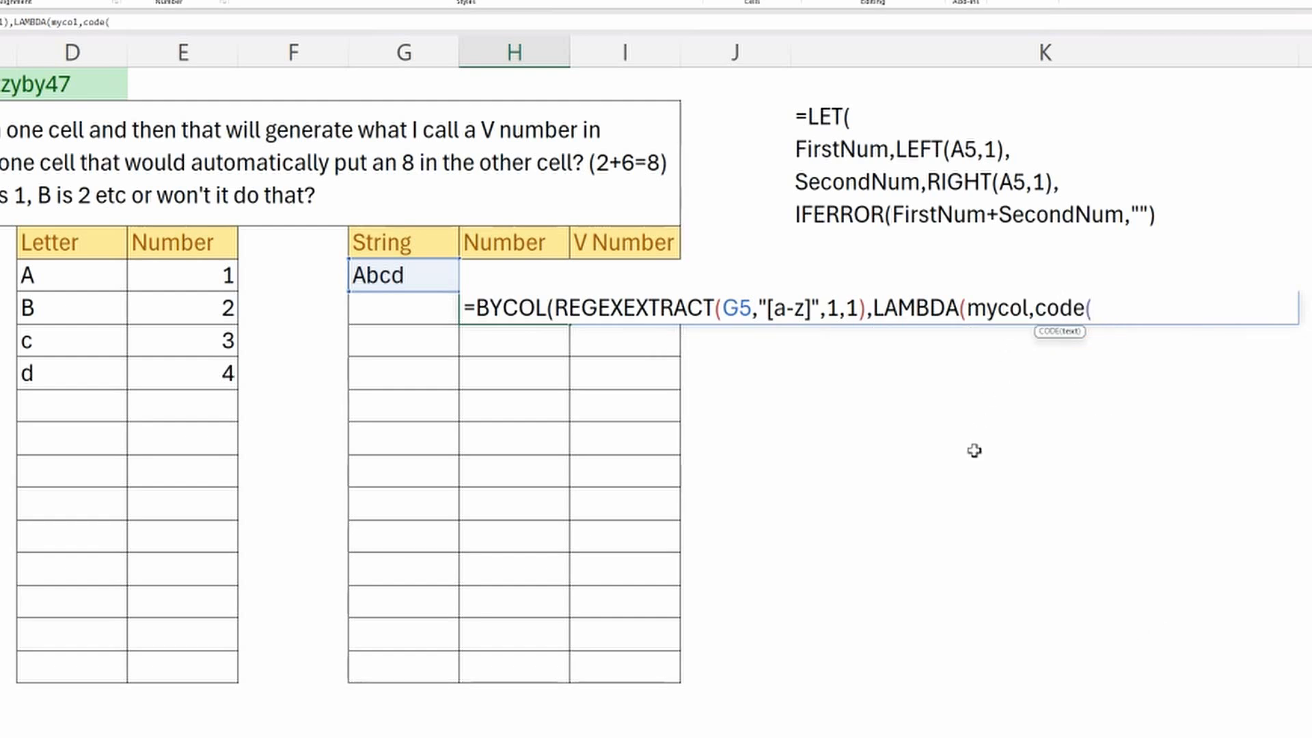
pyautogui.write('upper')
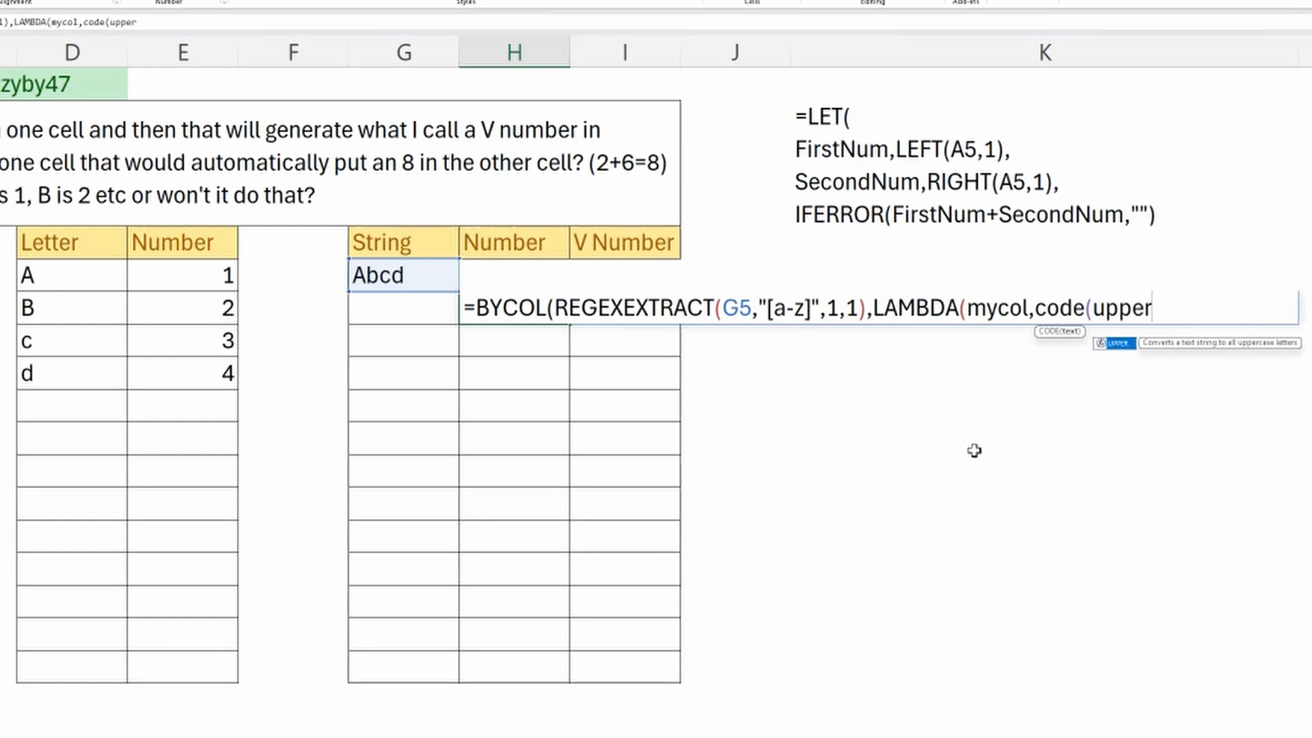
pyautogui.write('(')
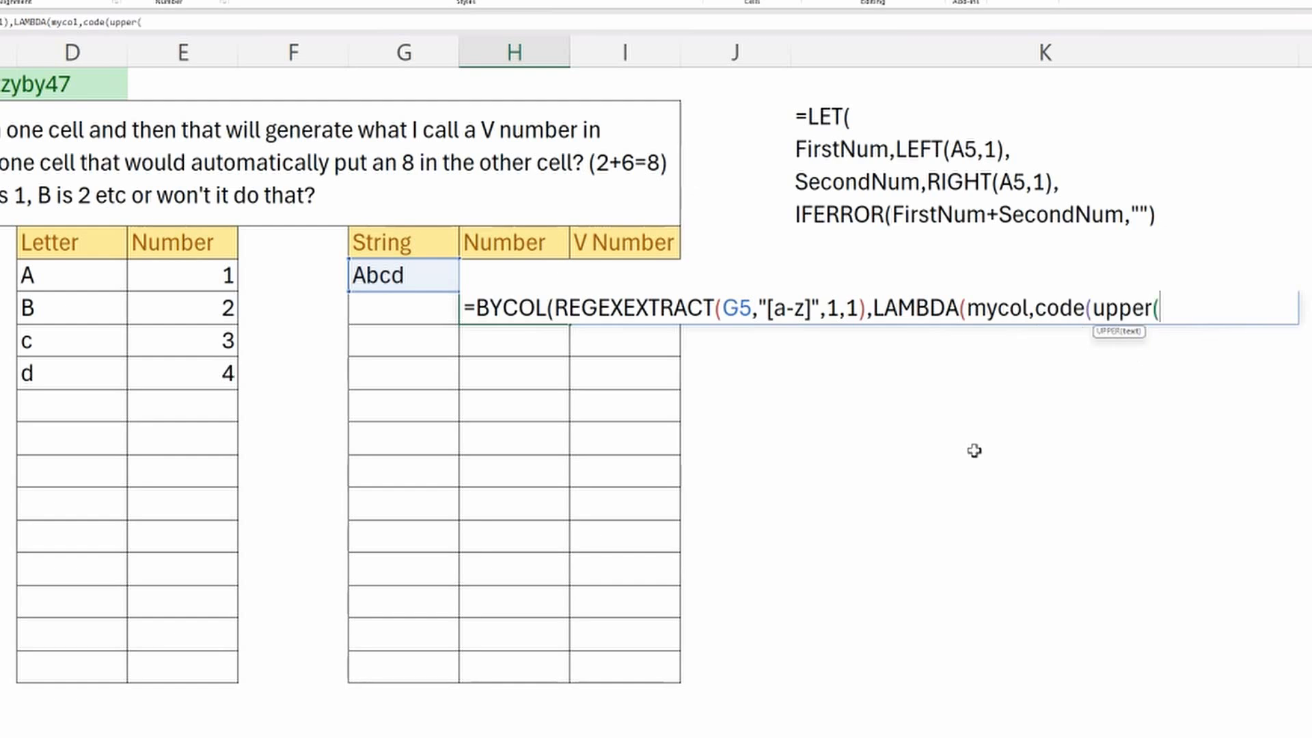
pyautogui.write('my')
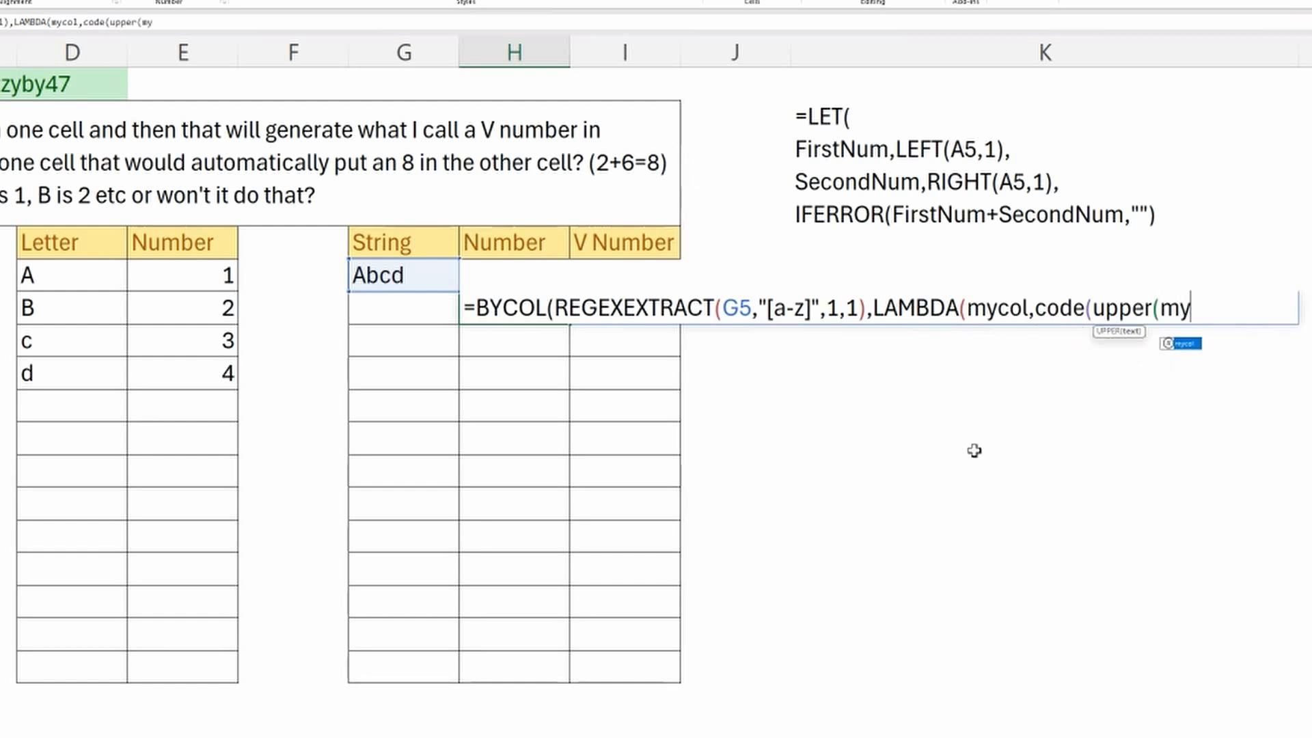
pyautogui.write('col)')
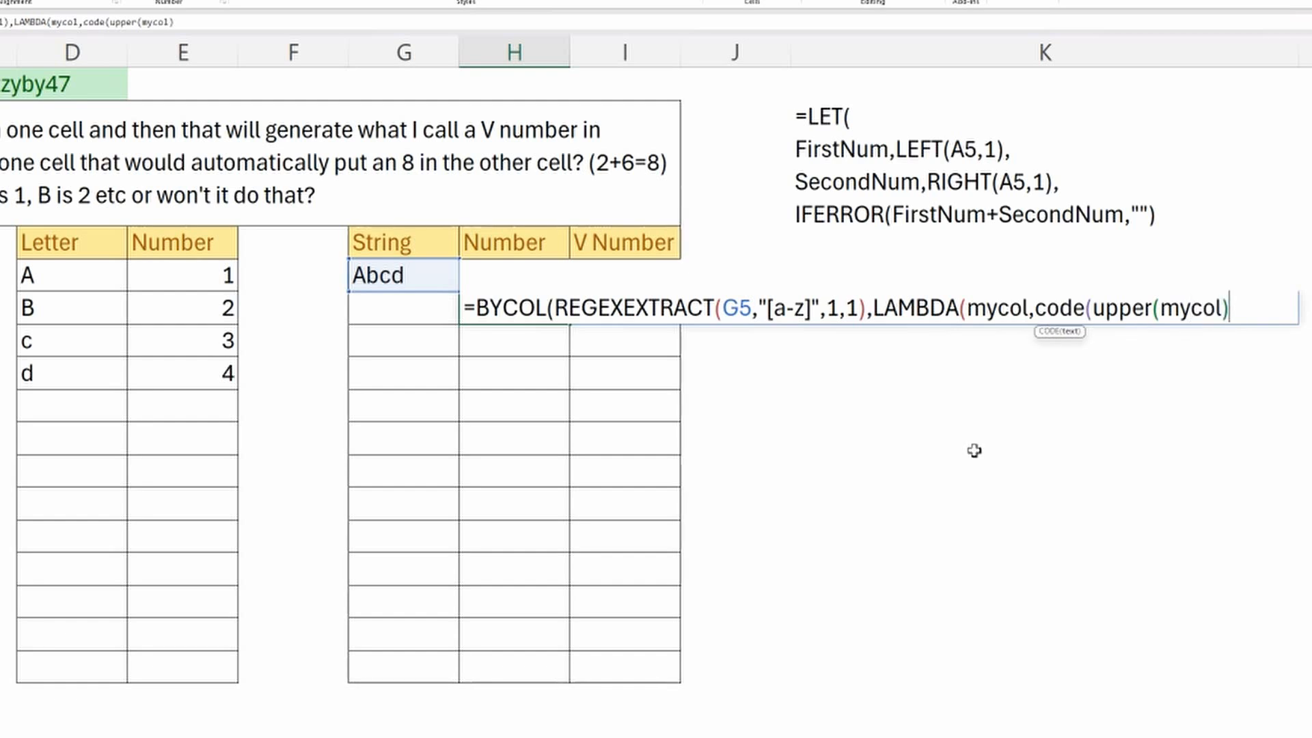
pyautogui.write(')')
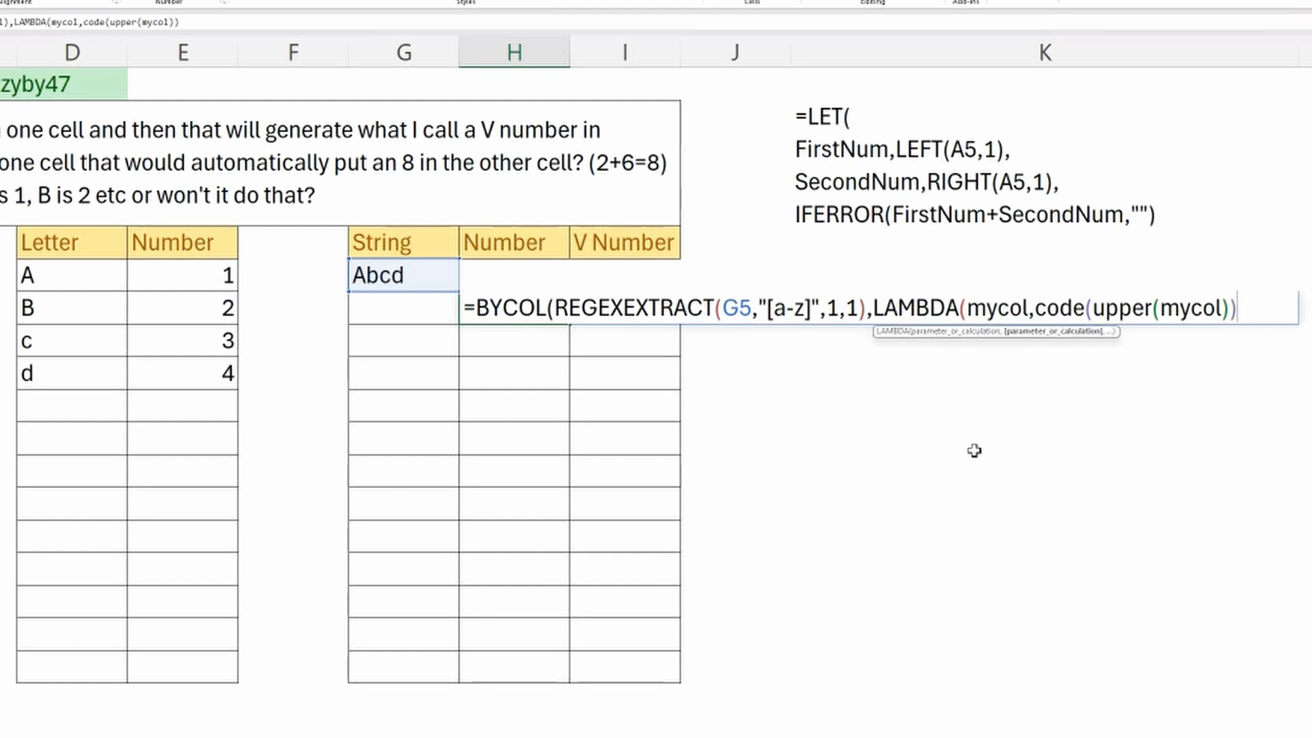
pyautogui.write('-64')
pyautogui.write(')')
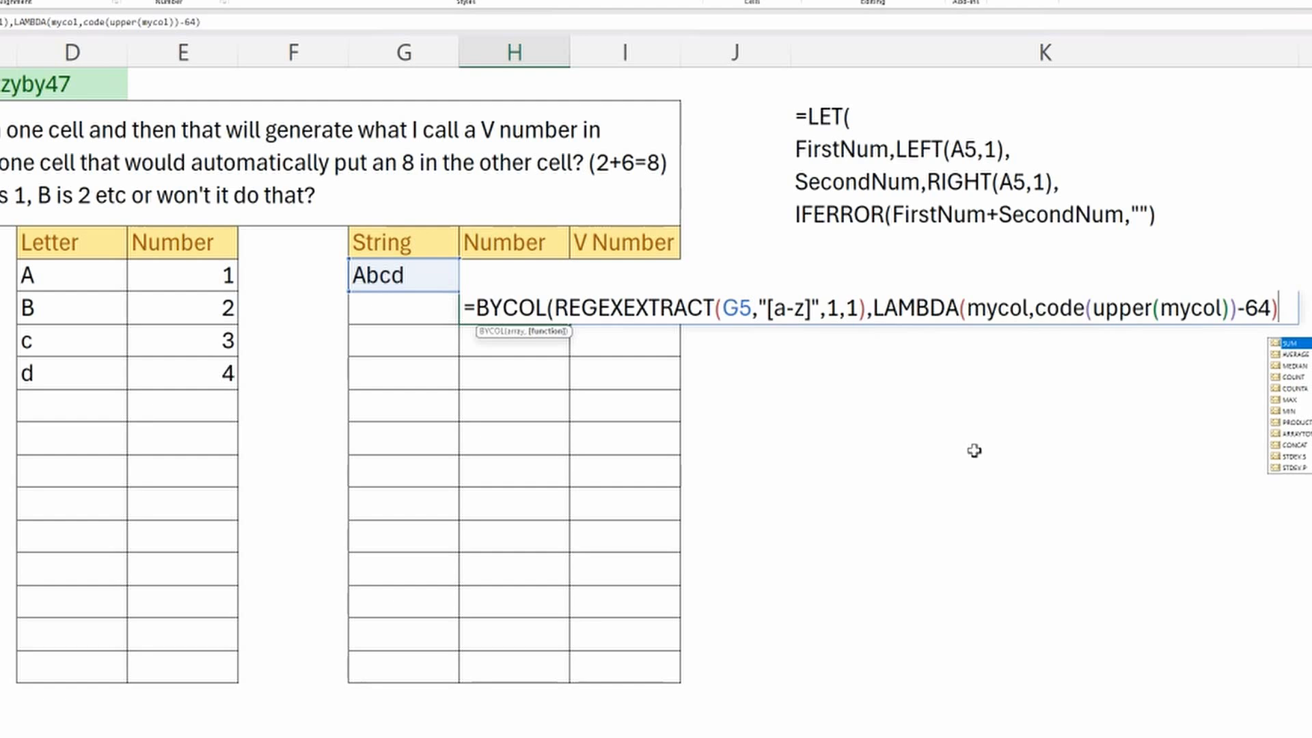
pyautogui.write(')')
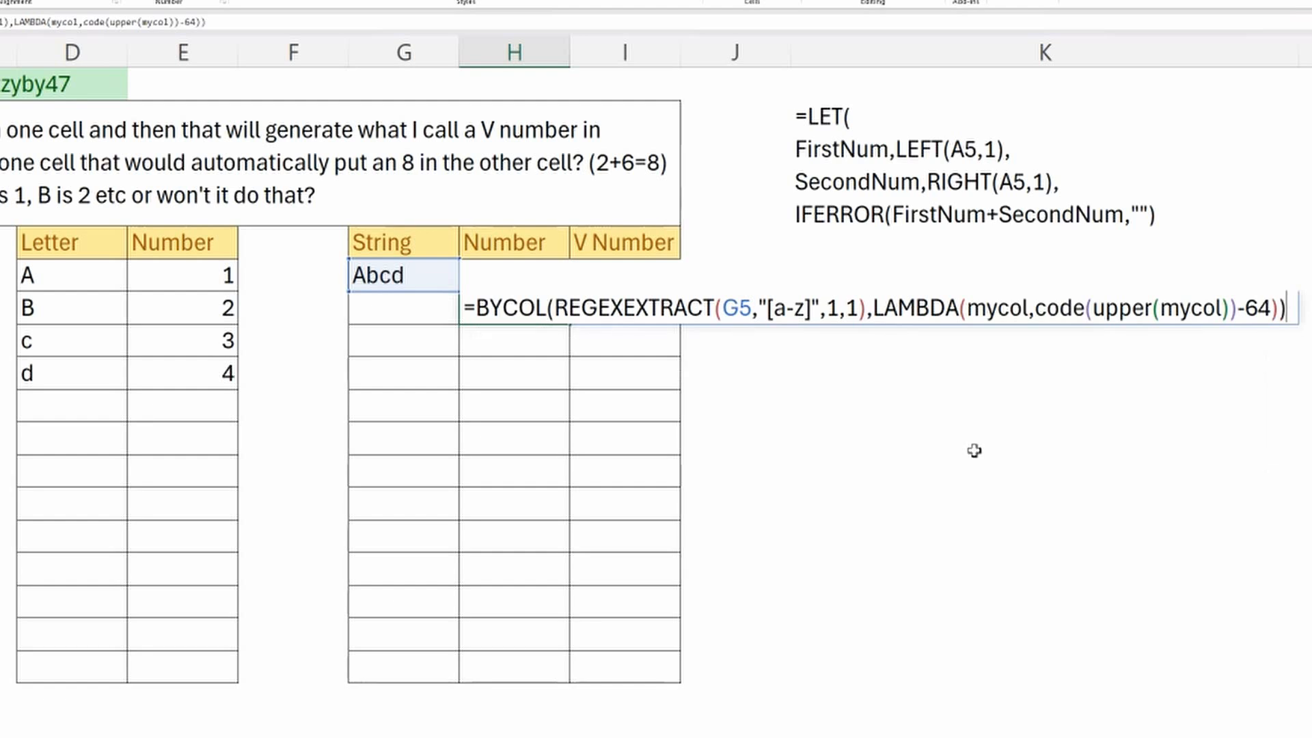
pyautogui.press('Return')
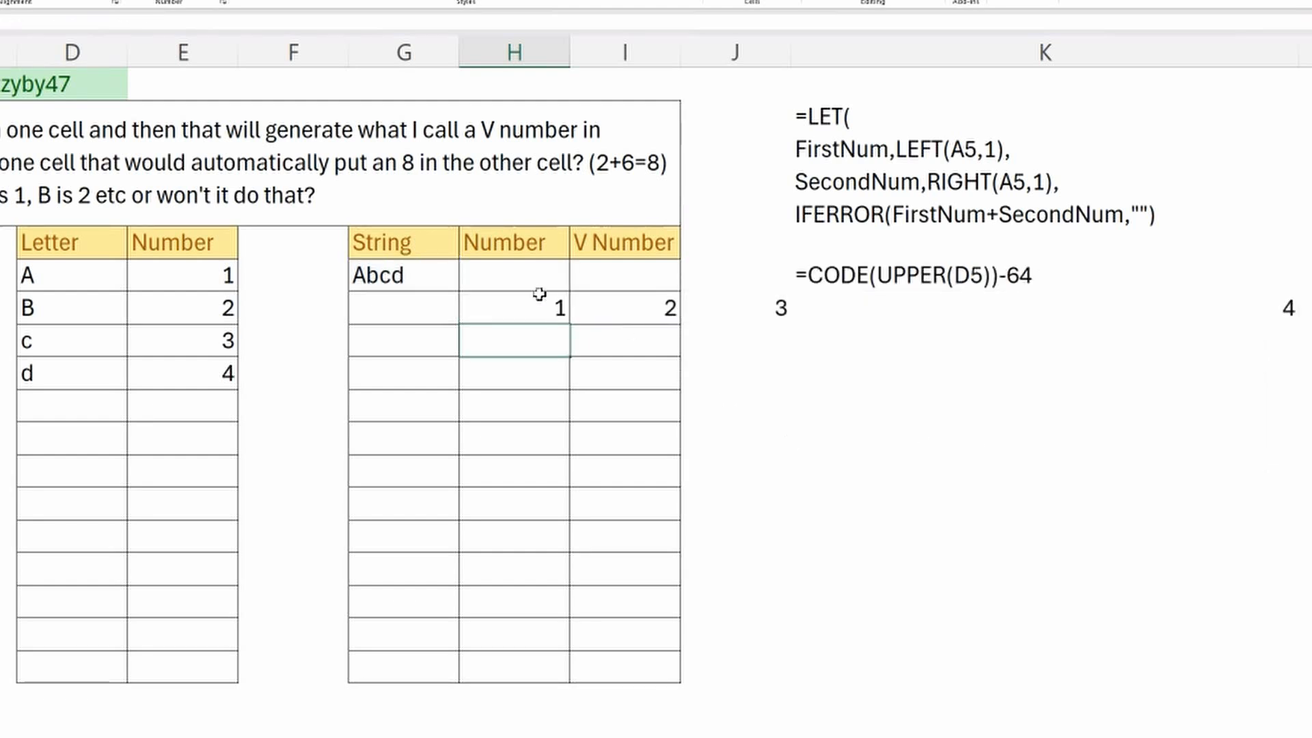
# - Wrap the BYCOL formula in H6 in ARRAYTOTEXT, leaving the format argument out
pyautogui.click(540, 295)
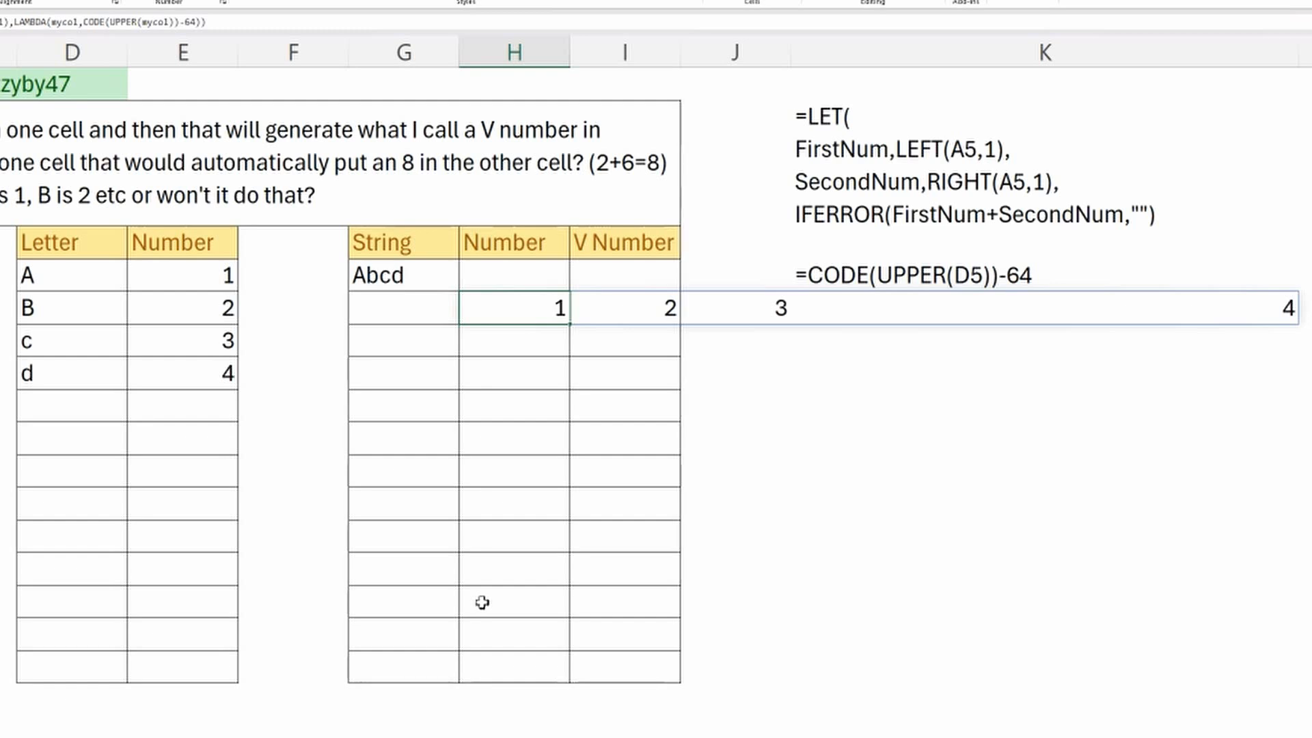
pyautogui.press('F2')
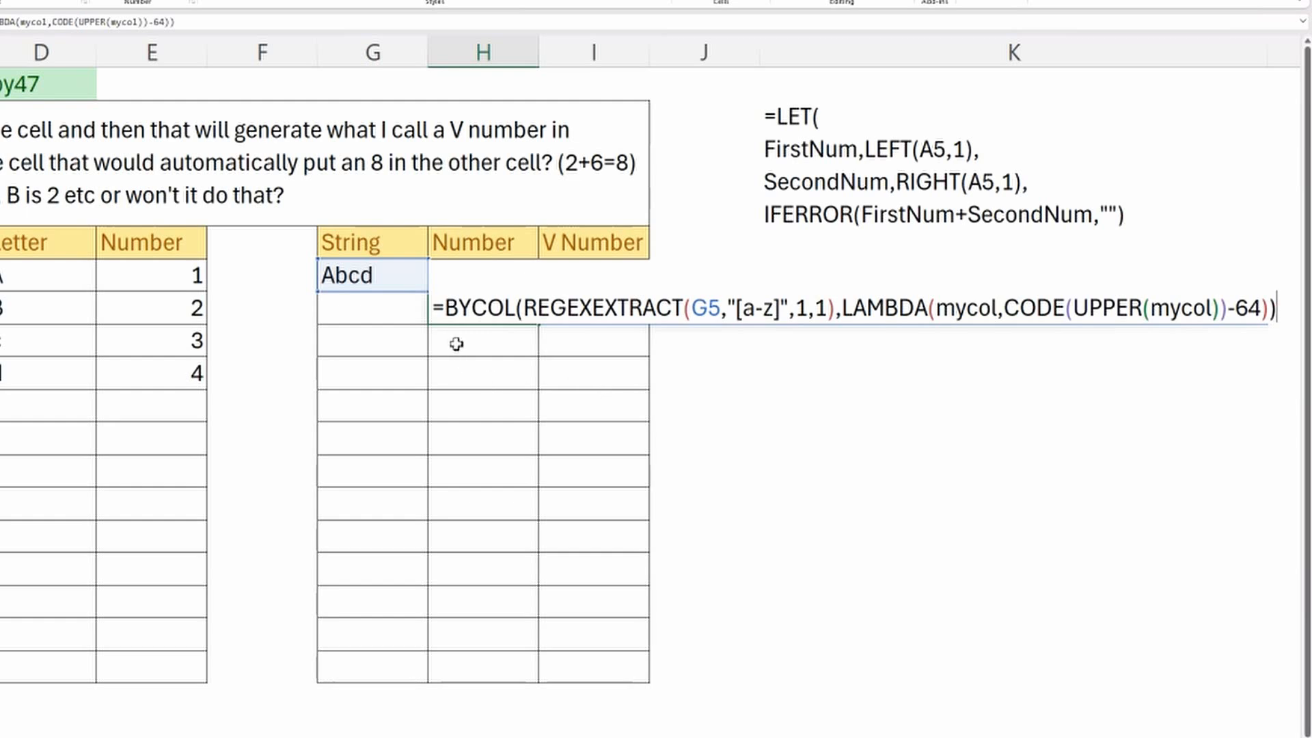
pyautogui.click(445, 310)
pyautogui.write('arr')
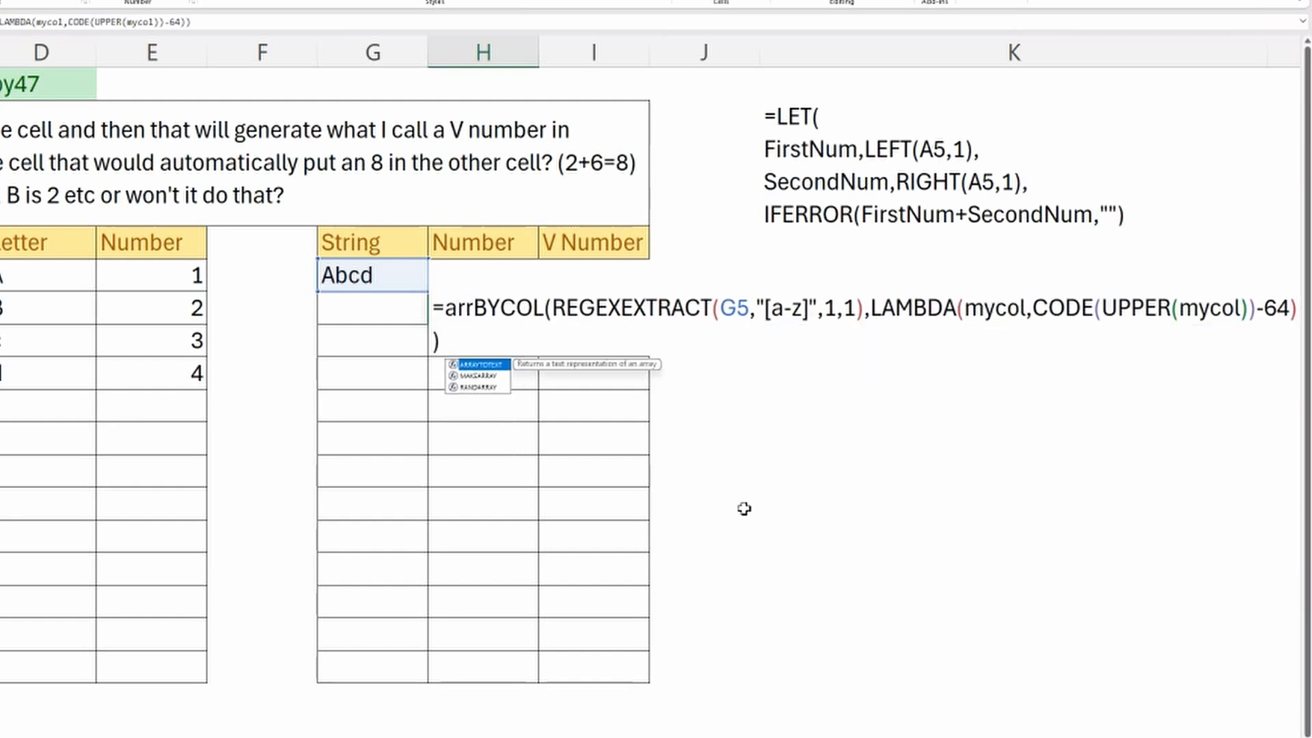
pyautogui.doubleClick(504, 366)
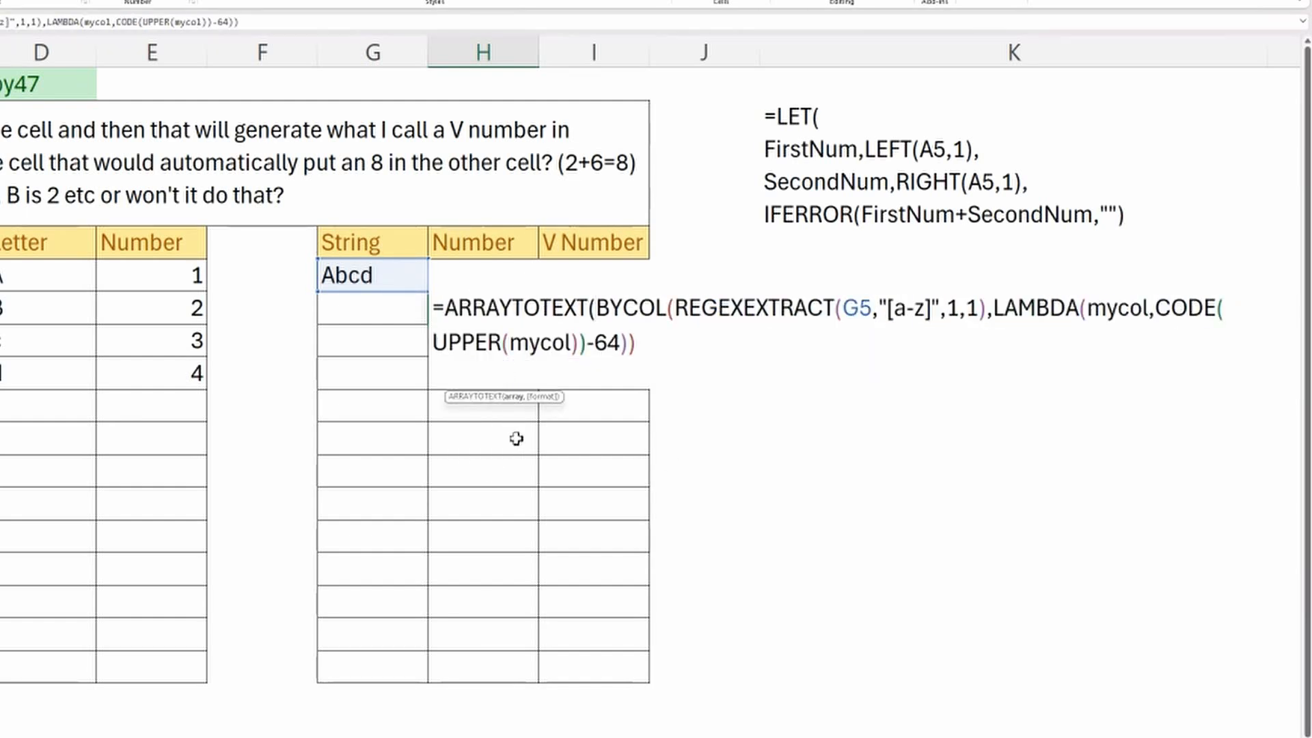
pyautogui.click(655, 349)
pyautogui.write(')')
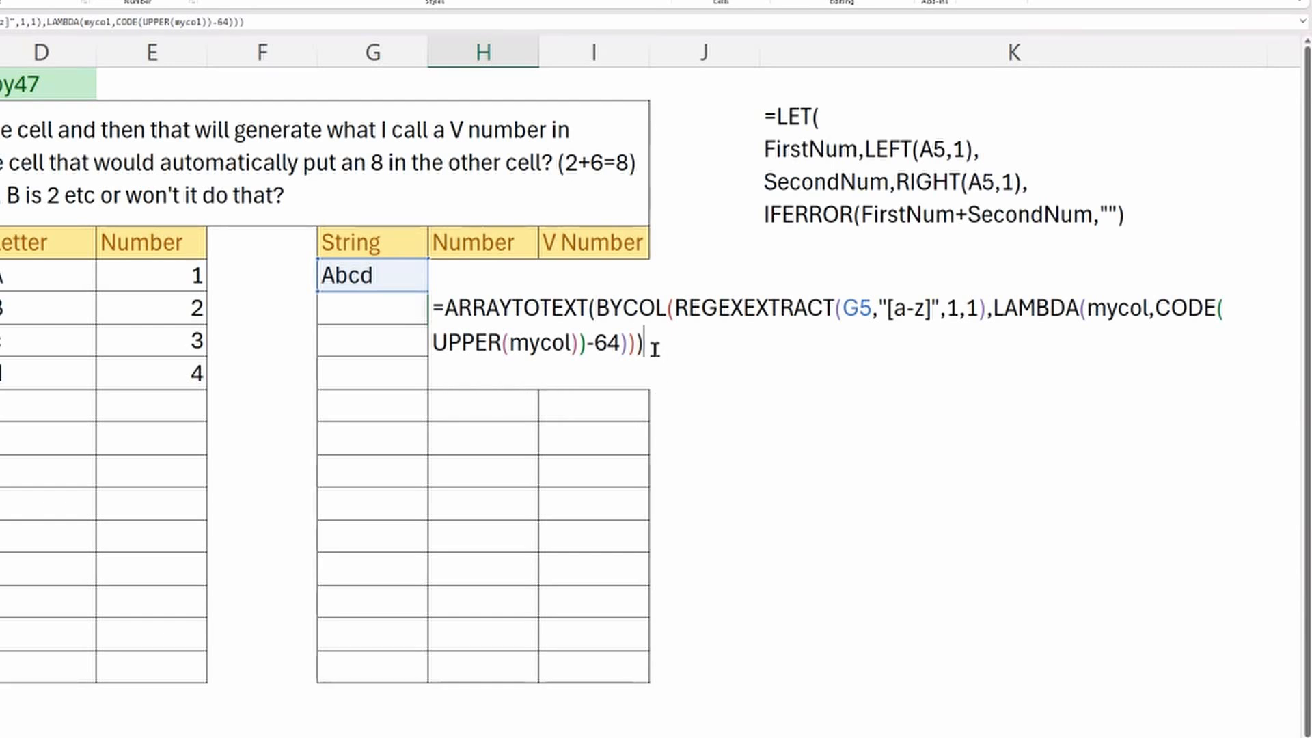
pyautogui.press('Return')
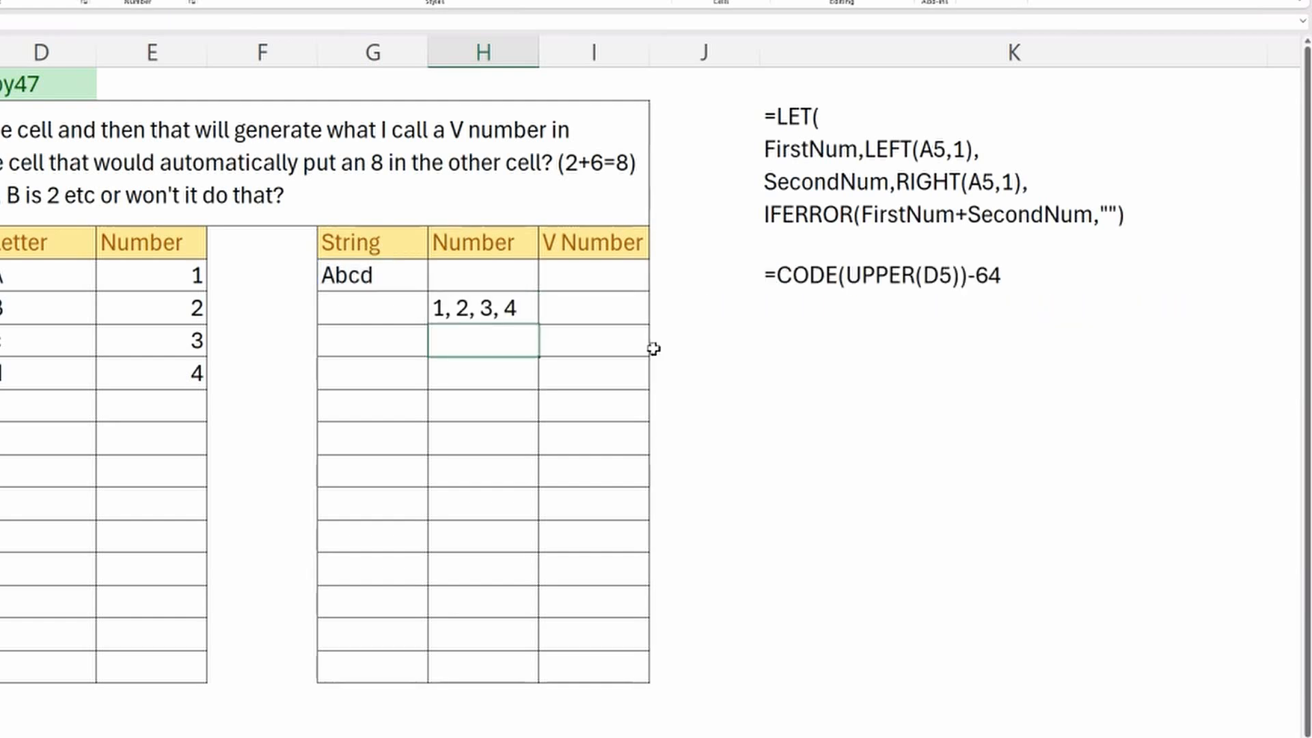
# - Wrap the H6 formula in TEXTSPLIT with the column delimiter omitted and "," as the row delimiter
pyautogui.click(454, 306)
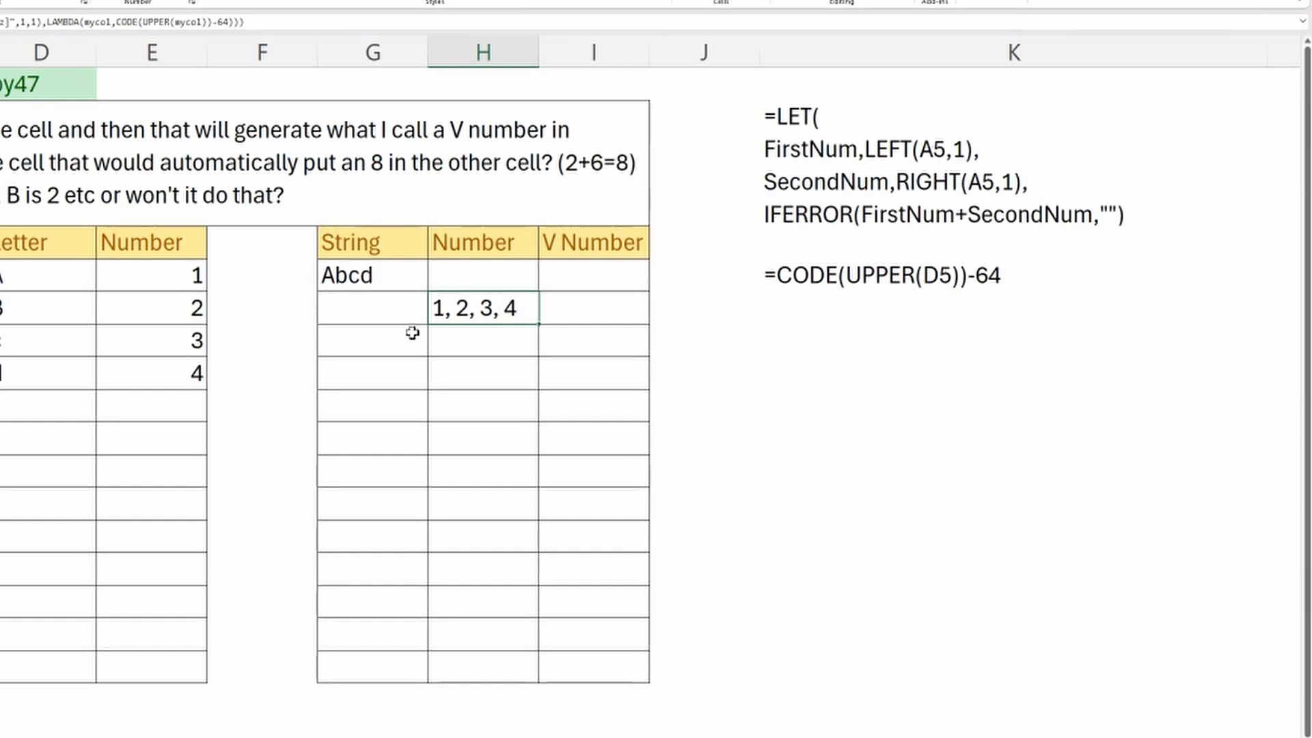
pyautogui.press('F2')
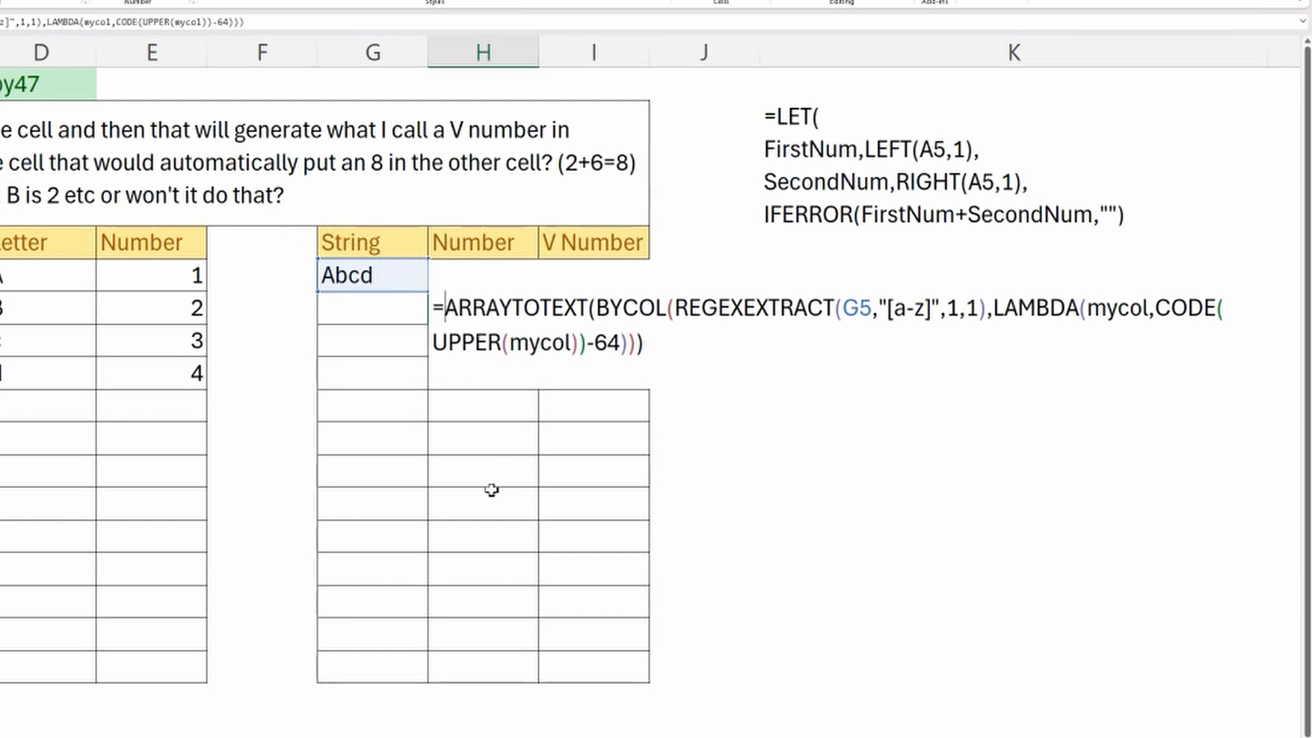
pyautogui.write('tex')
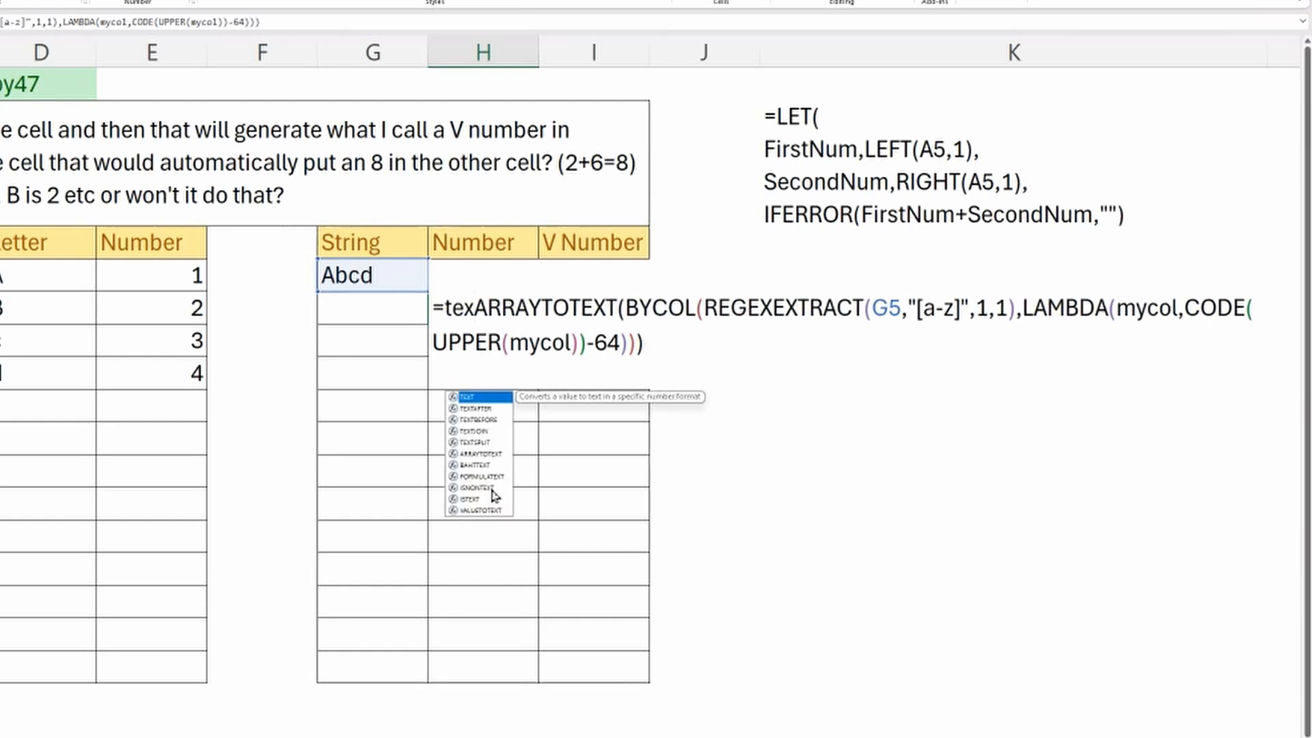
pyautogui.doubleClick(486, 442)
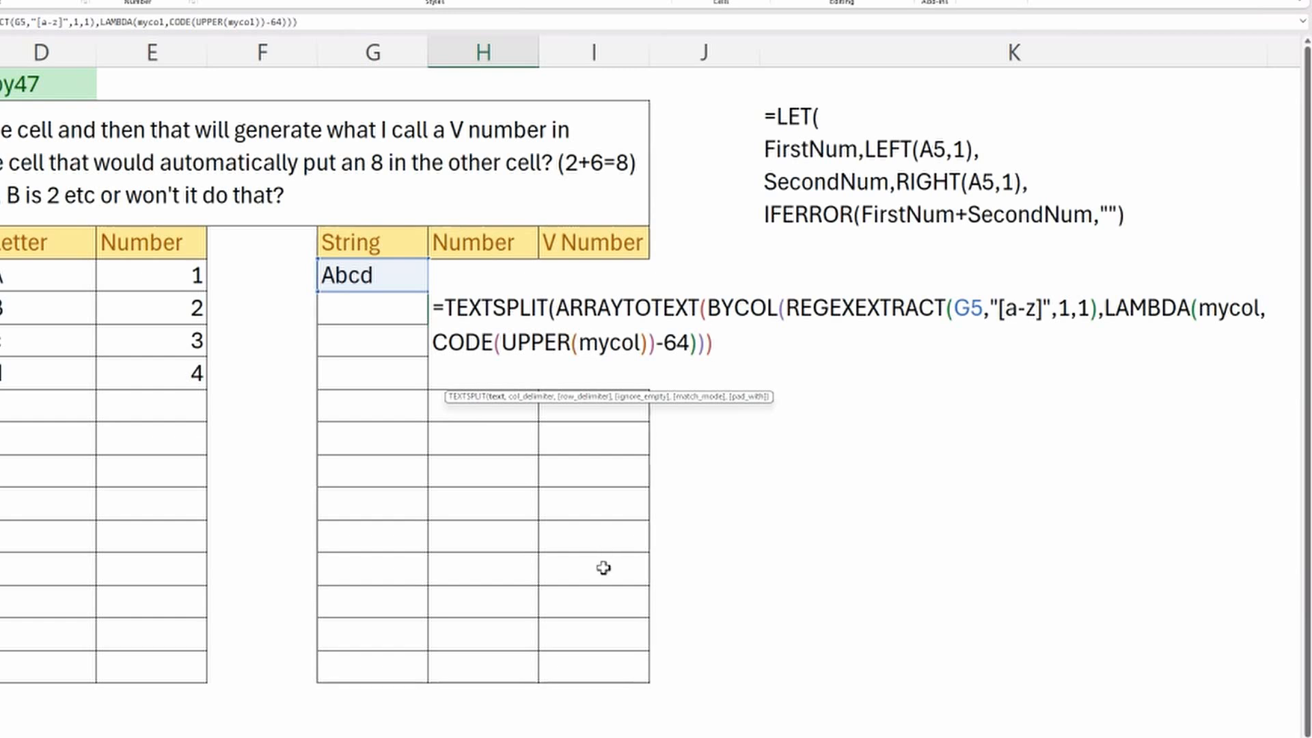
pyautogui.write(',')
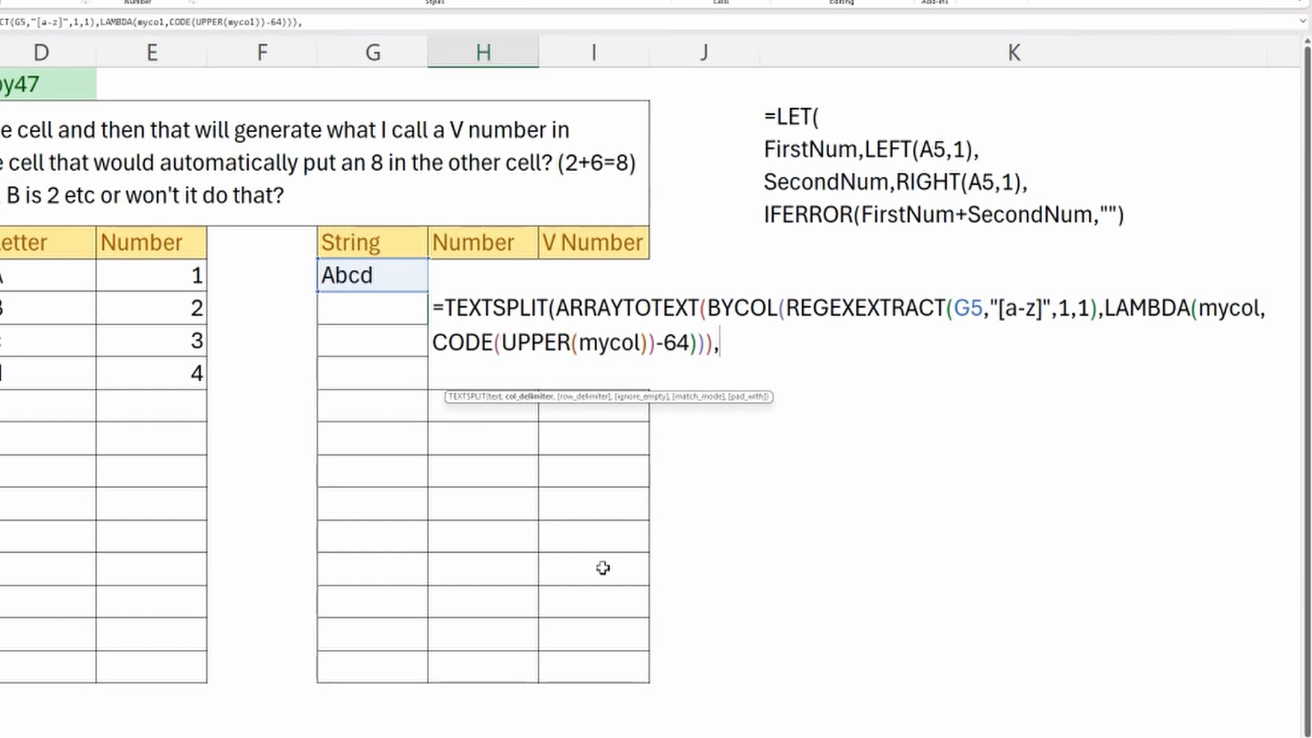
pyautogui.write(',')
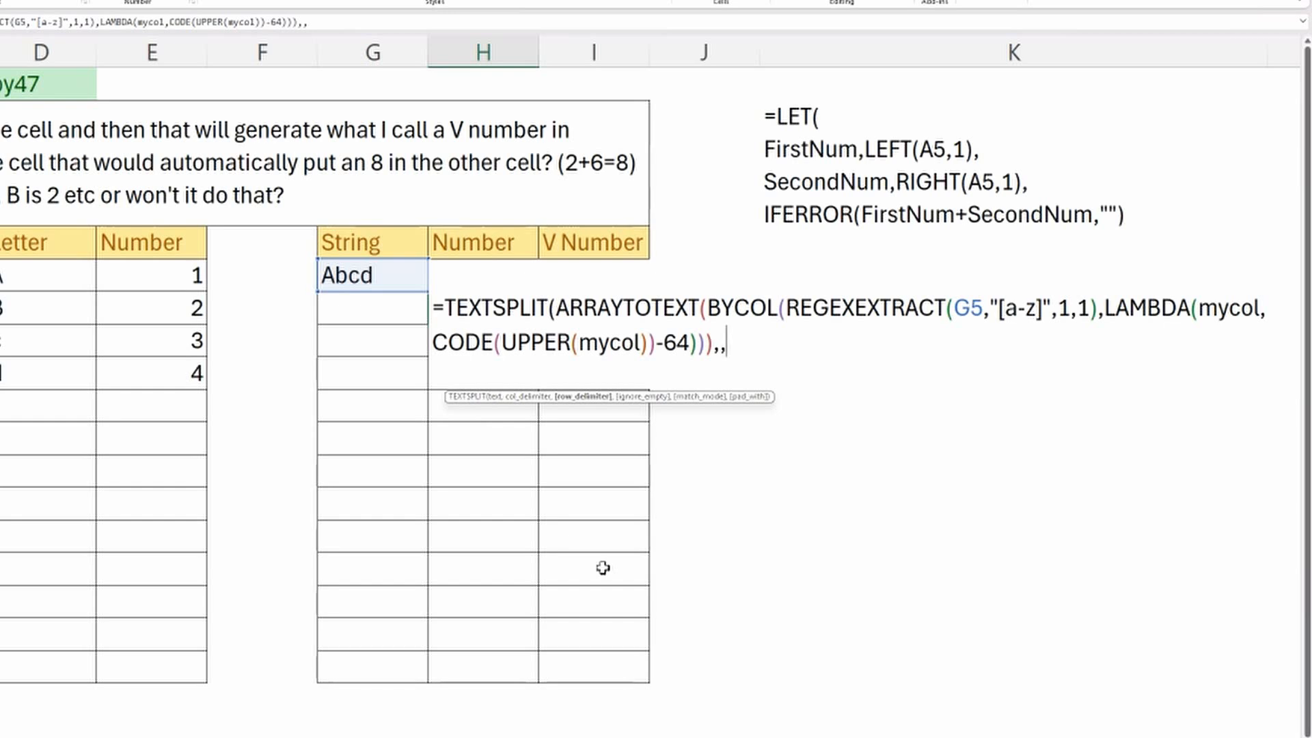
pyautogui.write('",")')
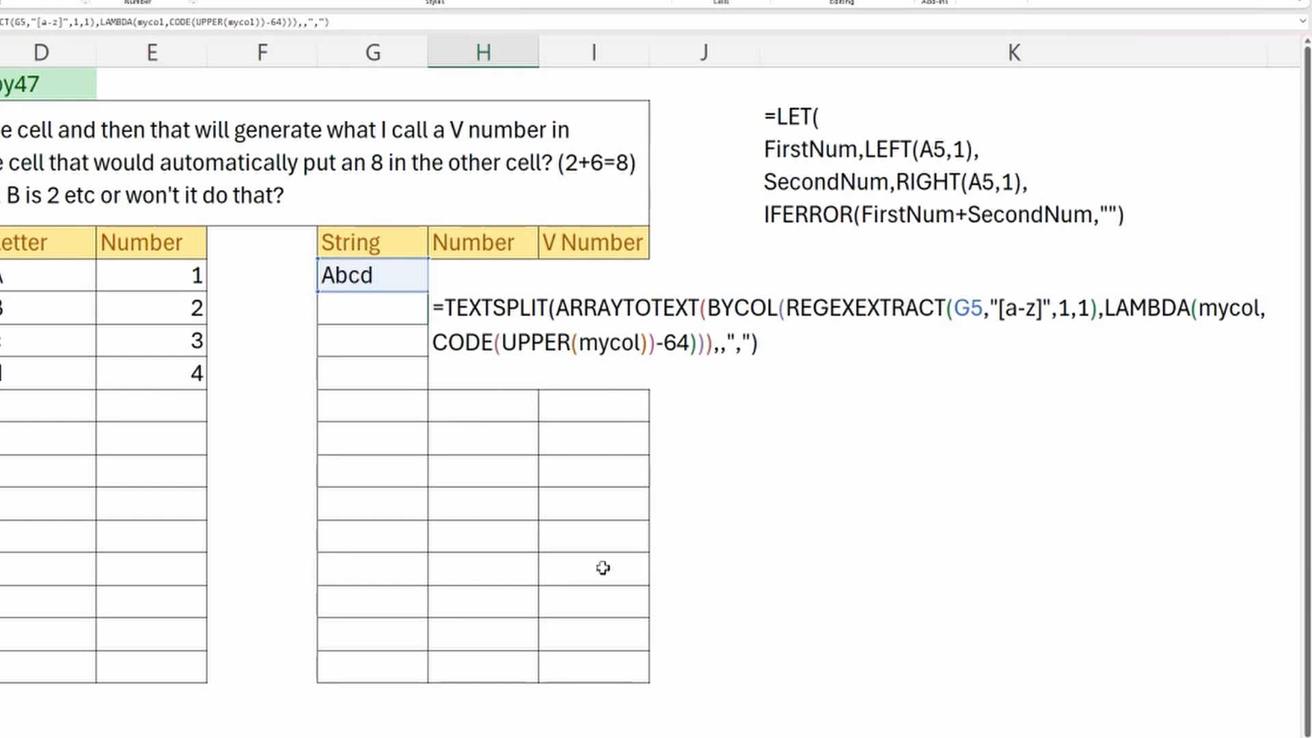
pyautogui.press('Return')
# - Wrap the TEXTSPLIT formula in H6 in VALUE to convert the split text into numbers
pyautogui.click(481, 313)
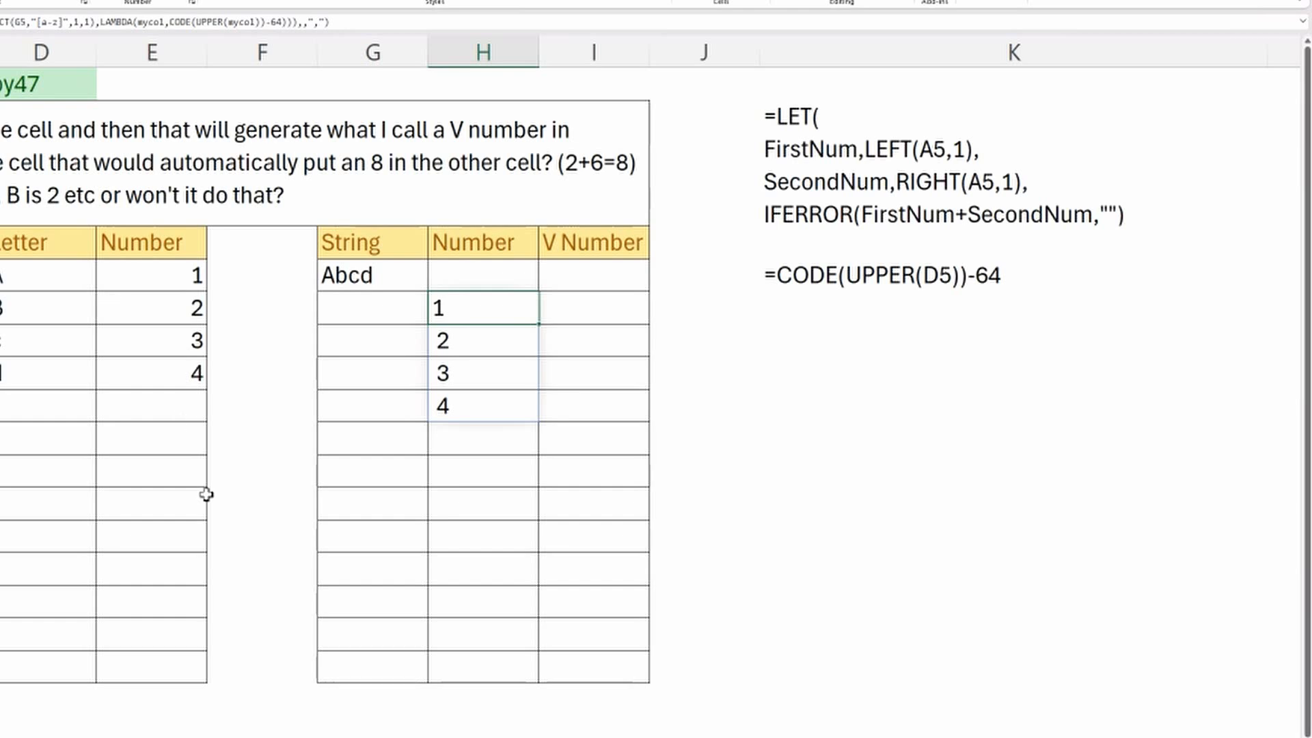
pyautogui.press('F2')
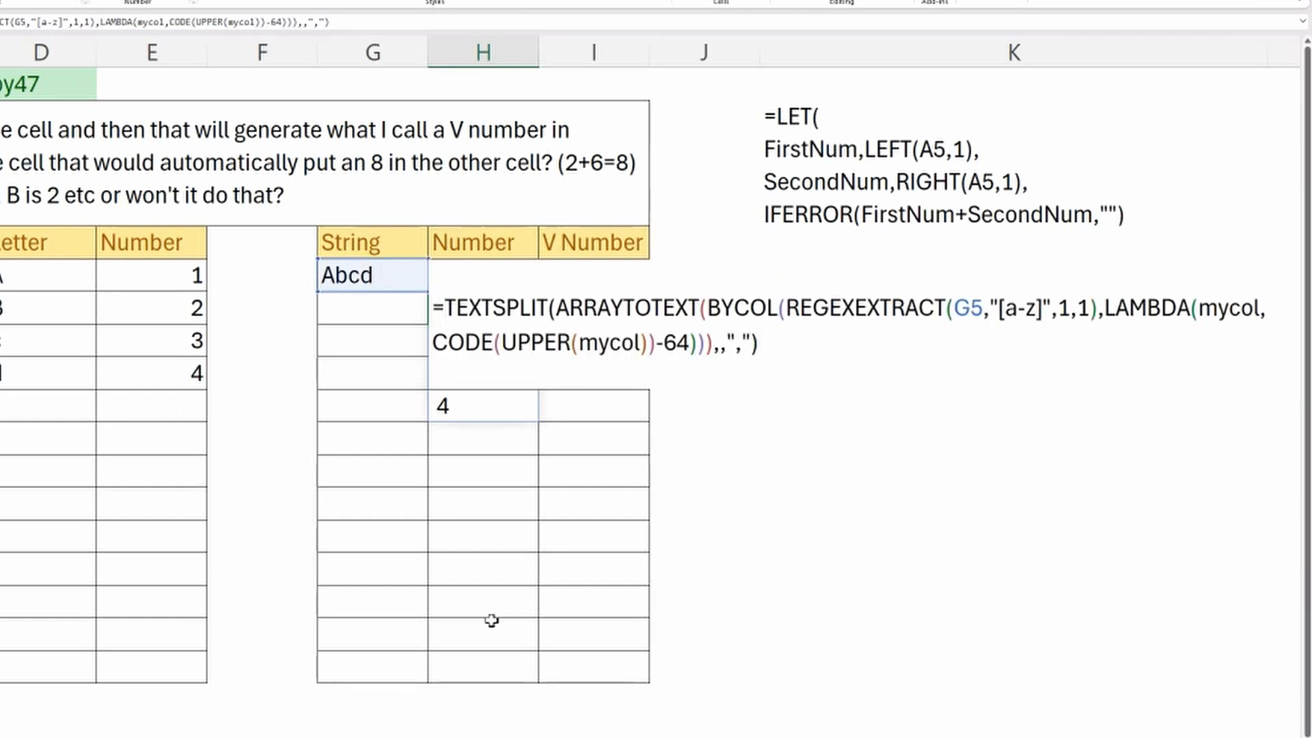
pyautogui.write('value')
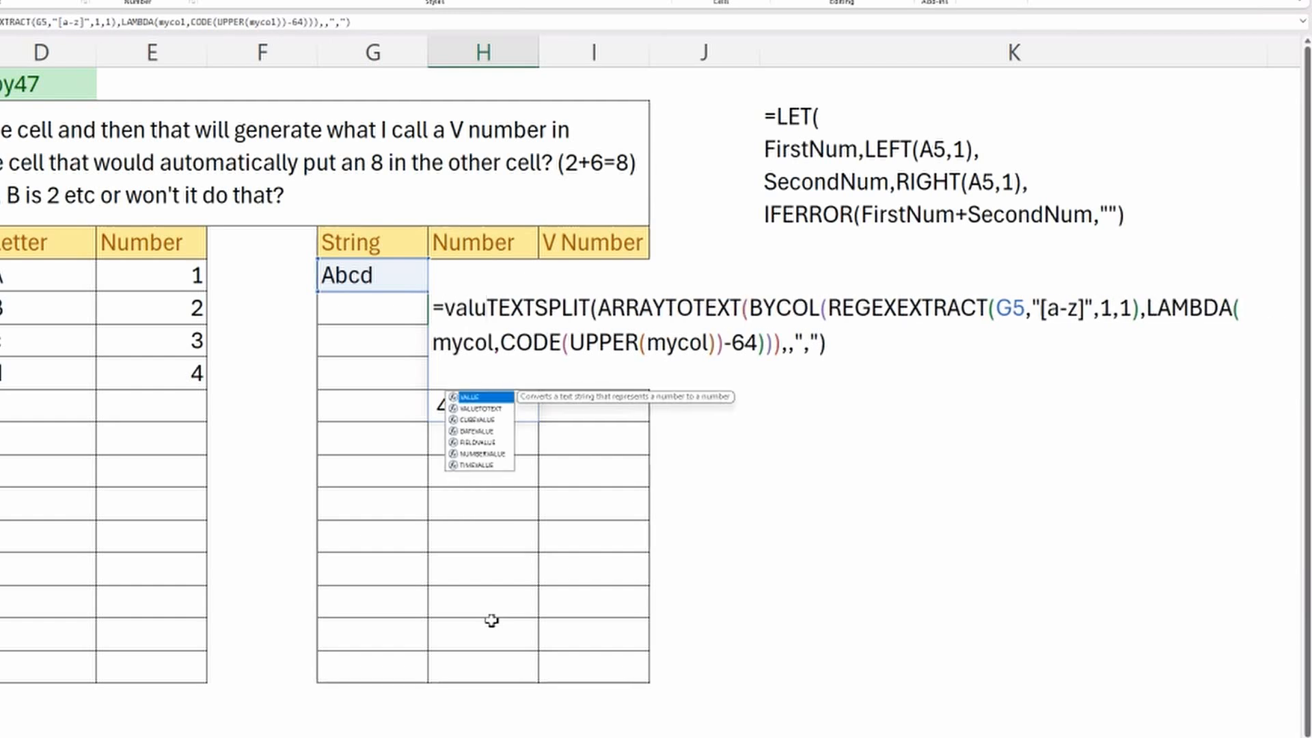
pyautogui.write('(')
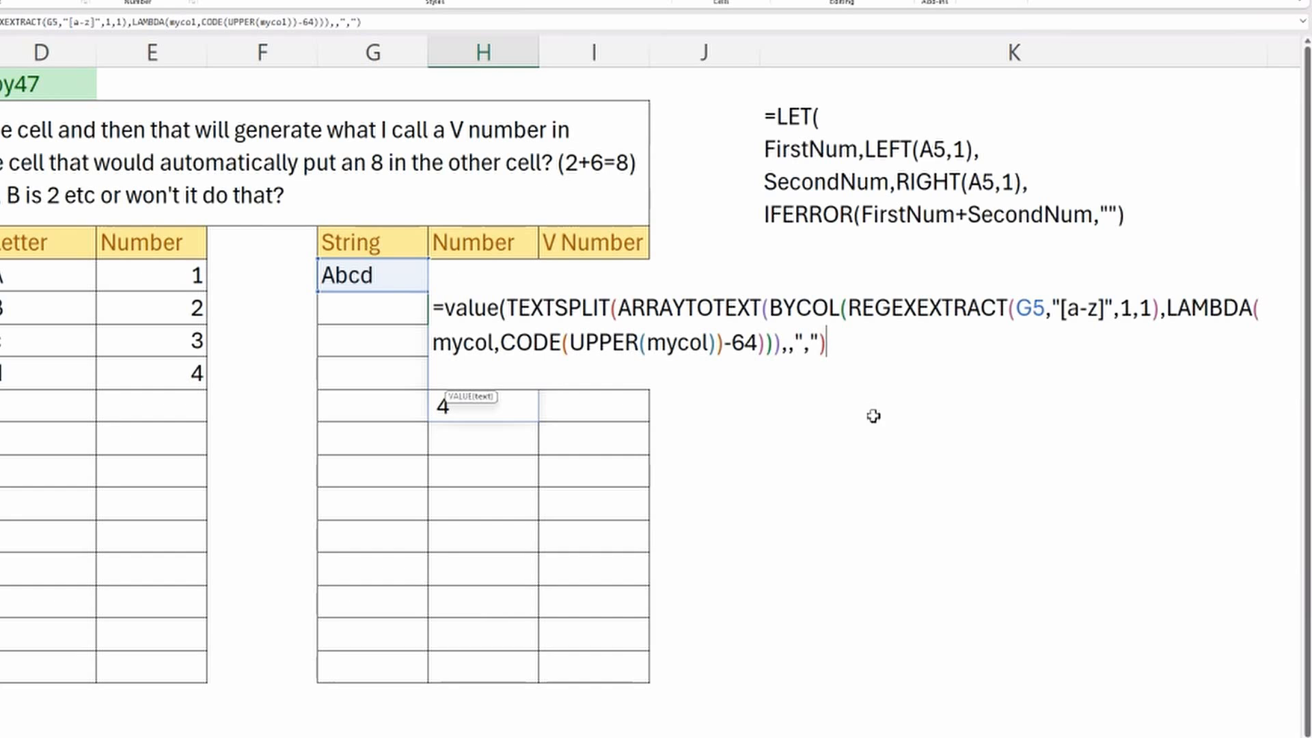
pyautogui.write(')')
pyautogui.press('Return')
# - Expand the formula bar and copy the full text of the H6 formula, leaving the cell unchanged
pyautogui.click(524, 318)
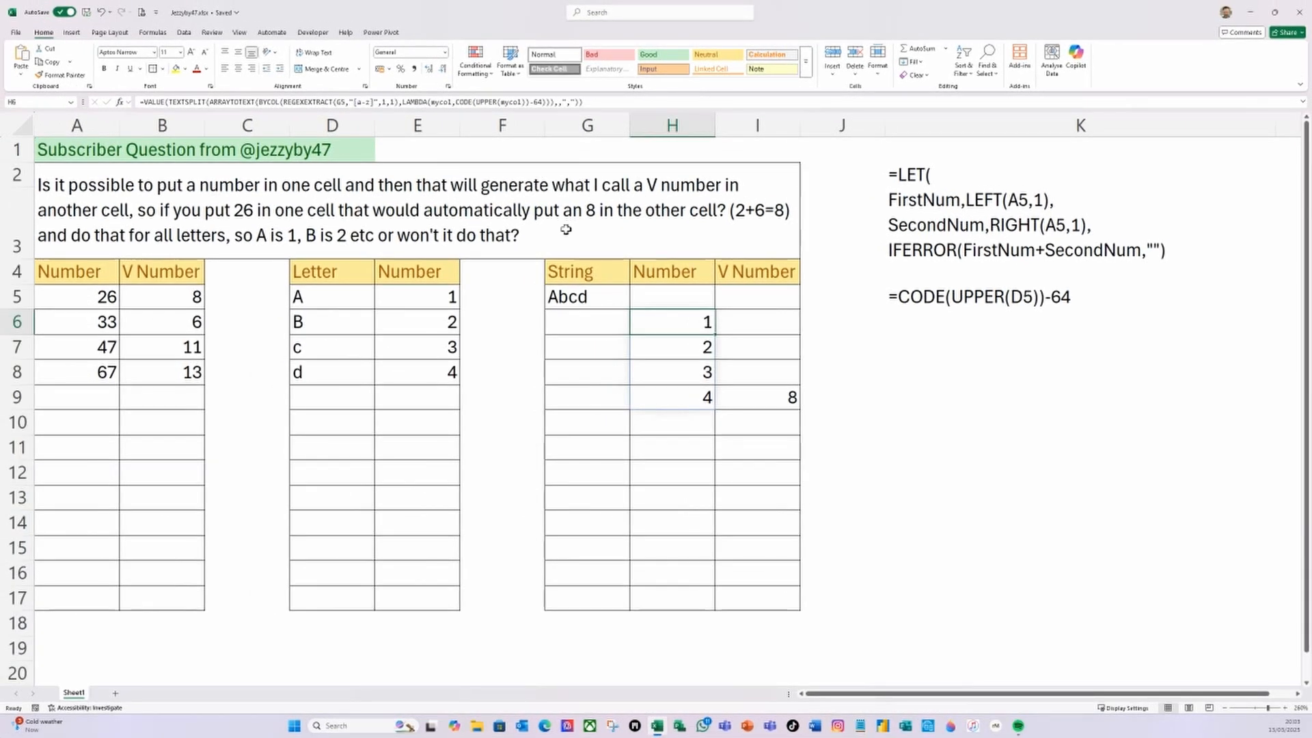
pyautogui.click(1302, 103)
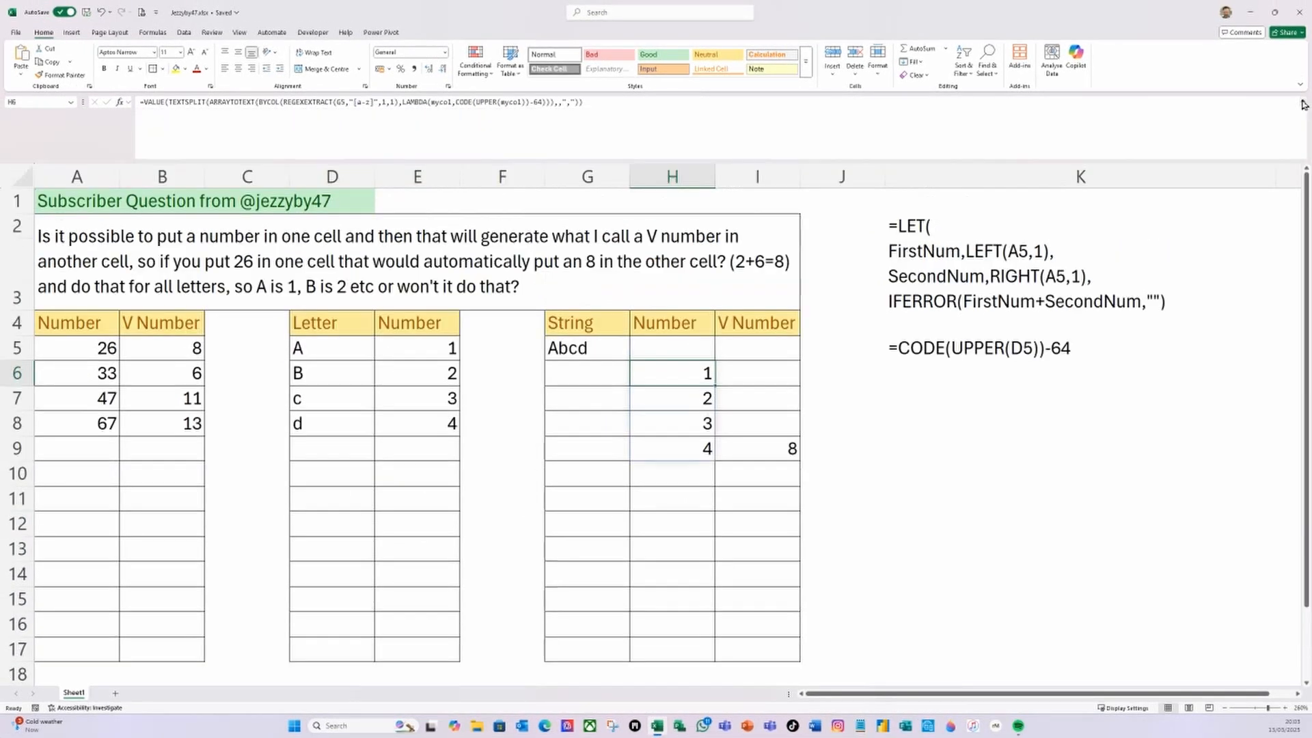
pyautogui.click(613, 106)
pyautogui.moveTo(613, 106); pyautogui.dragTo(40, 77)
pyautogui.hotkey('ctrl', 'c')
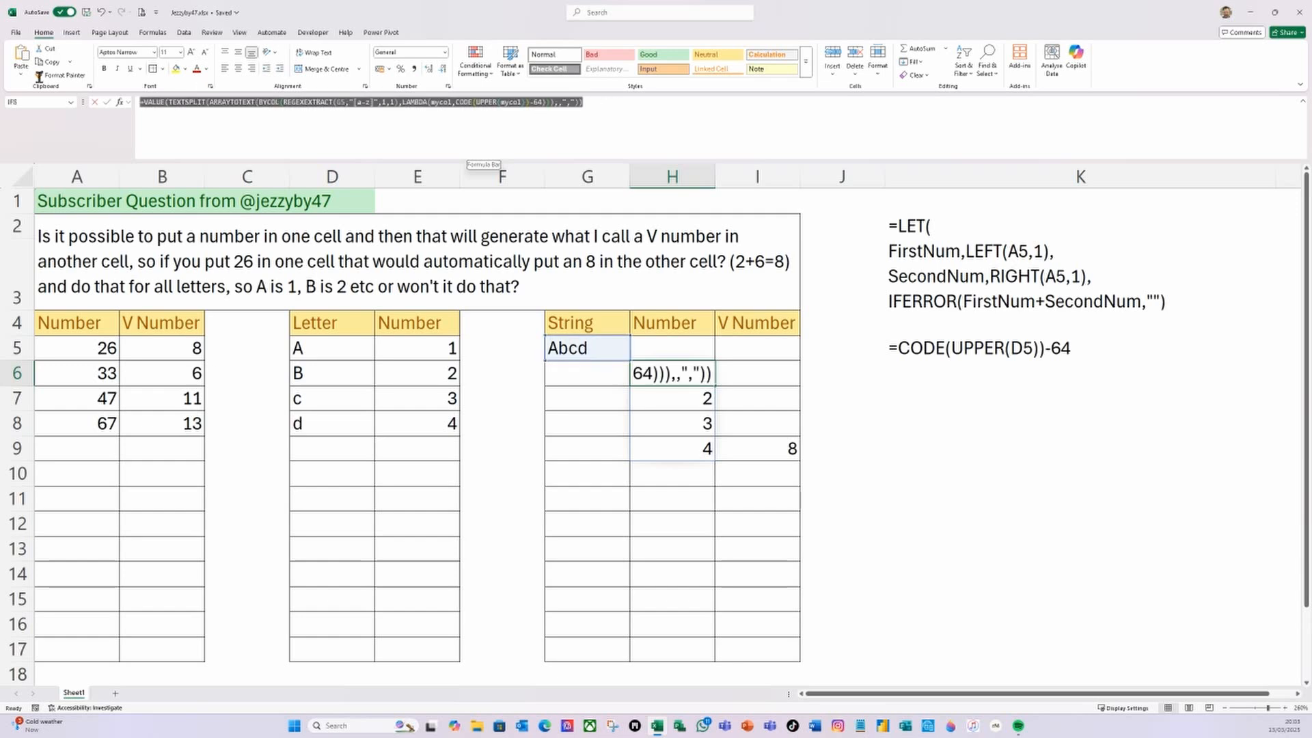
pyautogui.press('Escape')
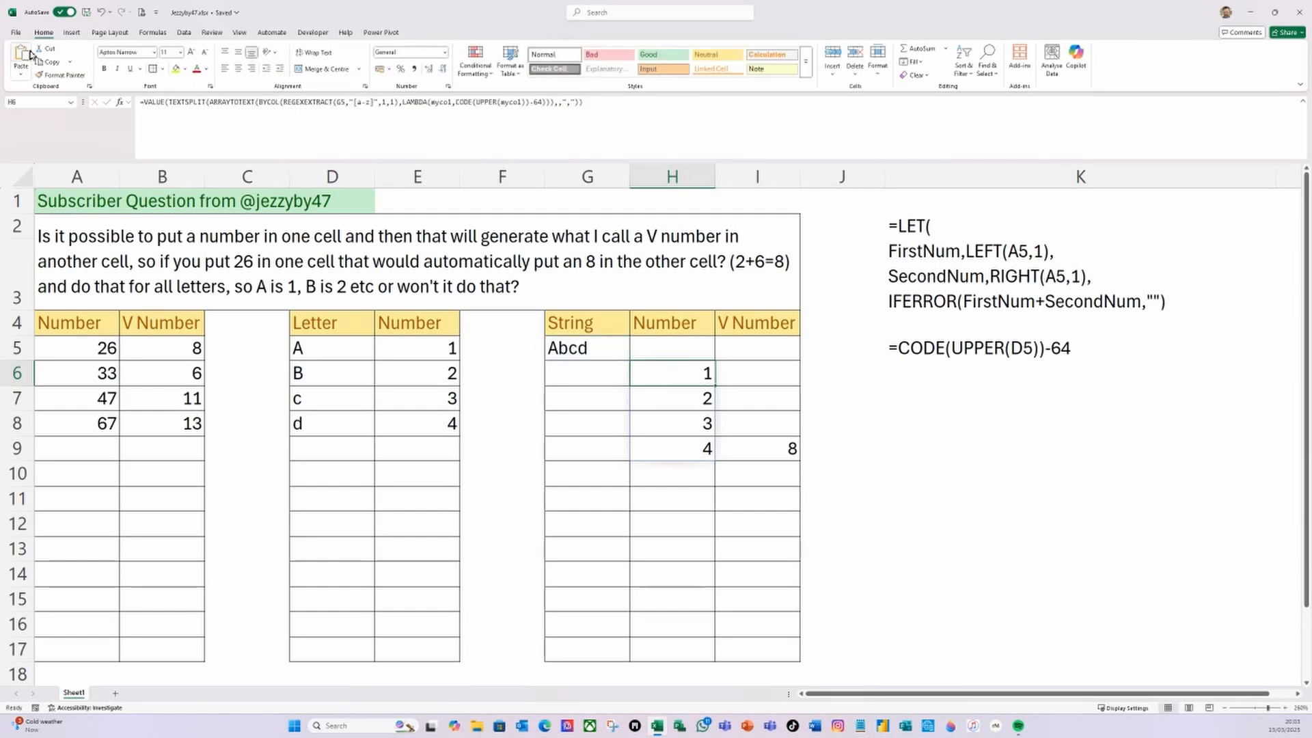
# - Clear the formula in H6 and the stray entry in I9
pyautogui.click(671, 348)
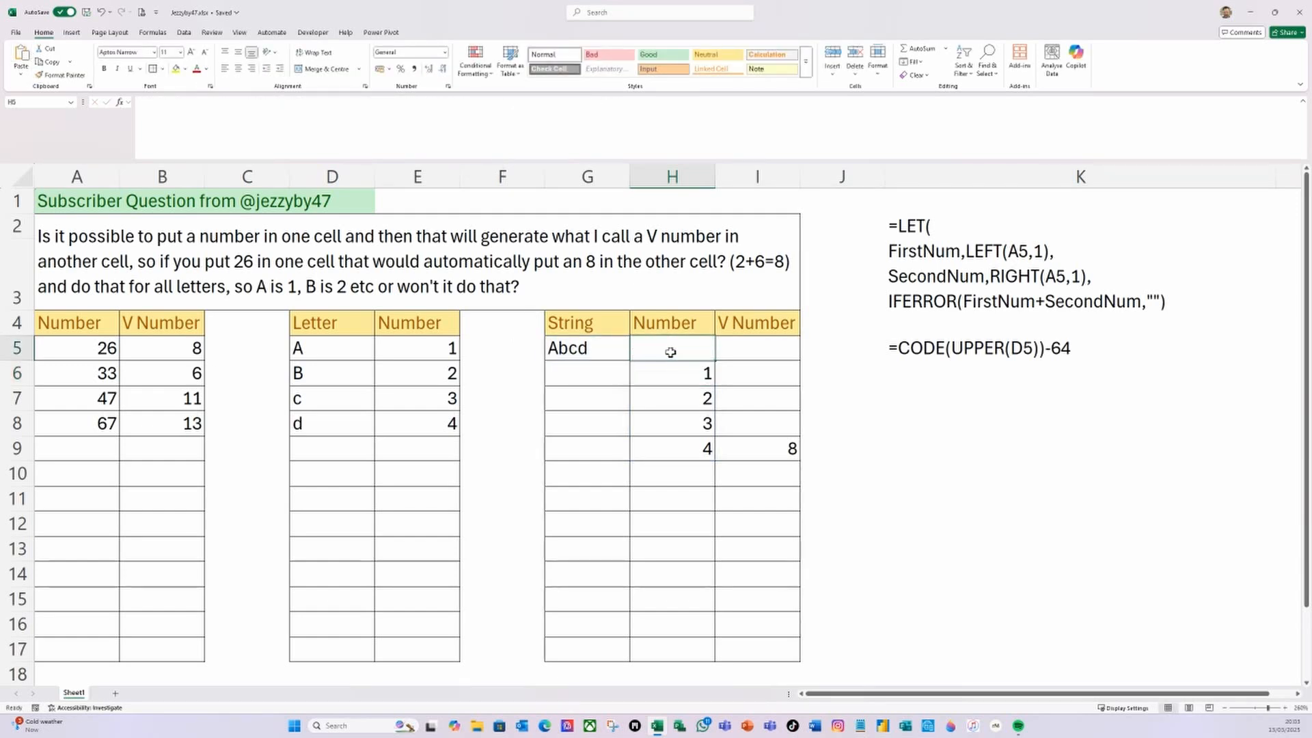
pyautogui.click(679, 371)
pyautogui.moveTo(679, 372)
pyautogui.mouseDown()
pyautogui.moveTo(687, 435)
pyautogui.moveTo(689, 378)
pyautogui.mouseUp()
pyautogui.press('Delete')
# - Enter the copied VALUE(TEXTSPLIT(...)) formula in H5, beside the string in G5
pyautogui.click(674, 347)
pyautogui.click(301, 121)
pyautogui.hotkey('ctrl', 'v')
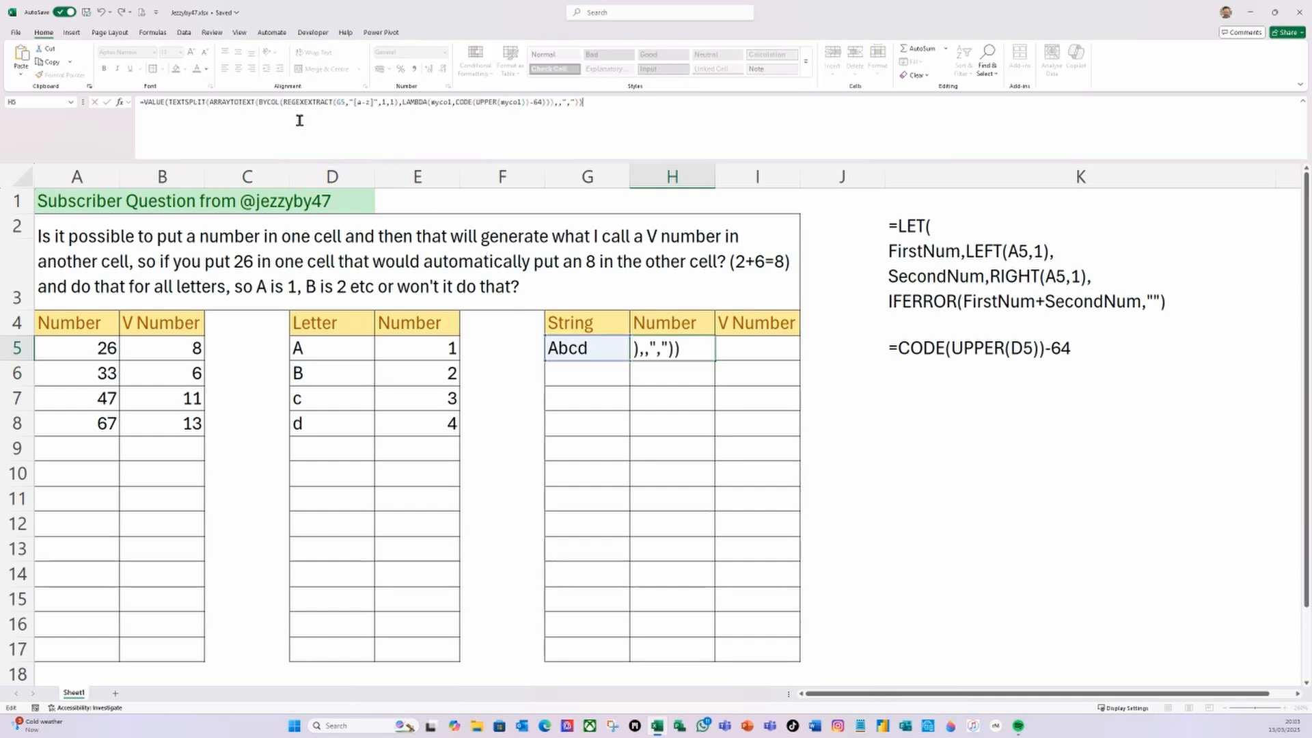
pyautogui.press('Return')
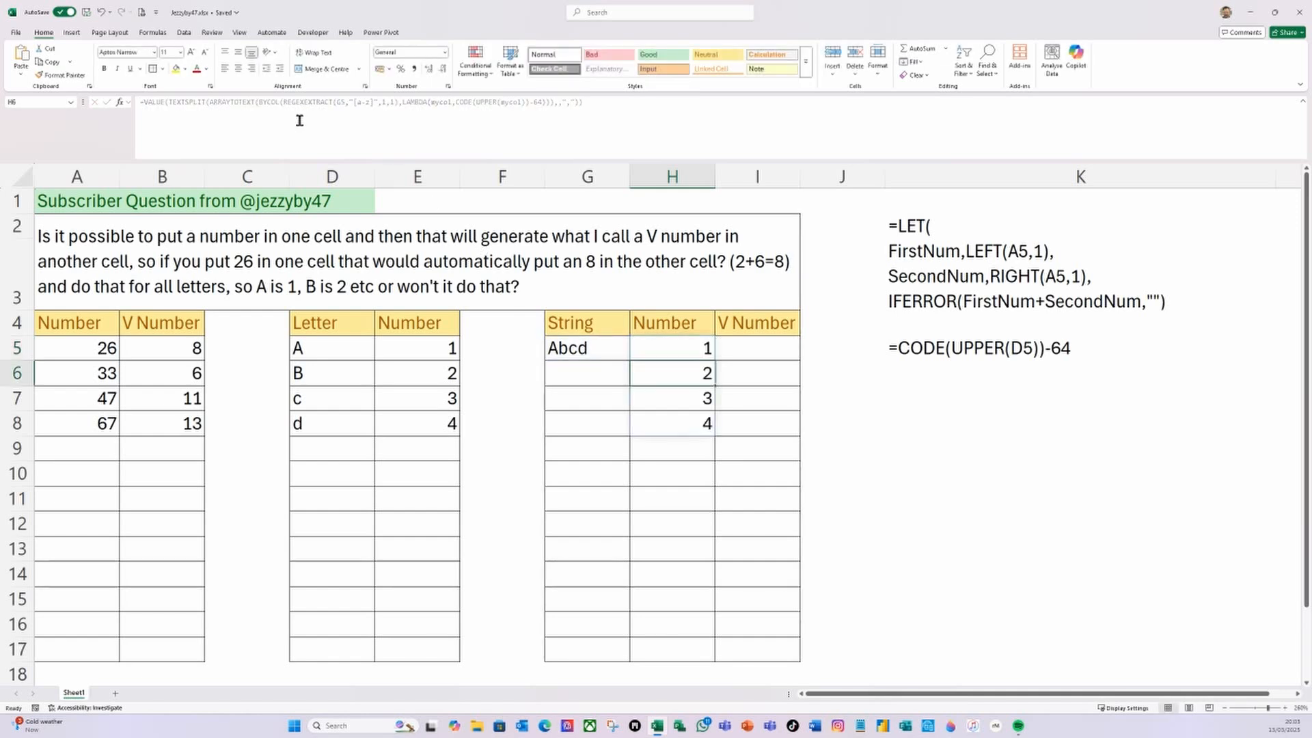
pyautogui.click(590, 345)
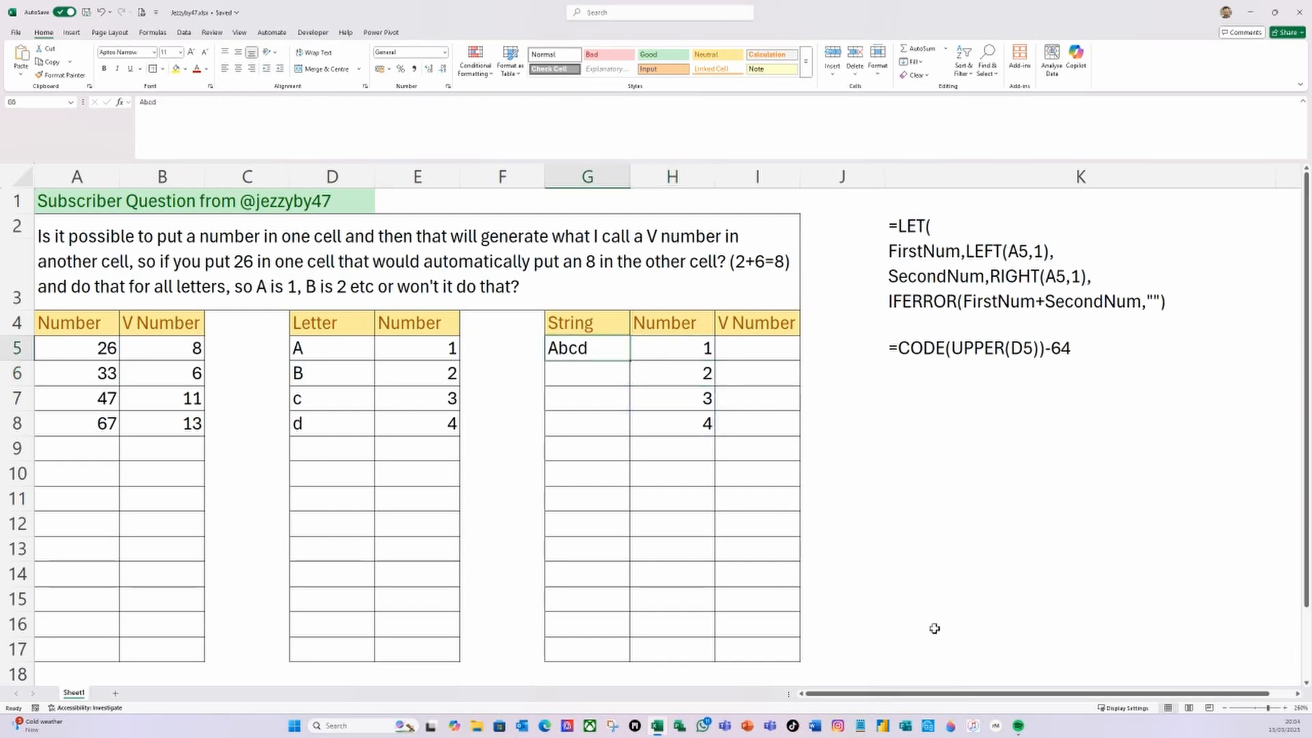
# - Replace the string in G5 with Bhjuo and clear the stray V Number formula in I9
pyautogui.write('Bhju')
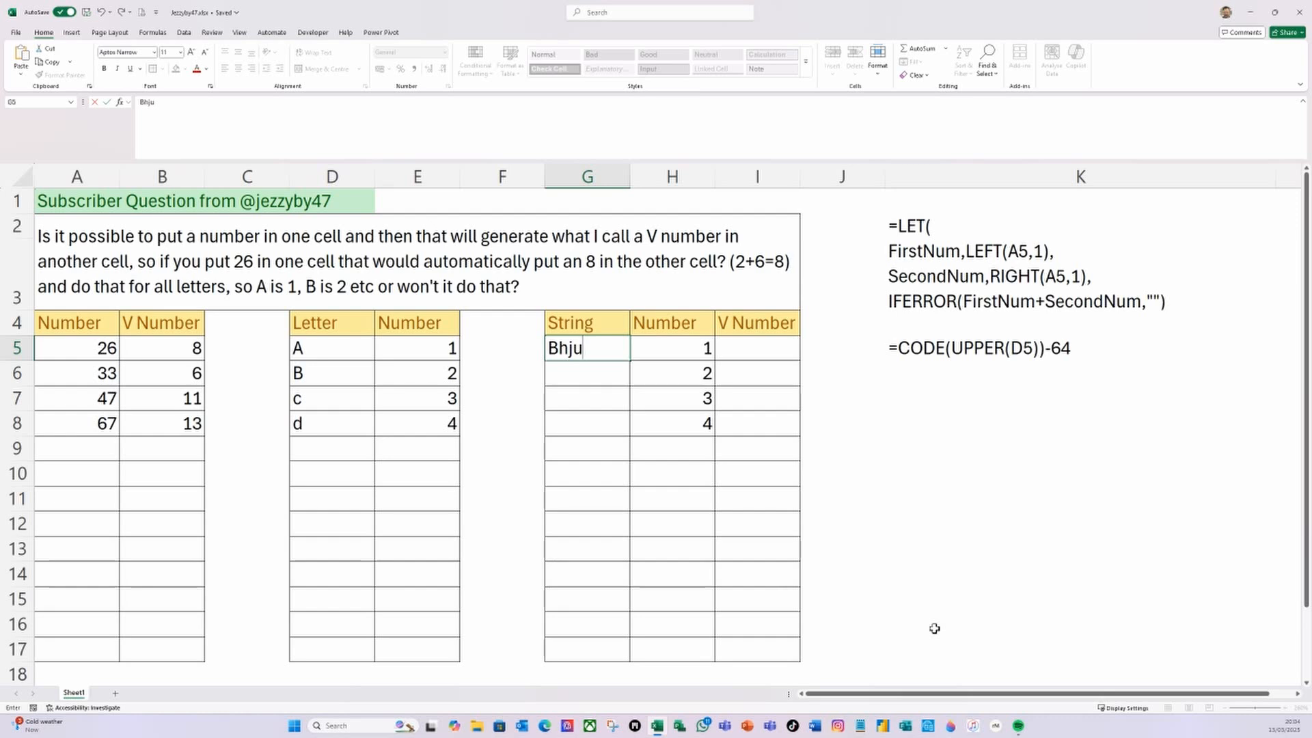
pyautogui.write('o')
pyautogui.press('Return')
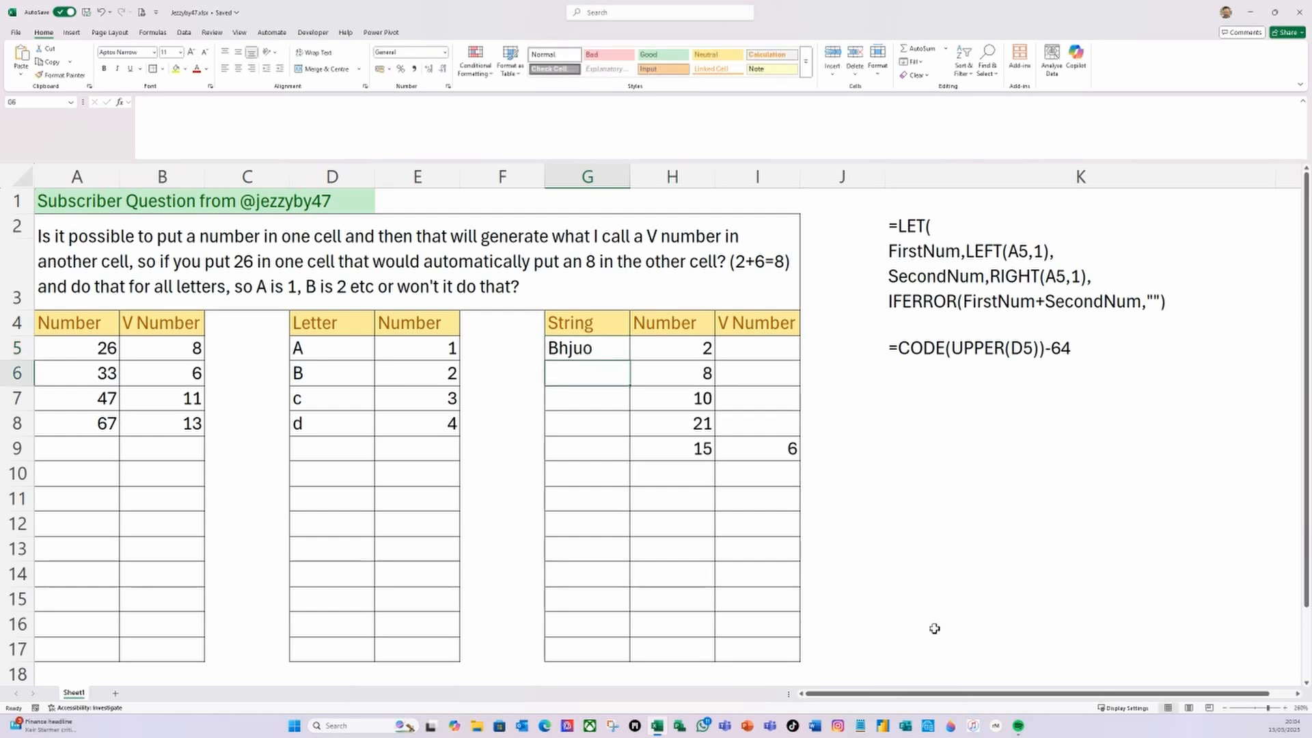
pyautogui.click(777, 449)
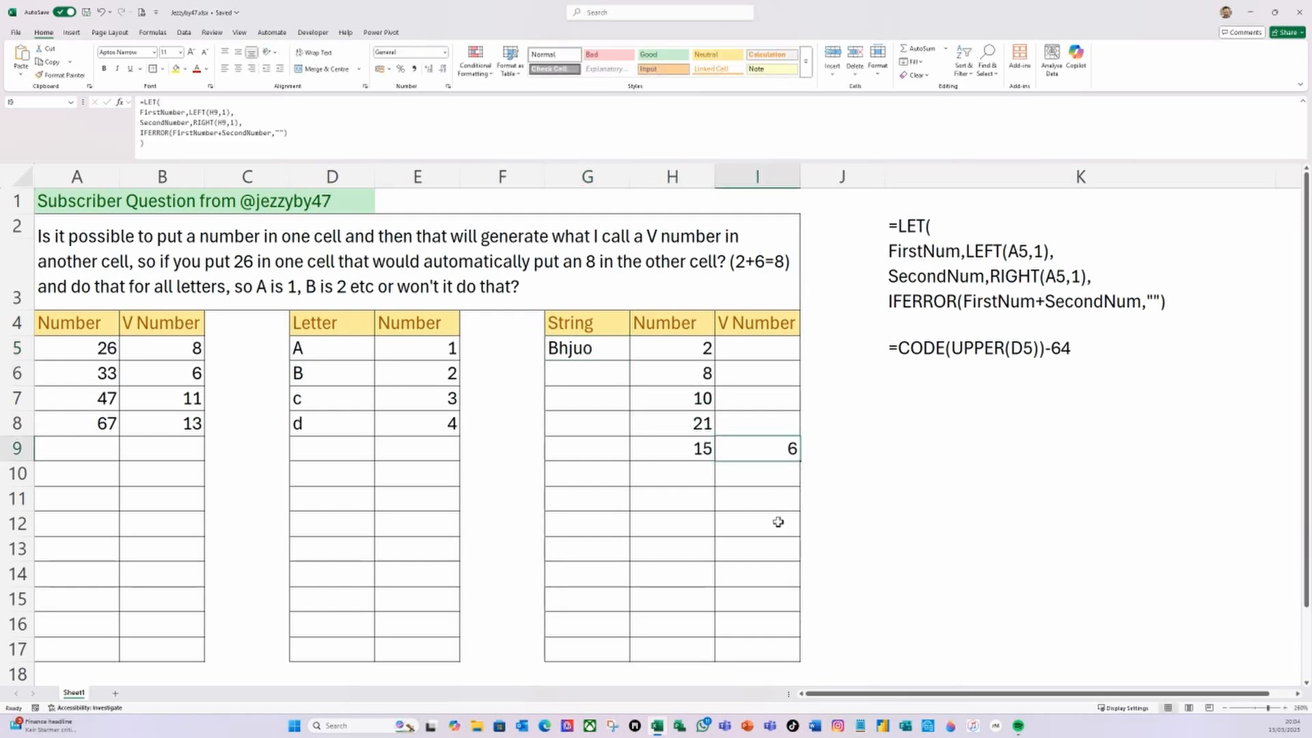
pyautogui.press('Delete')
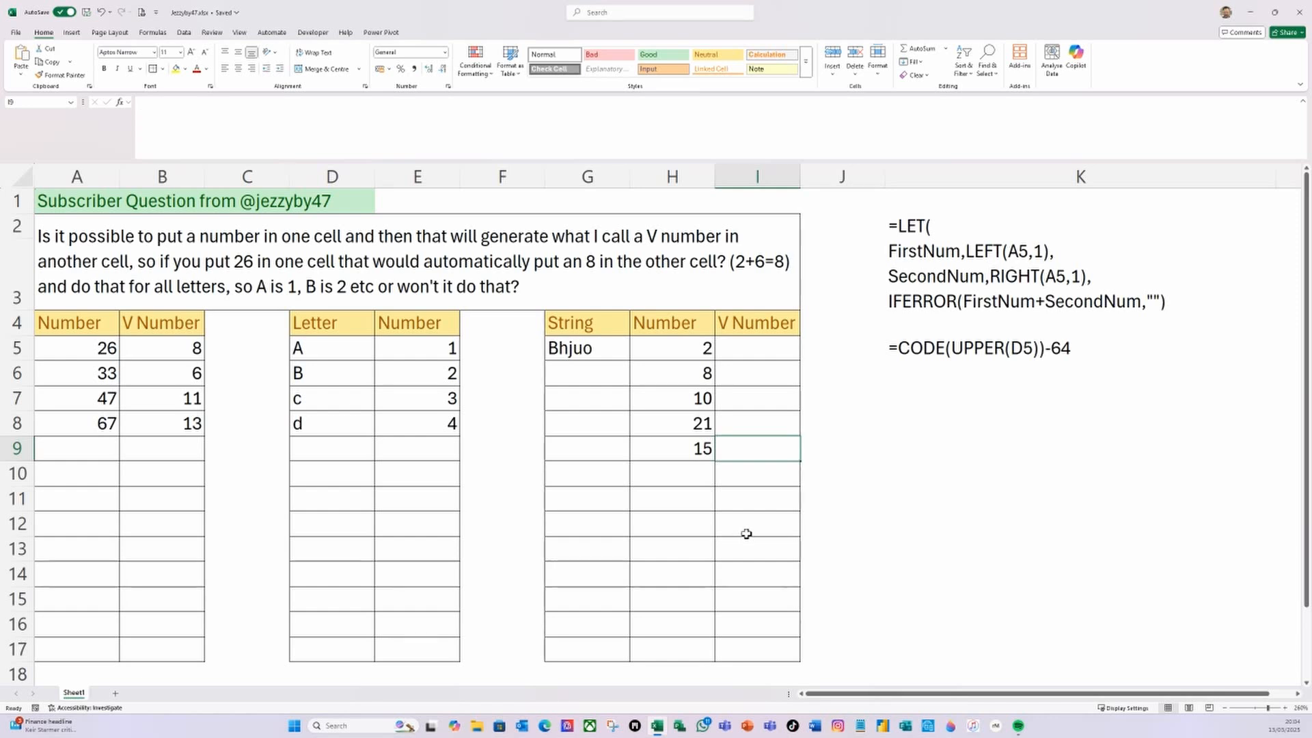
# - Copy the V Number formula from B5 into I5 and fill it down to I9 beside the converted letter numbers
pyautogui.click(574, 420)
pyautogui.click(678, 347)
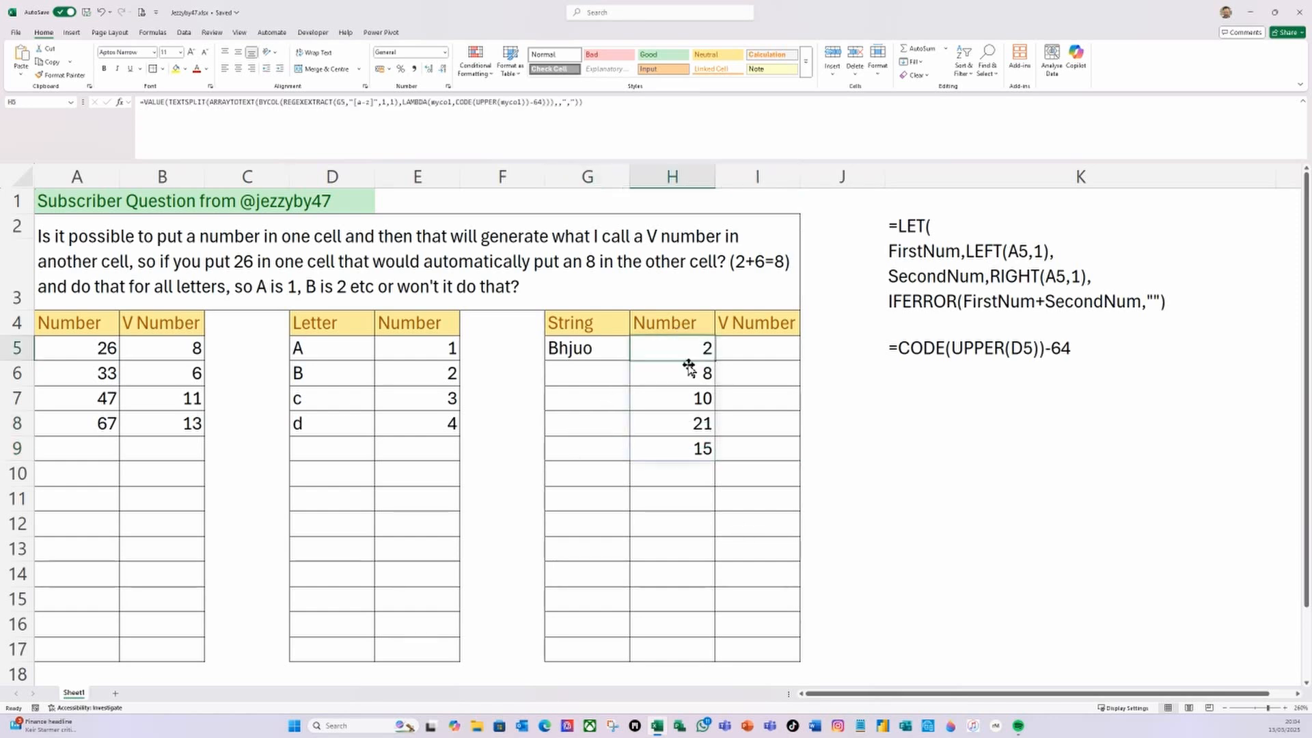
pyautogui.click(695, 449)
pyautogui.click(682, 353)
pyautogui.click(759, 352)
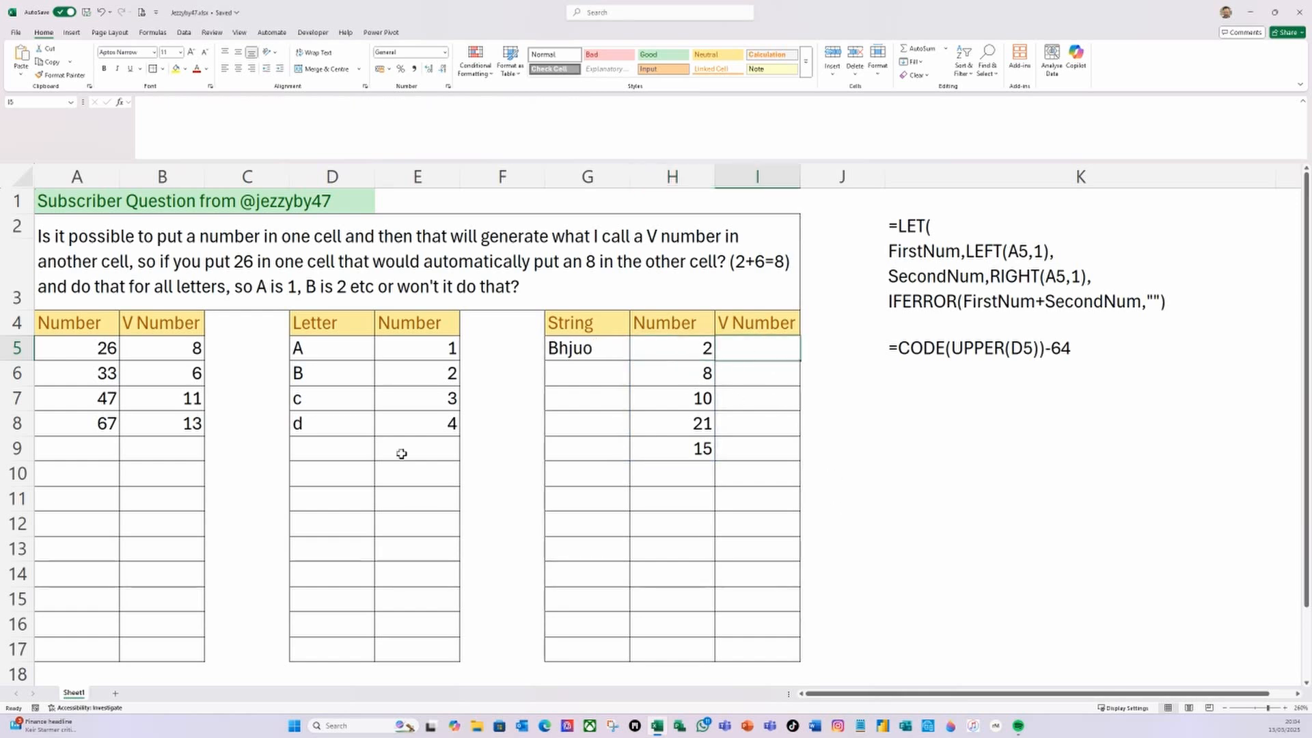
pyautogui.click(183, 349)
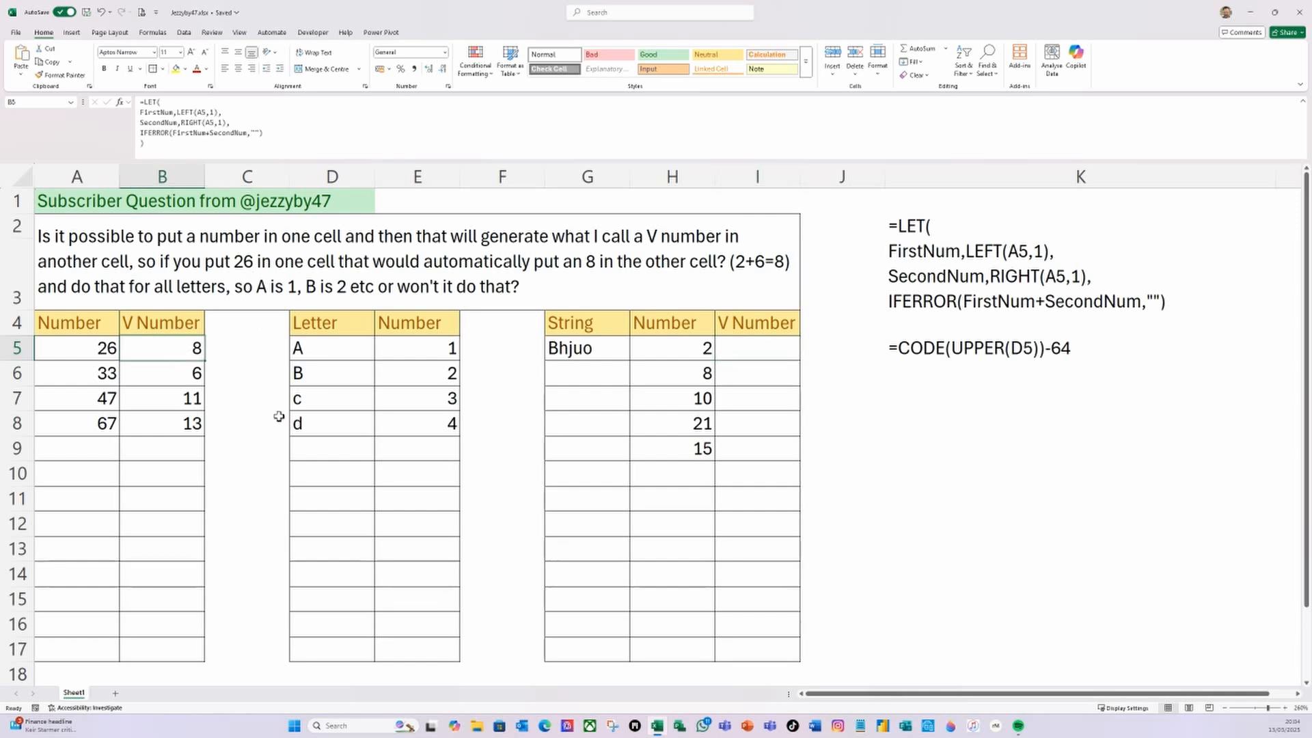
pyautogui.hotkey('ctrl', 'c')
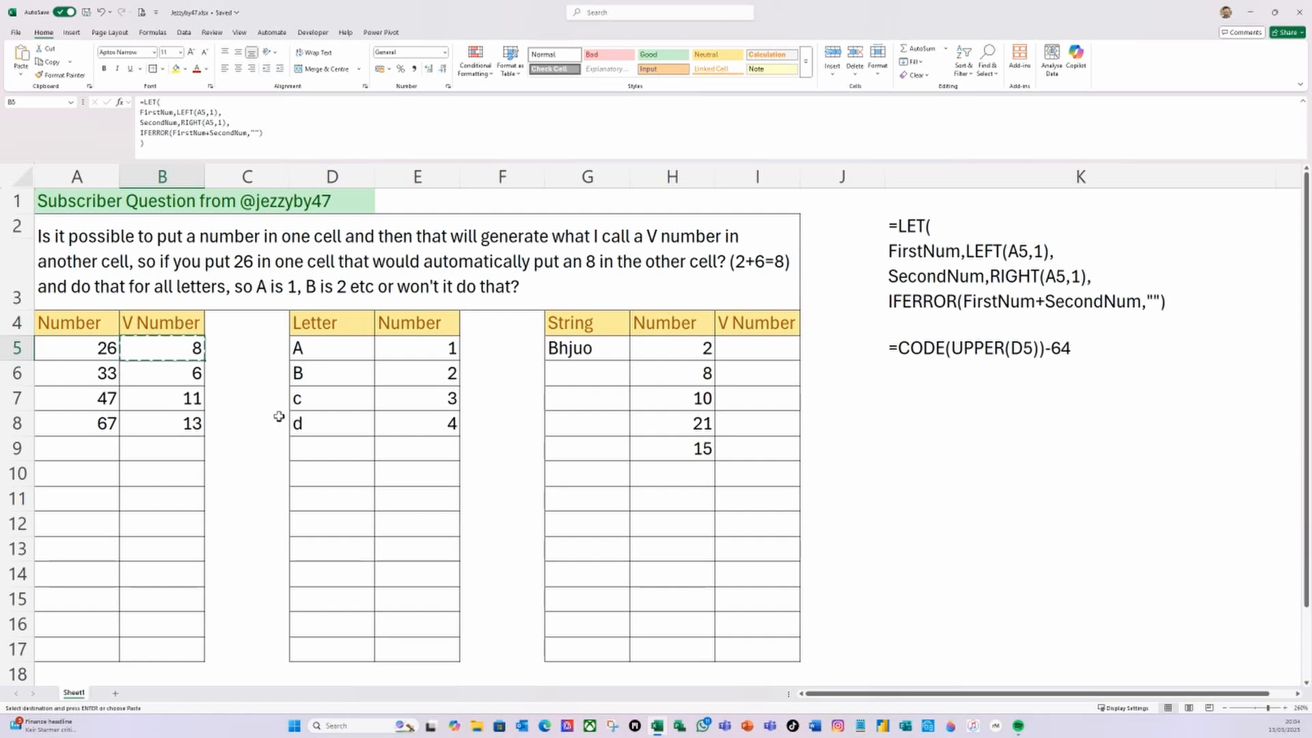
pyautogui.click(771, 347)
pyautogui.hotkey('ctrl', 'v')
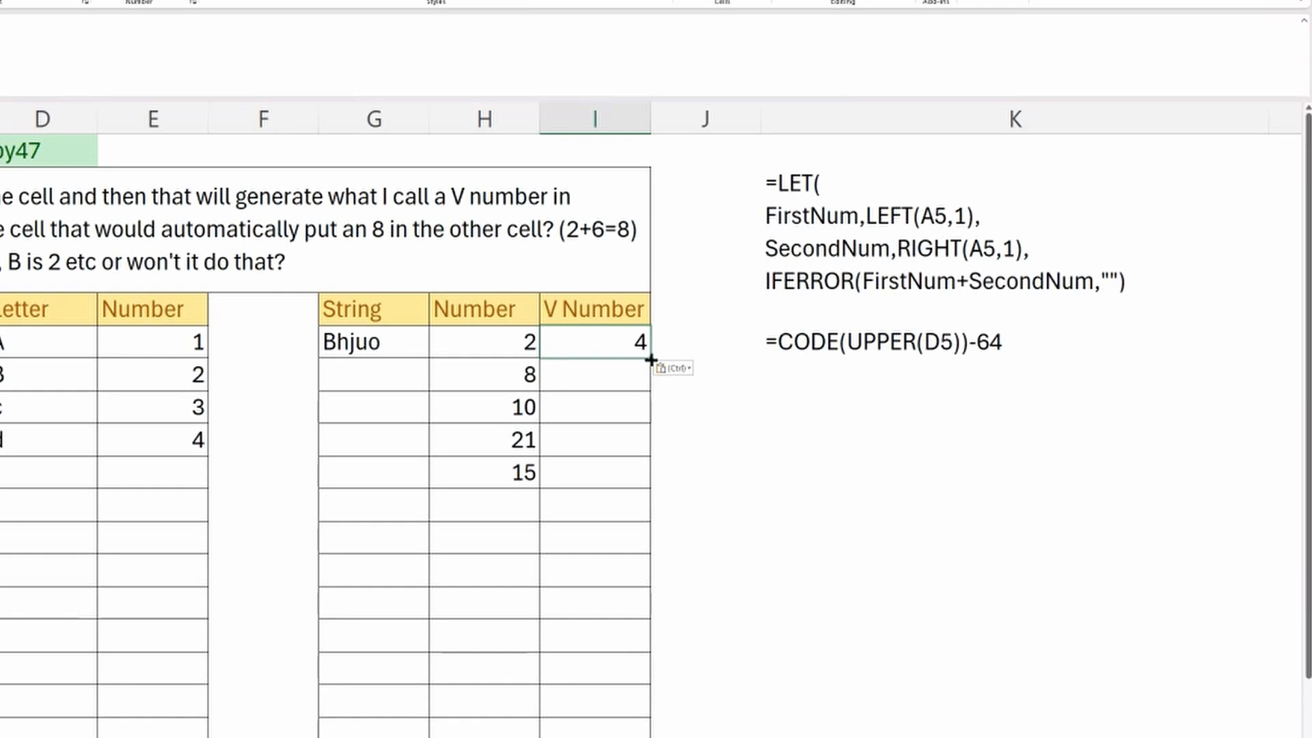
pyautogui.moveTo(650, 359); pyautogui.dragTo(640, 478)
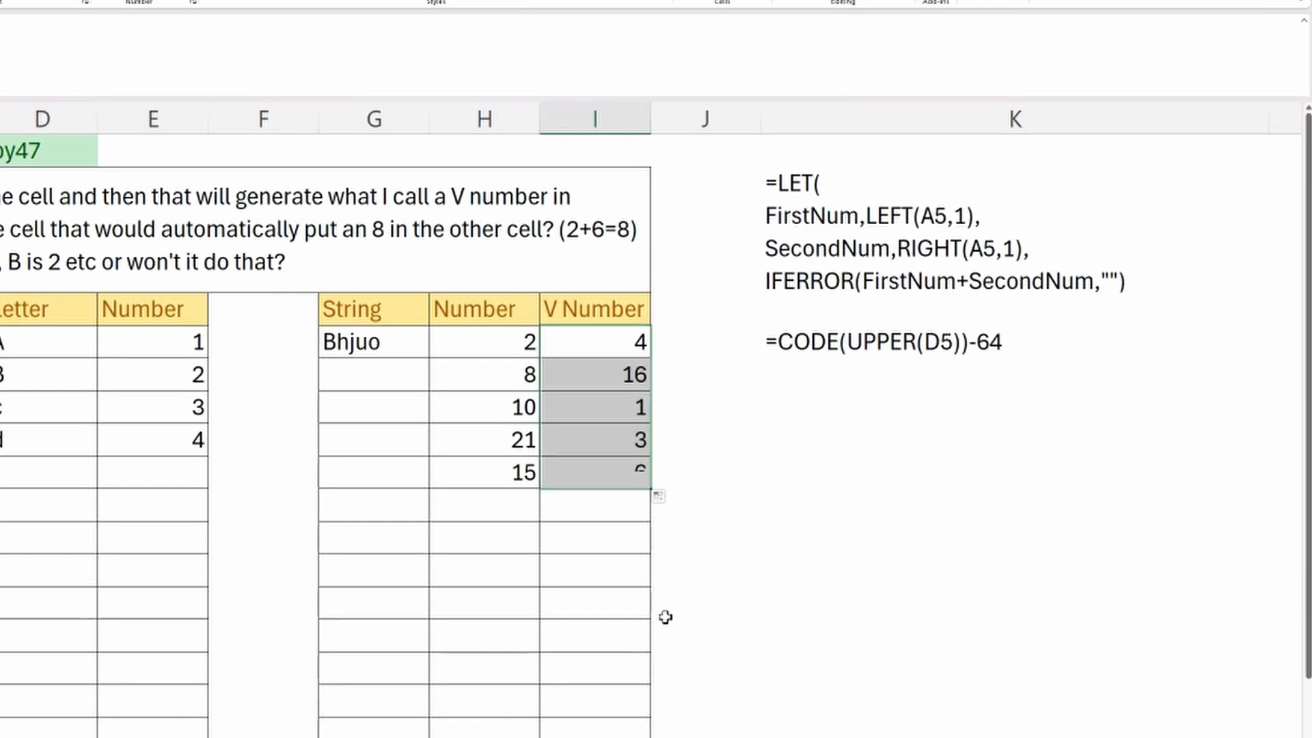
# - Compare the V Number results in I5:I9 with the numbers in column H and review the LET formula in I5
pyautogui.click(514, 470)
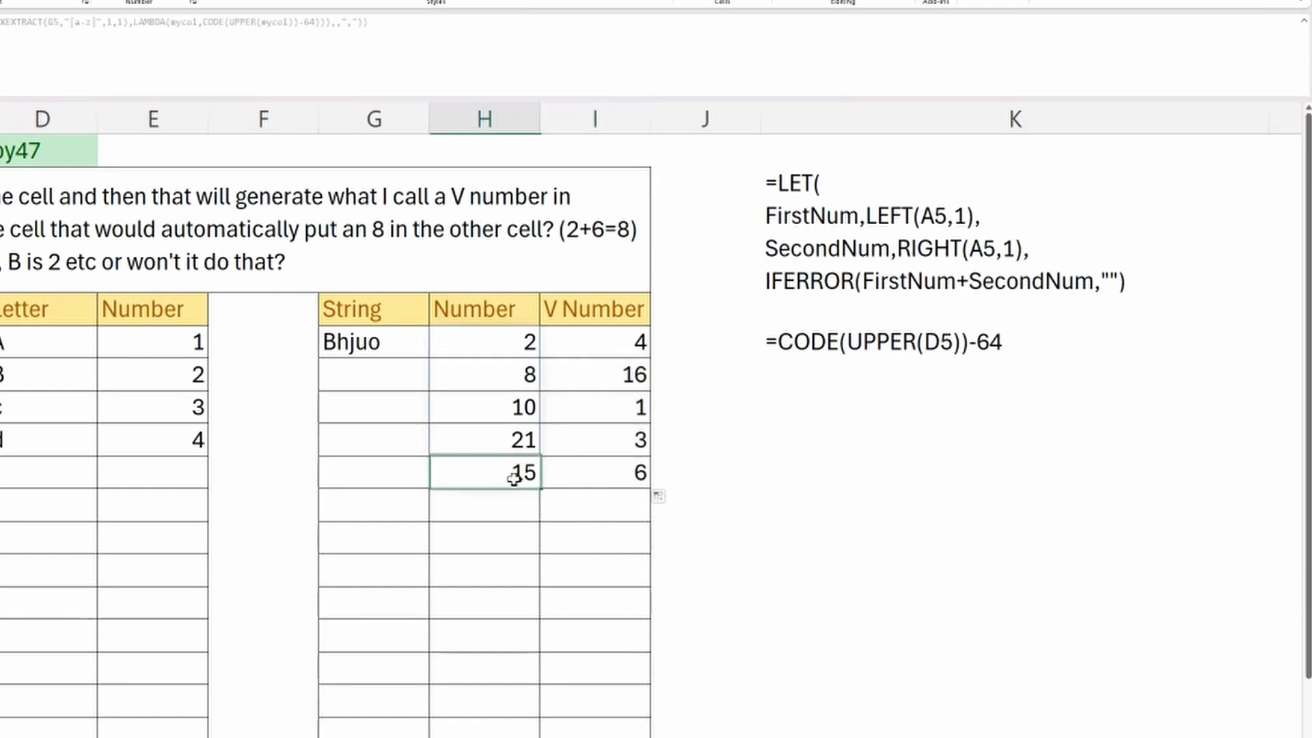
pyautogui.click(587, 450)
pyautogui.click(607, 413)
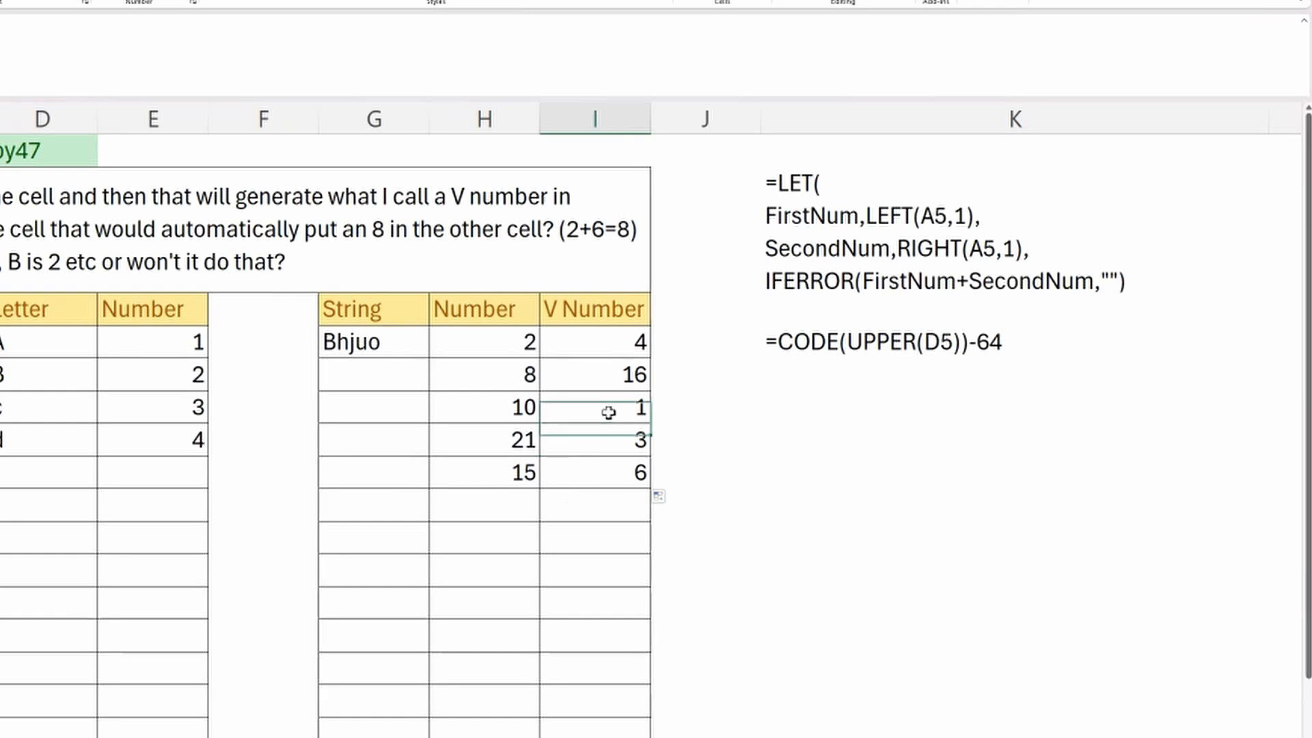
pyautogui.click(614, 375)
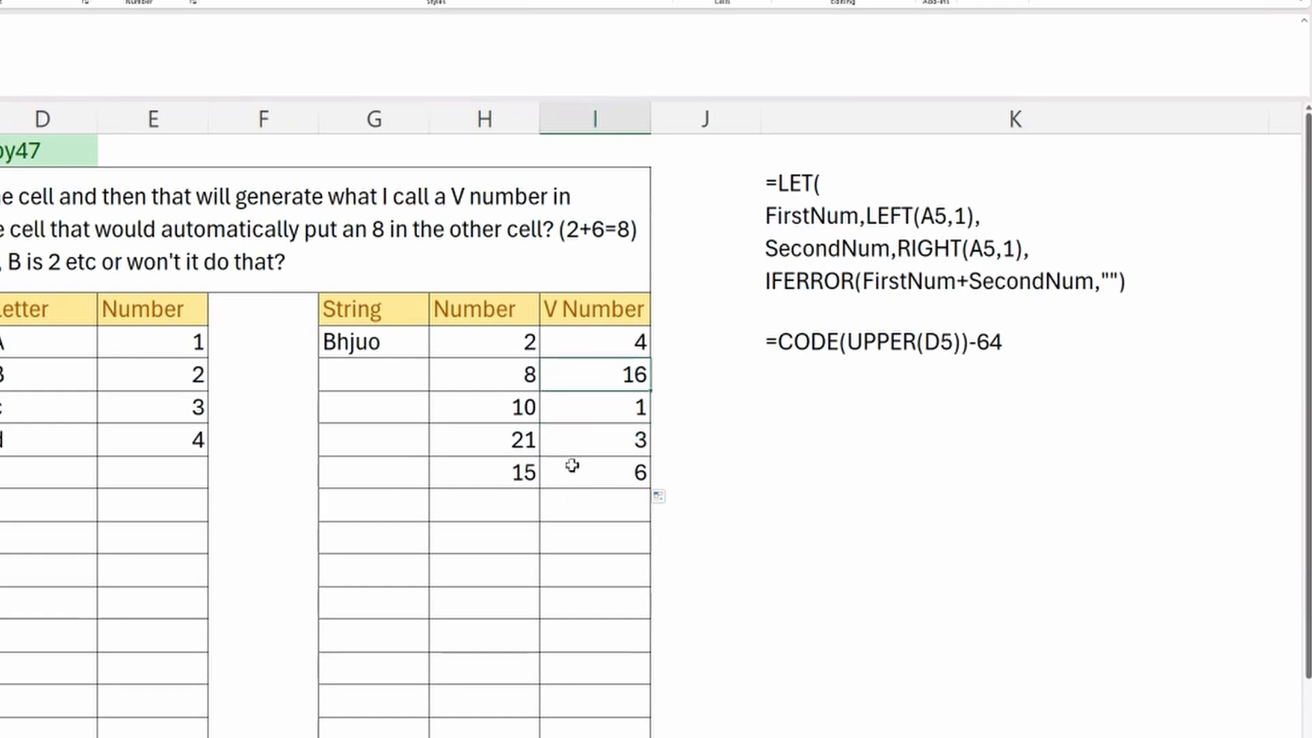
pyautogui.click(568, 345)
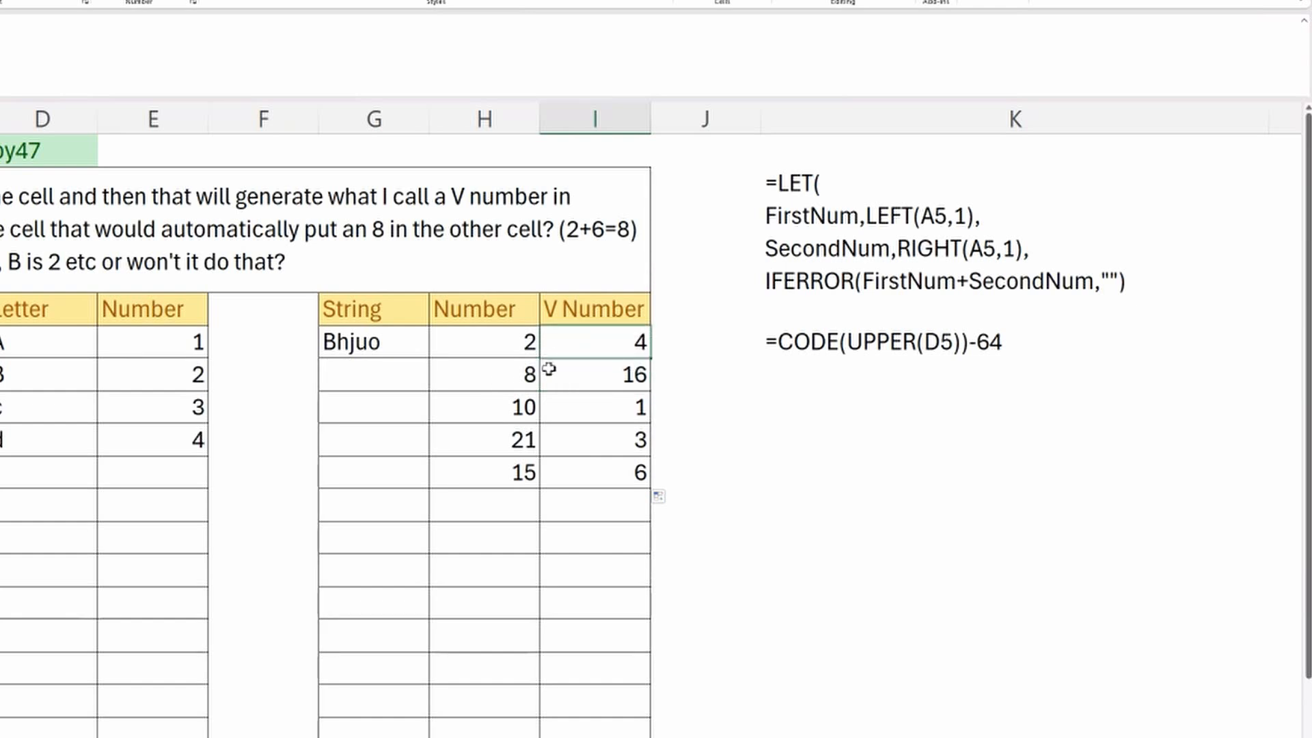
pyautogui.click(524, 373)
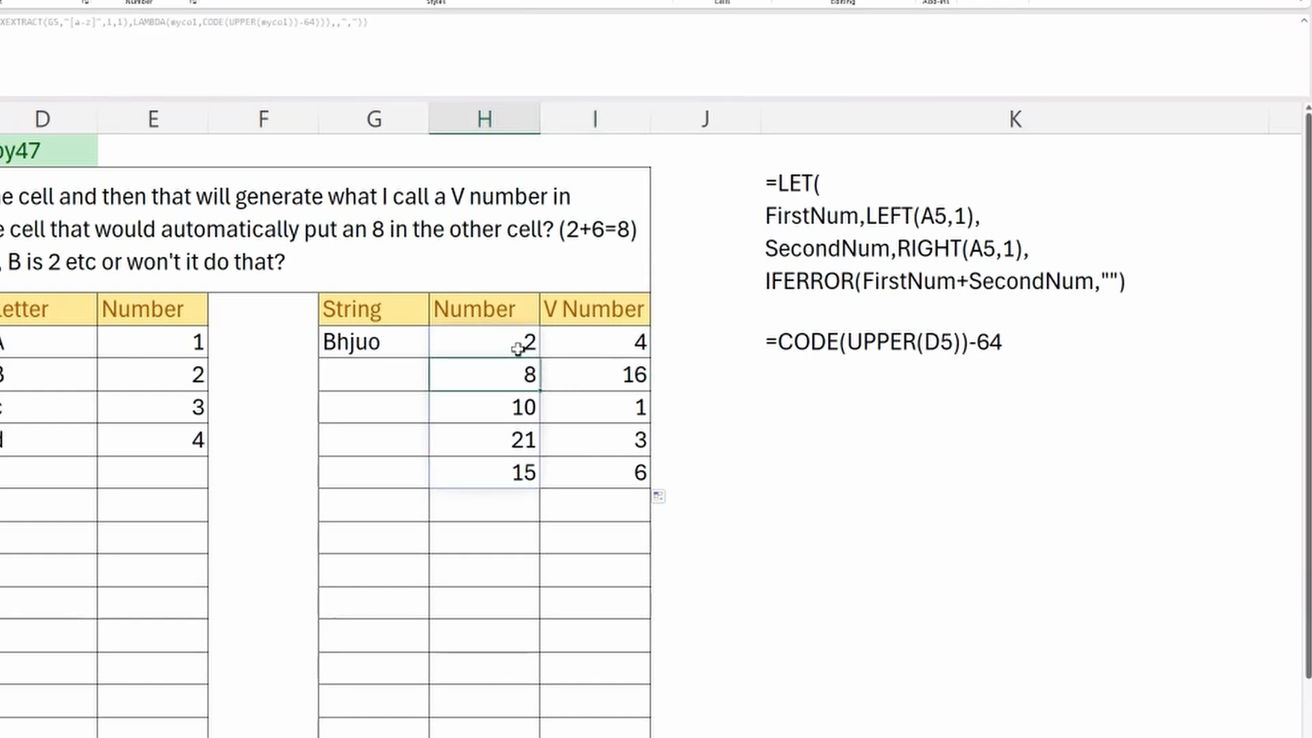
pyautogui.click(581, 342)
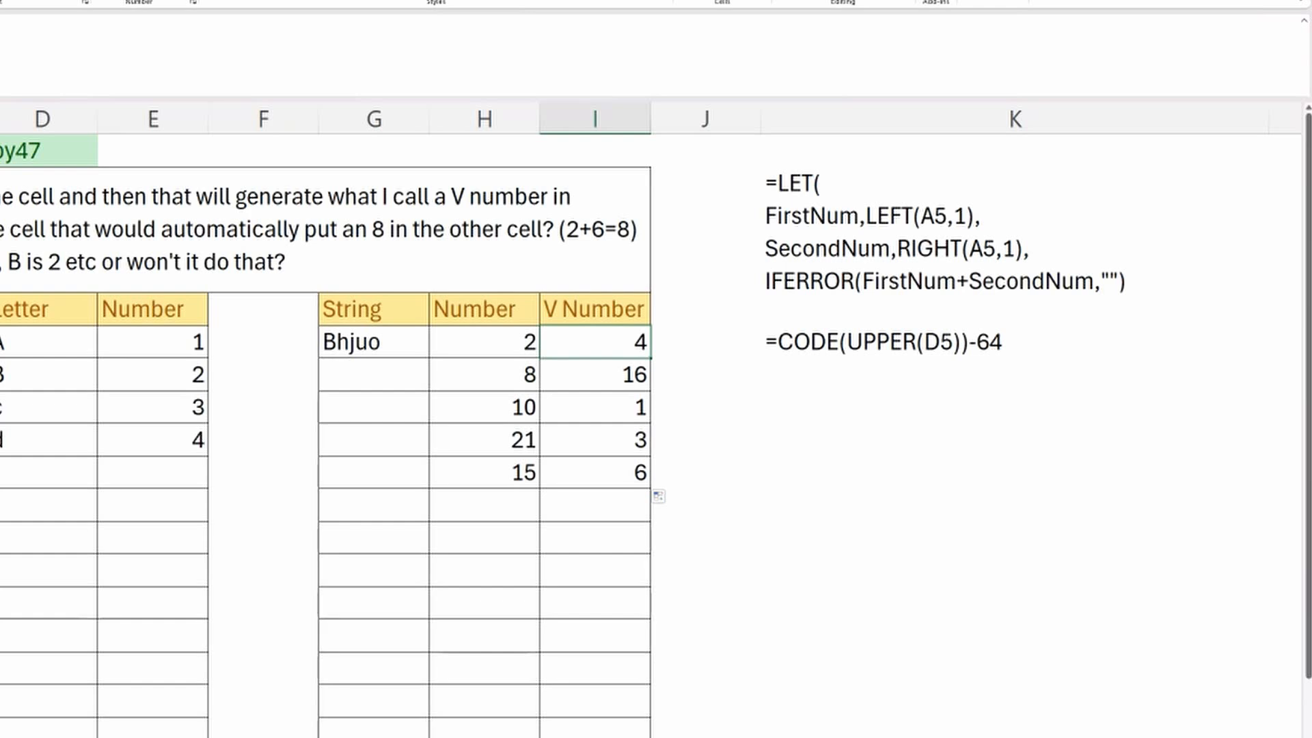
pyautogui.press('F2')
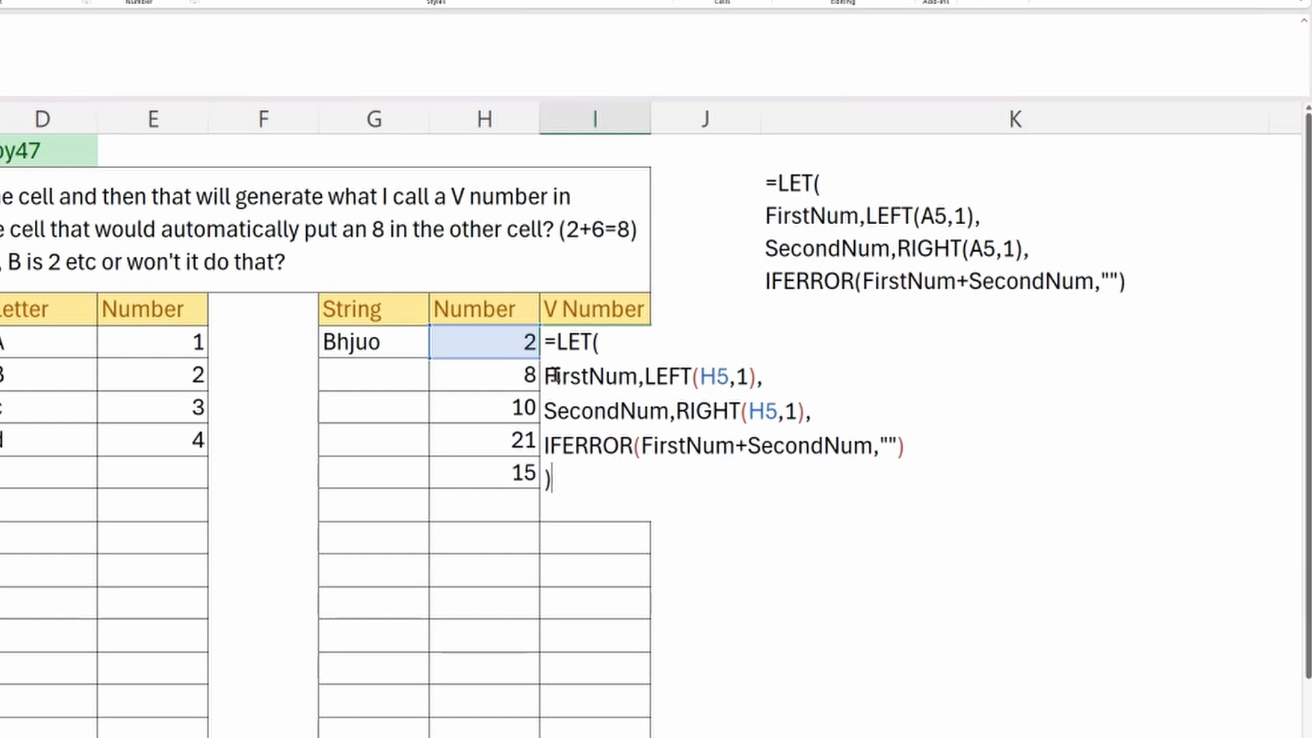
pyautogui.press('Return')
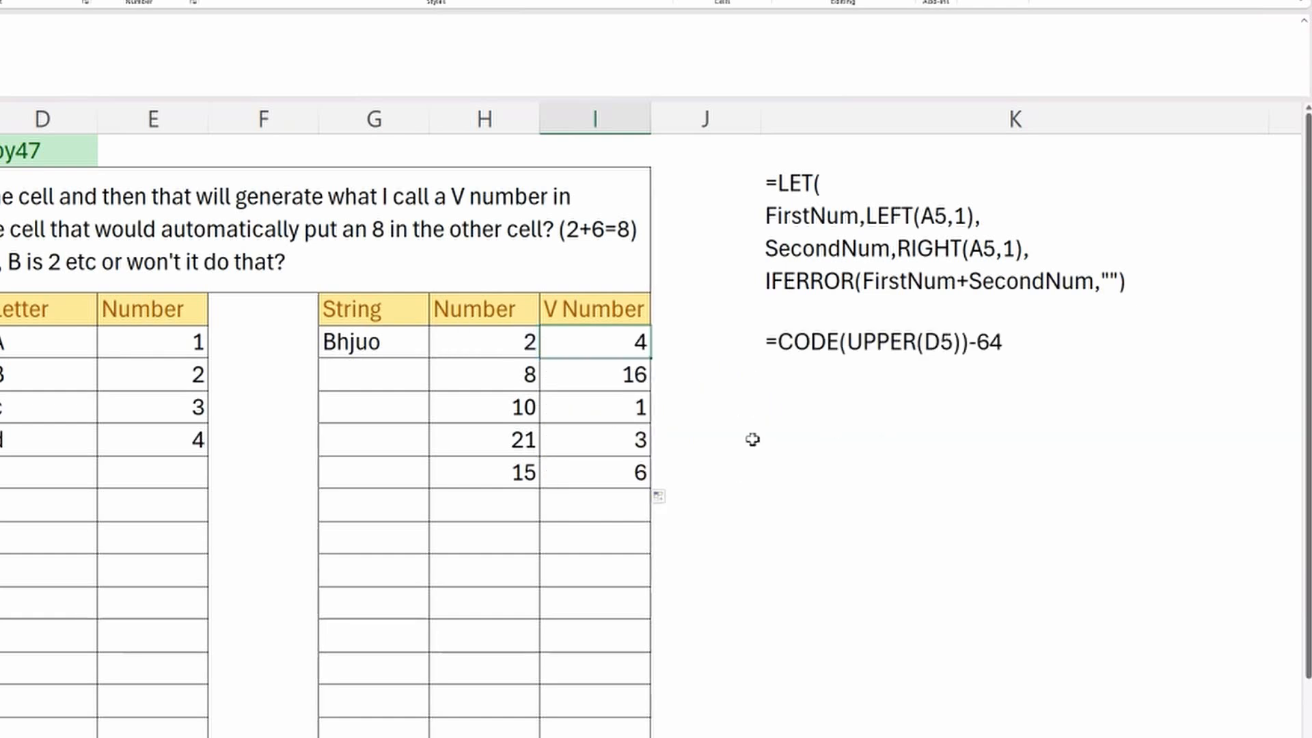
# - Try =LEN(H5) in K7 to count the characters in H5, and clear the test formula
pyautogui.click(785, 419)
pyautogui.write('=')
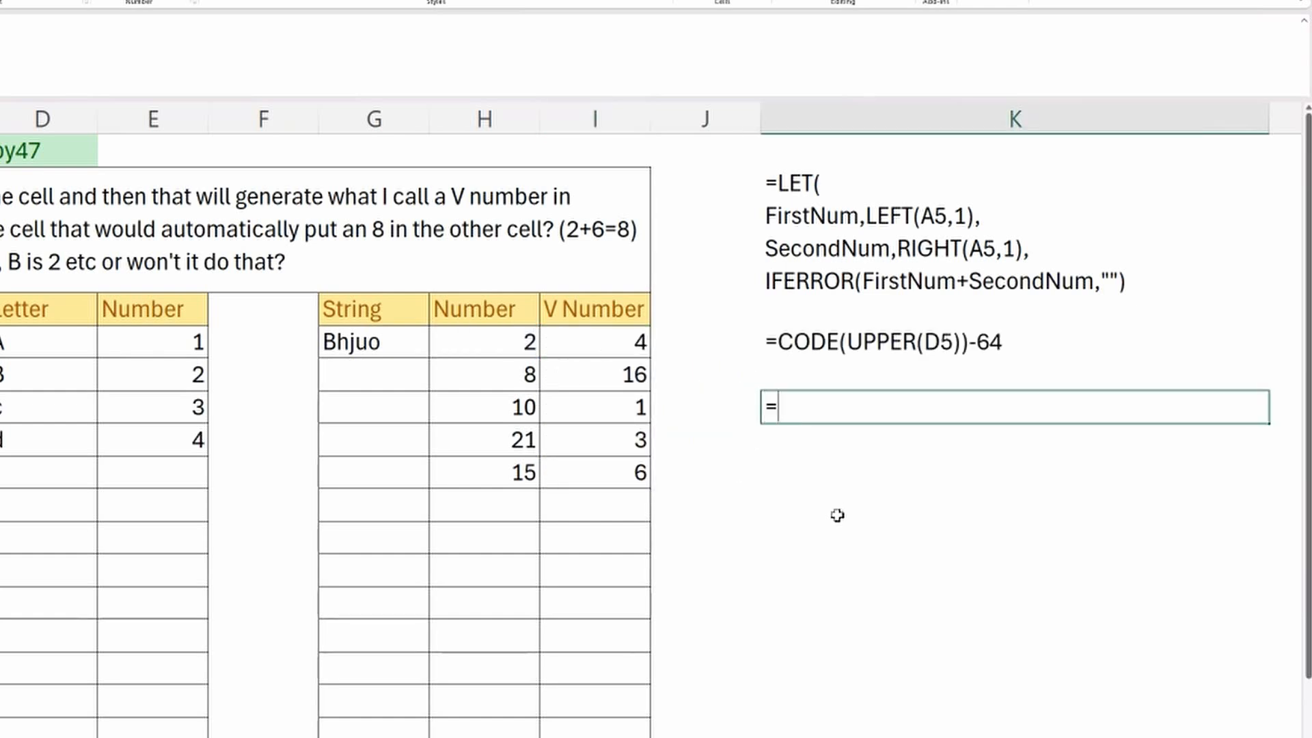
pyautogui.write('len')
pyautogui.press('Tab')
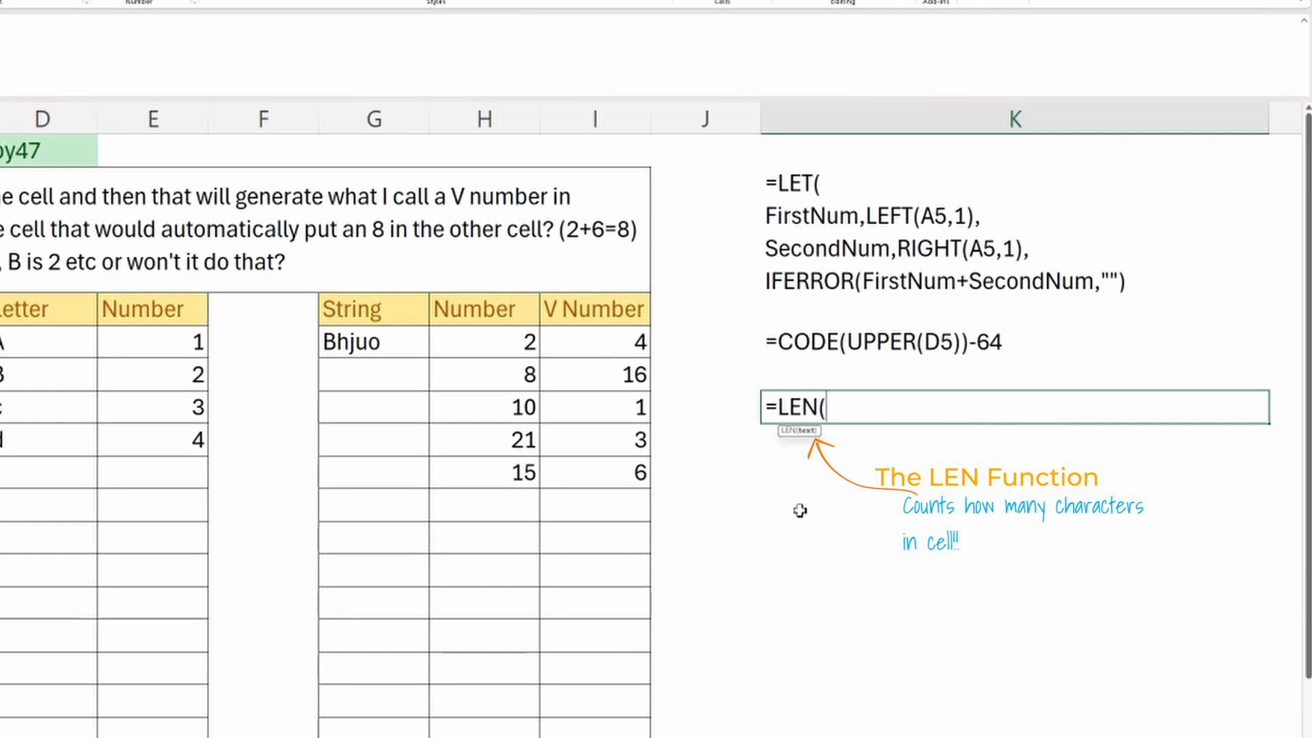
pyautogui.click(487, 341)
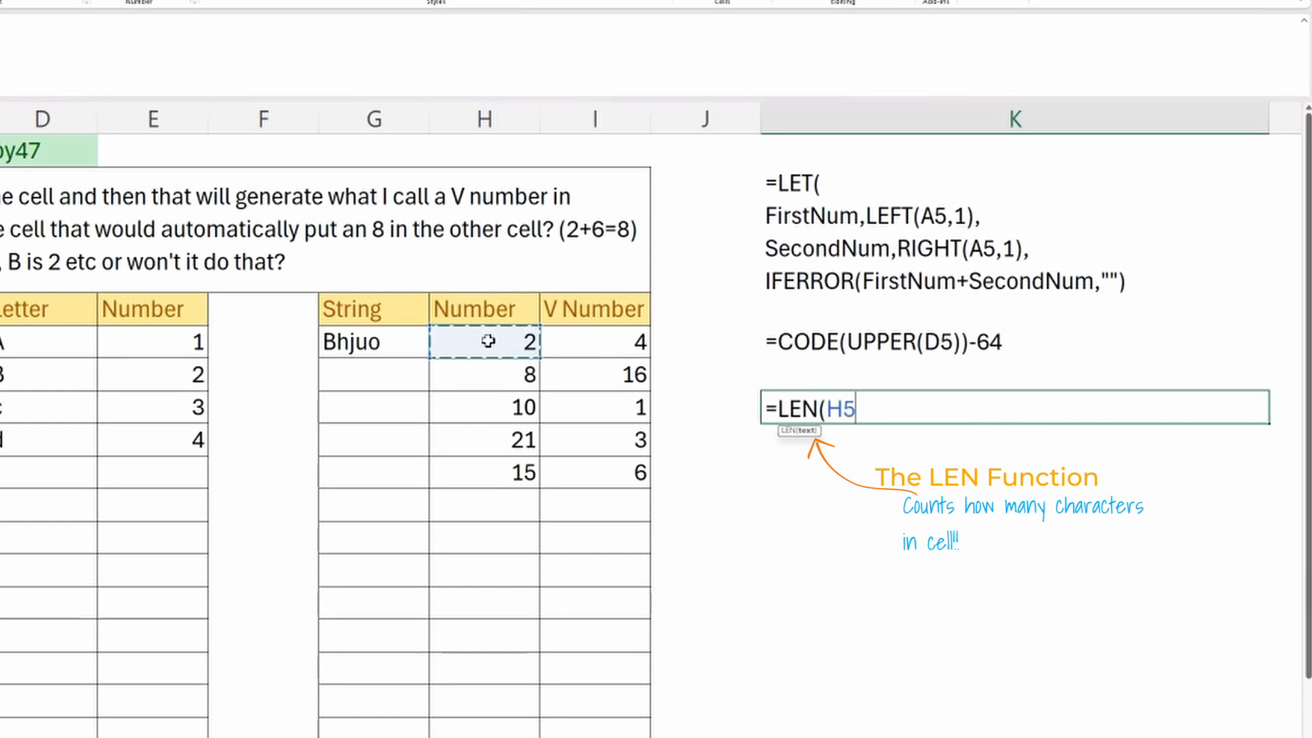
pyautogui.write(')')
pyautogui.press('Return')
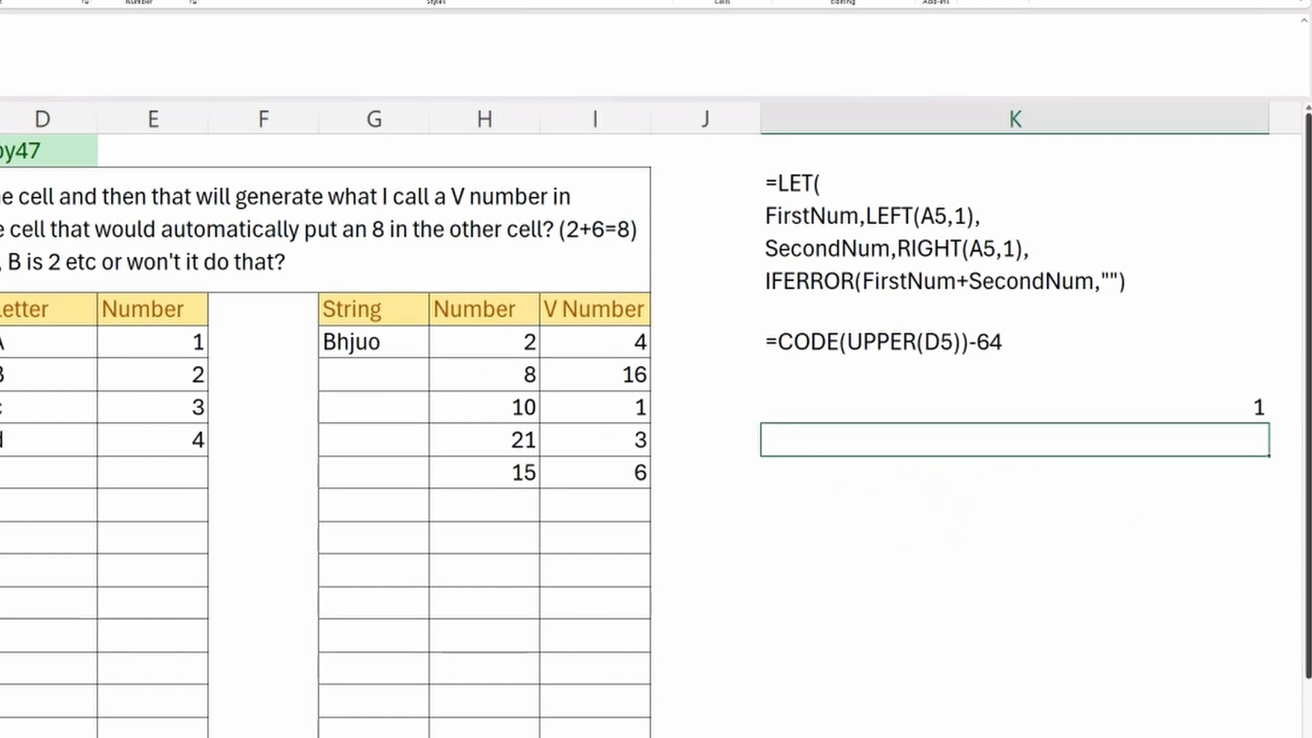
pyautogui.click(1192, 407)
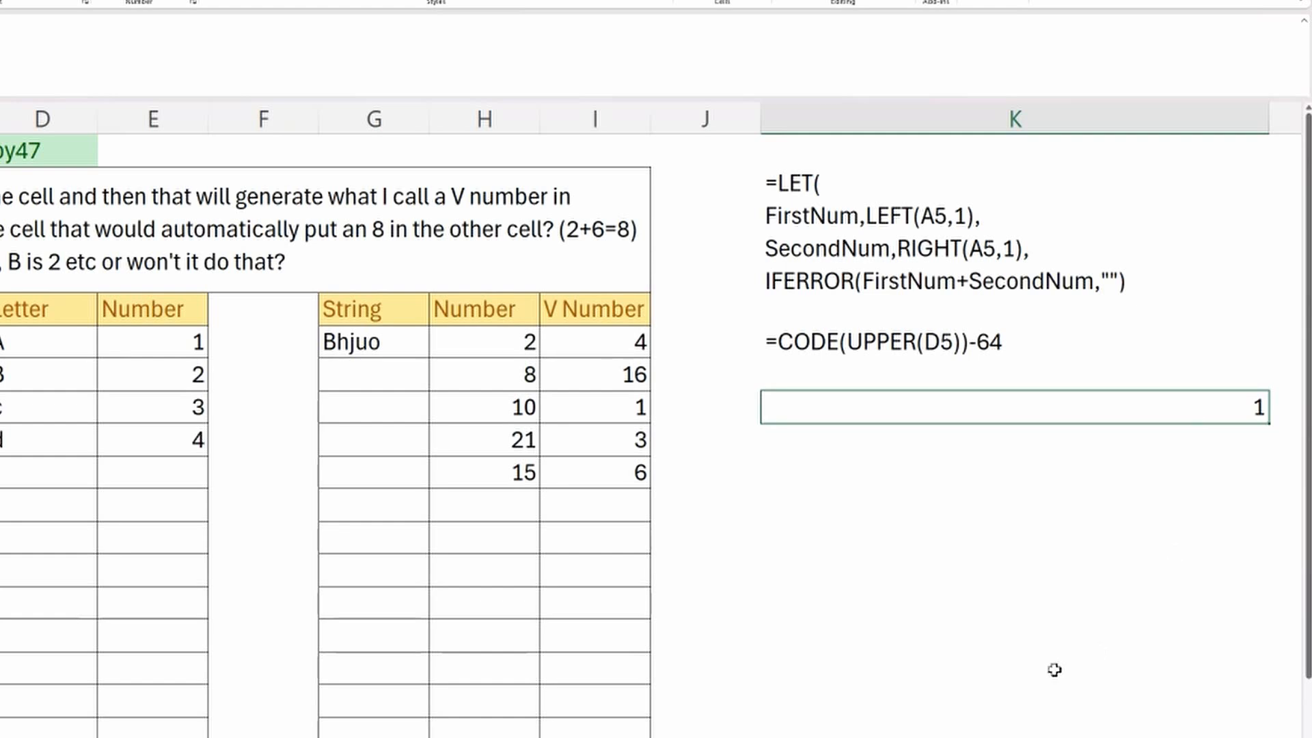
pyautogui.press('Delete')
# - Add the variable mylen, defined as len(h5), on its own line after FirstNum in the LET formula in I5
pyautogui.click(768, 377)
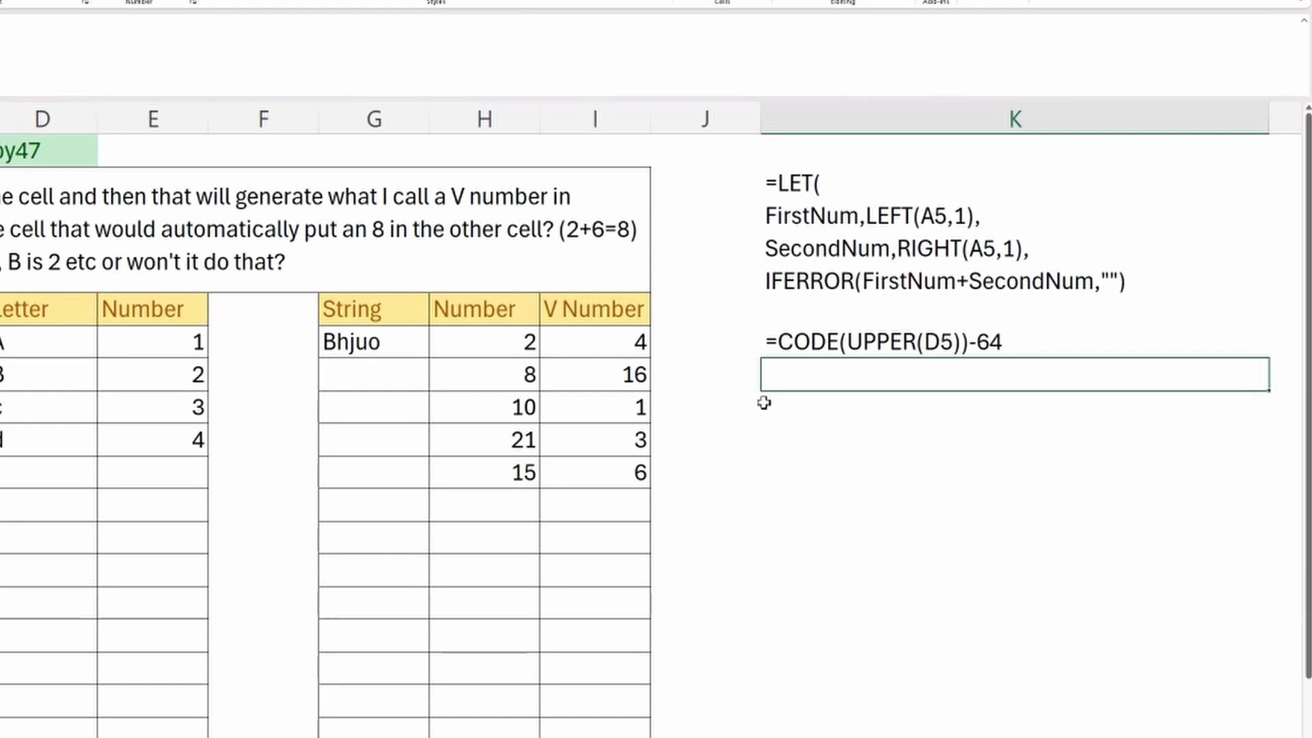
pyautogui.click(607, 344)
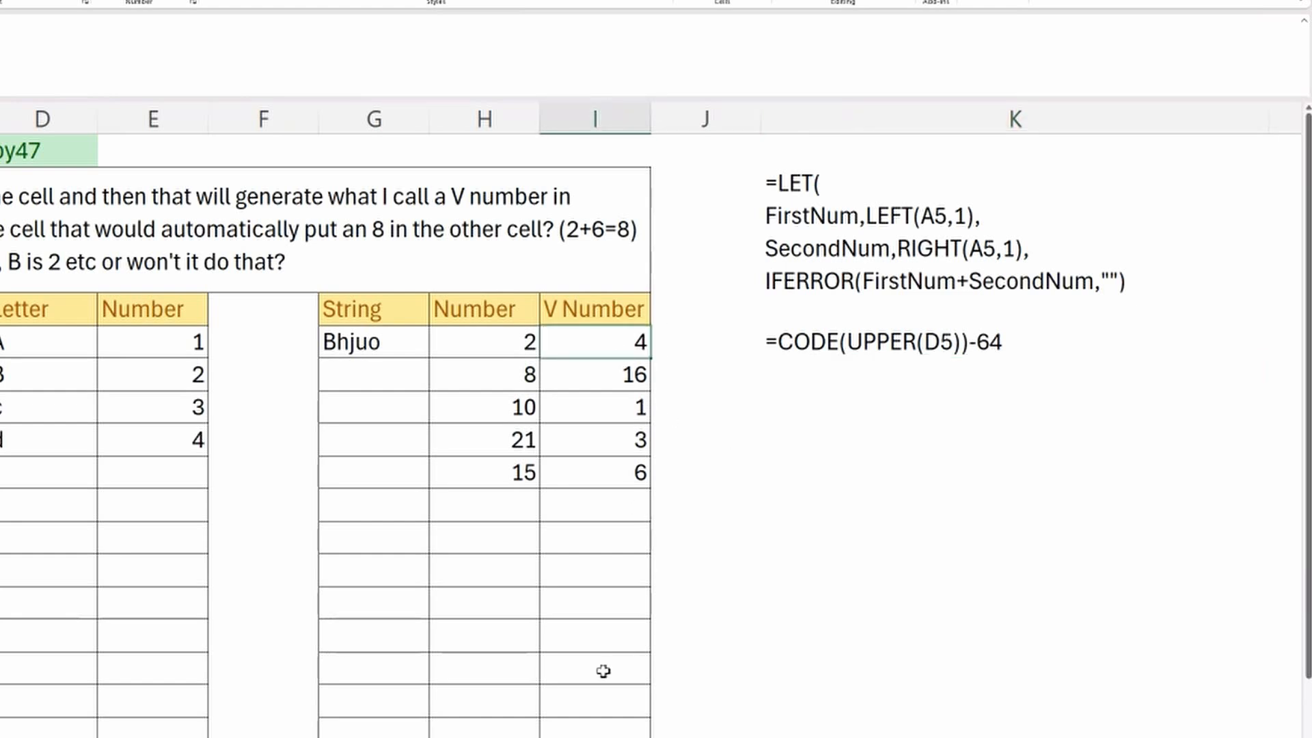
pyautogui.press('F2')
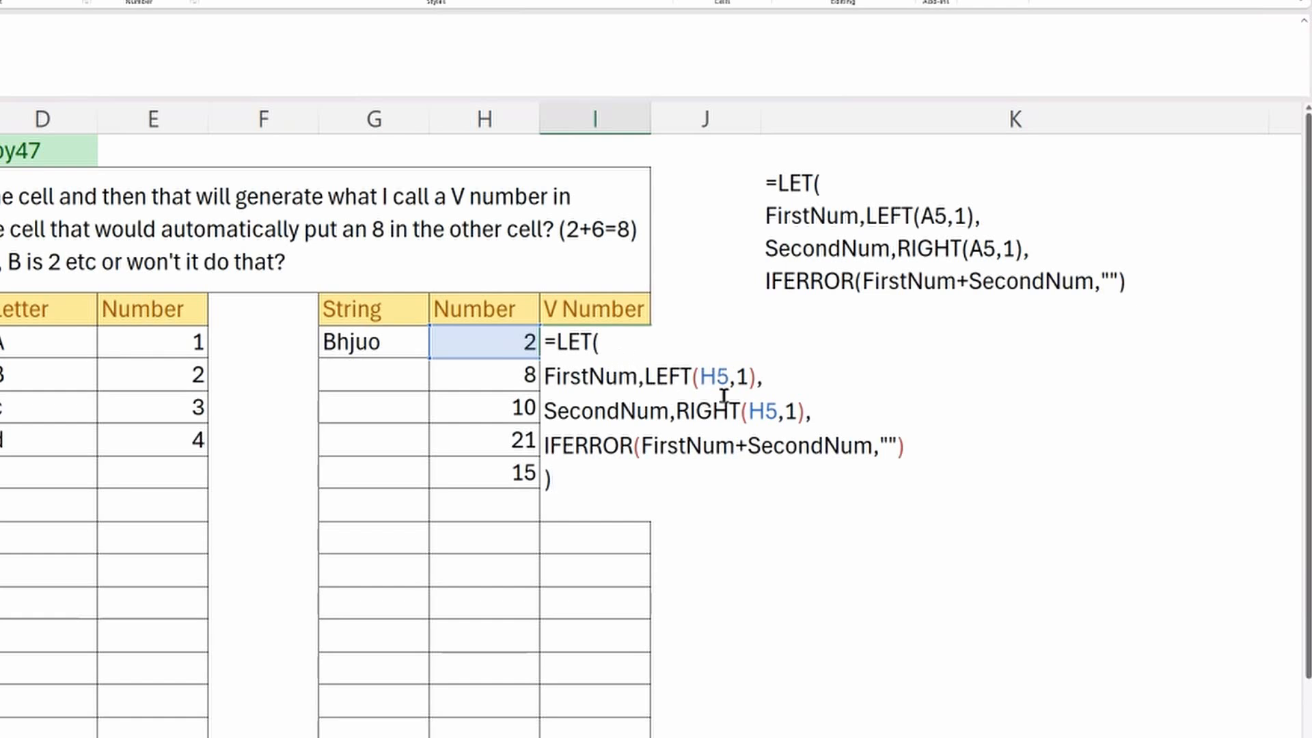
pyautogui.click(835, 415)
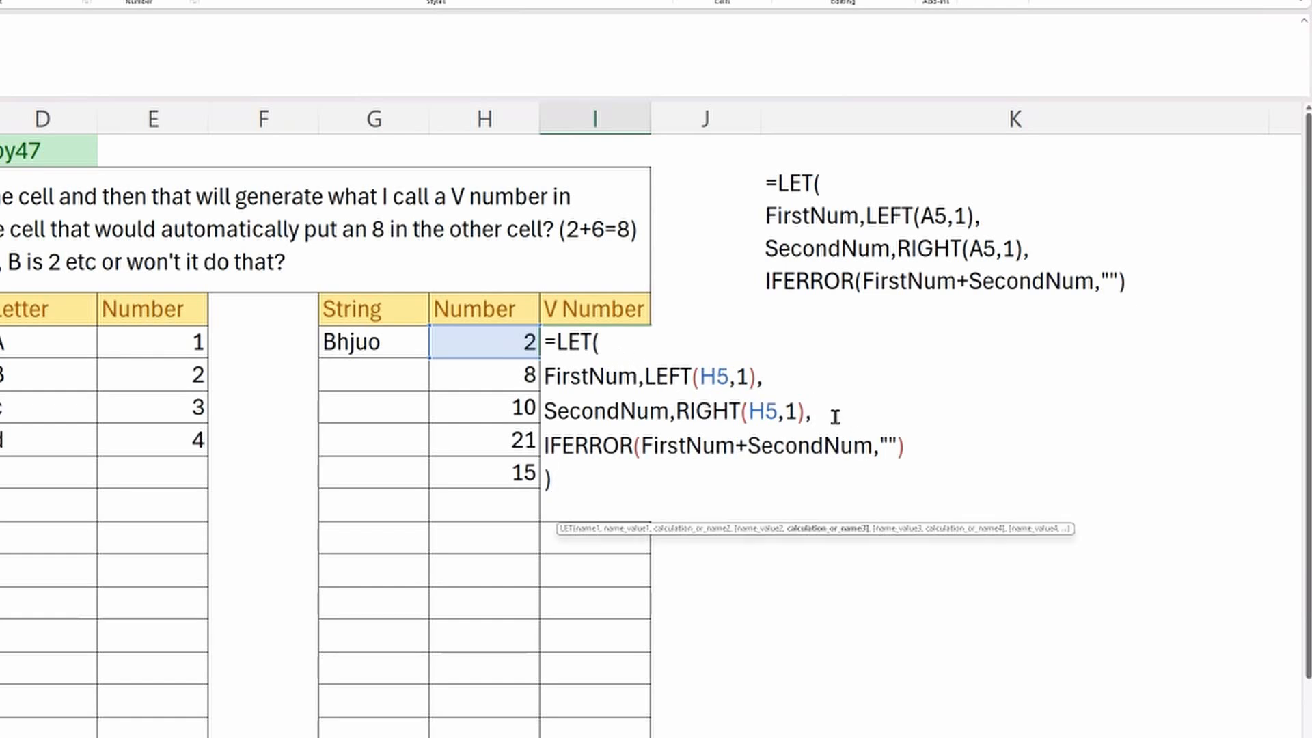
pyautogui.click(789, 385)
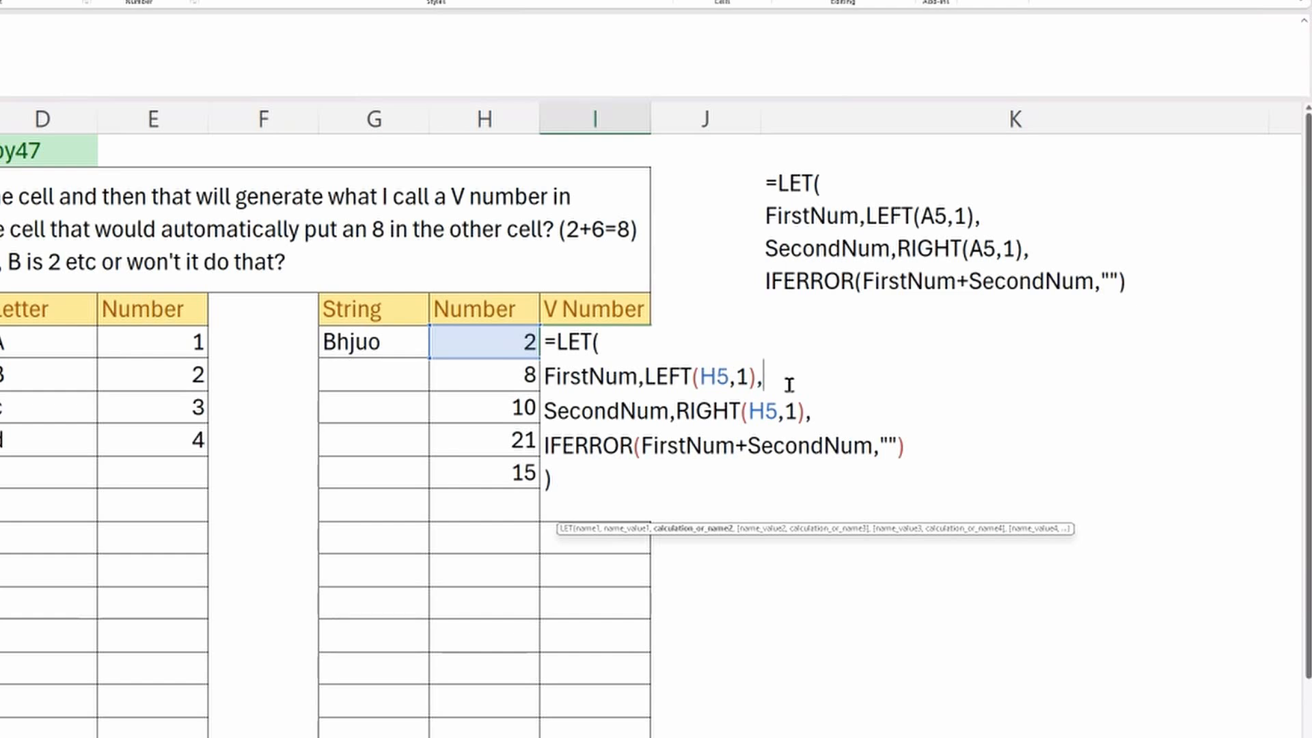
pyautogui.hotkey('alt', 'Return')
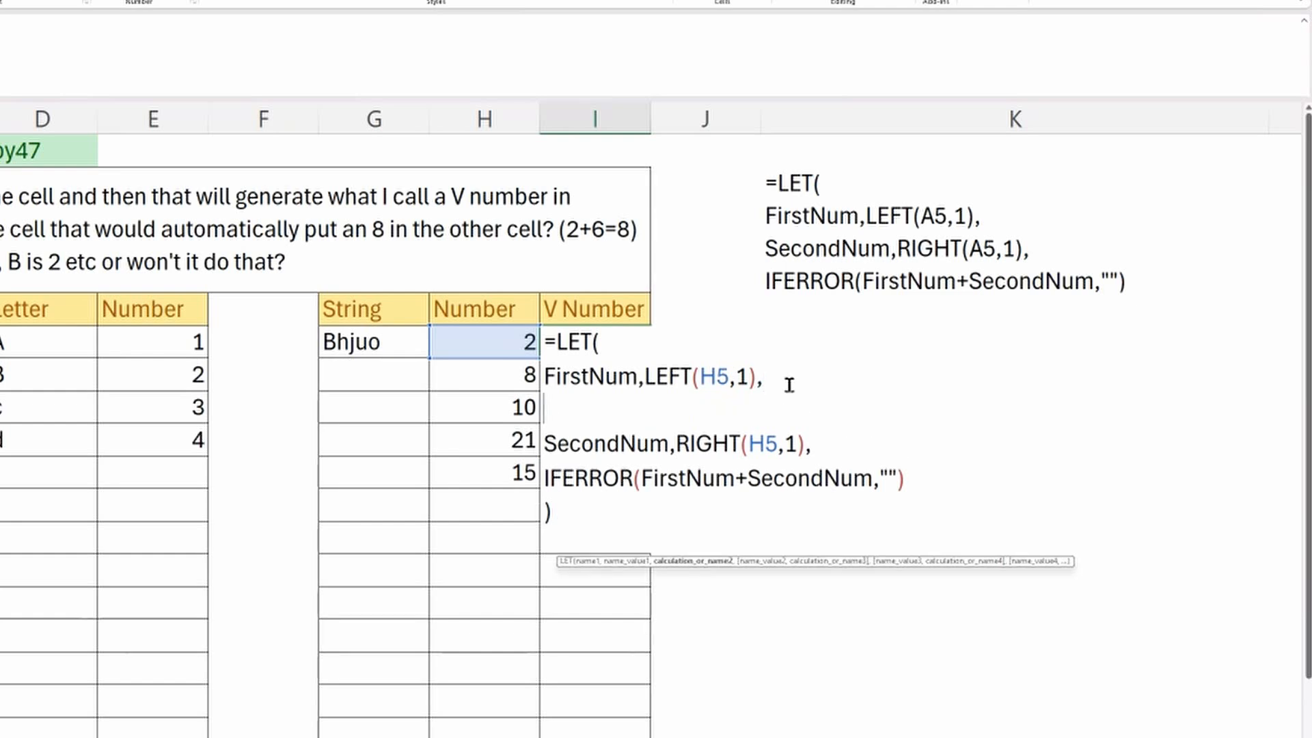
pyautogui.write('my')
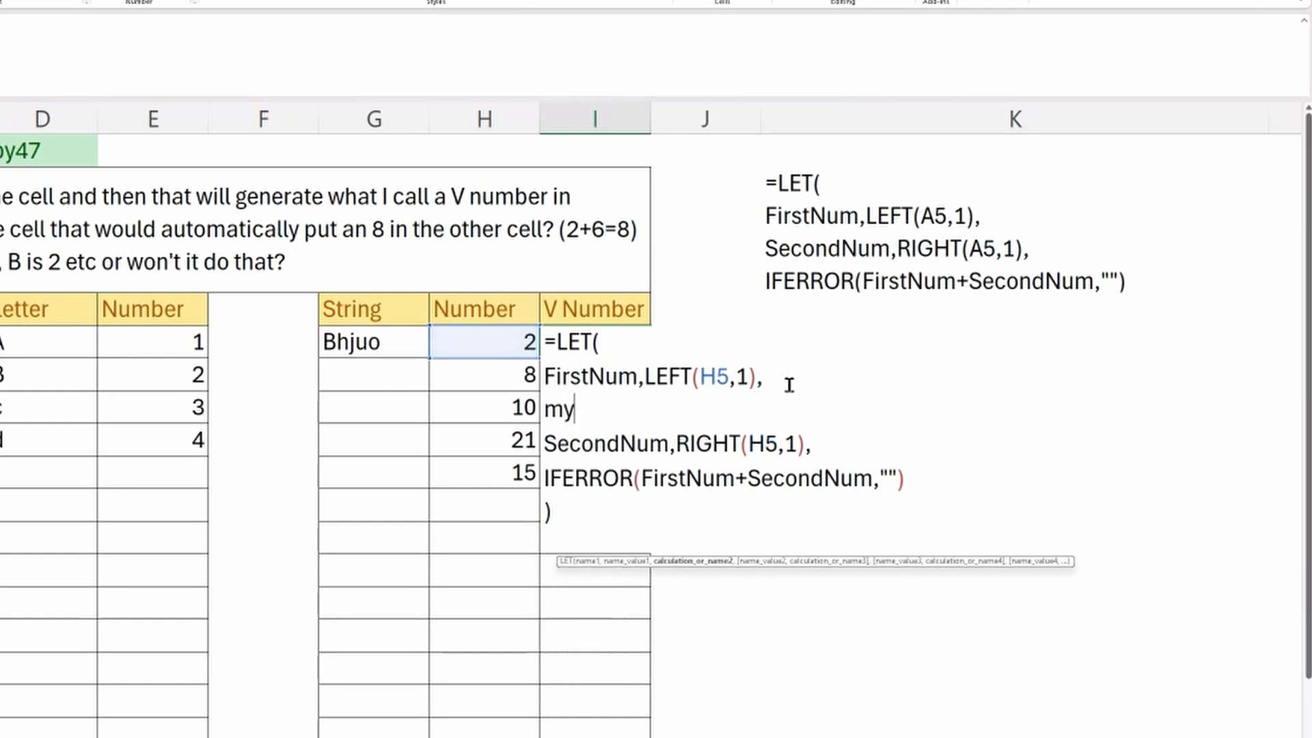
pyautogui.write('len,')
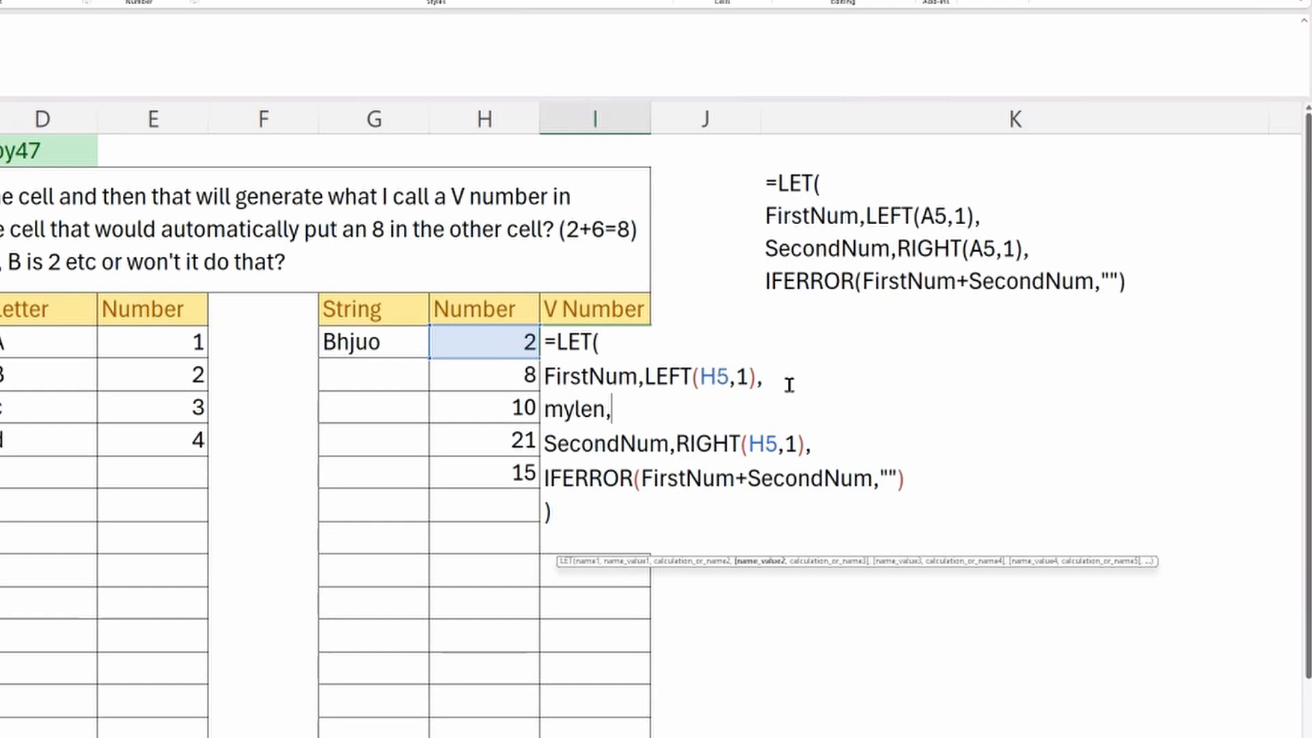
pyautogui.write('len')
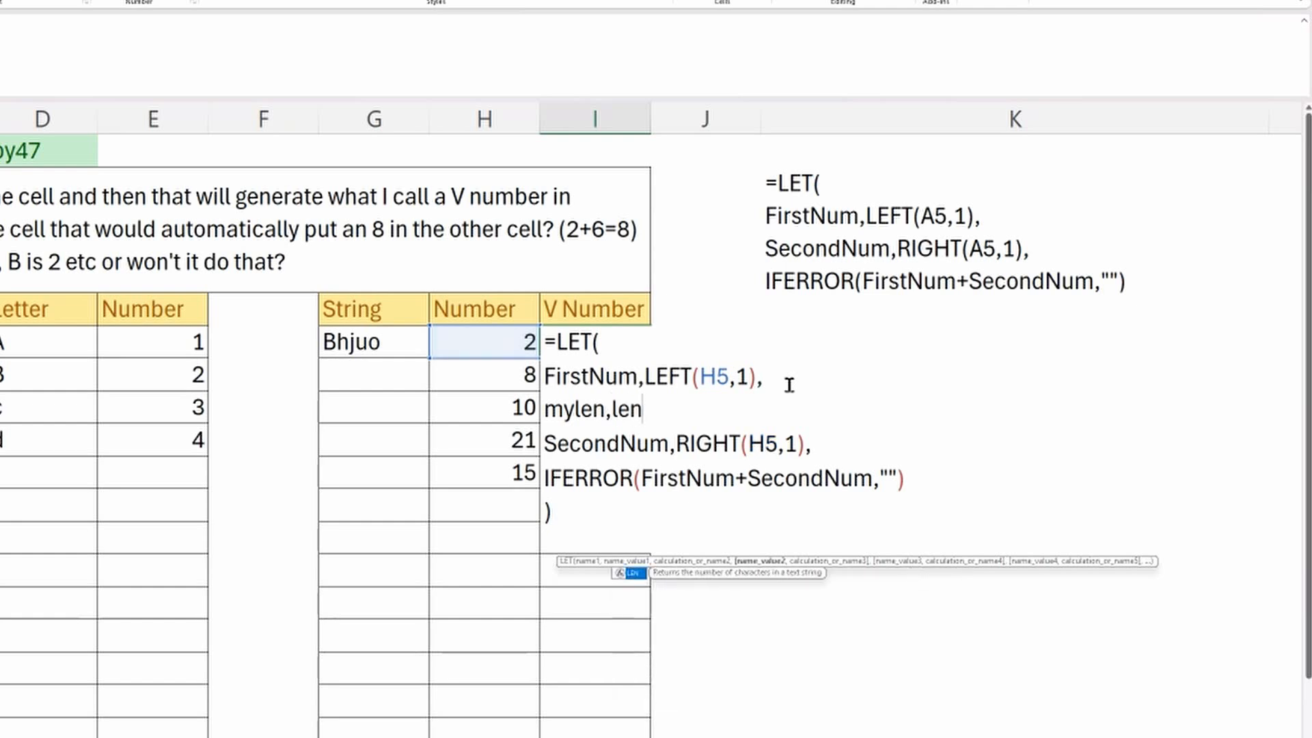
pyautogui.write('(')
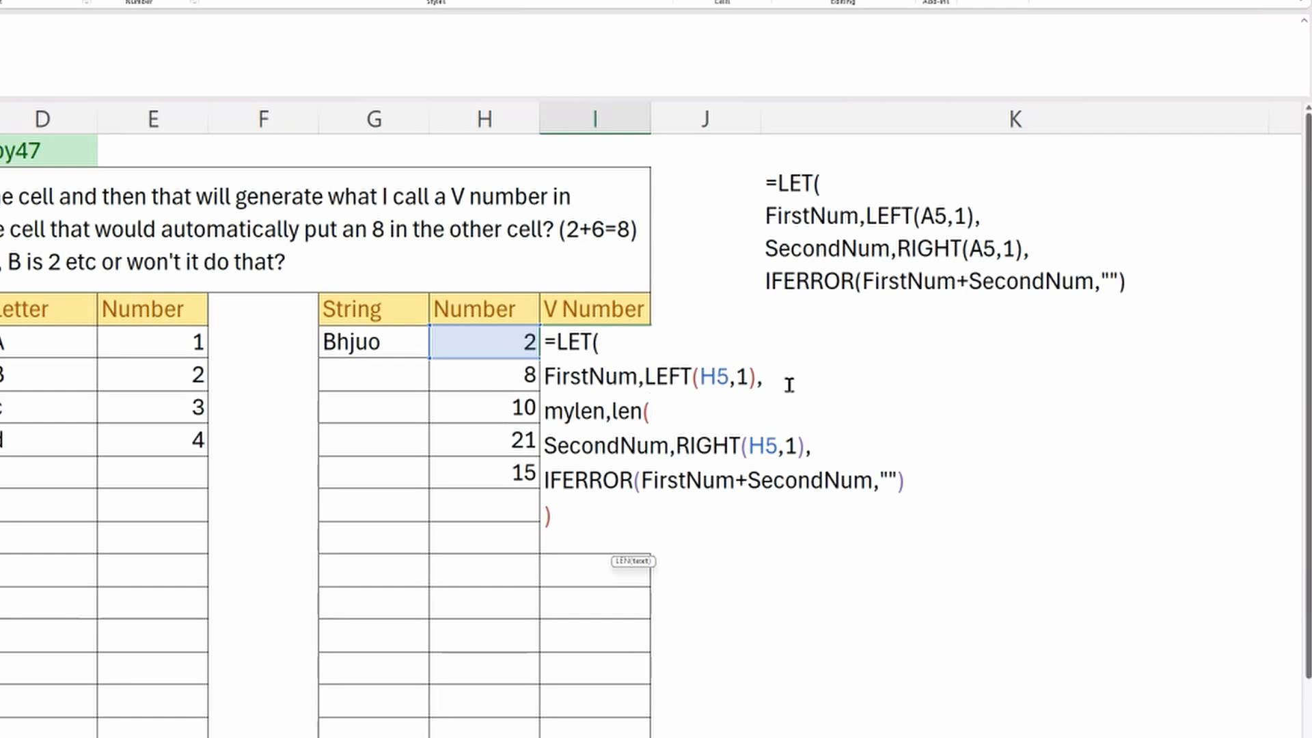
pyautogui.write('h5)')
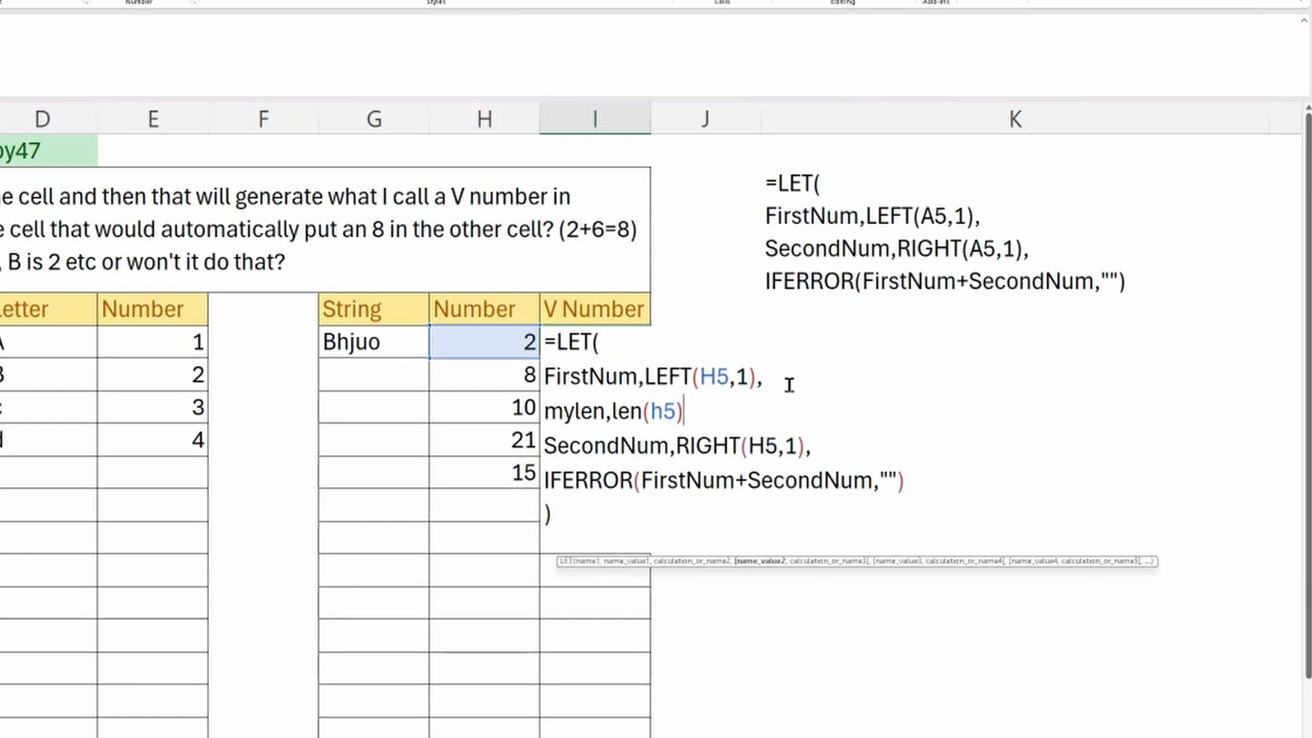
pyautogui.write(',')
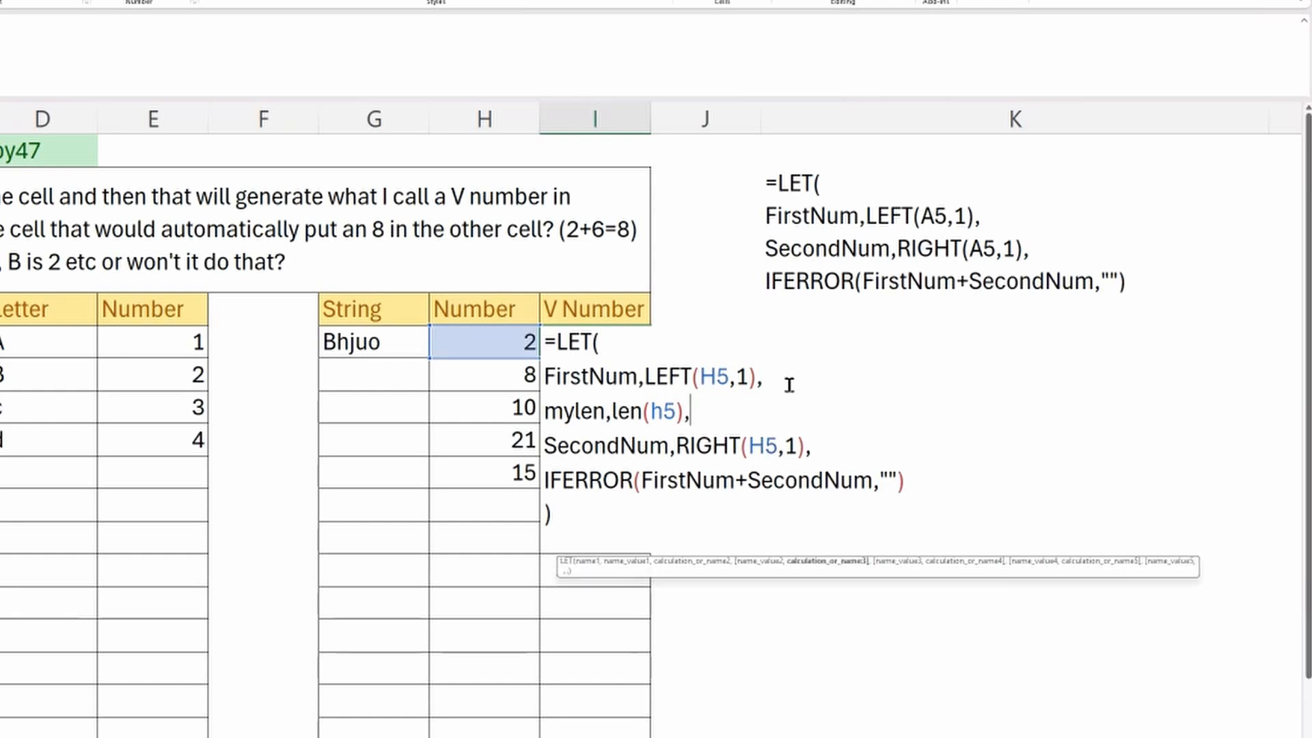
pyautogui.click(675, 448)
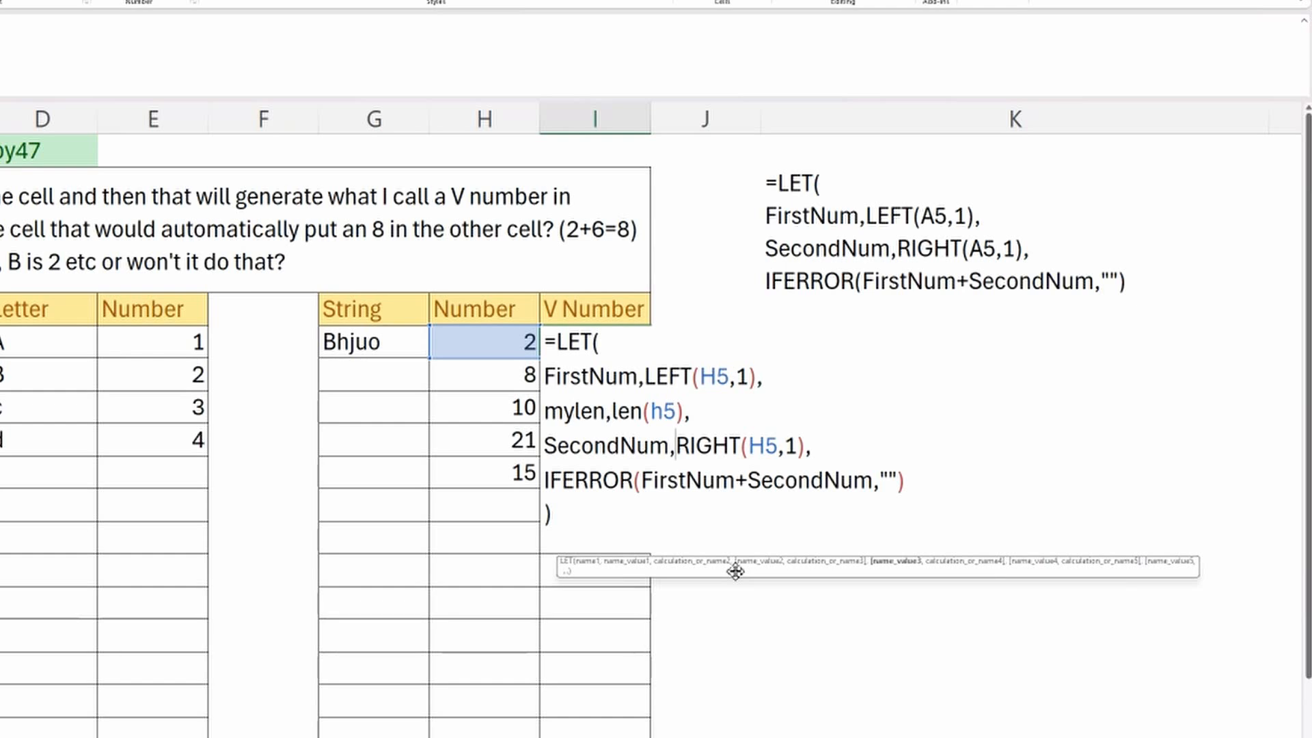
pyautogui.write('if')
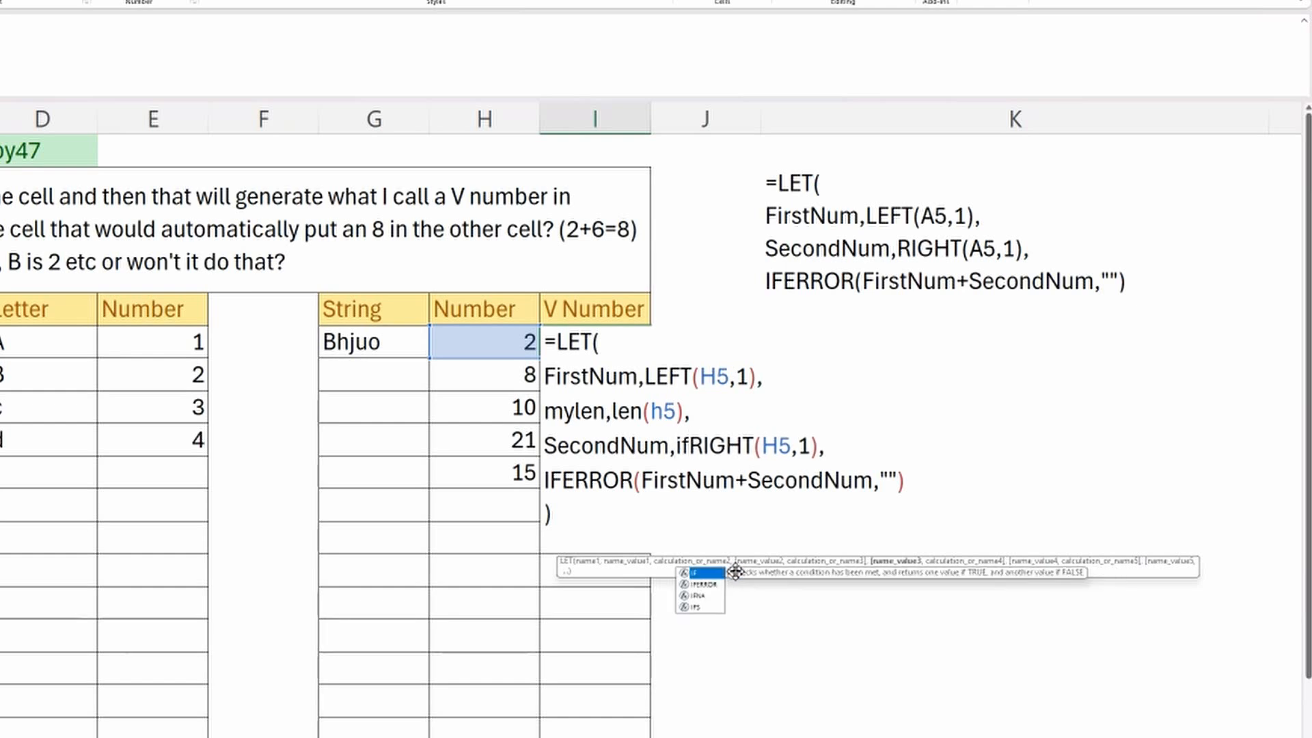
pyautogui.write('(')
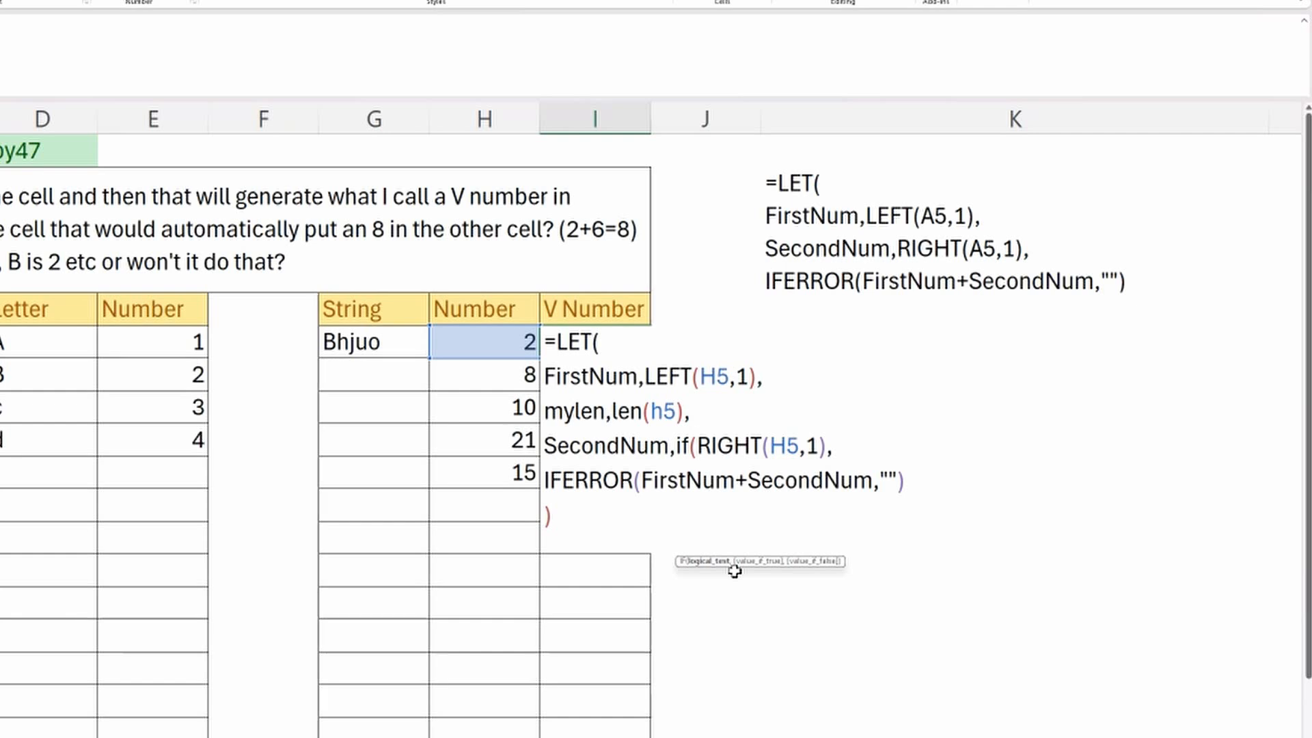
pyautogui.write('mylen')
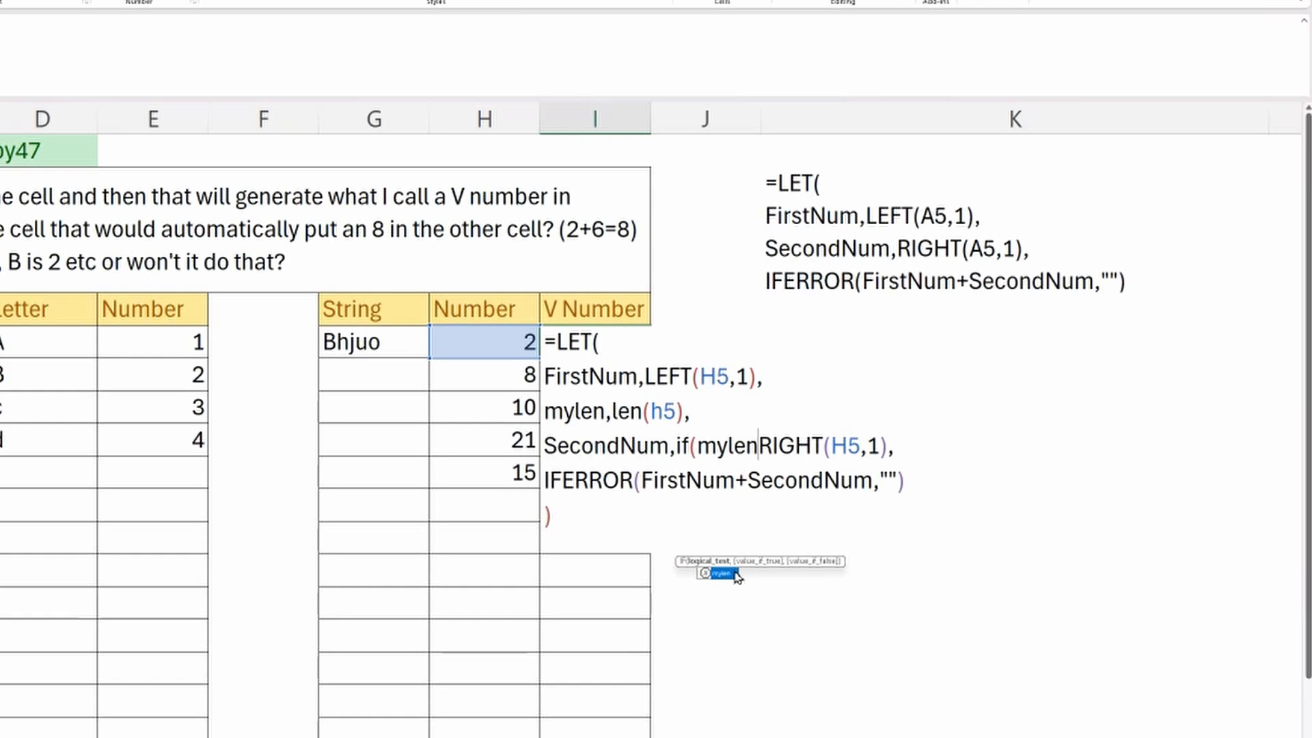
pyautogui.press('BackSpace')
pyautogui.press('BackSpace')
pyautogui.press('BackSpace')
pyautogui.press('BackSpace')
pyautogui.press('BackSpace')
pyautogui.press('BackSpace')
pyautogui.press('BackSpace')
pyautogui.press('BackSpace')
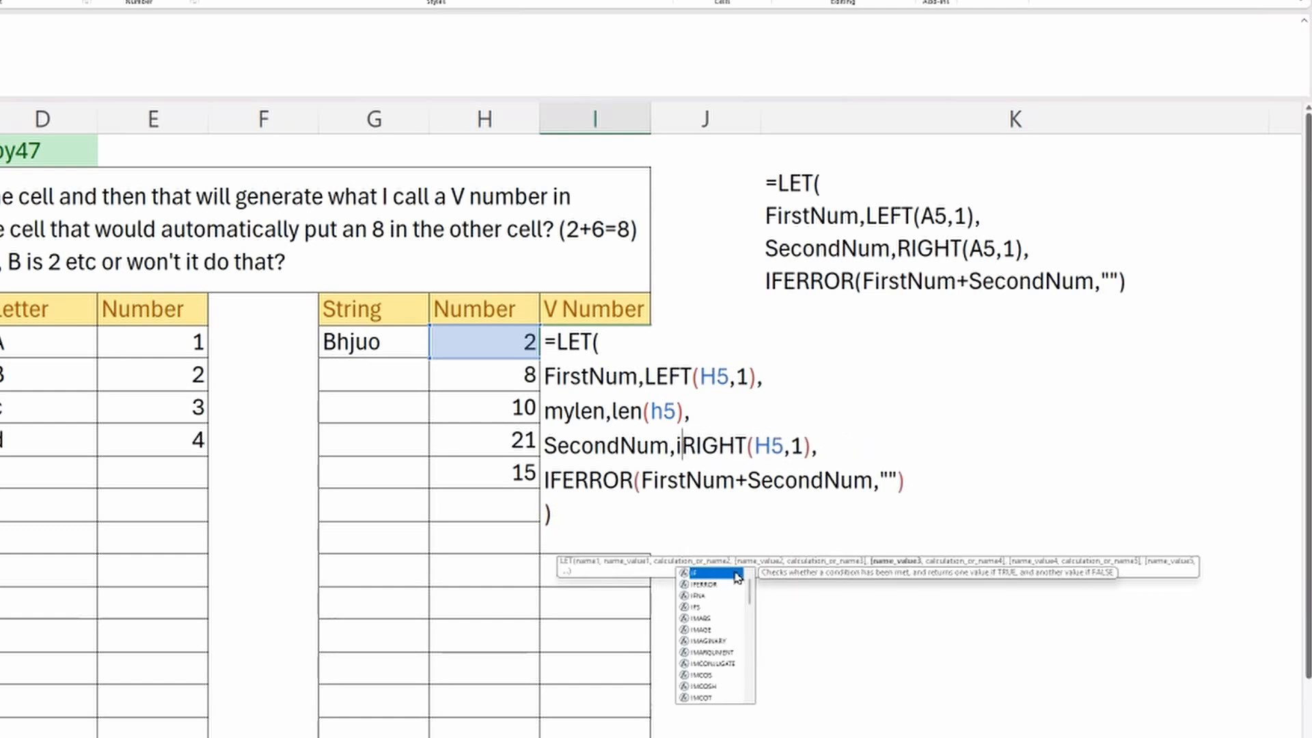
# - Redefine SecondNum in the I5 LET formula as switch(mylen,2,RIGHT(H5,1),1,0) and commit the formula
pyautogui.write('switch')
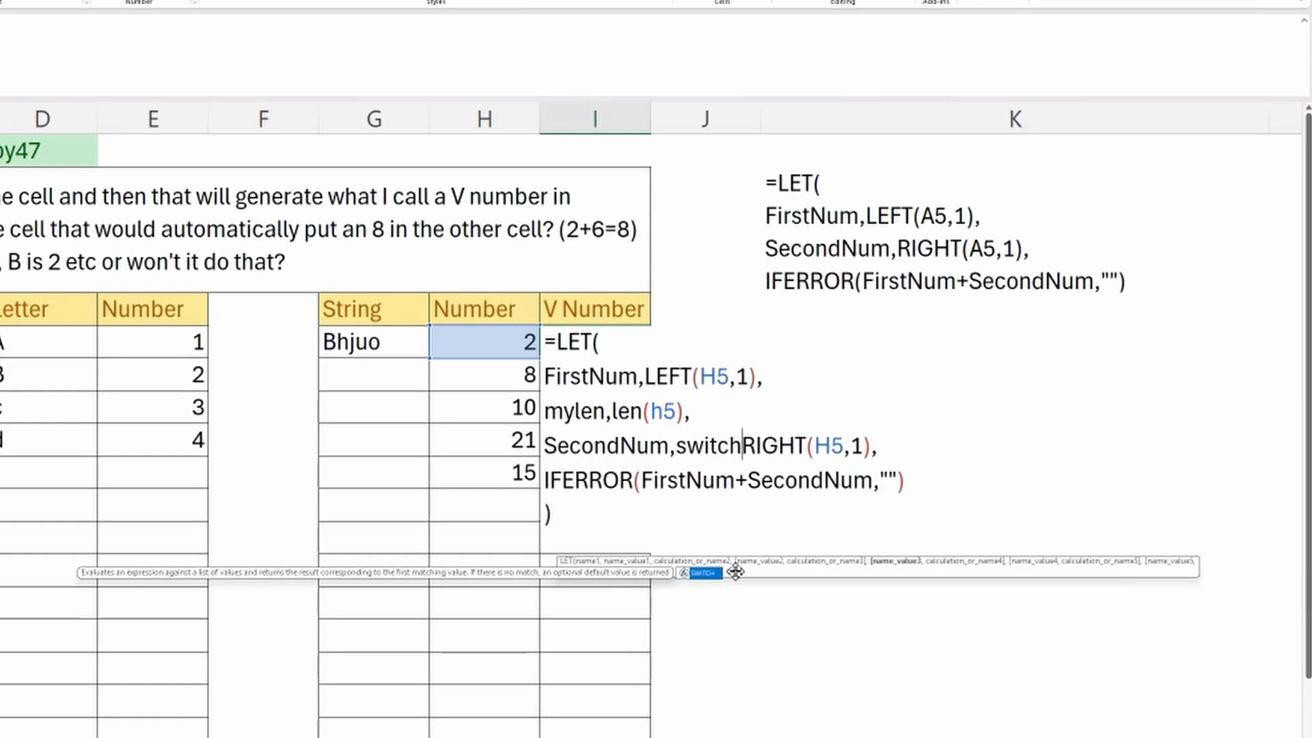
pyautogui.write('(')
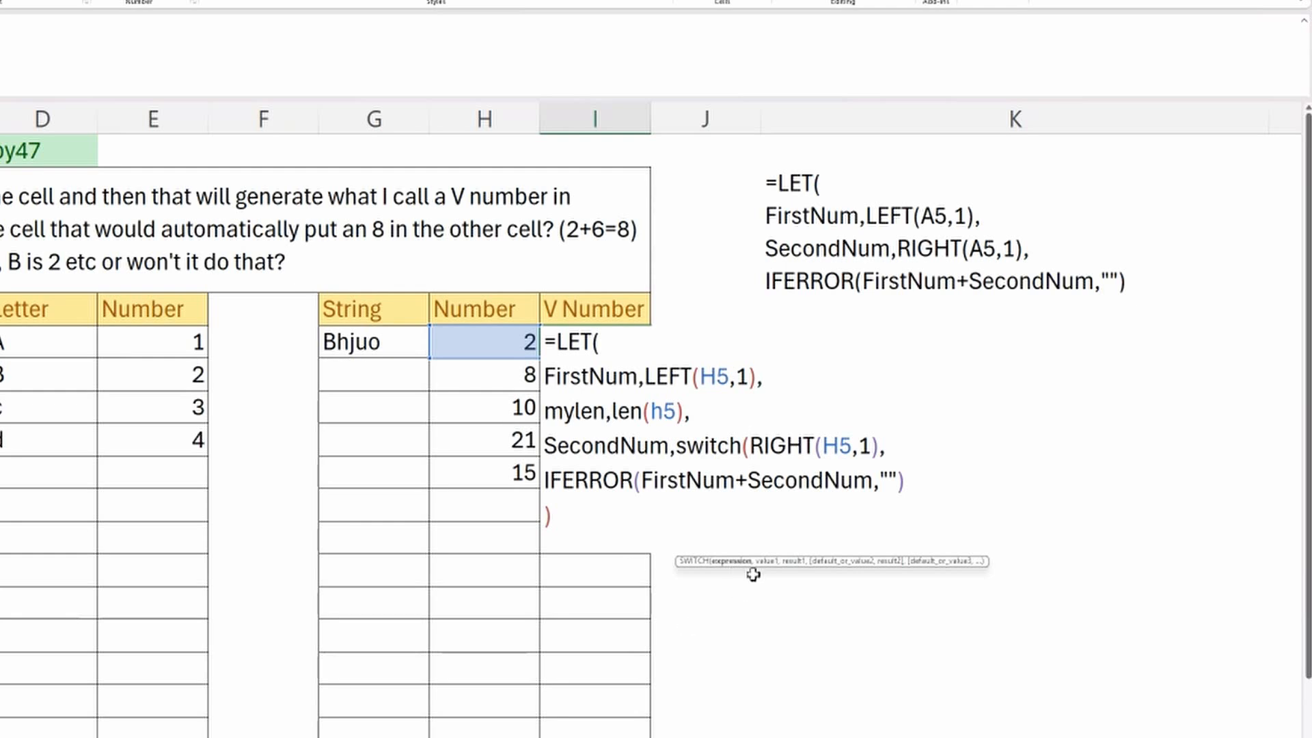
pyautogui.write('mylen')
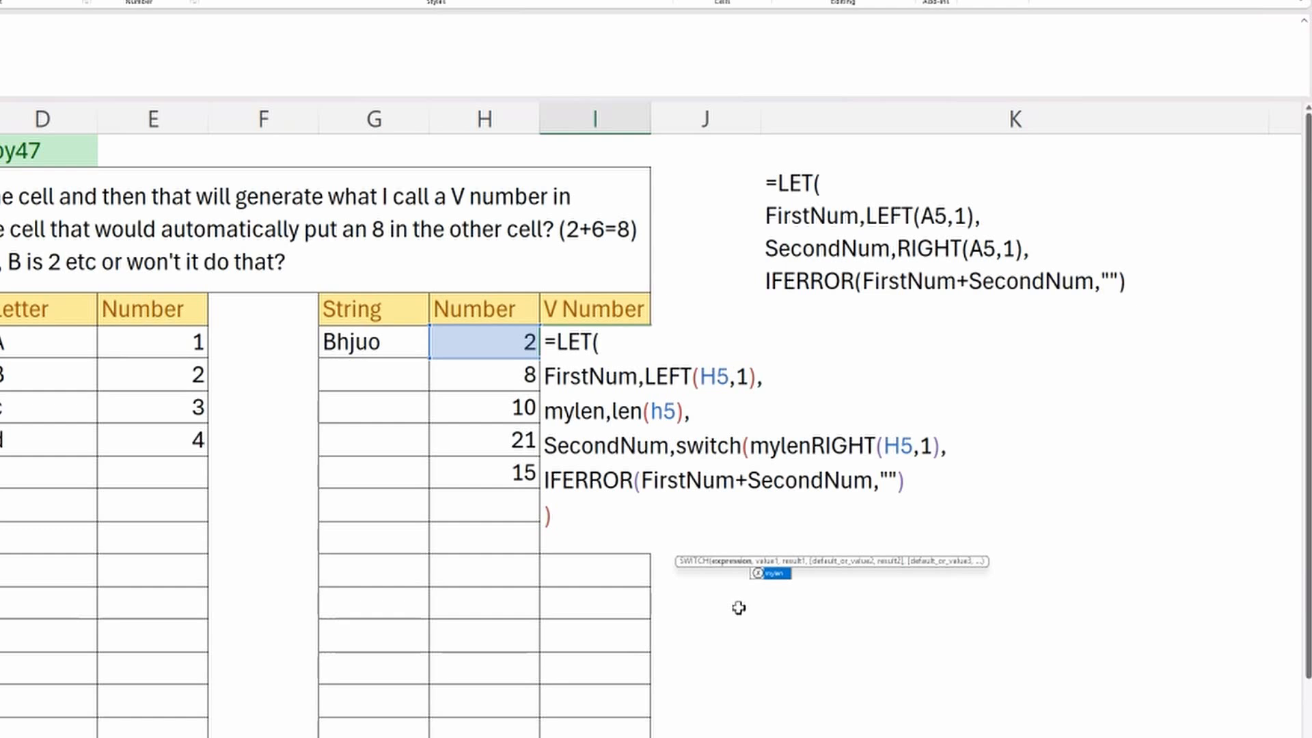
pyautogui.write(',')
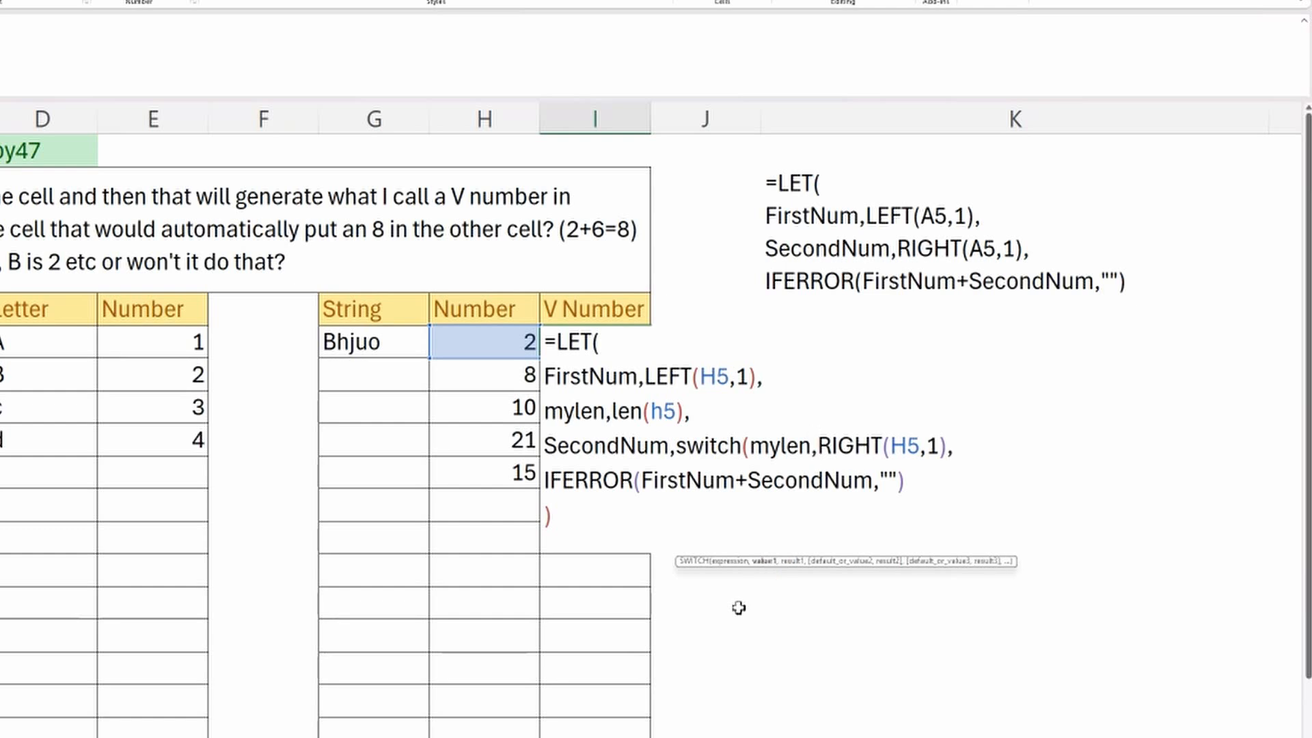
pyautogui.write('2,')
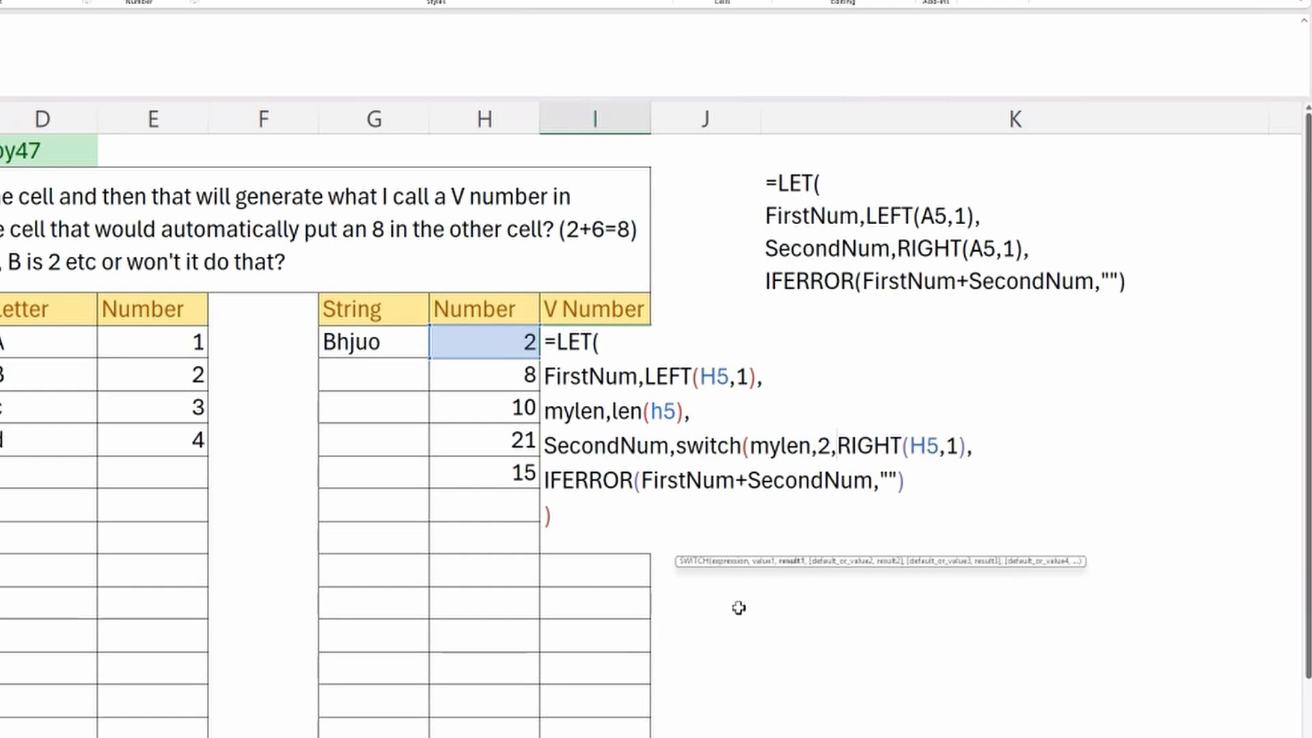
pyautogui.click(967, 449)
pyautogui.write(',')
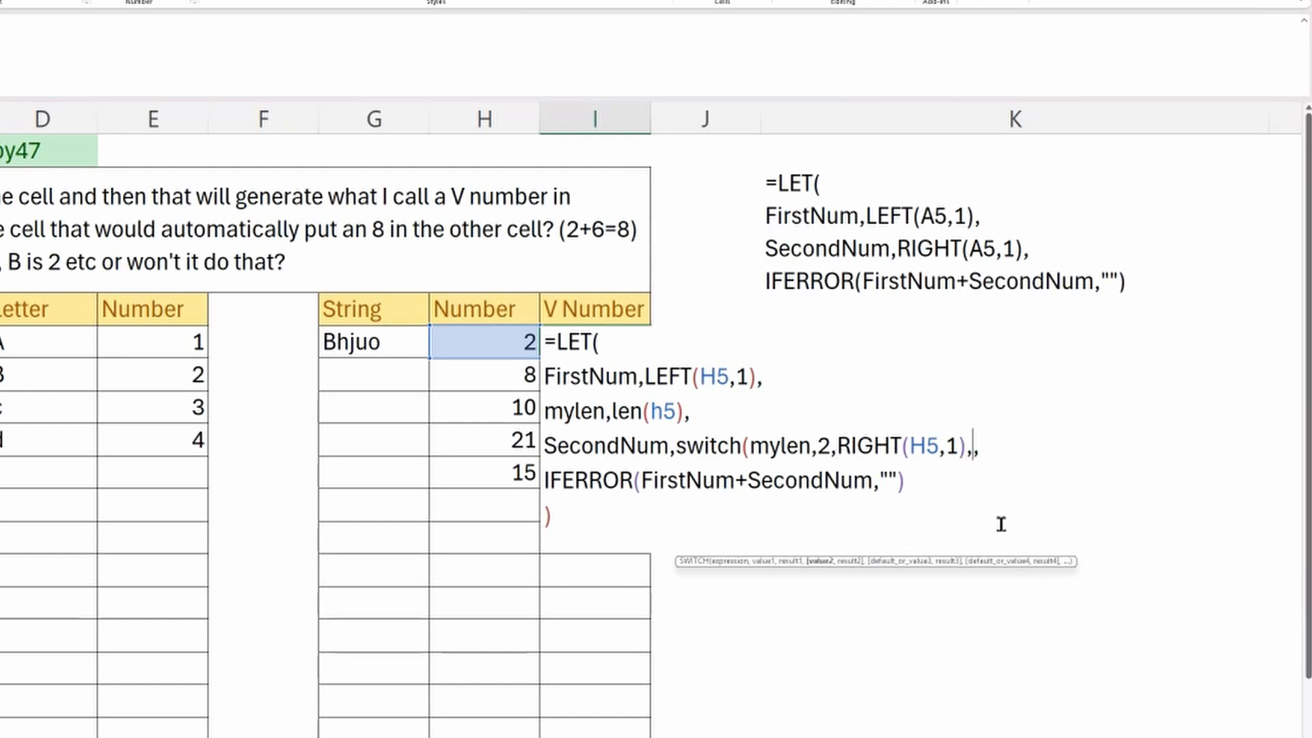
pyautogui.write('1,')
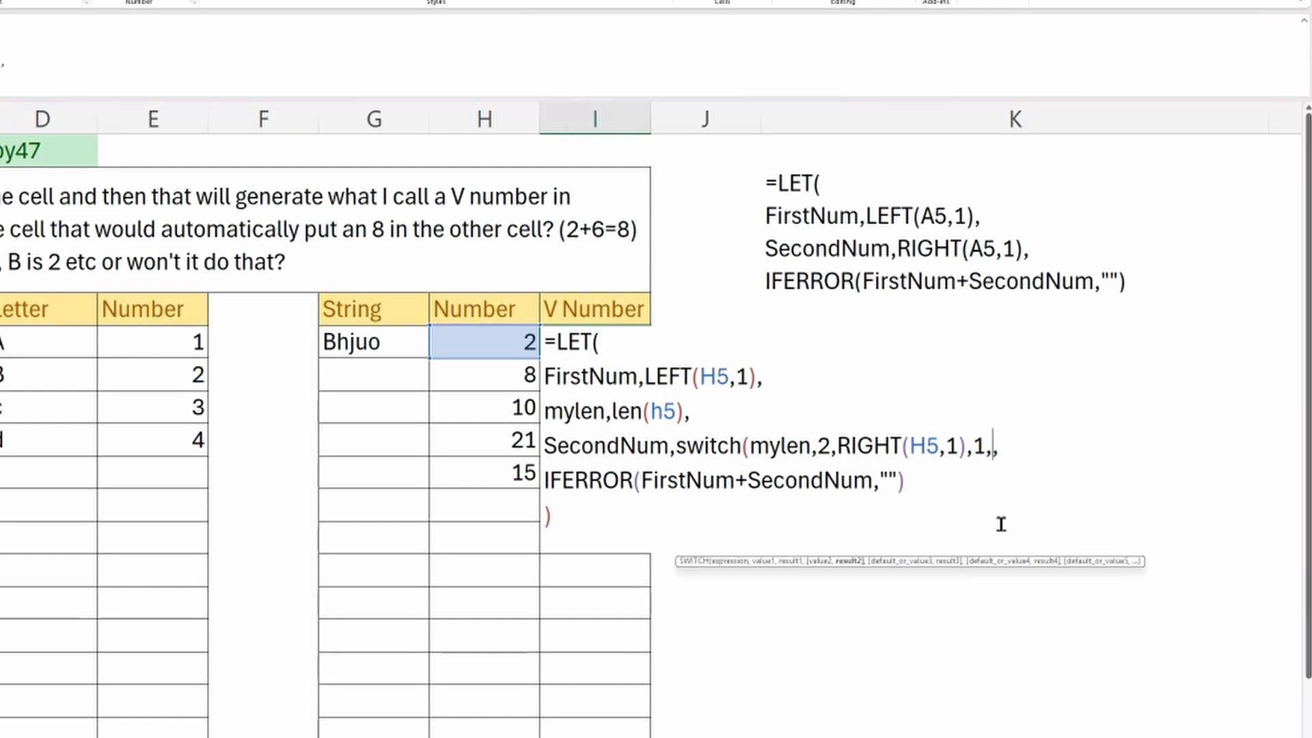
pyautogui.write('0)')
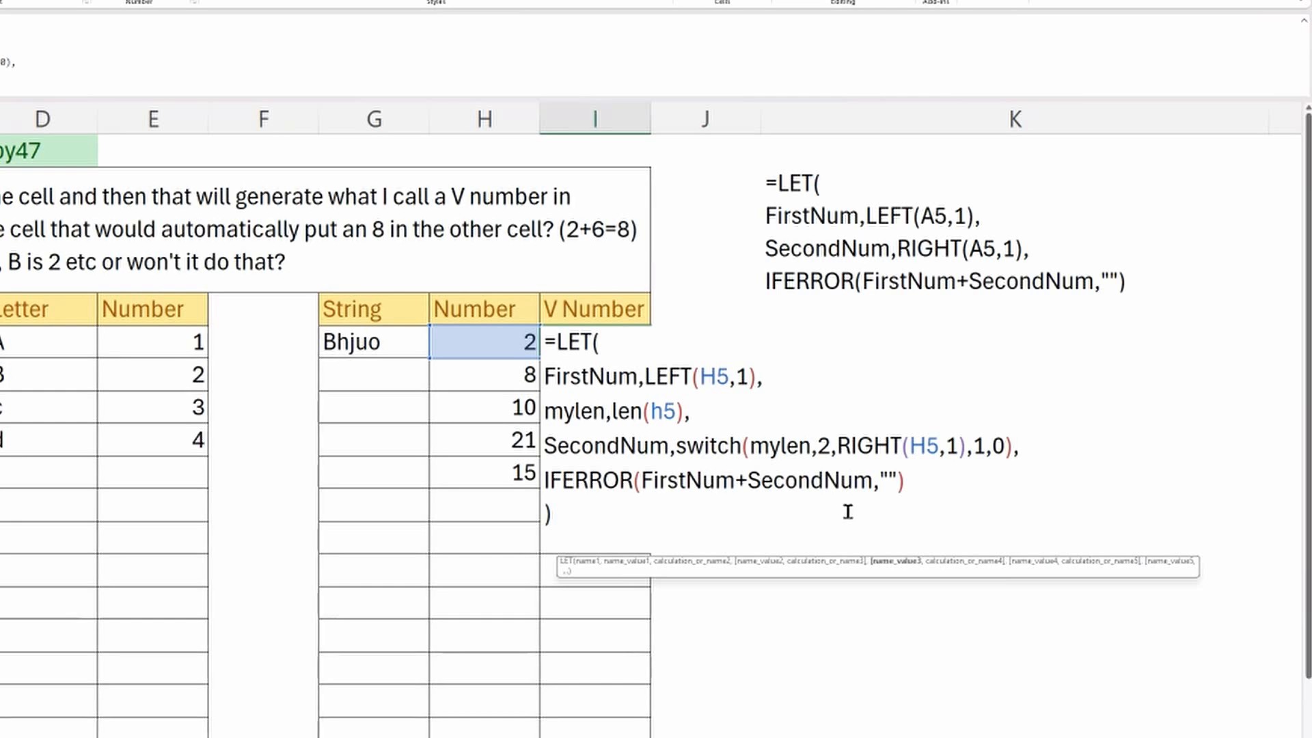
pyautogui.press('Return')
# - Fill the revised V Number formula from I5 down to I9
pyautogui.click(676, 349)
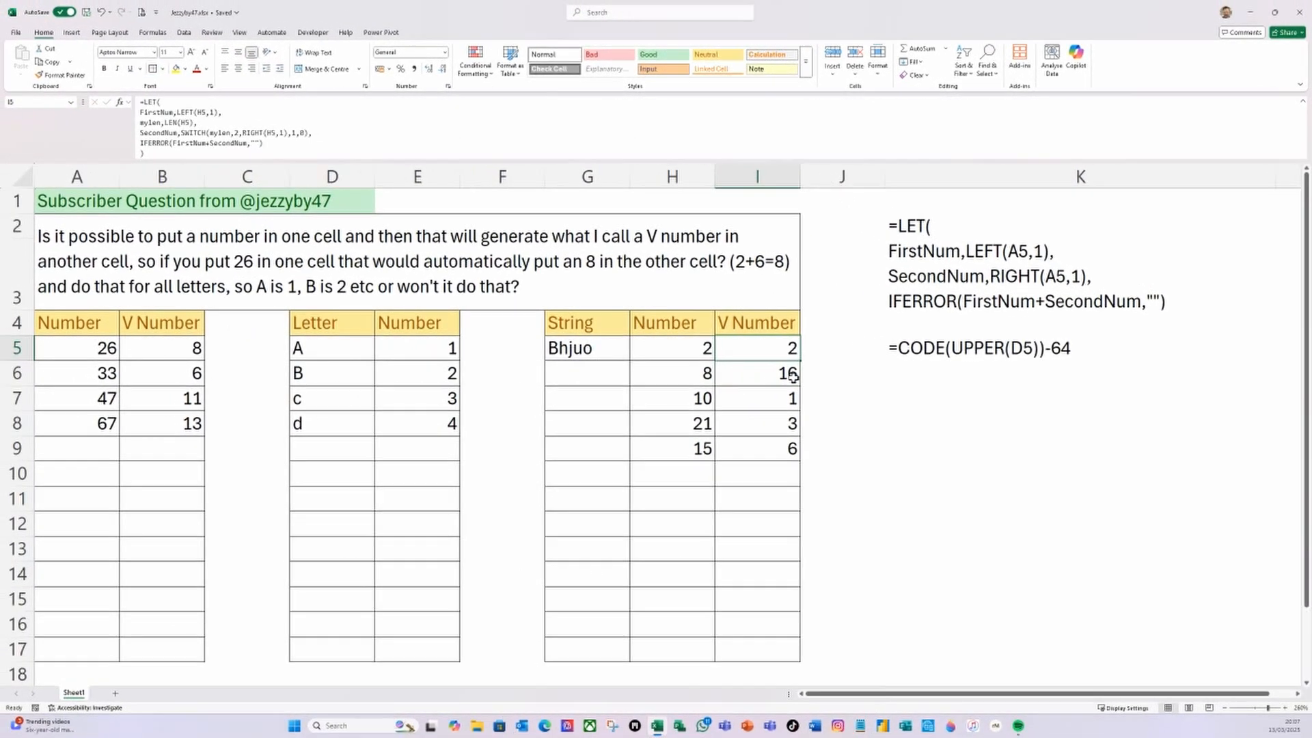
pyautogui.moveTo(719, 360); pyautogui.dragTo(720, 462)
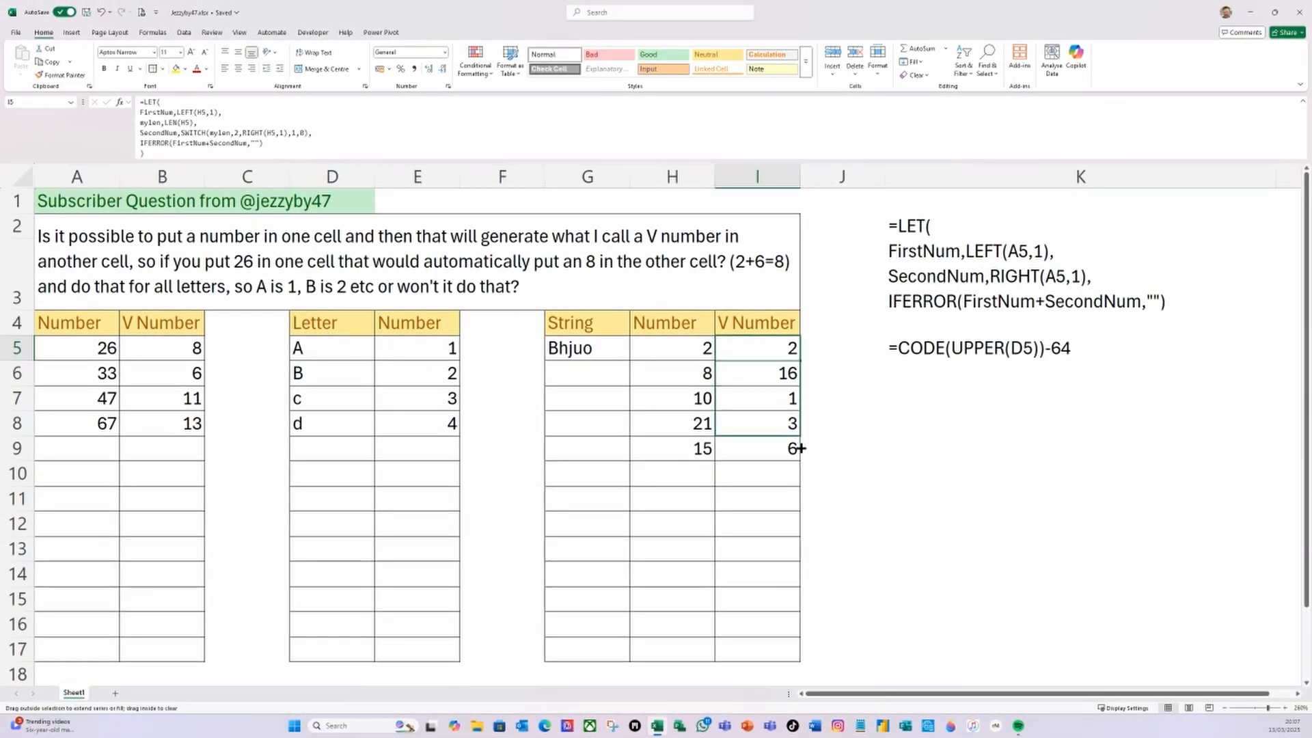
pyautogui.moveTo(798, 448); pyautogui.dragTo(800, 453)
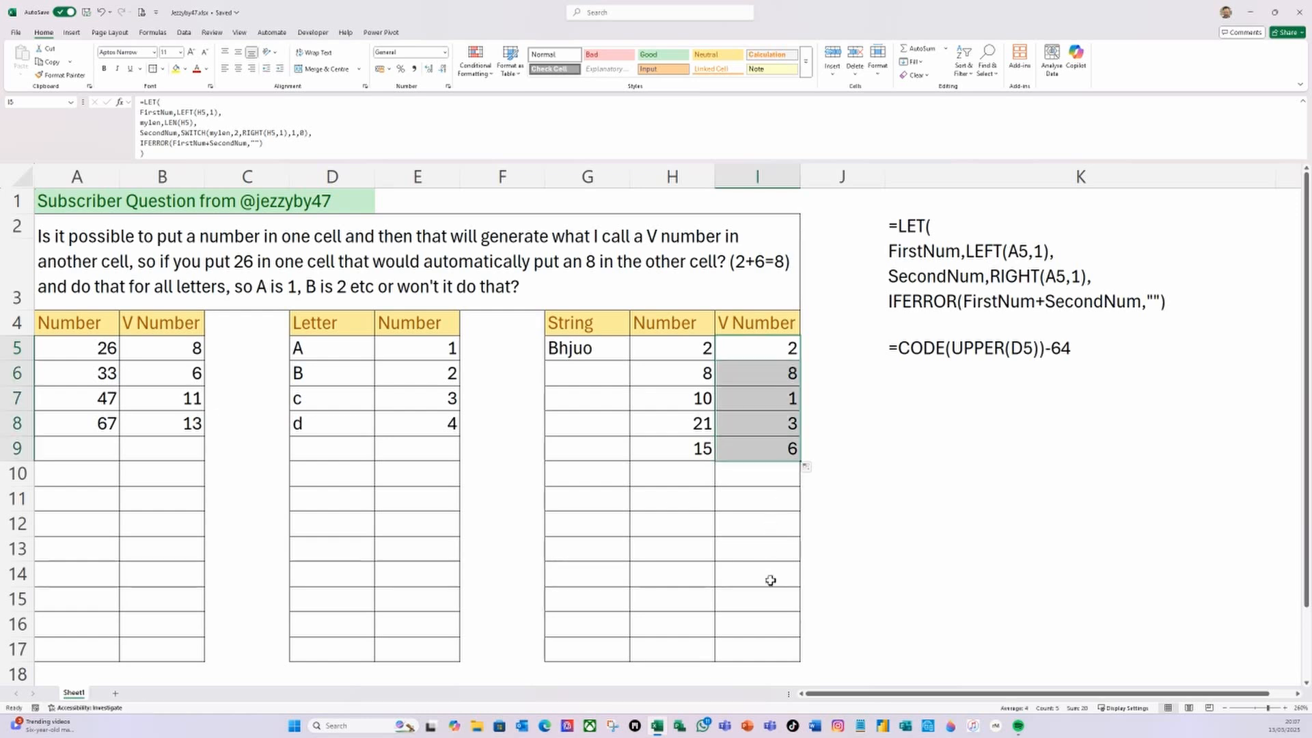
pyautogui.click(773, 345)
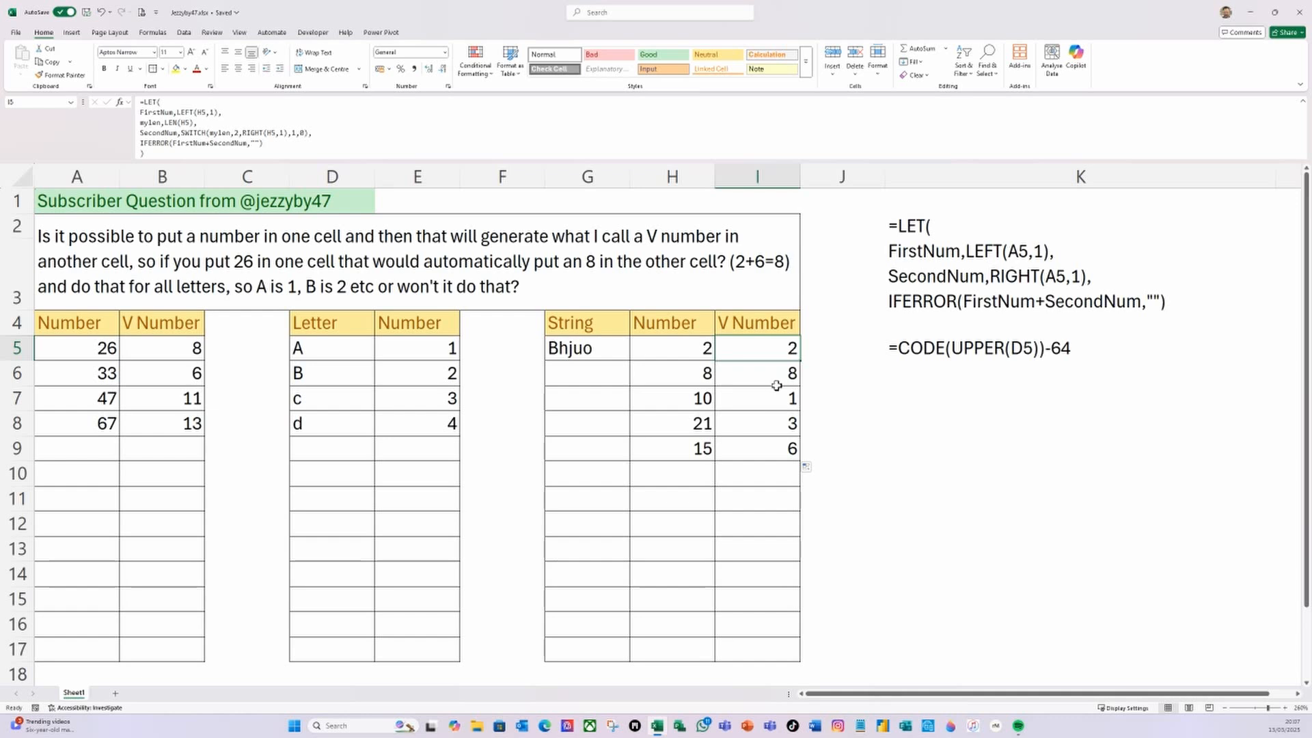
# - Merge K7:K12 into one cell with wrapped text, aligned vertically to the middle and horizontally to the left
pyautogui.click(897, 399)
pyautogui.moveTo(913, 398); pyautogui.dragTo(920, 517)
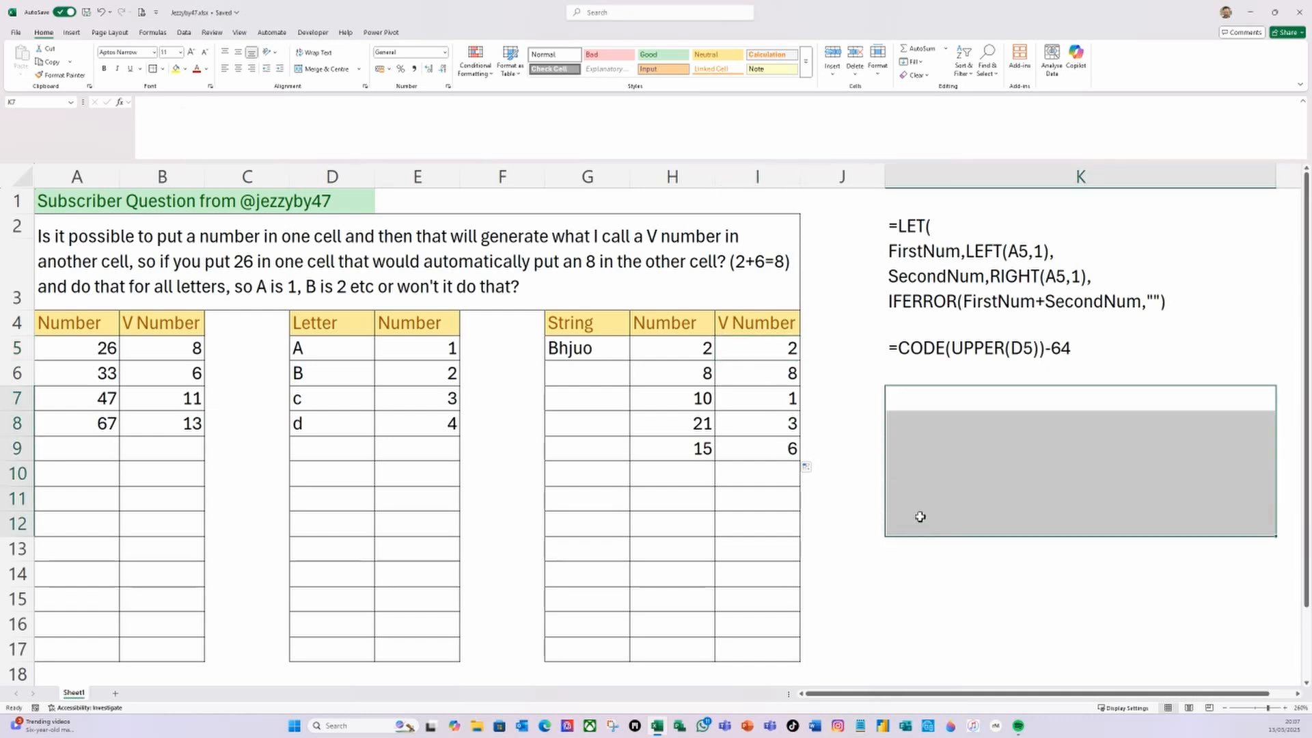
pyautogui.click(322, 69)
pyautogui.click(317, 53)
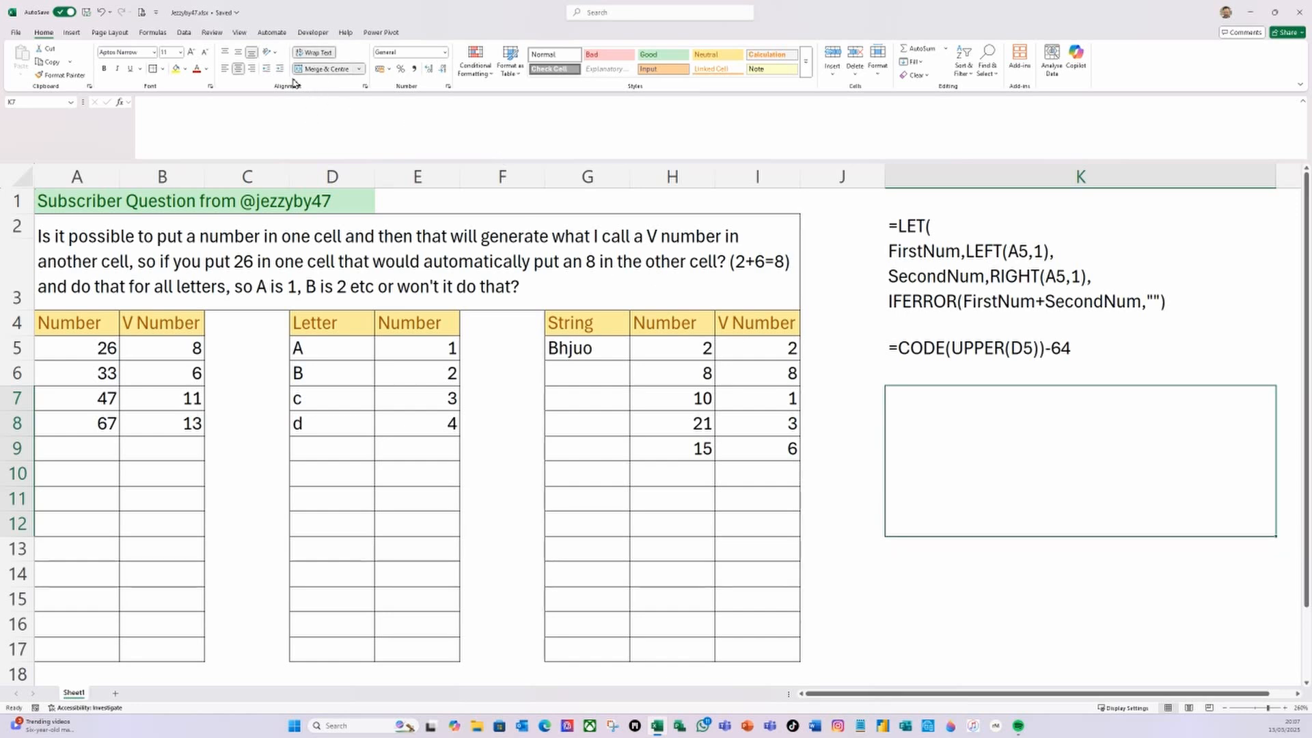
pyautogui.click(238, 53)
pyautogui.click(224, 68)
# - Show the text of the I5 formula in the merged cell K7 with =FORMULATEXT(I5)
pyautogui.write('=fo')
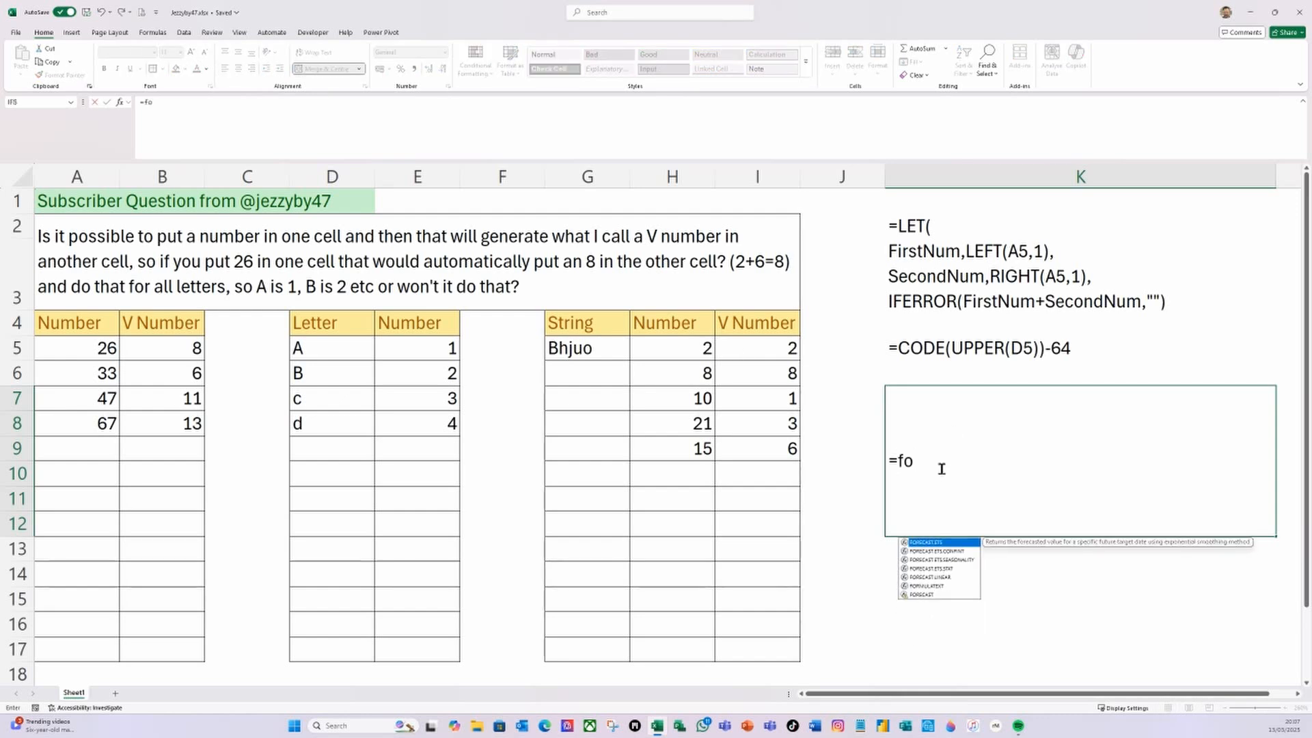
pyautogui.doubleClick(938, 586)
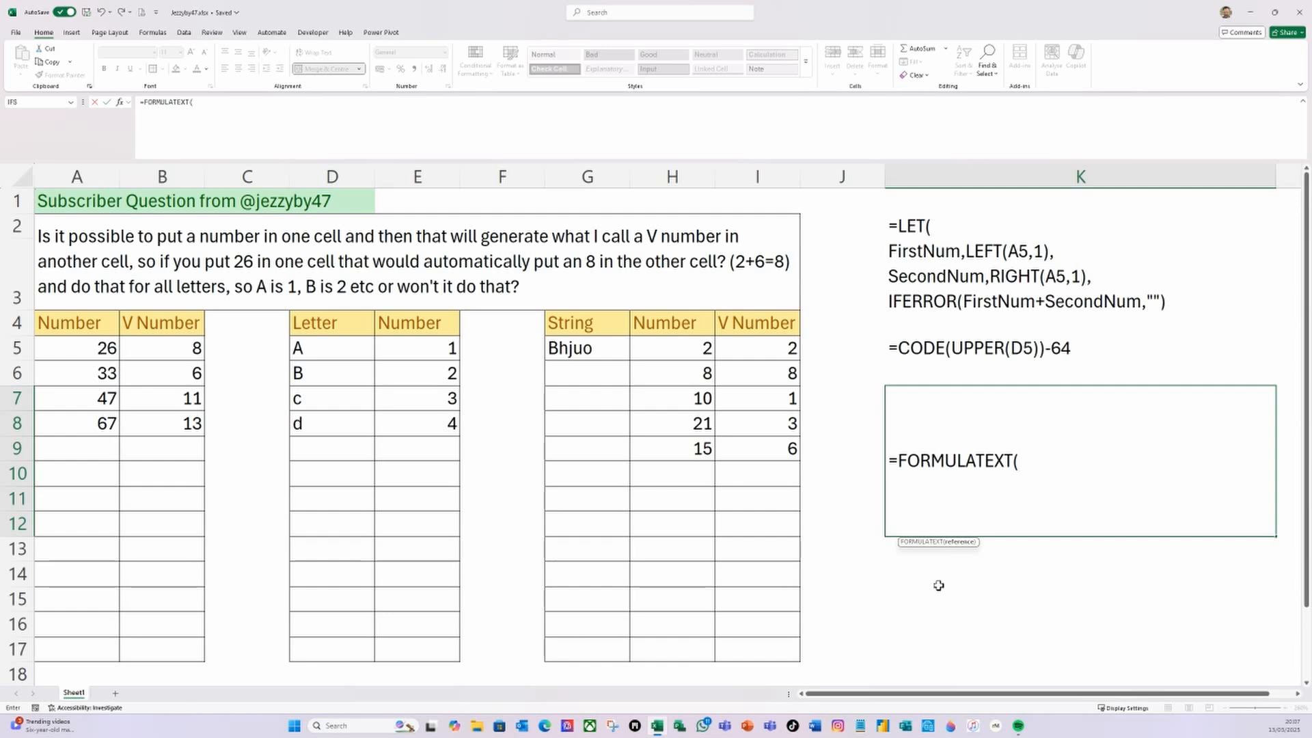
pyautogui.click(764, 350)
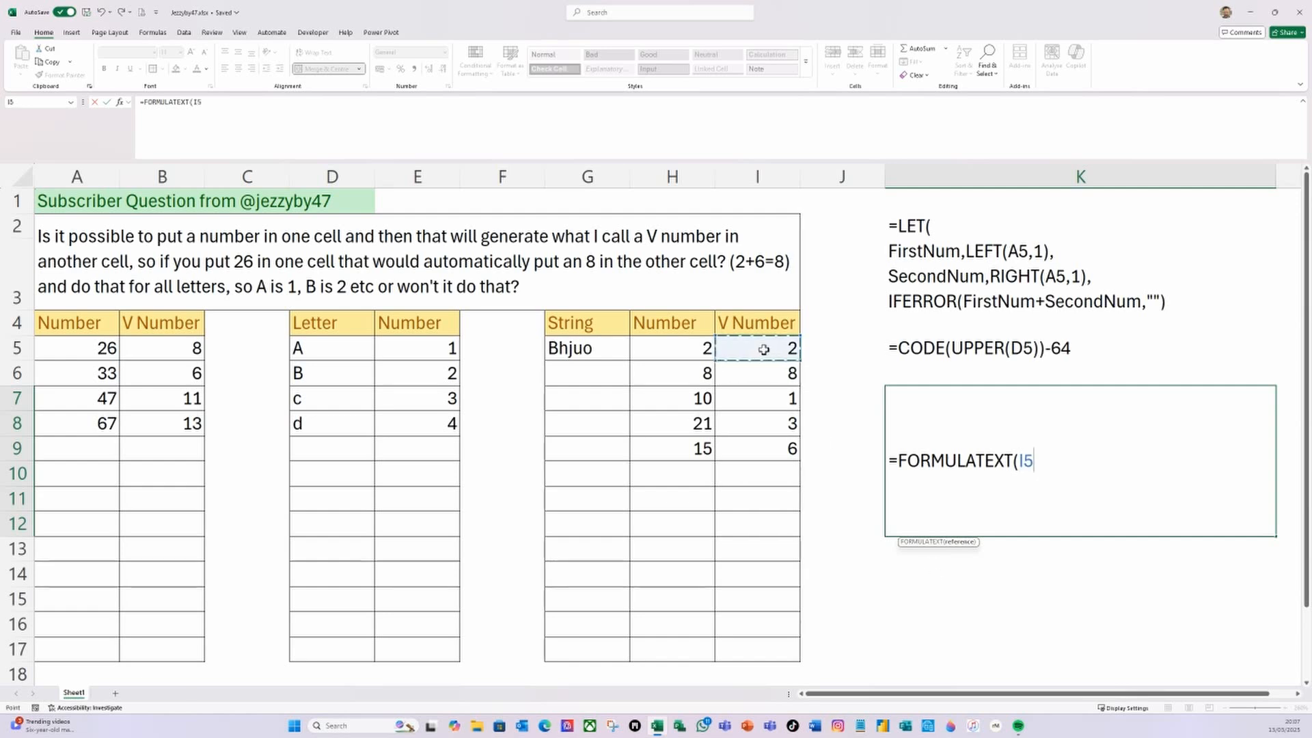
pyautogui.write(')')
pyautogui.press('Return')
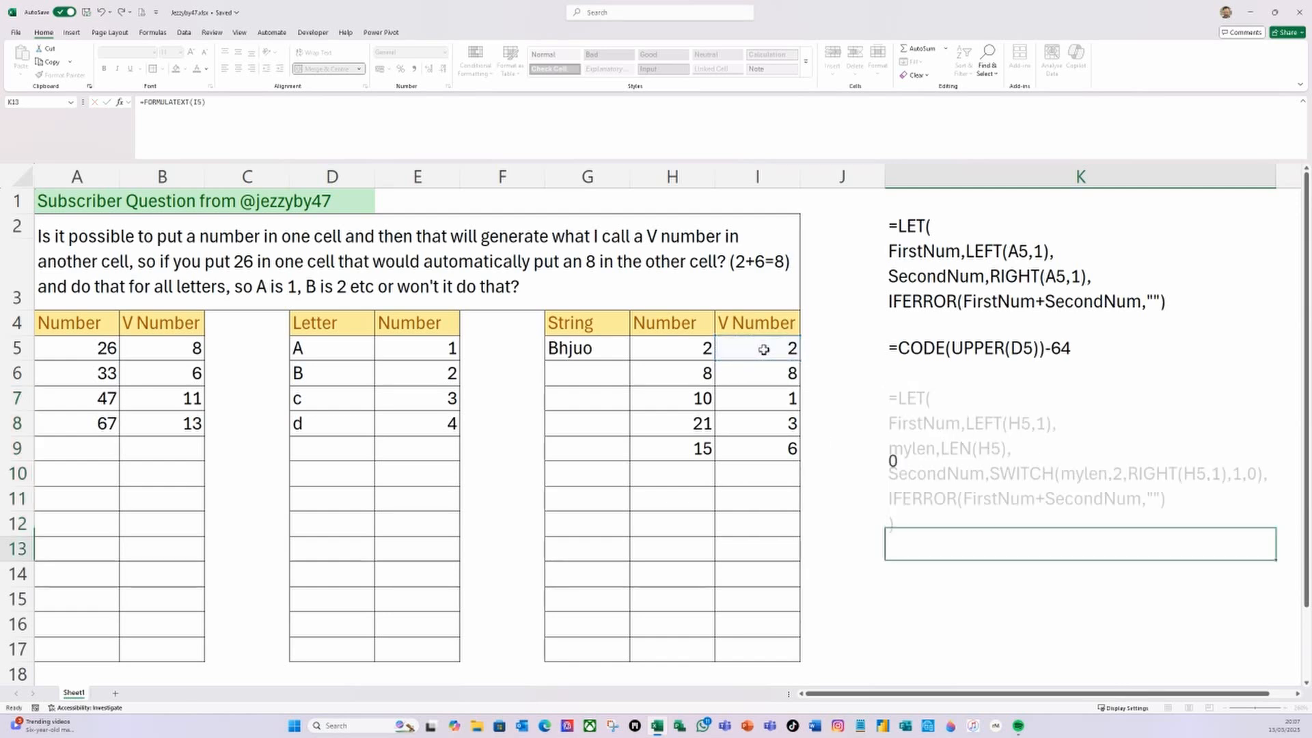
# - Fill the V Number formula from I5 down to I17, the last bordered row of the table
pyautogui.click(765, 352)
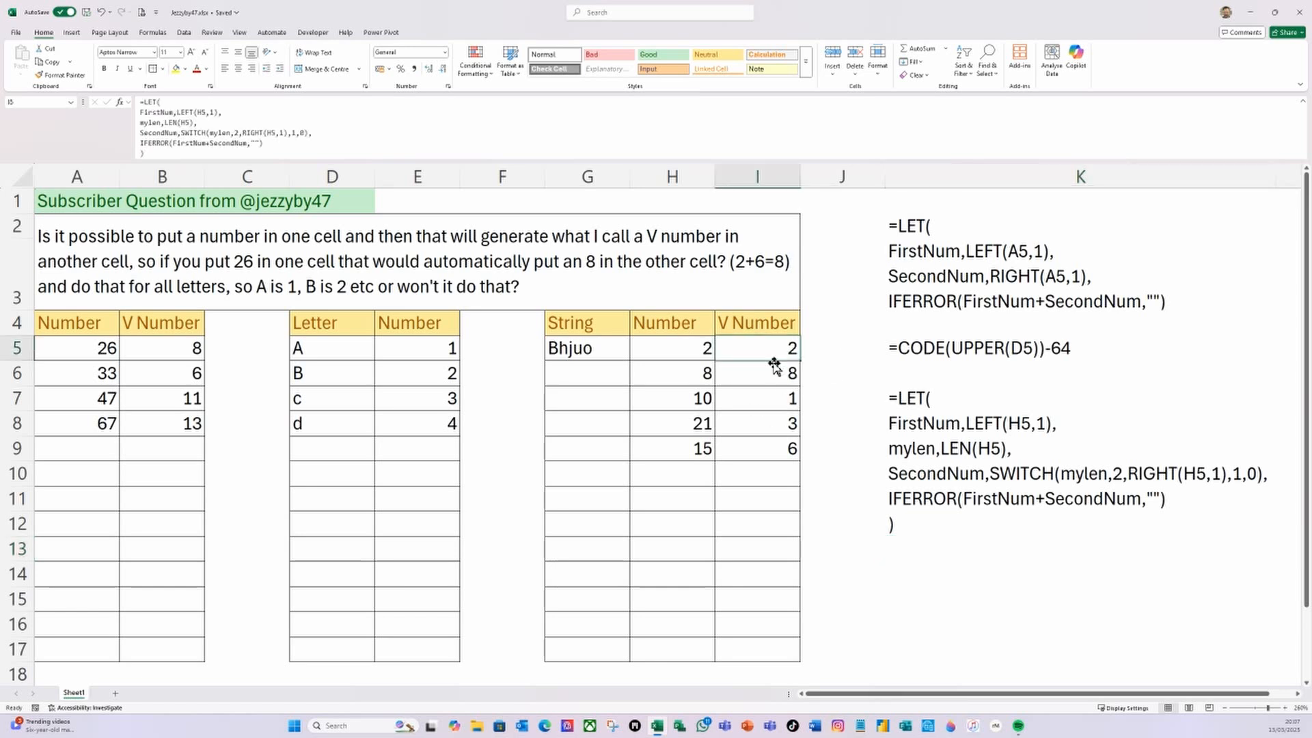
pyautogui.moveTo(799, 360); pyautogui.dragTo(798, 653)
pyautogui.click(729, 397)
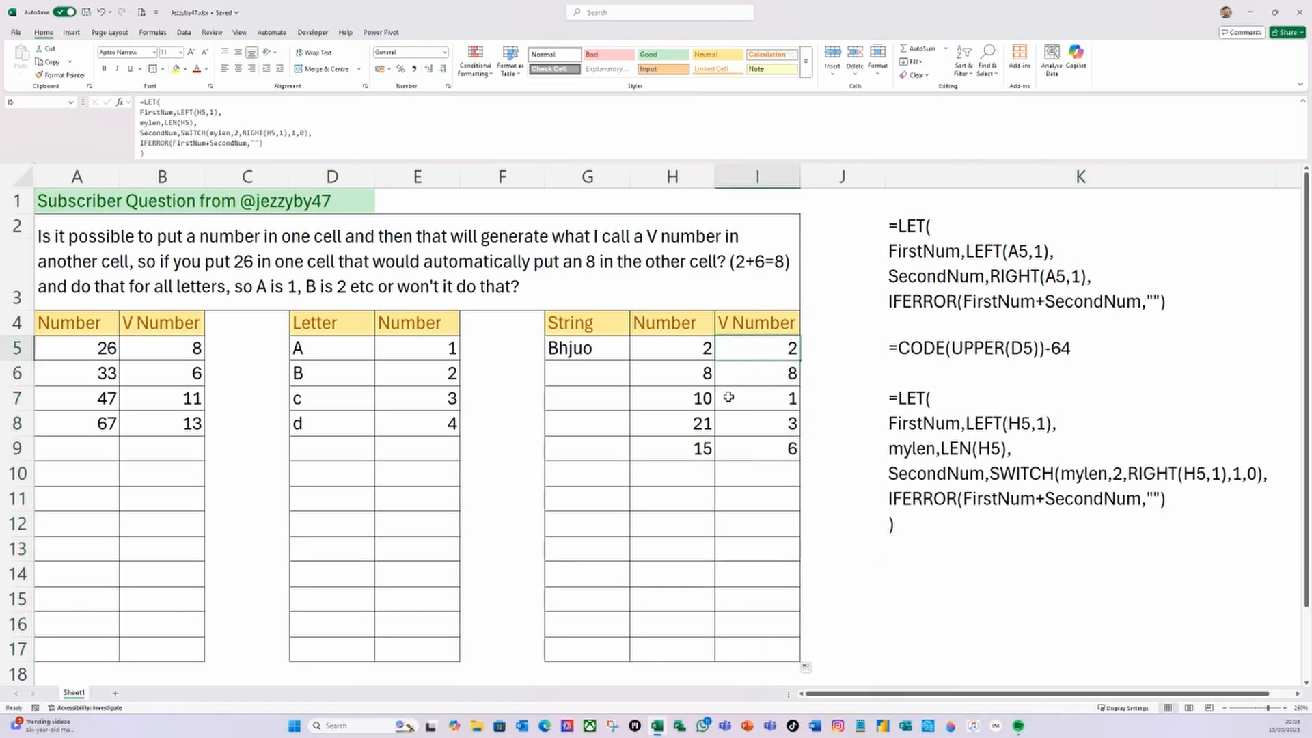
# - Replace the string in G5 with skboieh to test the letter and V Number formulas
pyautogui.click(574, 352)
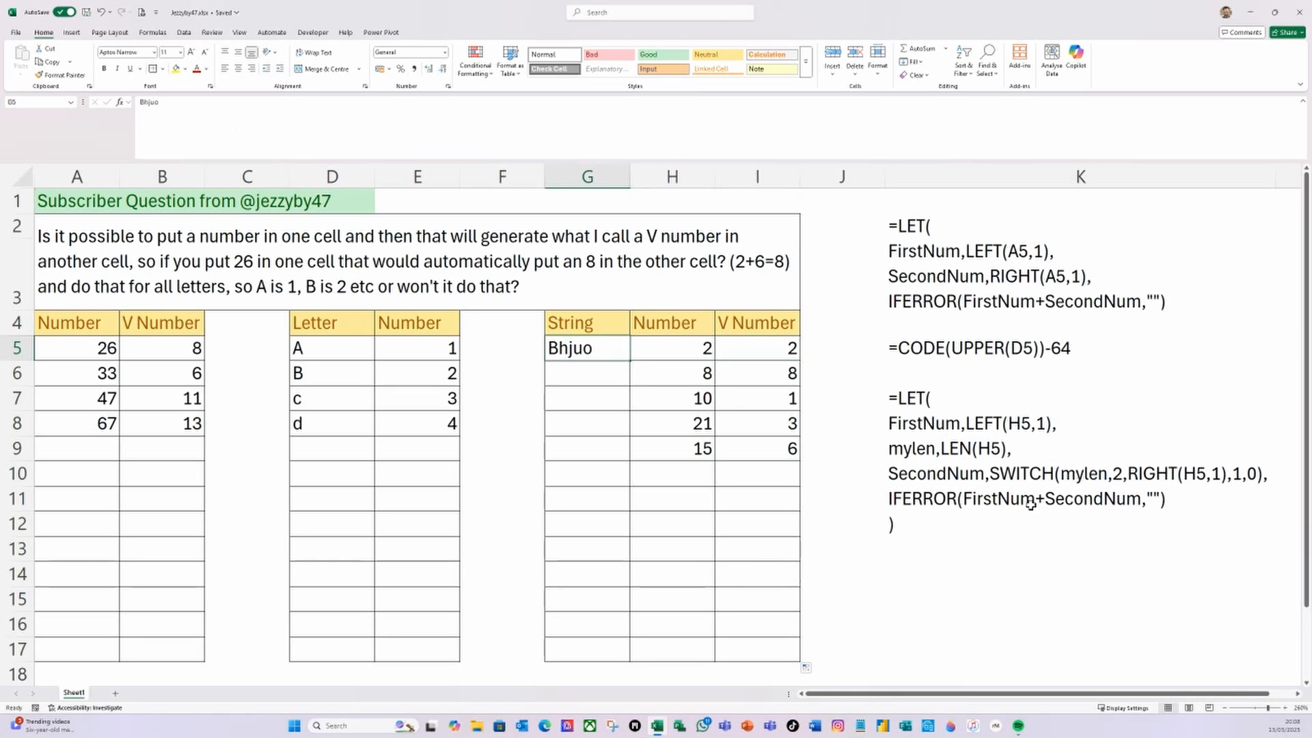
pyautogui.write('skboi;')
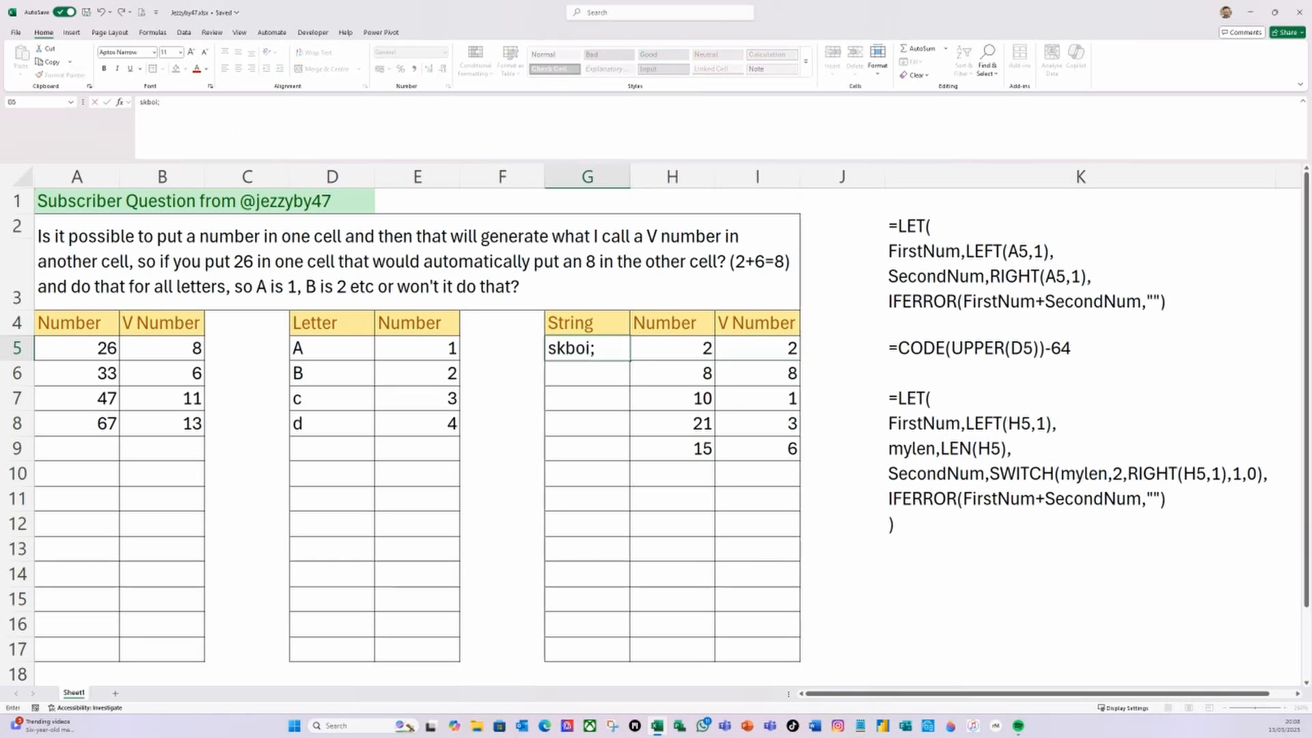
pyautogui.press('BackSpace')
pyautogui.write('eh')
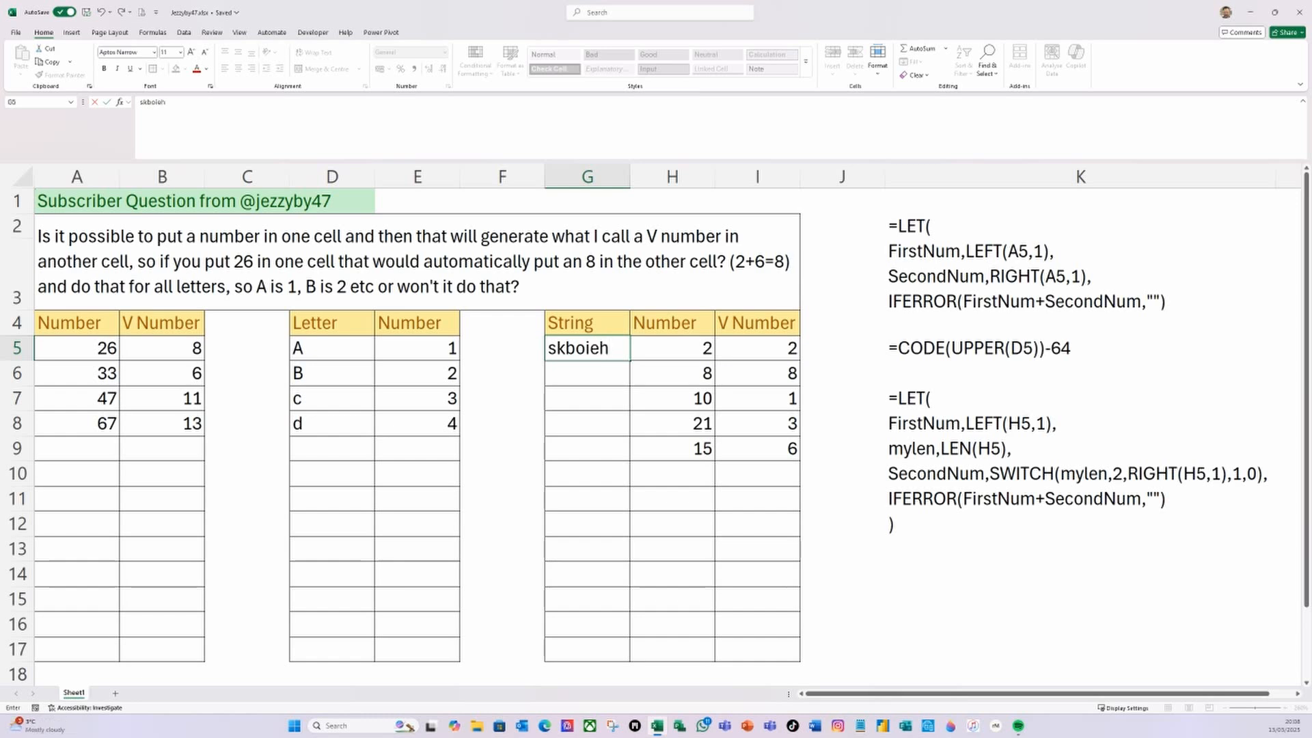
pyautogui.press('Return')
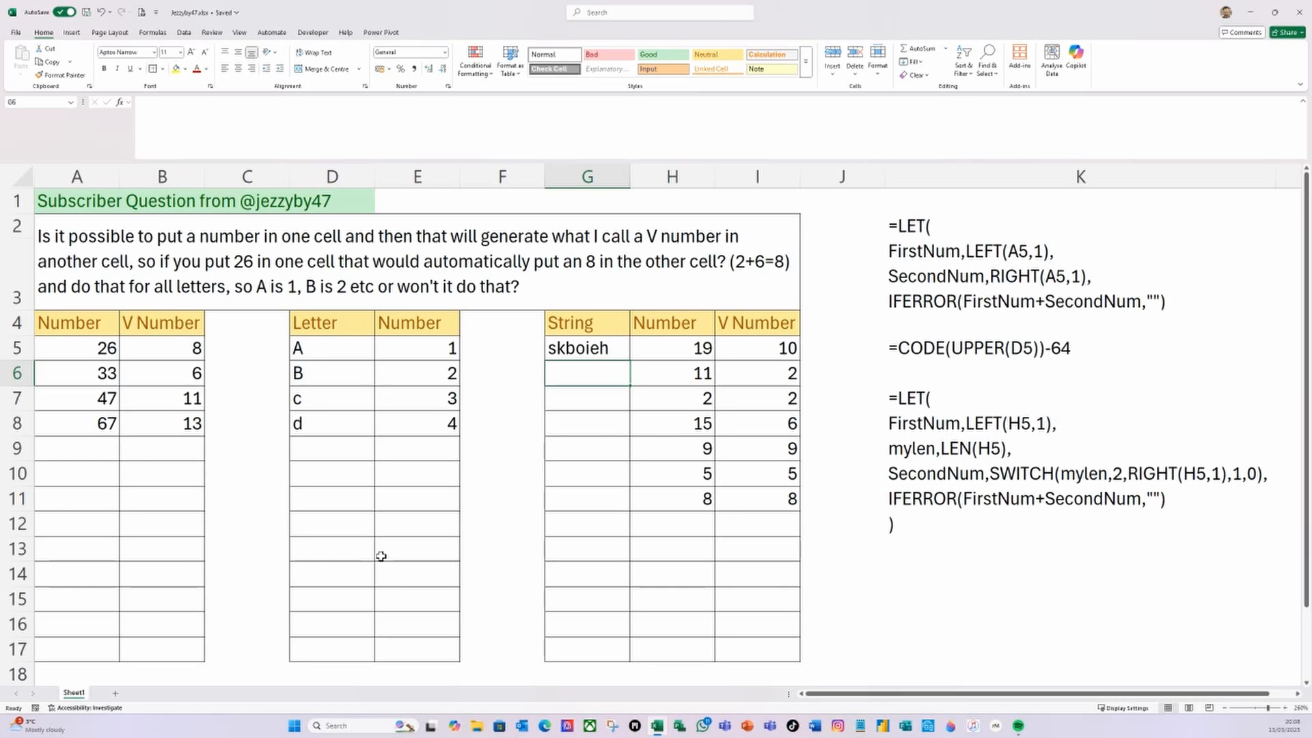
# - Select the merged cell K2 that shows the formula text of B5
pyautogui.click(935, 265)
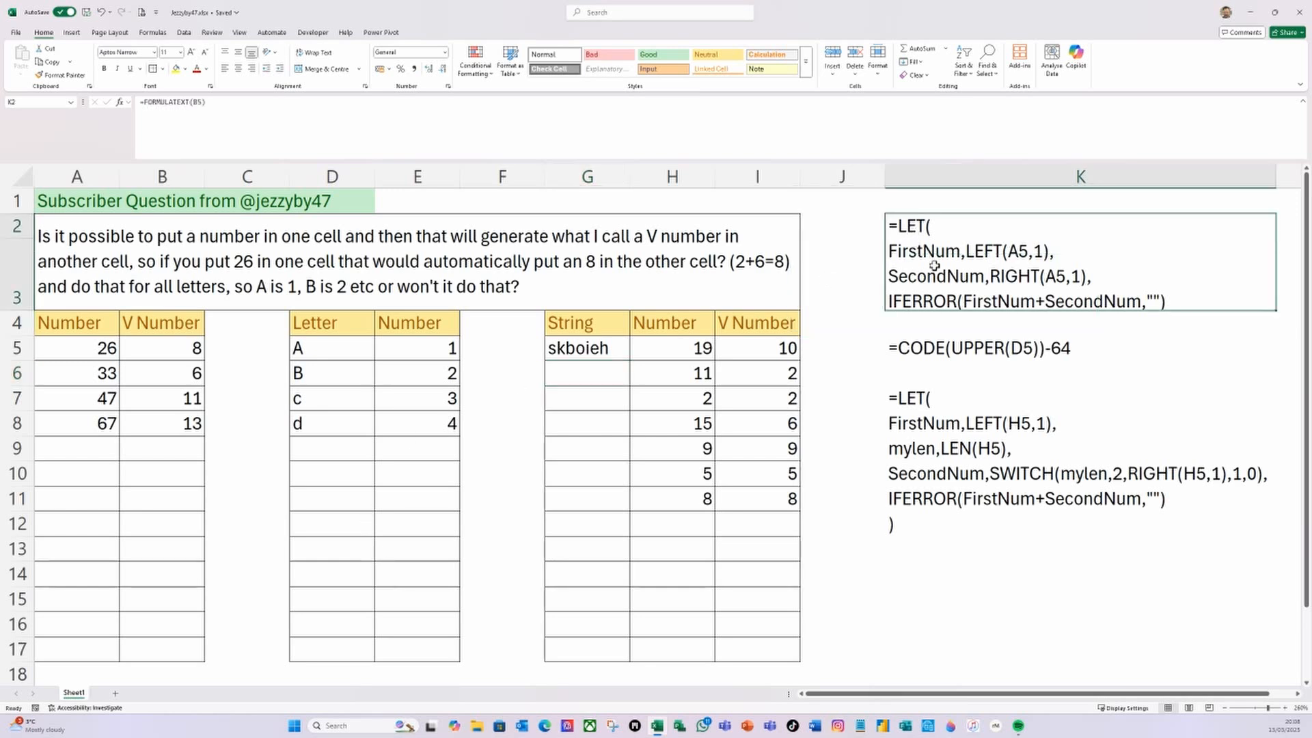
pyautogui.click(730, 236)
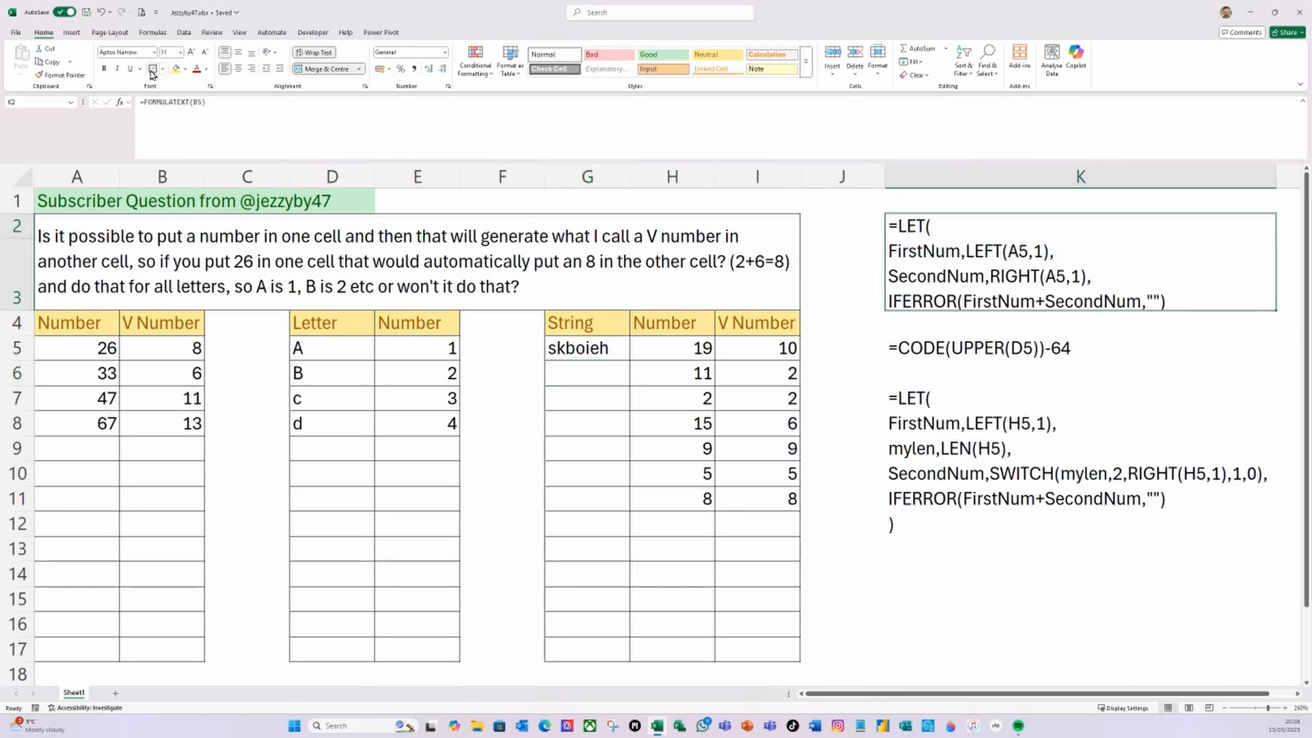